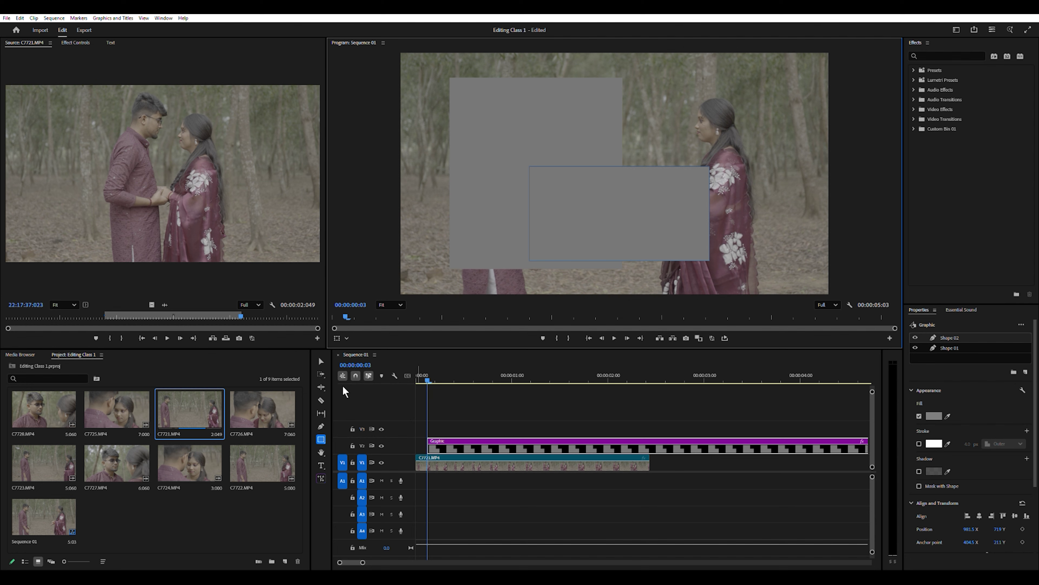
Move the smaller grey rectangle over the woman's lower body, and reposition and heighten the larger one over the man's side
drag(630, 207, 733, 239)
drag(554, 207, 516, 209)
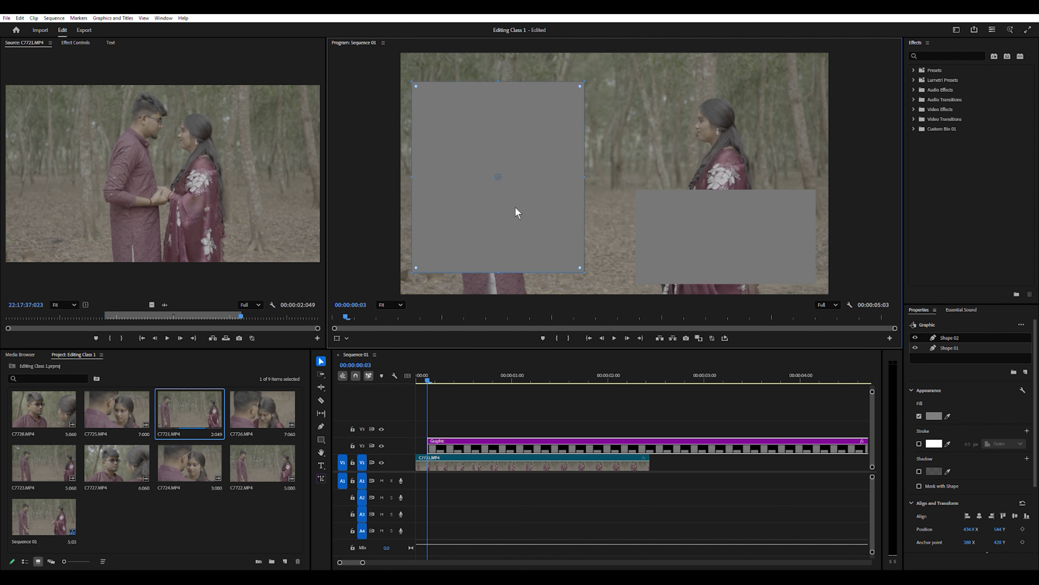
drag(503, 264, 534, 285)
mouse_move(510, 158)
mouse_down()
mouse_move(505, 130)
mouse_move(518, 150)
mouse_up()
Delete the smaller rectangle and resize the remaining one to about 315 × 411 px over the man's head
click(745, 225)
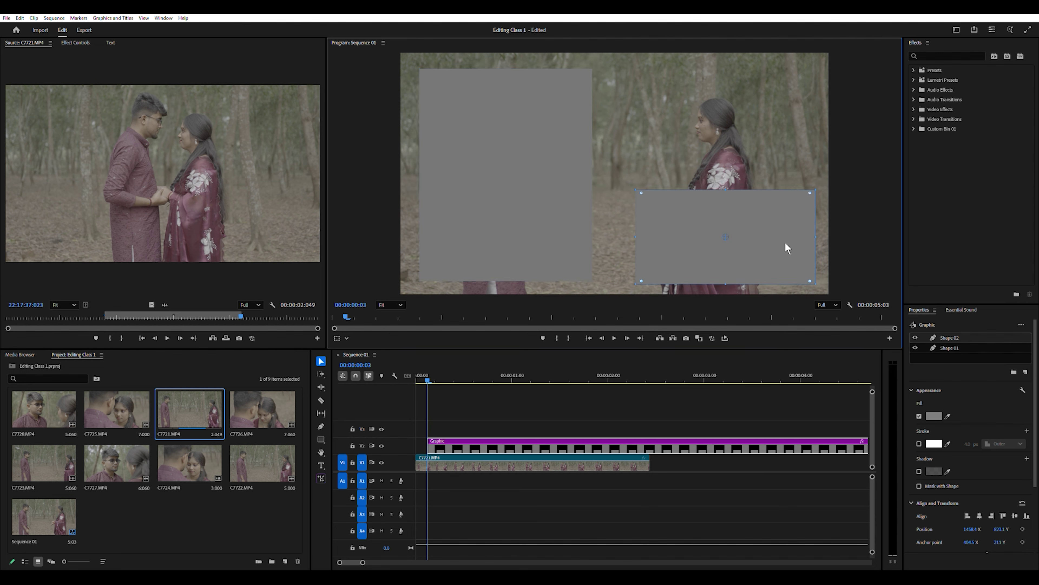
key(Delete)
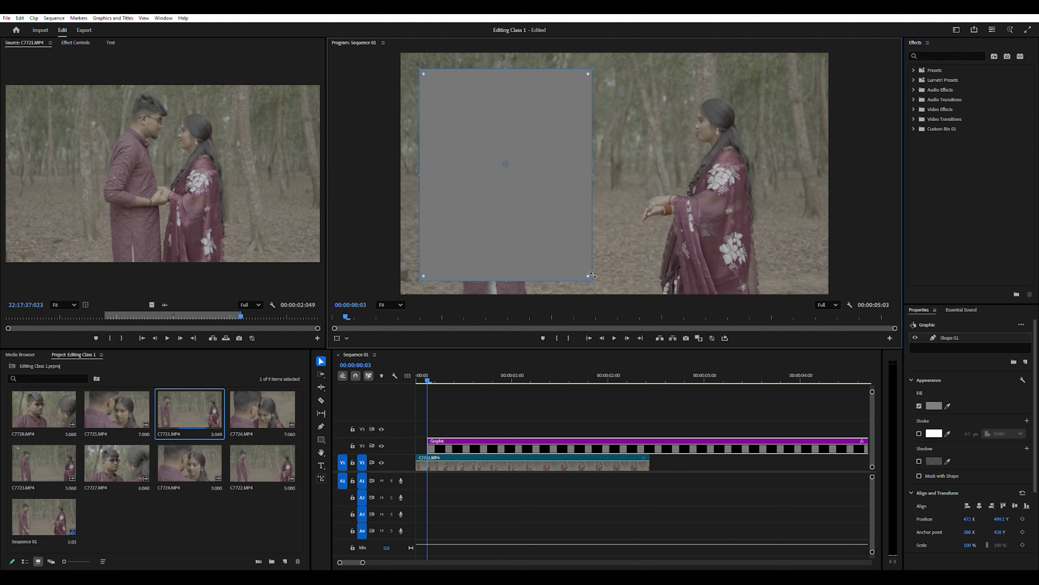
drag(596, 277, 470, 139)
drag(439, 95, 499, 104)
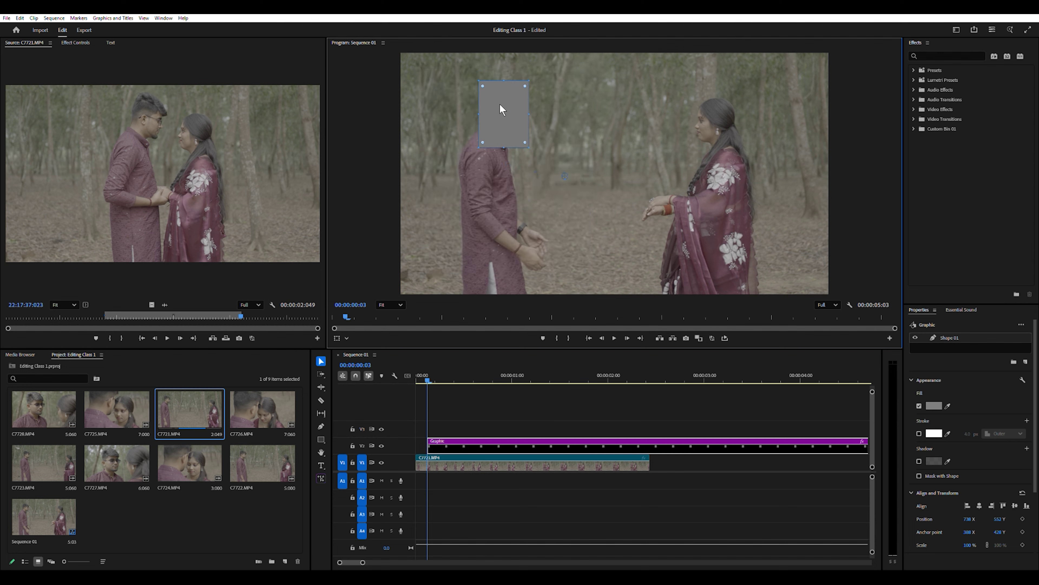
drag(530, 140, 505, 123)
Change the rectangle's fill colour to red
click(497, 447)
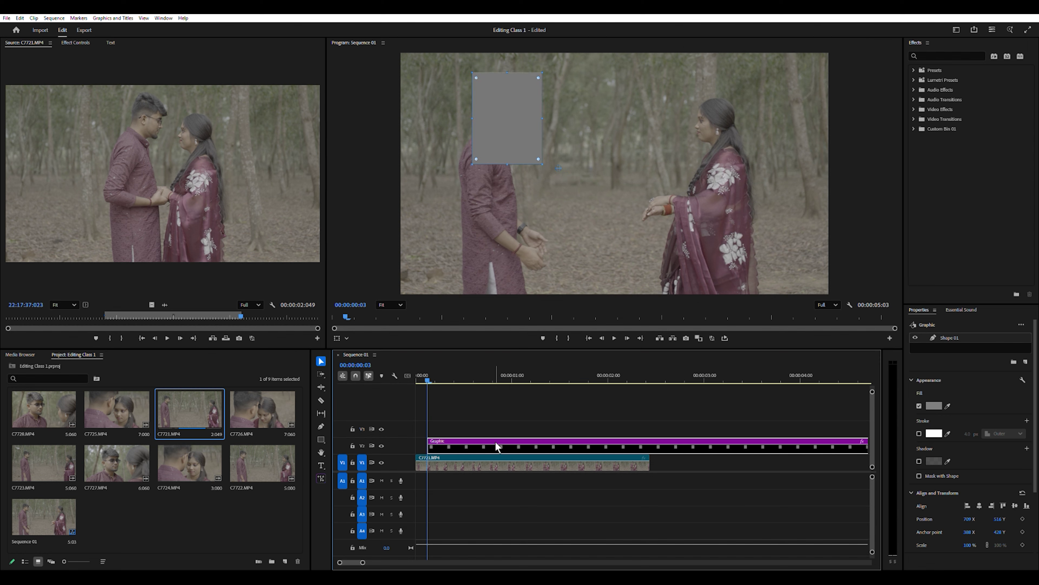
click(934, 405)
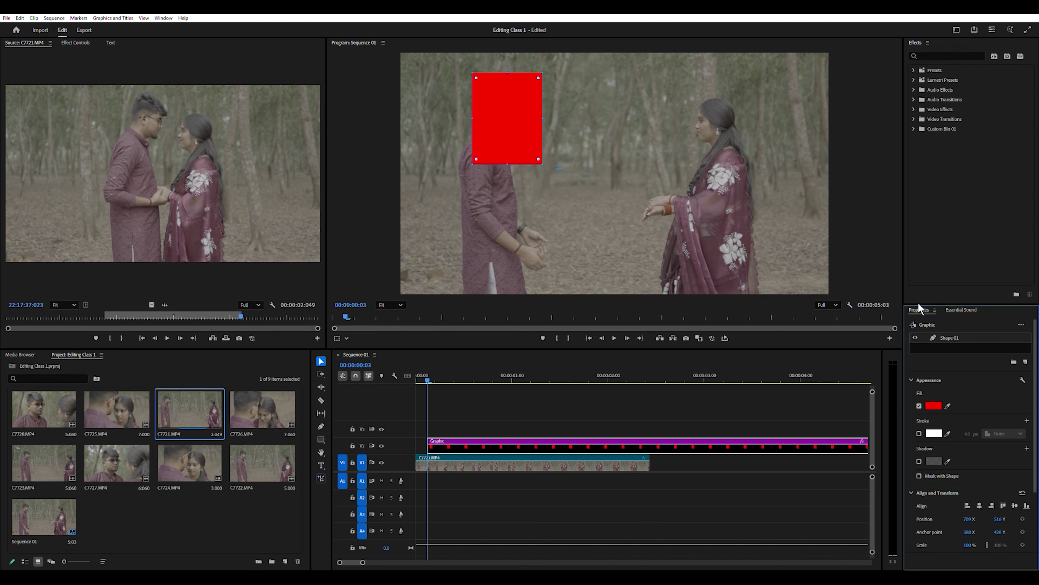
scroll(962, 471, down, 3)
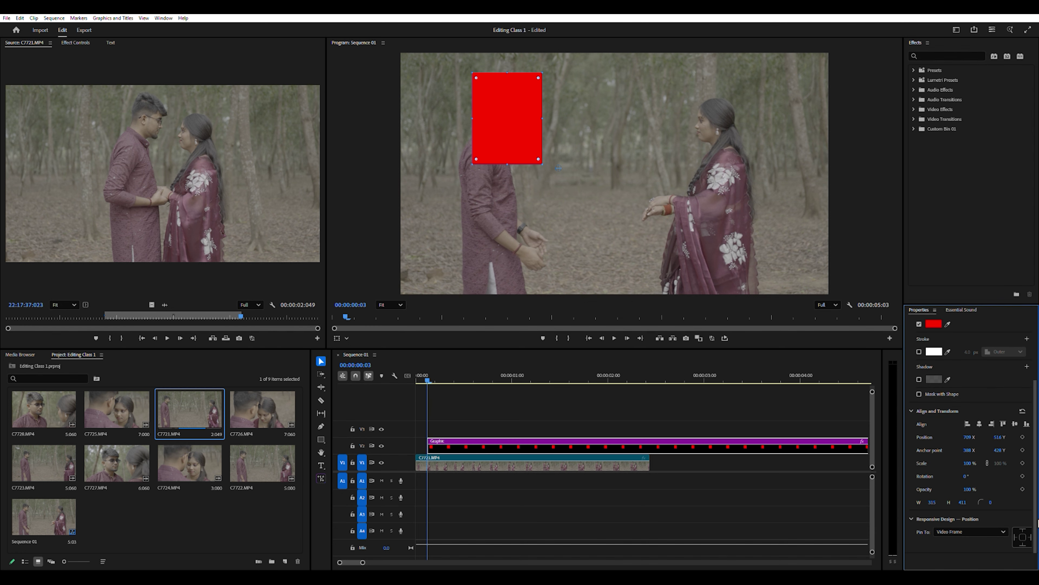
Delete the red rectangle from the frame and its empty graphic clip from the timeline
click(506, 124)
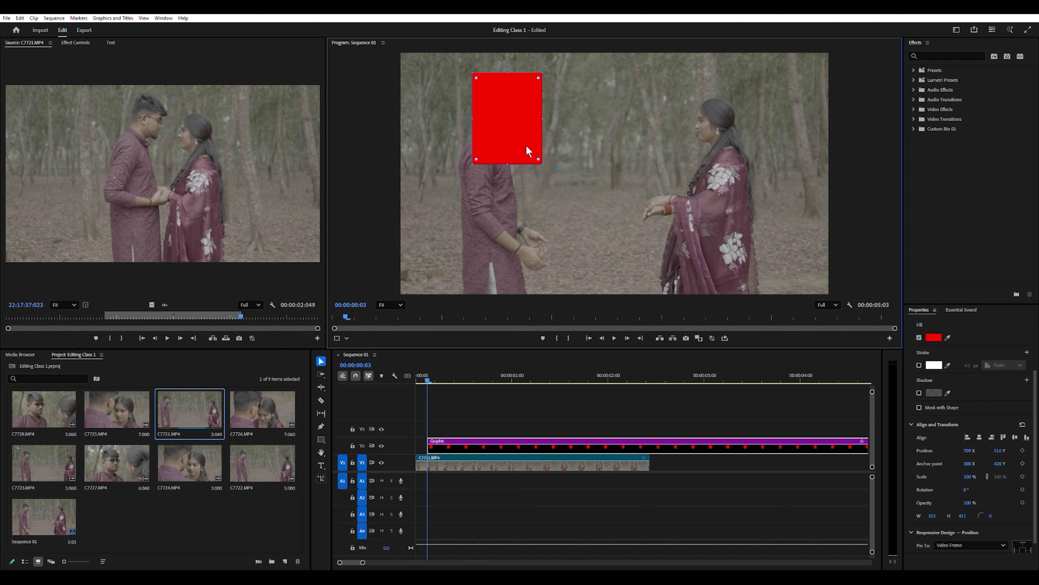
key(Delete)
click(540, 439)
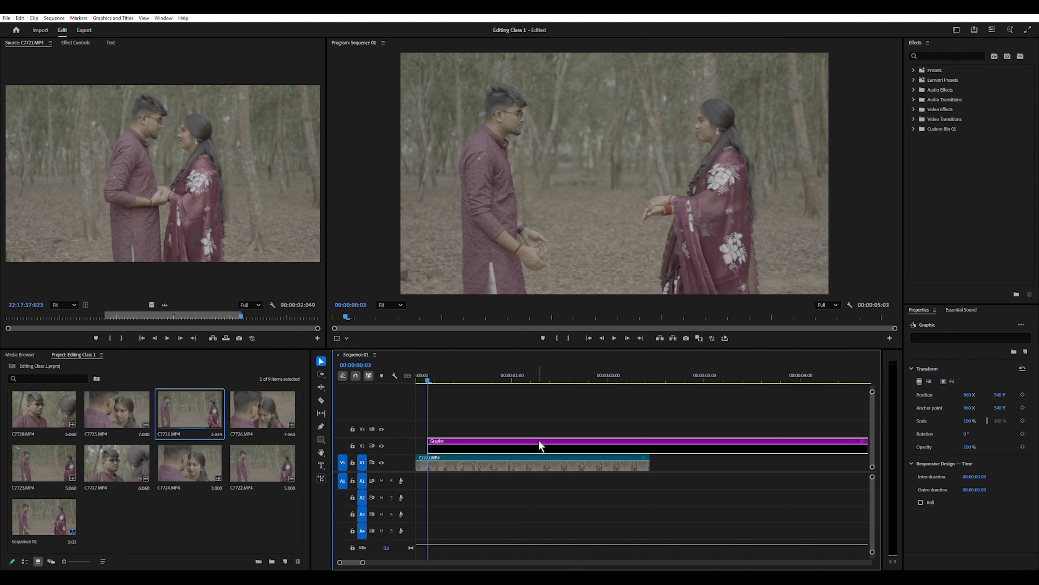
key(Delete)
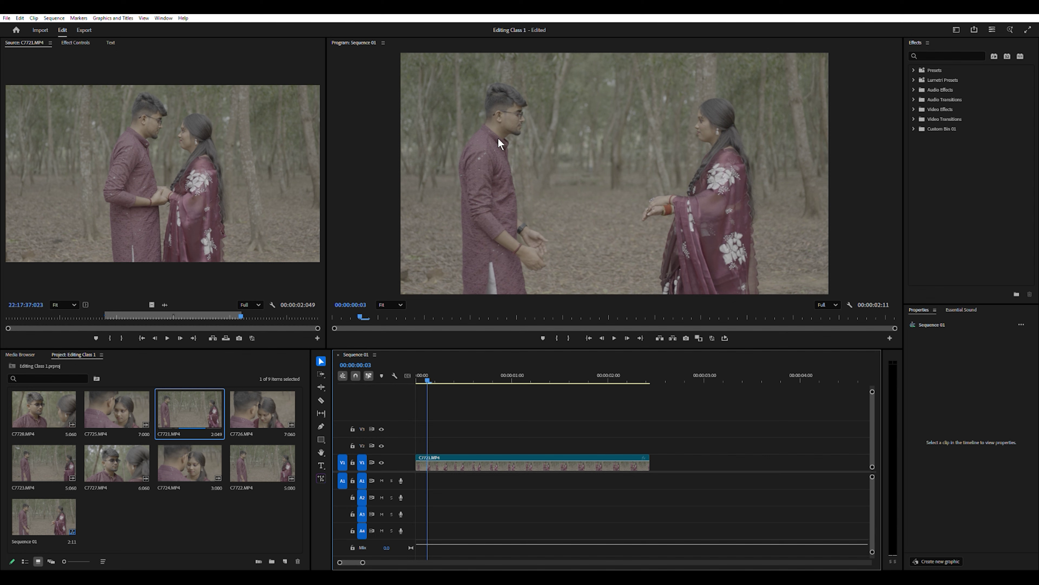
Draw a rectangle over the man's head, undo the stray second shape, and delete the graphic clip
click(322, 439)
drag(474, 74, 543, 144)
click(517, 105)
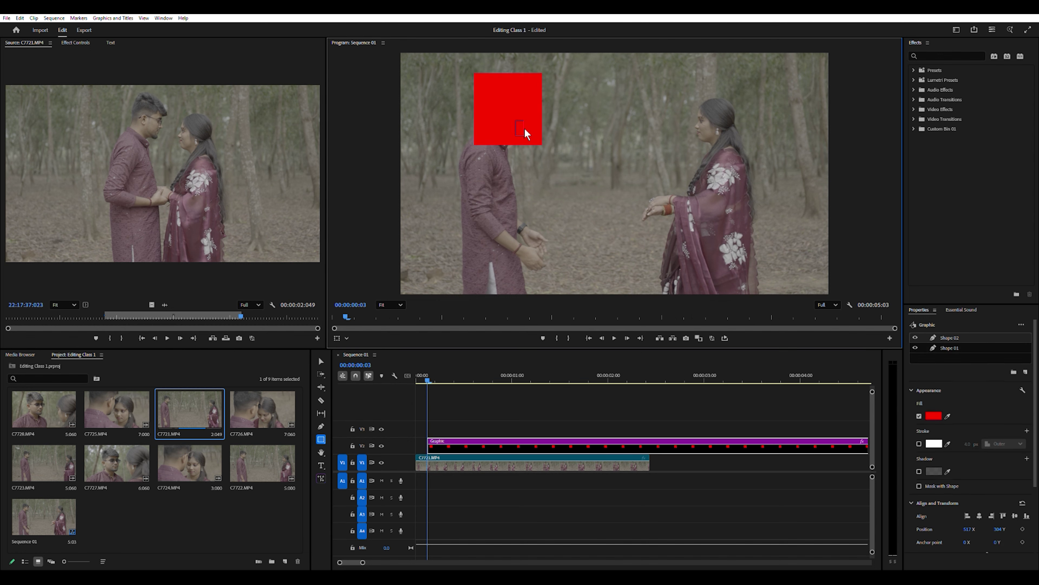
key(ctrl+z)
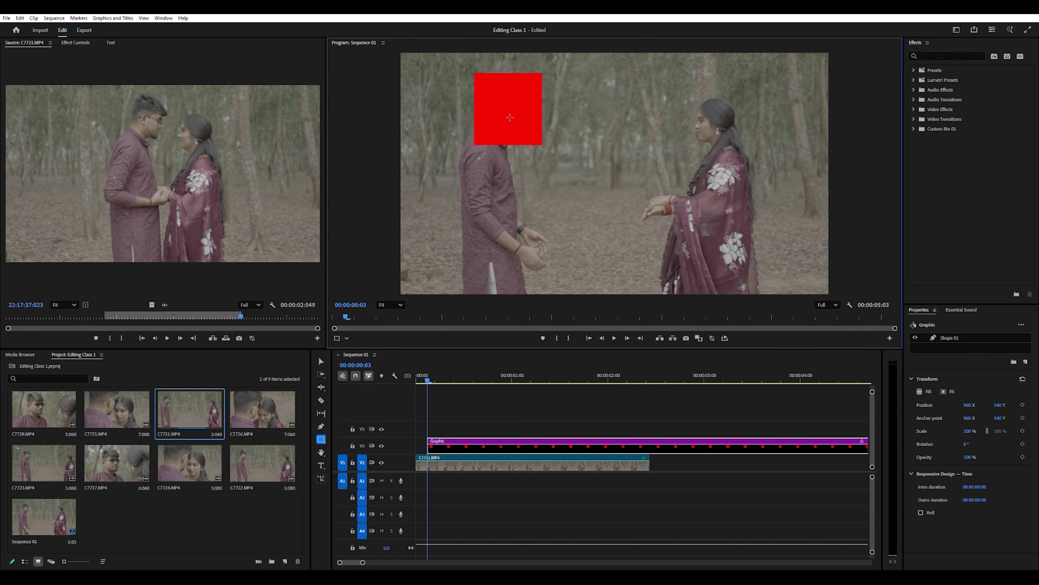
click(478, 442)
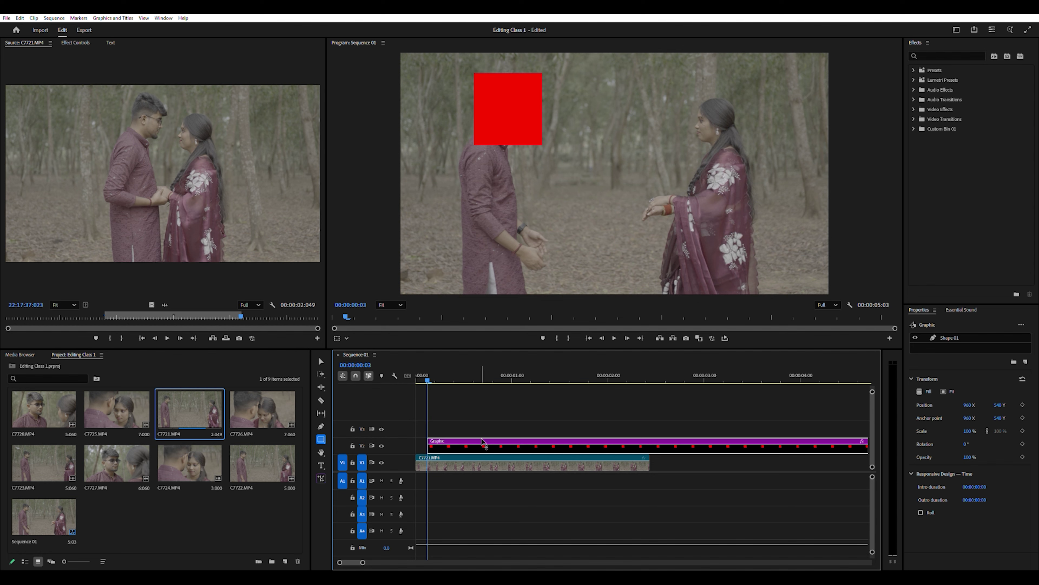
key(Delete)
Add a text title reading "Editing House Class" between the couple at 00:00:00:04
click(430, 378)
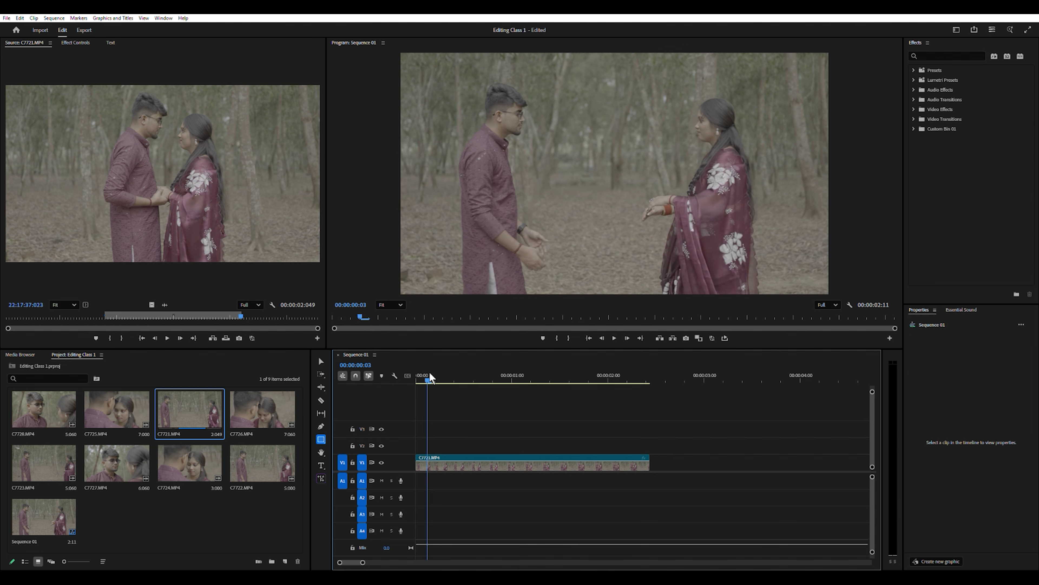
click(323, 446)
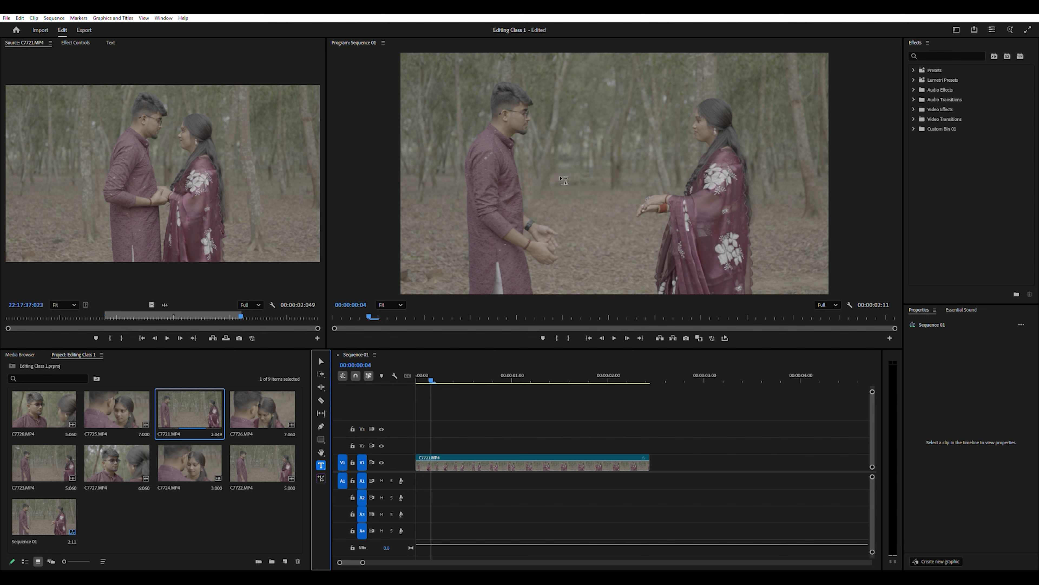
click(552, 204)
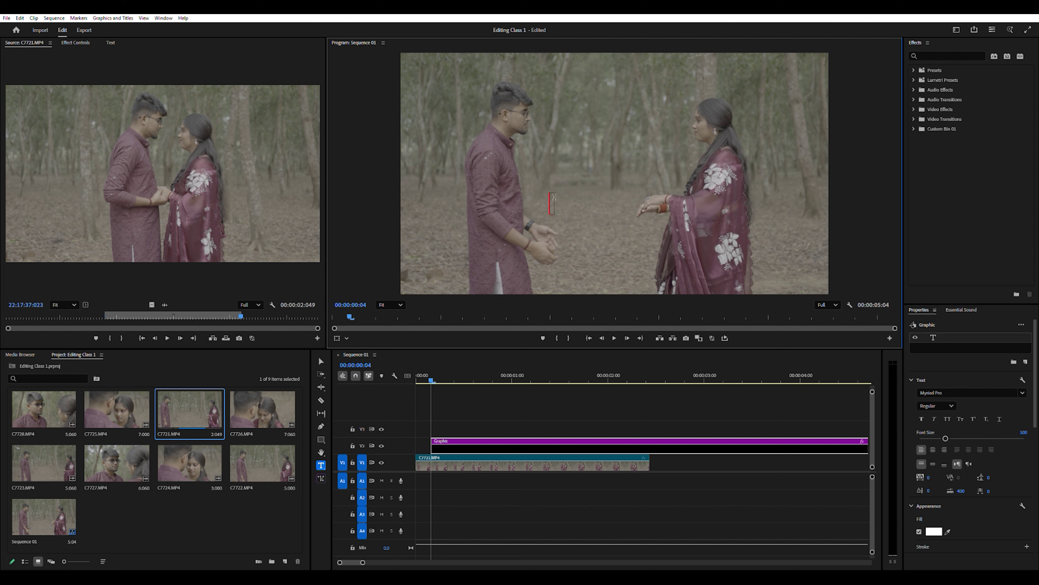
text(Editing Ho)
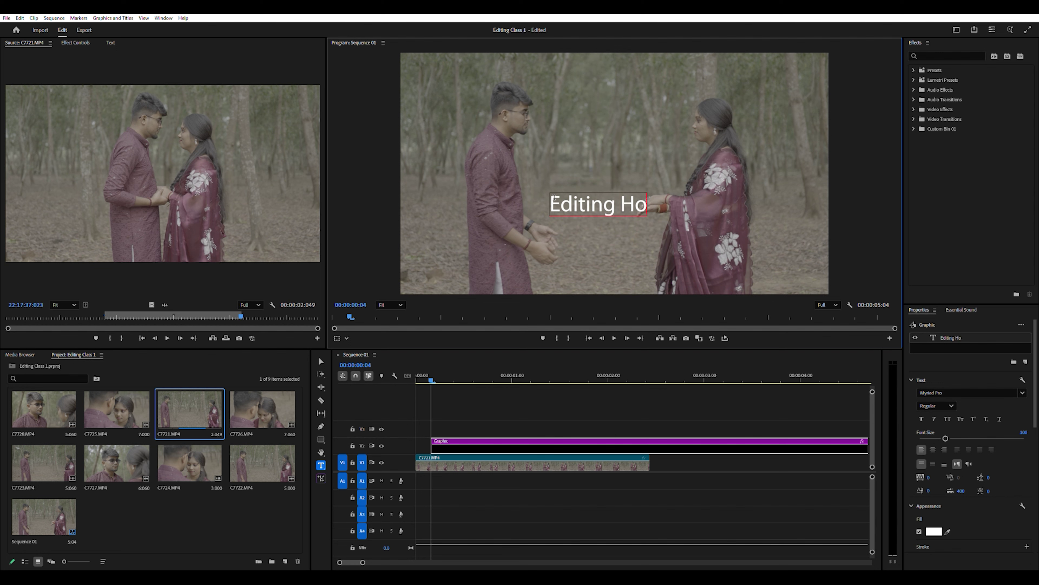
text(use Class)
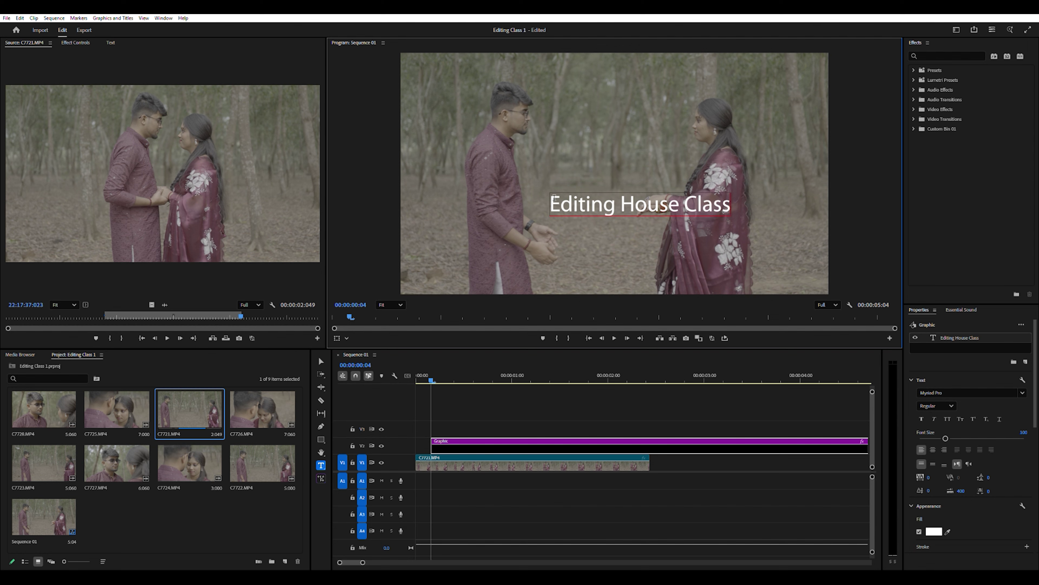
key(Escape)
Move the title clip to the sequence start and trim its end to match the C7721.MP4 clip below
click(531, 442)
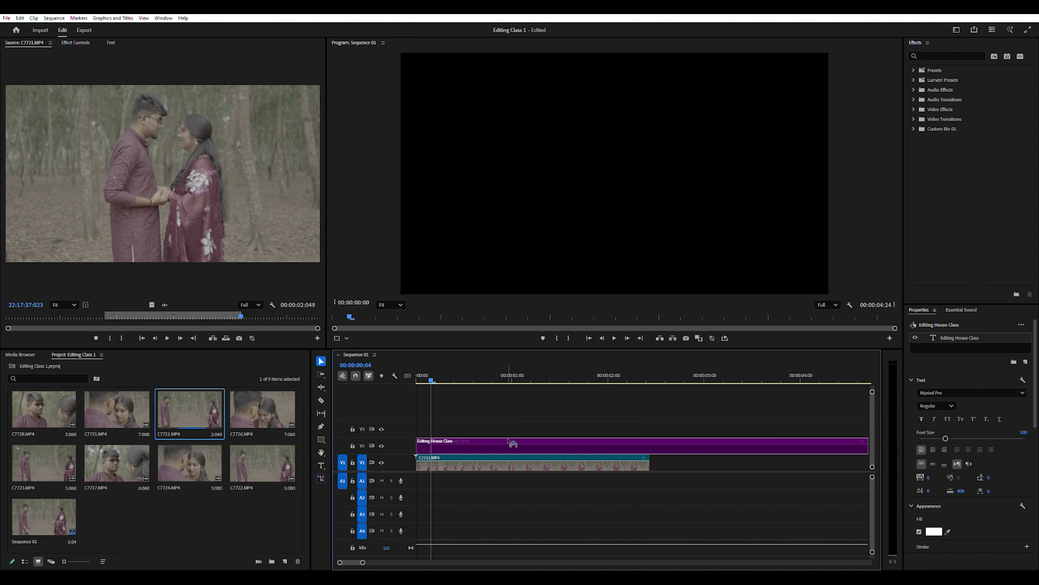
key(minus)
key(minus)
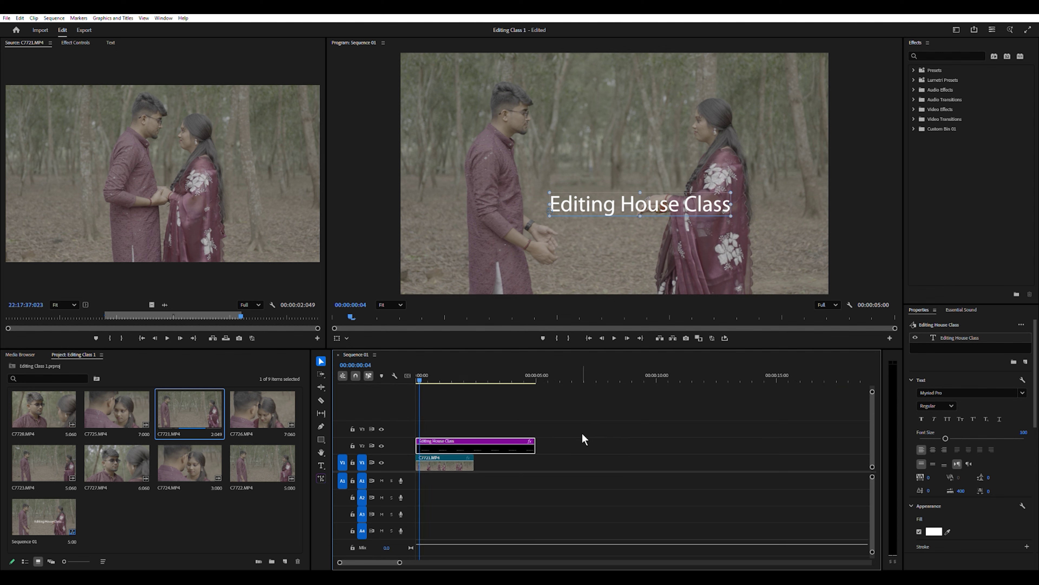
drag(534, 444, 474, 444)
Play back and scrub the sequence to review the title over the video
key(space)
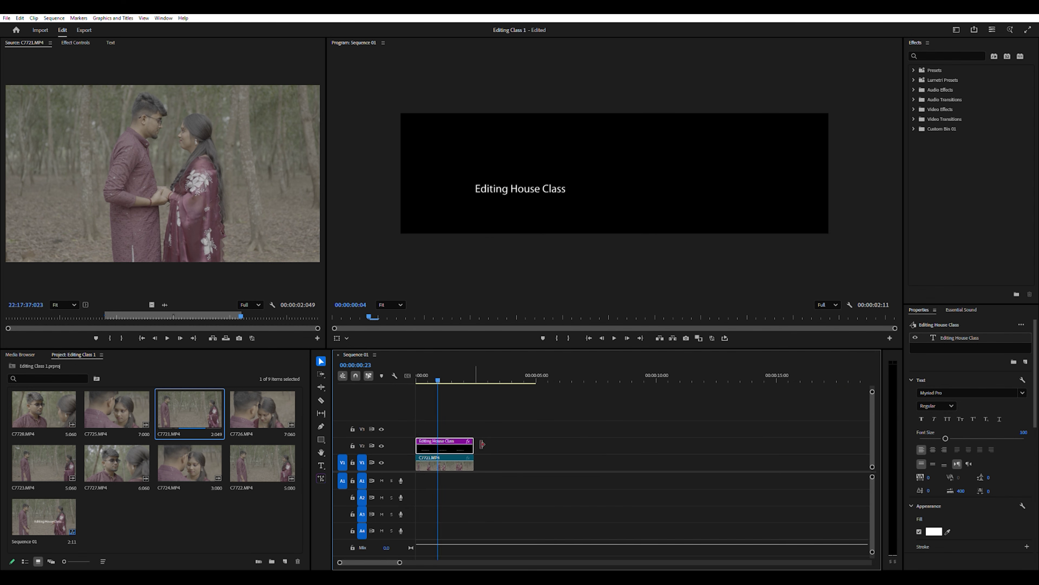
key(equal)
key(equal)
click(472, 398)
click(471, 371)
click(611, 329)
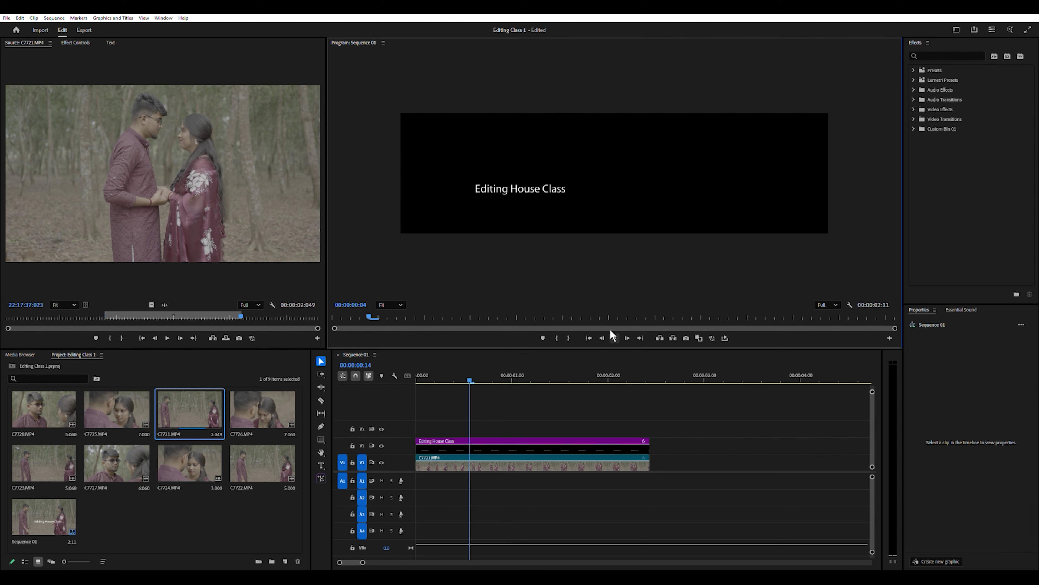
drag(470, 370, 486, 371)
key(space)
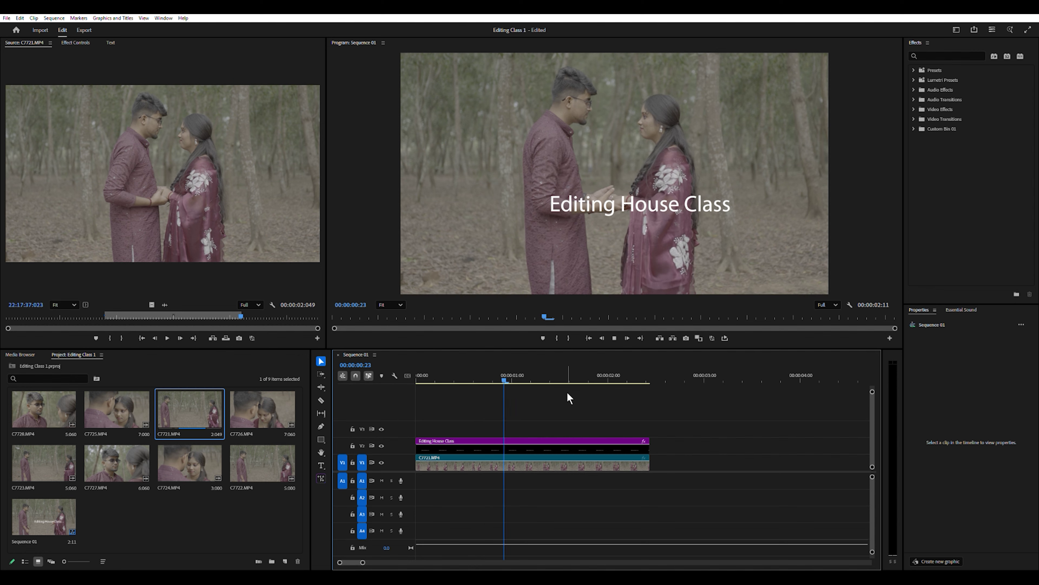
key(space)
Select the whole "Editing House Class" text and try several fonts, ending with Paduka Script free version
click(580, 442)
drag(457, 377, 493, 381)
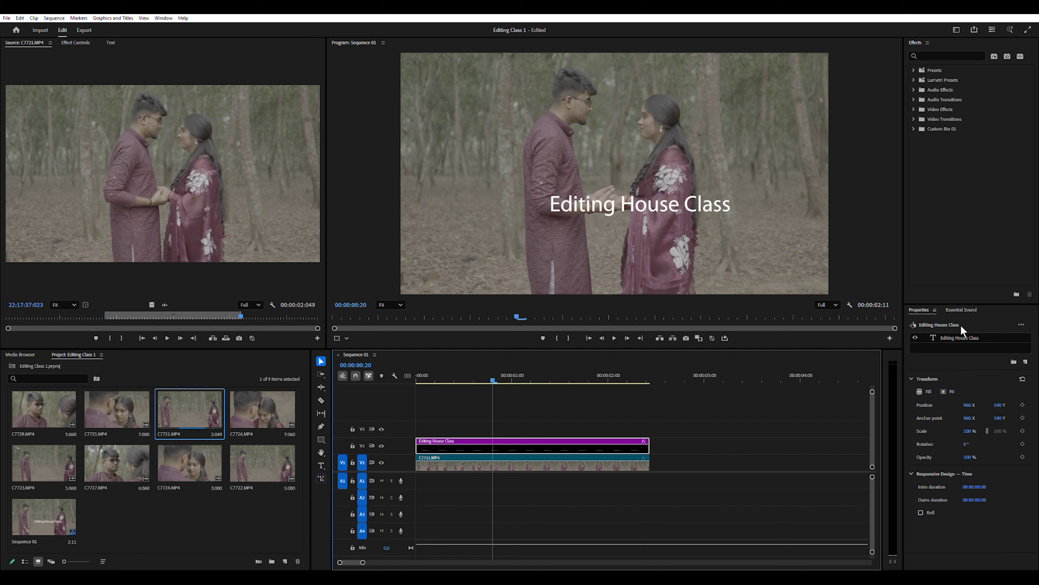
click(646, 201)
double_click(642, 194)
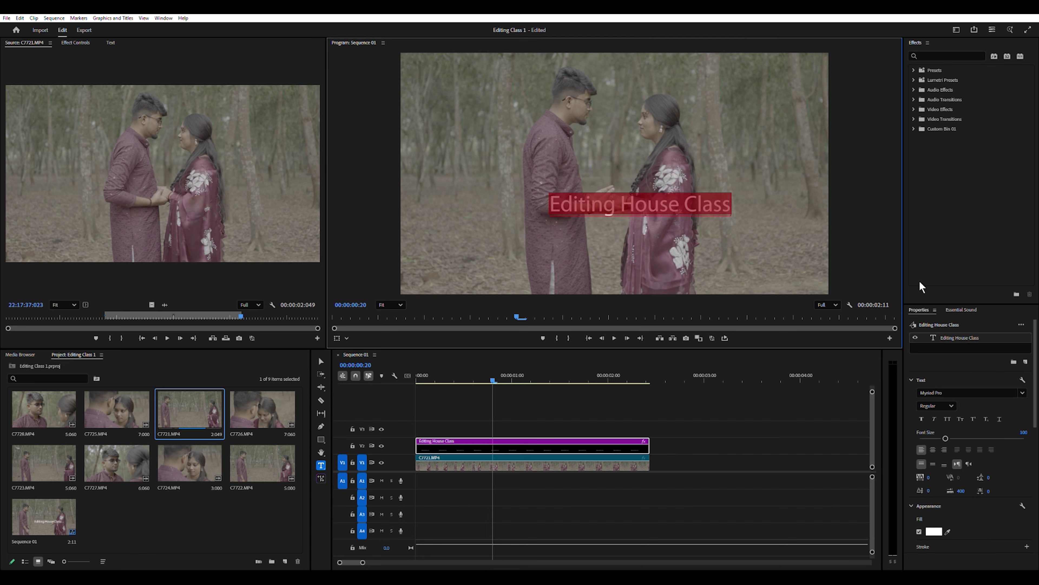
click(1011, 393)
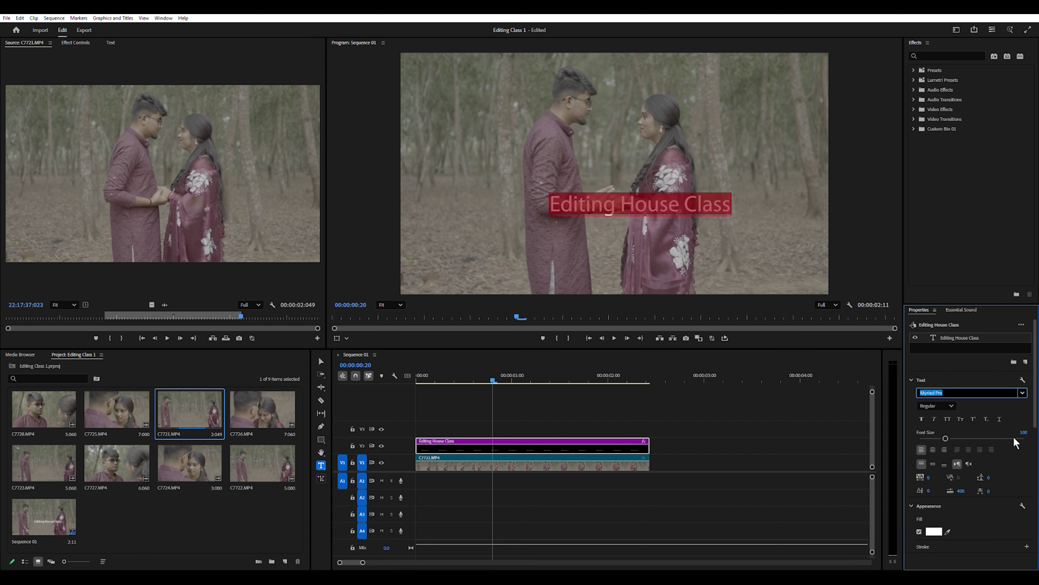
key(Down)
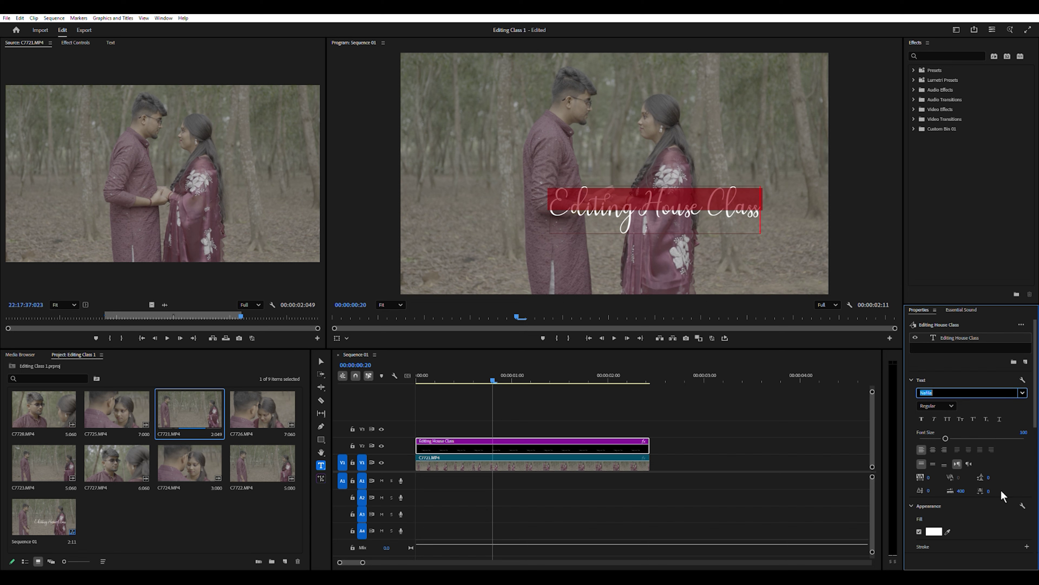
key(Down)
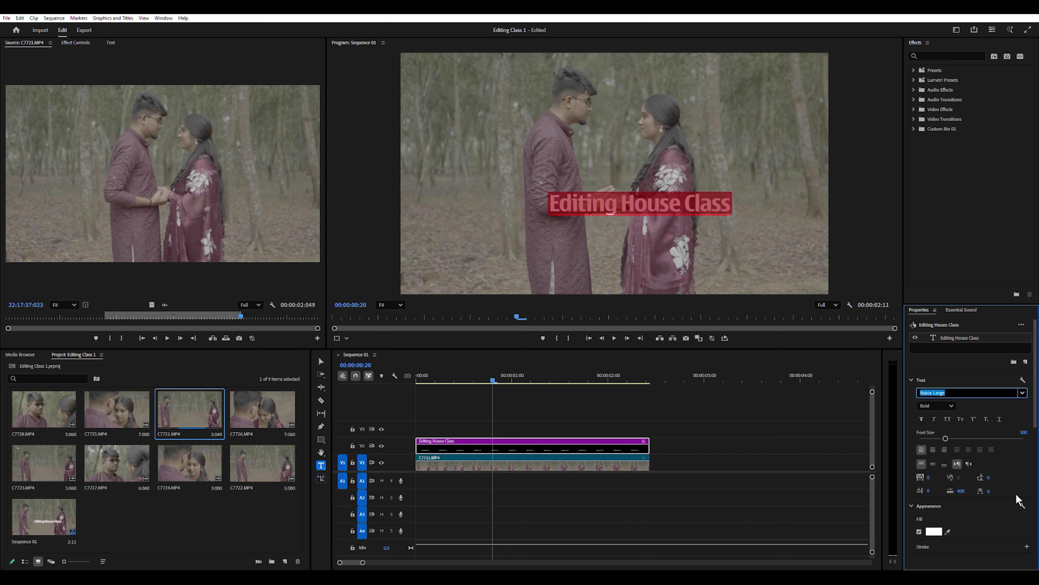
key(Down)
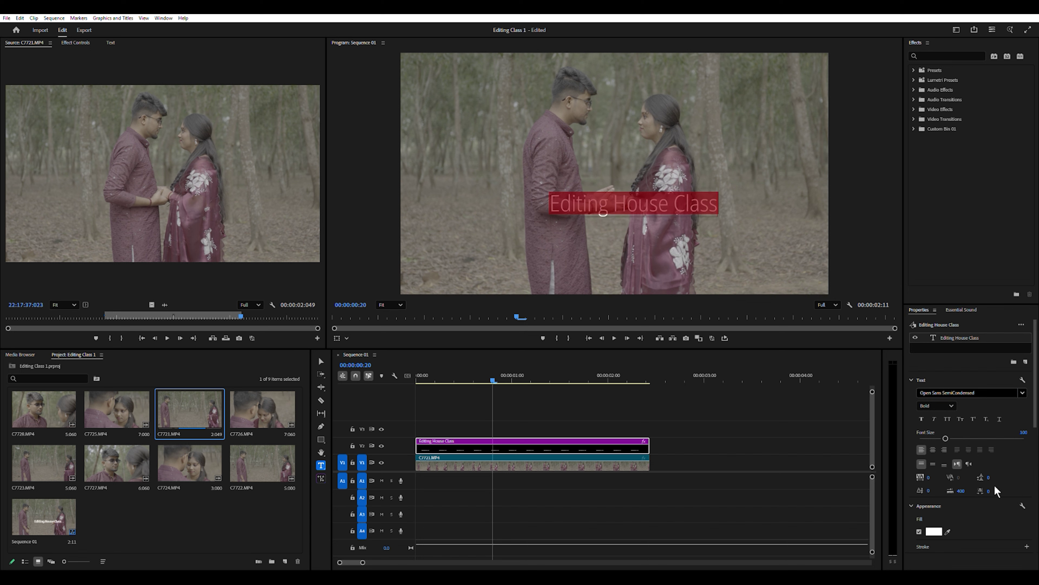
click(1022, 393)
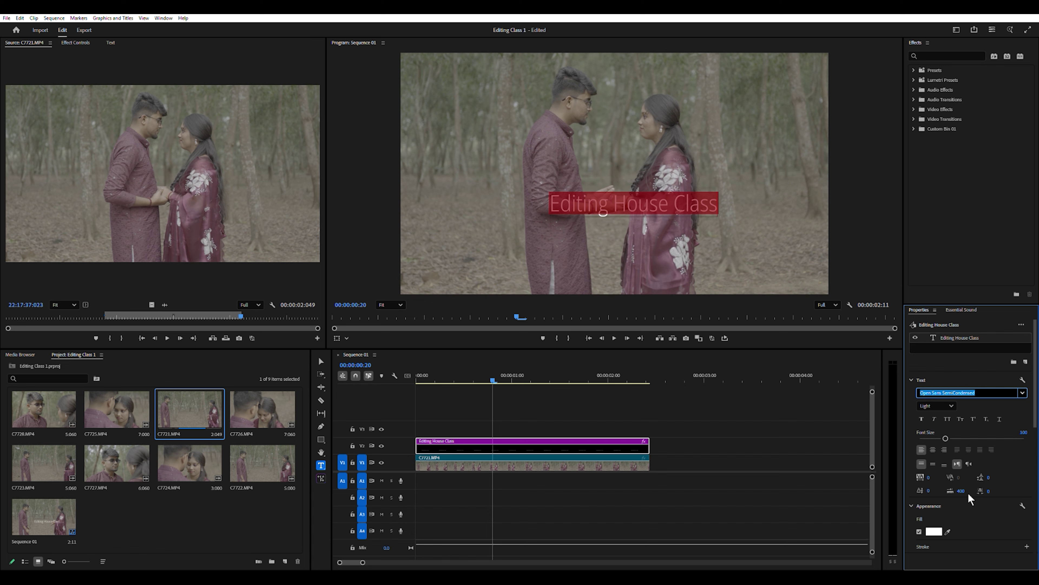
key(Down)
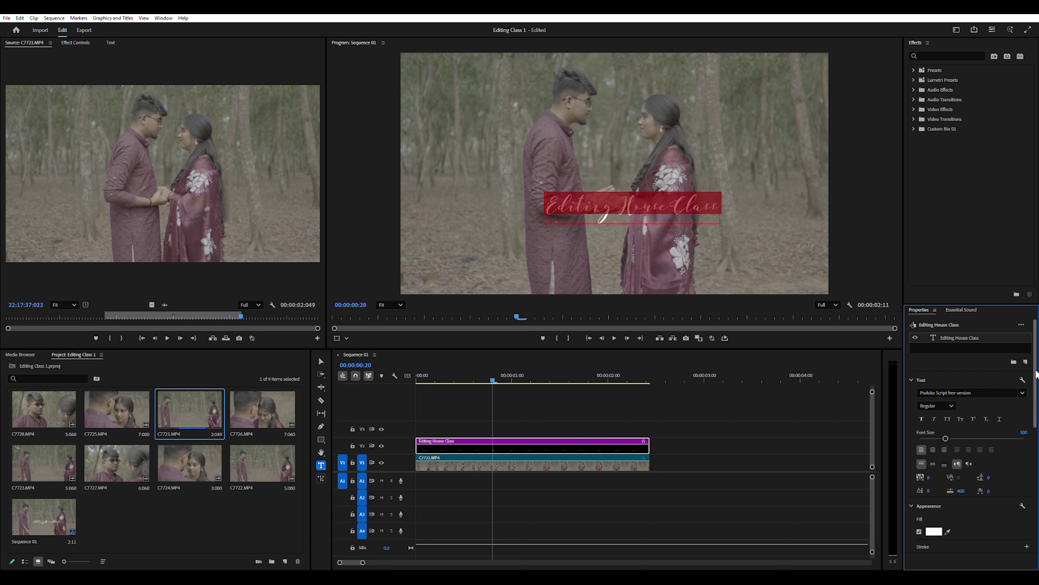
Change the title's fill colour to red and check it at 00:00:01:18
click(934, 531)
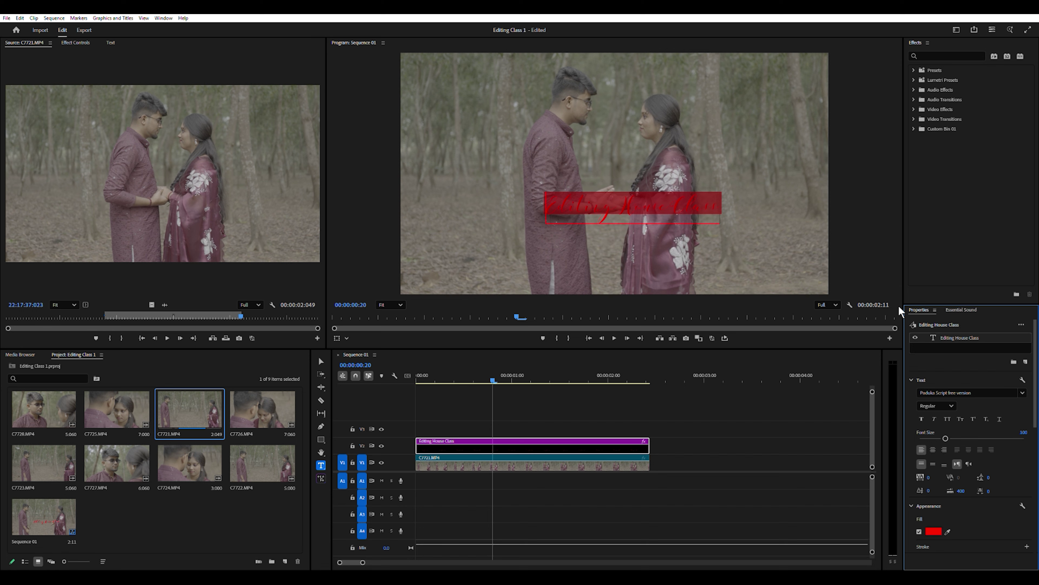
click(540, 374)
mouse_move(542, 373)
mouse_down()
mouse_move(491, 371)
mouse_move(555, 373)
mouse_up()
click(581, 375)
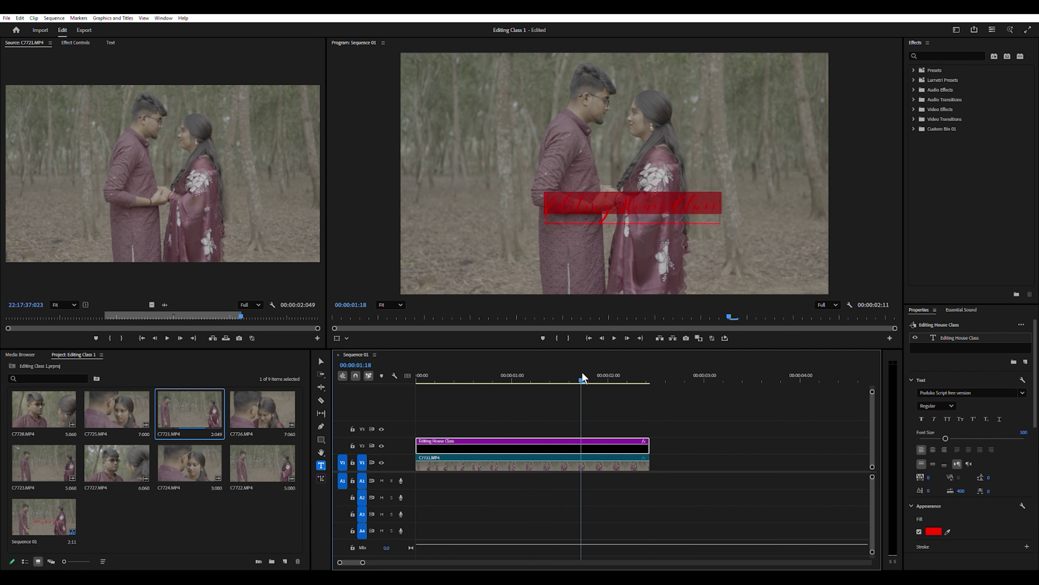
Delete the "Editing House Class" text from the frame
click(321, 361)
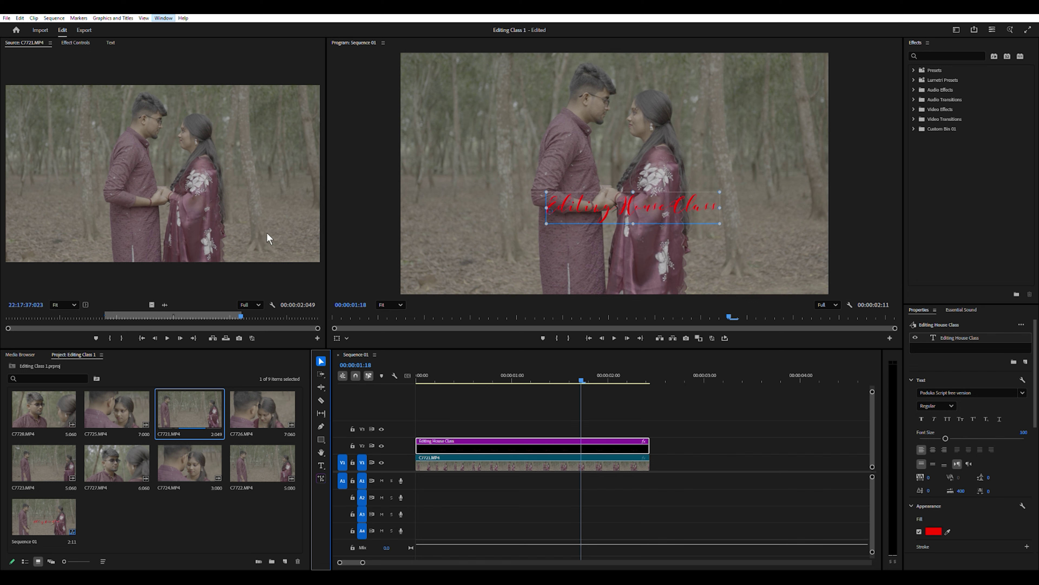
click(638, 205)
drag(628, 196, 629, 203)
key(Delete)
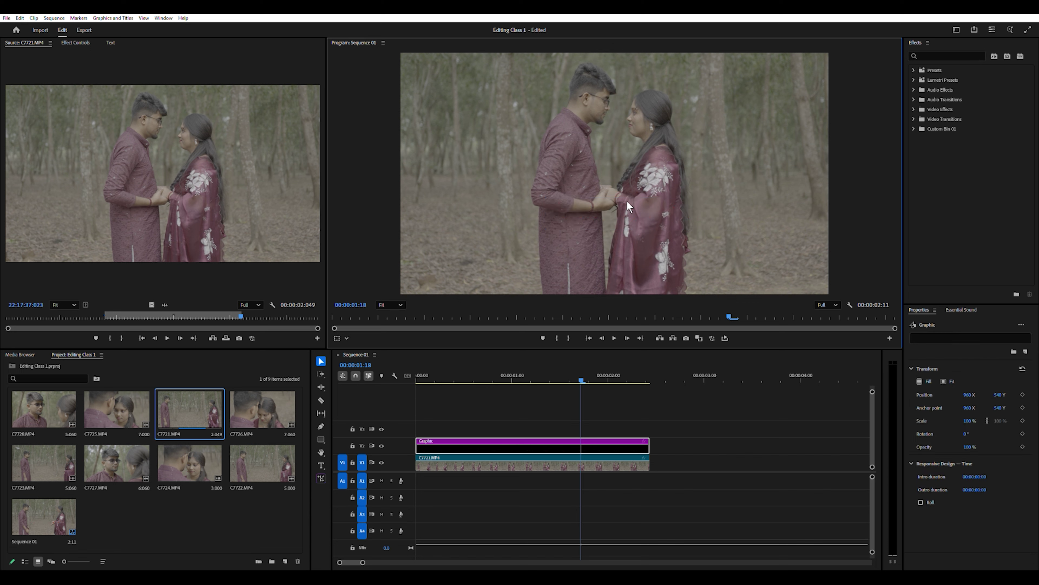
Play the sequence from the start and stop at 00:00:00:12
drag(580, 379, 400, 397)
key(space)
key(space)
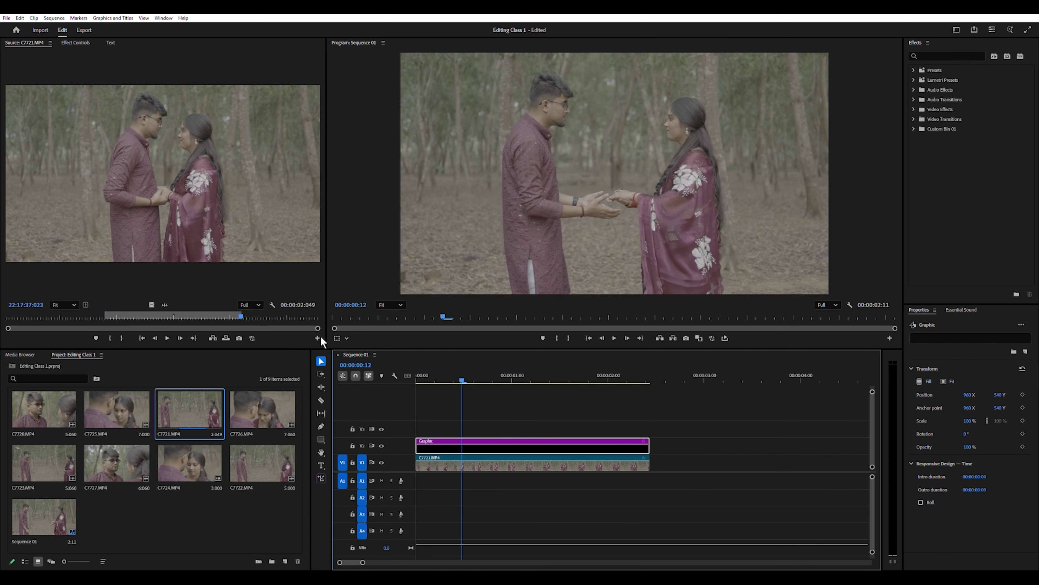
click(971, 165)
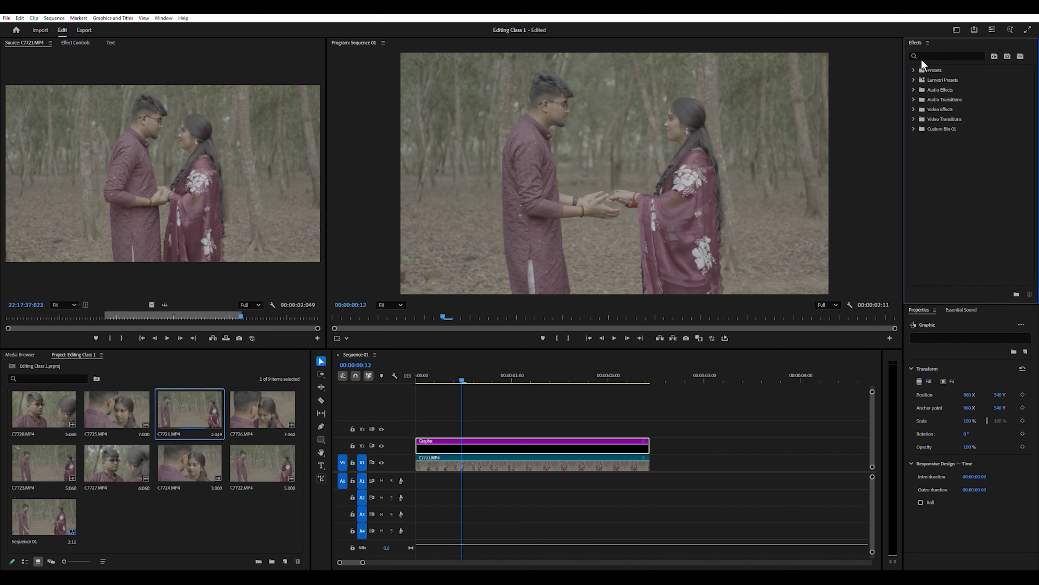
click(913, 61)
click(913, 61)
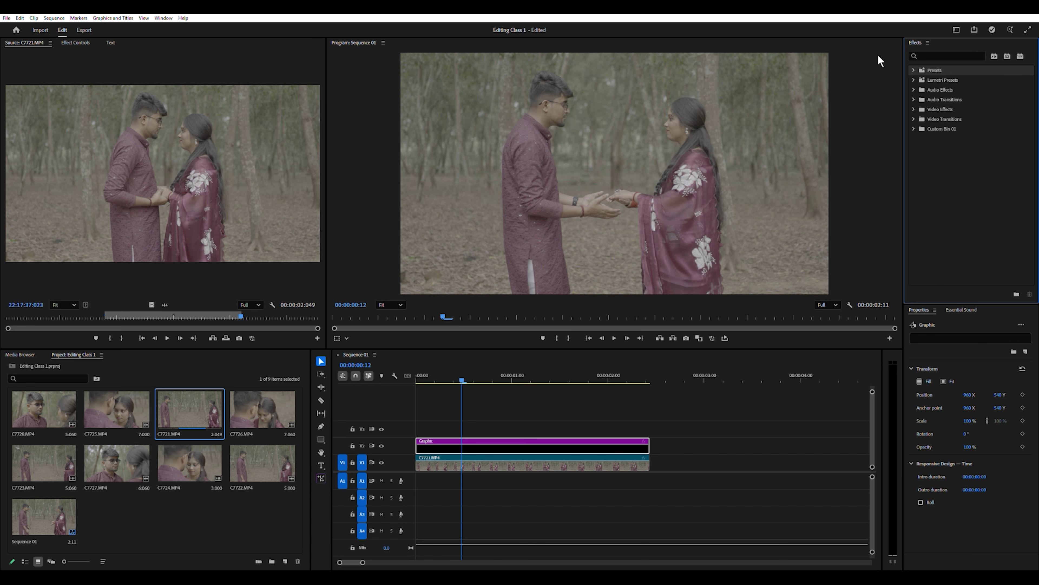
Delete the empty graphic clip from track V2, select the video clip on V1 and move the playhead to 00:00:01:07
click(487, 442)
key(Delete)
click(487, 458)
drag(462, 375, 541, 382)
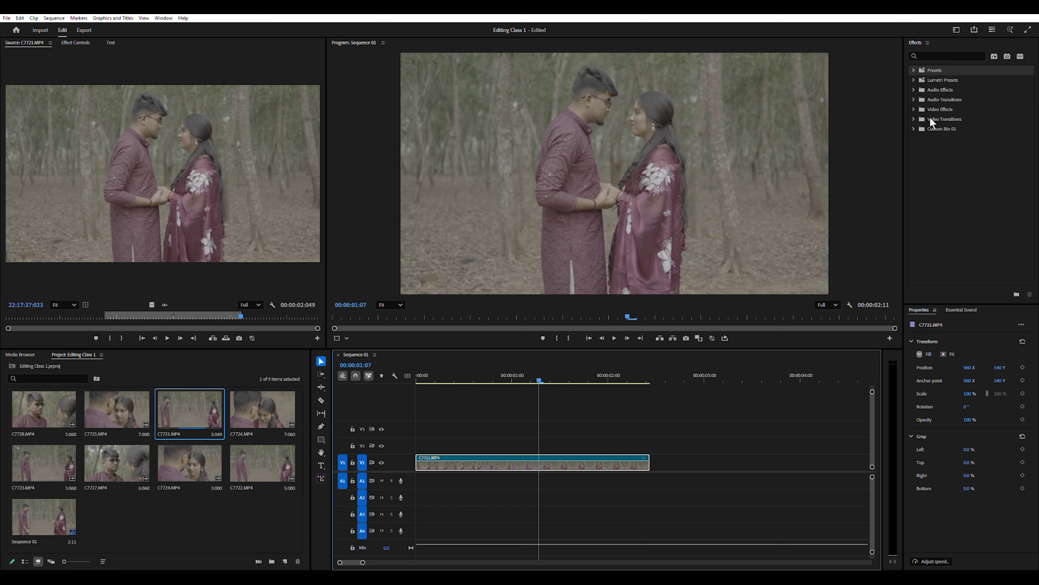
Examine the effect categories by expanding and collapsing Video Transitions, Audio Transitions, Audio Effects, Lumetri Presets and Presets
click(914, 114)
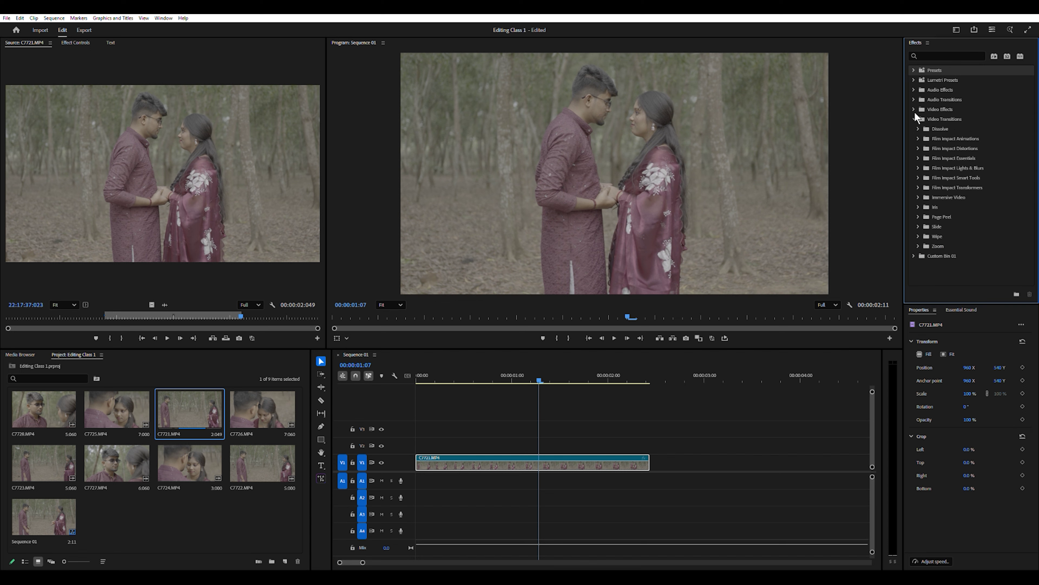
click(914, 113)
click(910, 100)
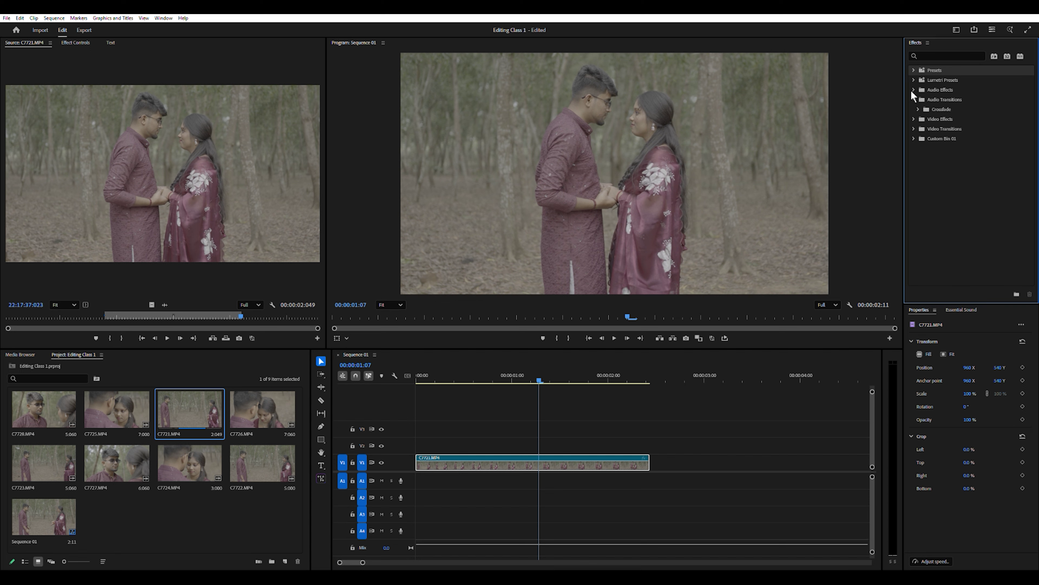
click(912, 98)
click(913, 89)
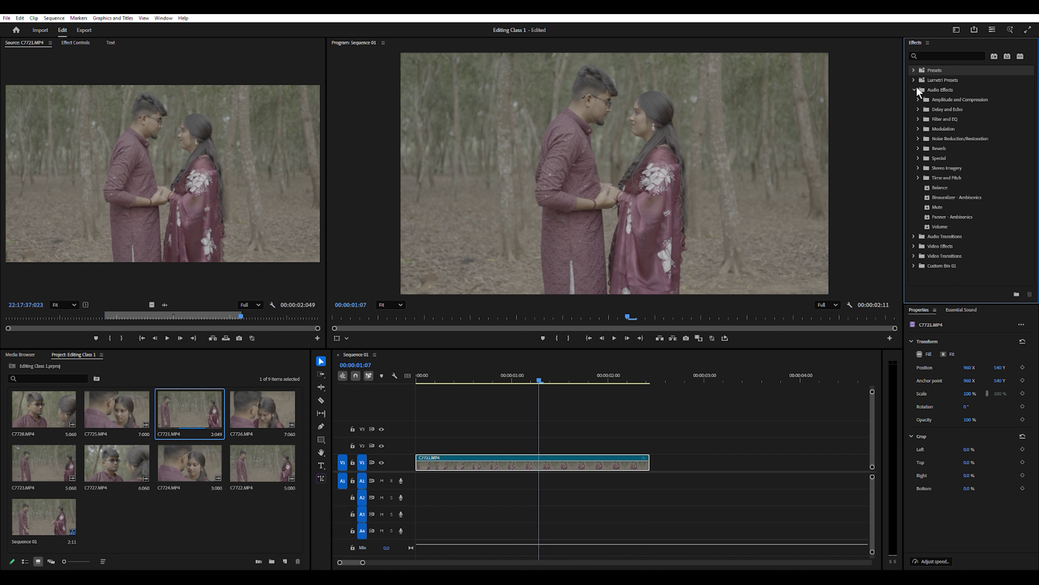
click(915, 89)
click(914, 80)
click(915, 79)
click(913, 70)
click(913, 70)
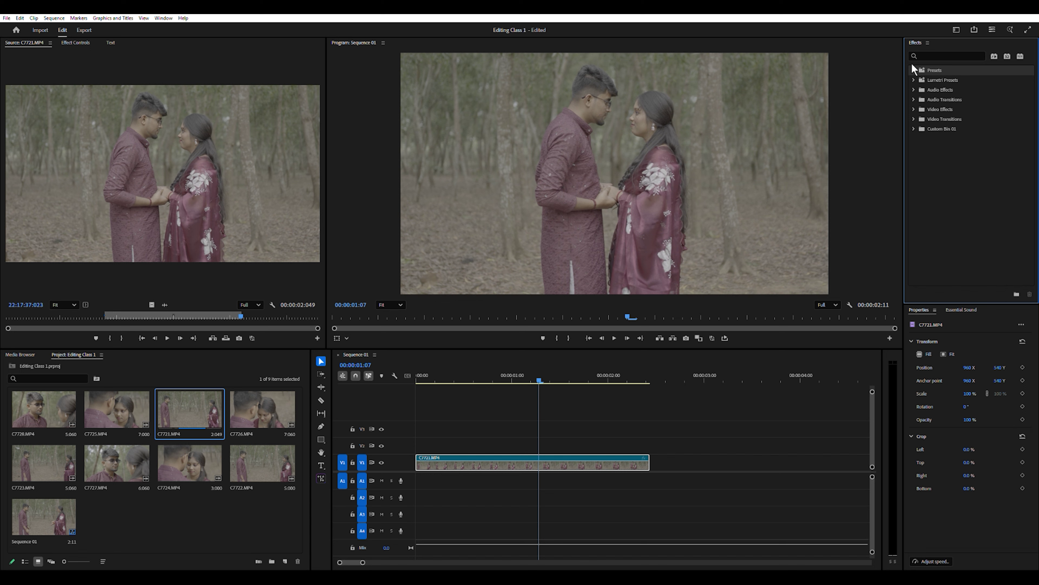
Close and reopen the Effects panel, docking it in the same group as Properties and Essential Sound
drag(925, 70, 993, 106)
click(928, 43)
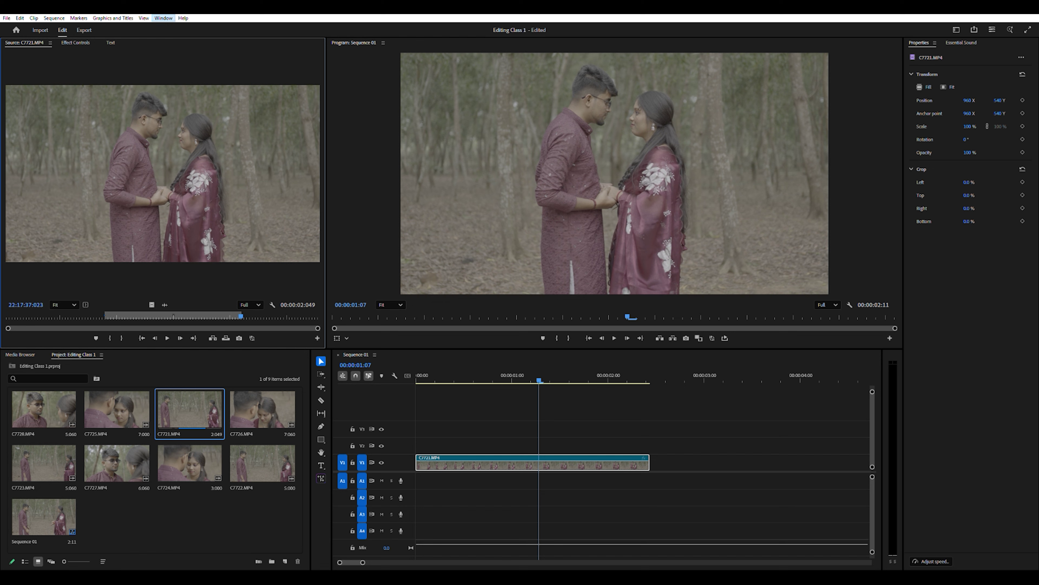
click(182, 120)
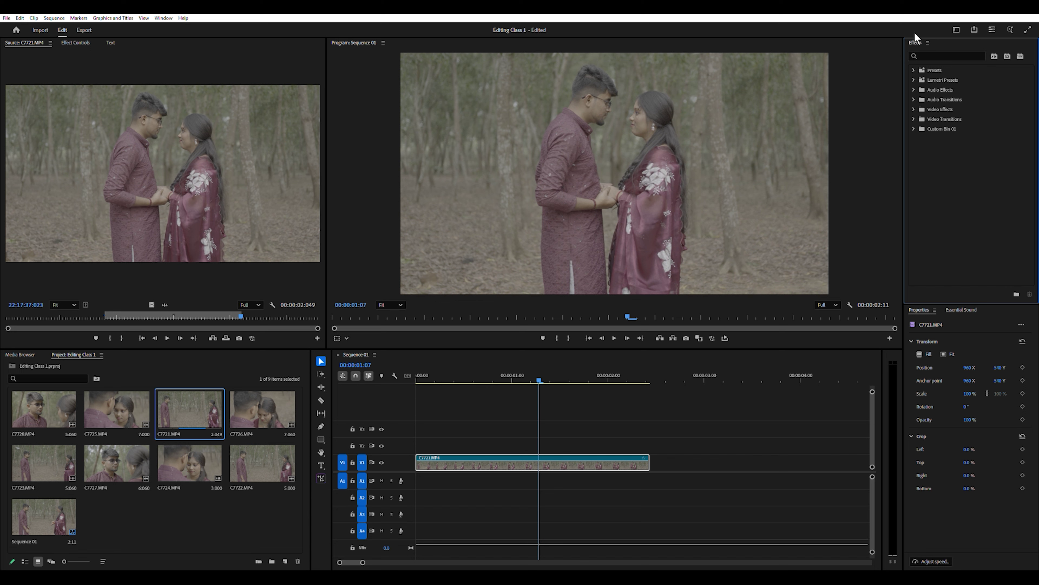
drag(916, 37, 957, 336)
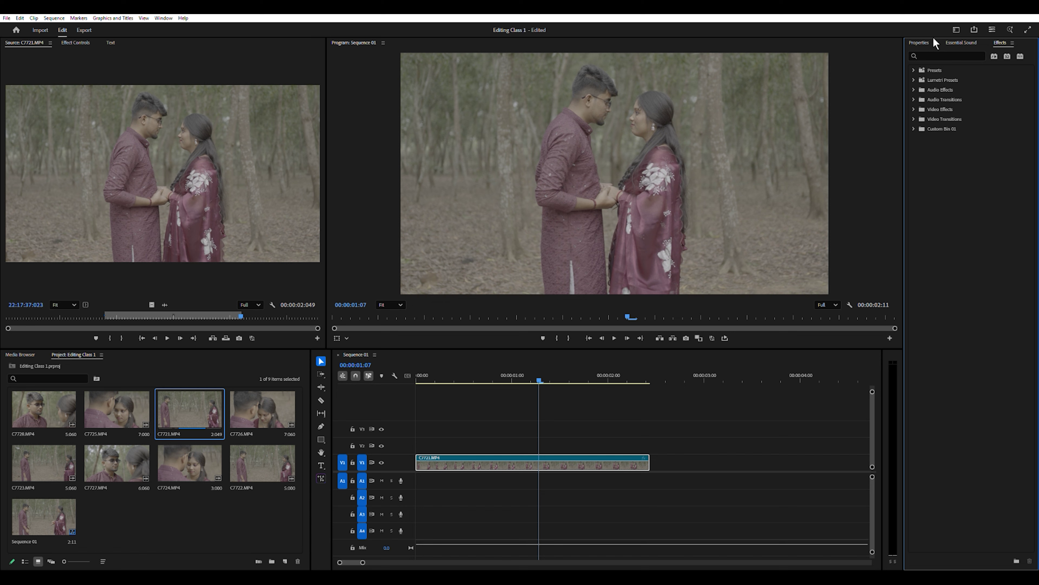
View the Properties and Essential Sound panels in the docked group, ending on Effects
click(921, 37)
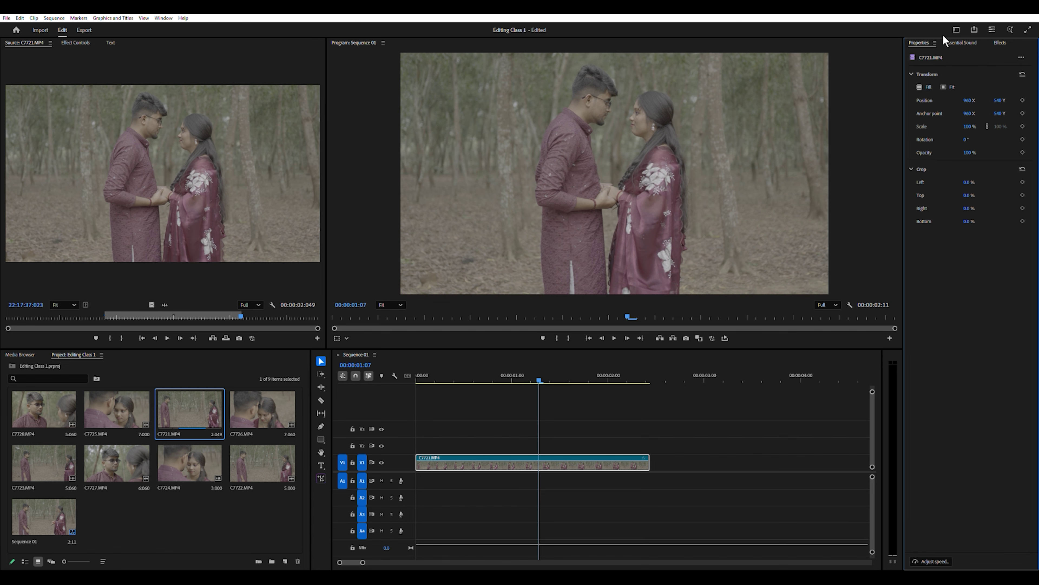
click(962, 35)
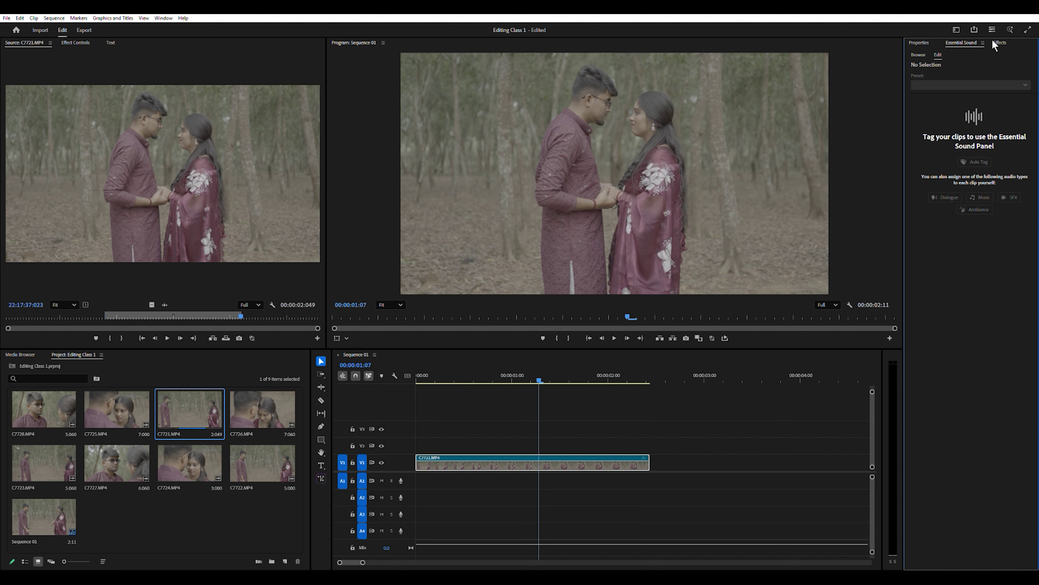
click(1000, 42)
click(960, 410)
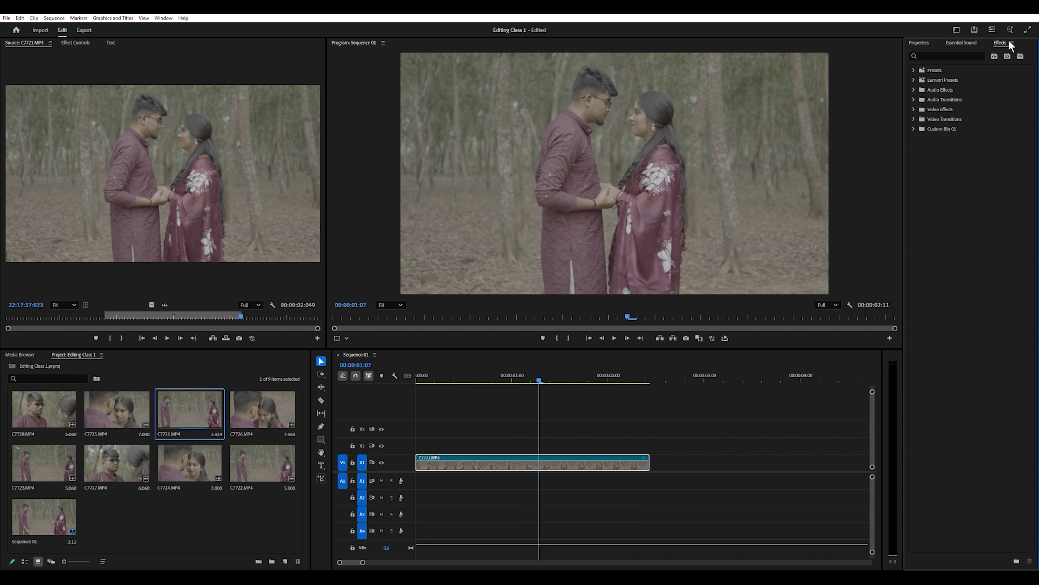
click(970, 41)
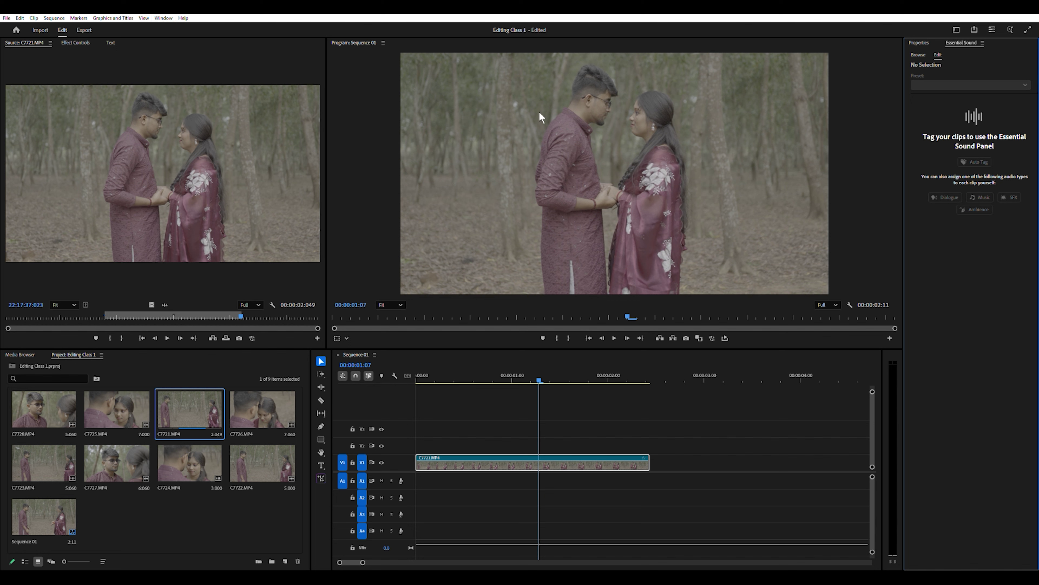
key(shift+7)
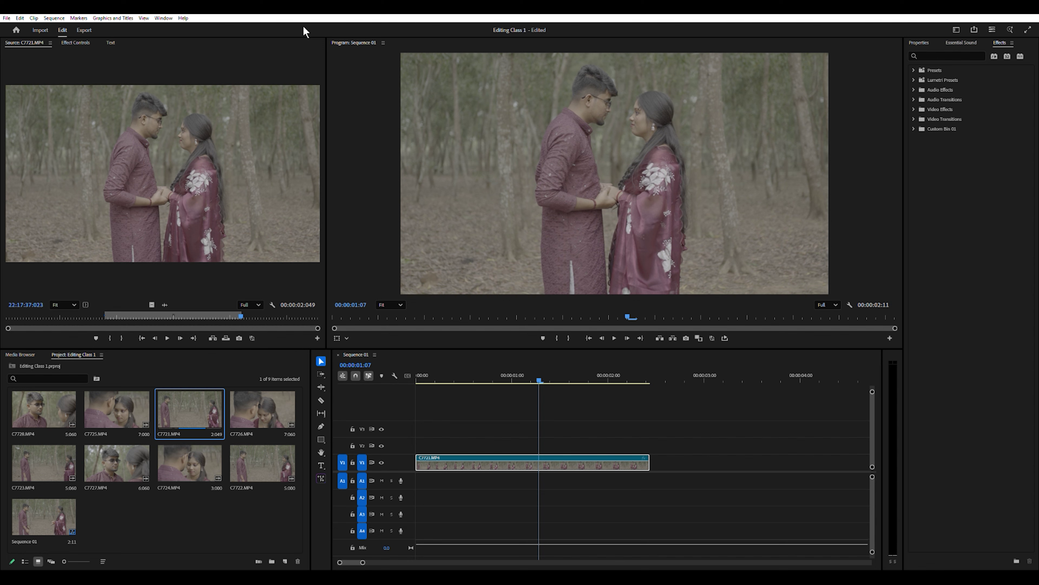
Move the playhead to 00:00:00:14 and show the V1 video clip's settings in Effect Controls
drag(537, 377, 481, 399)
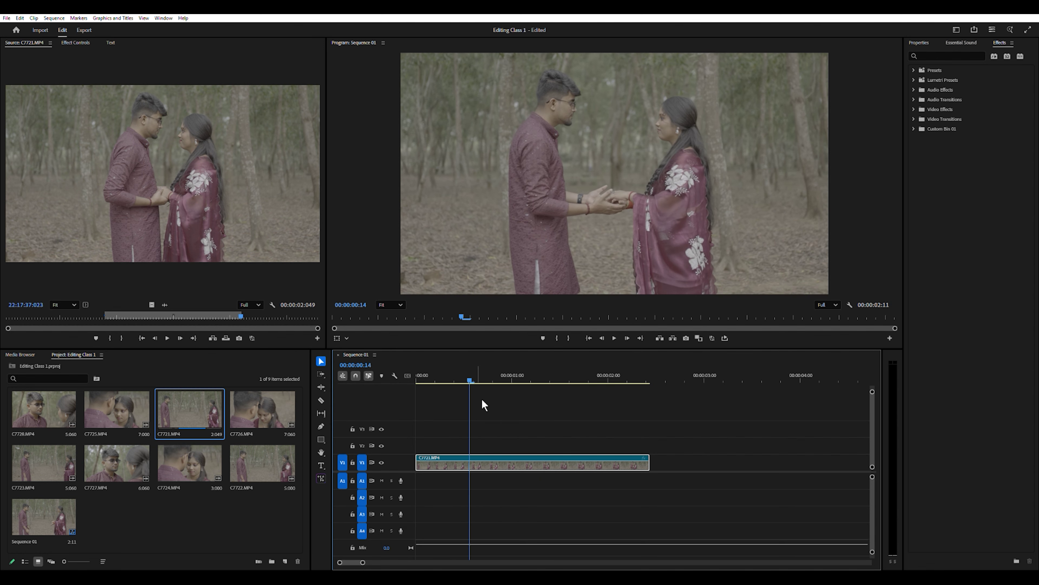
click(74, 155)
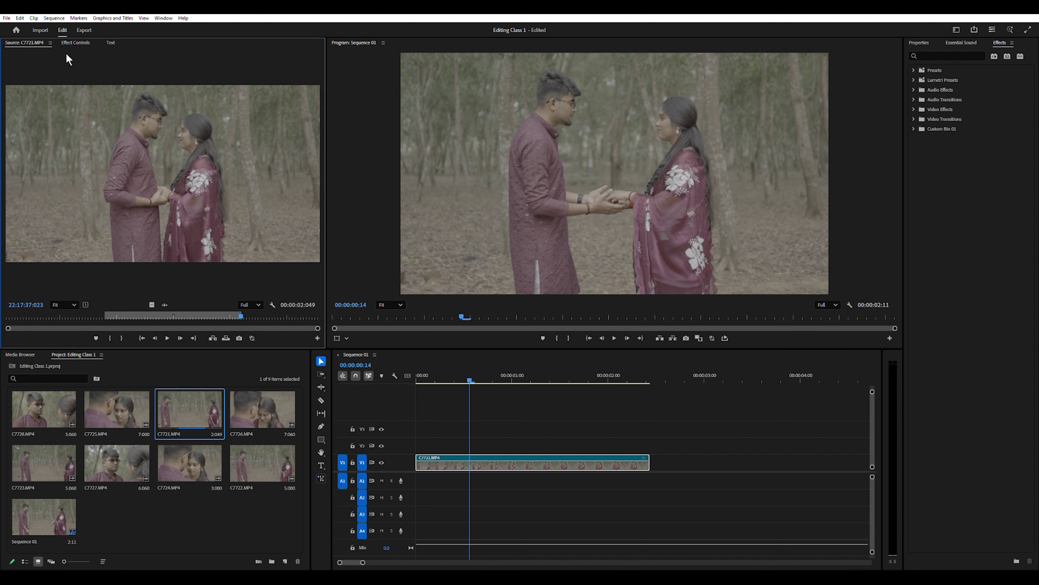
click(69, 35)
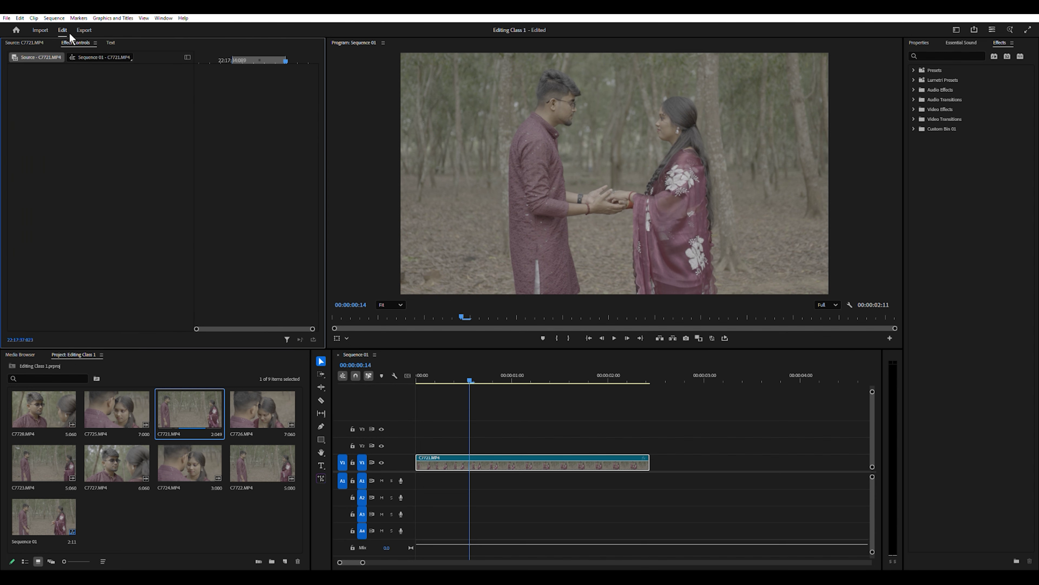
click(516, 457)
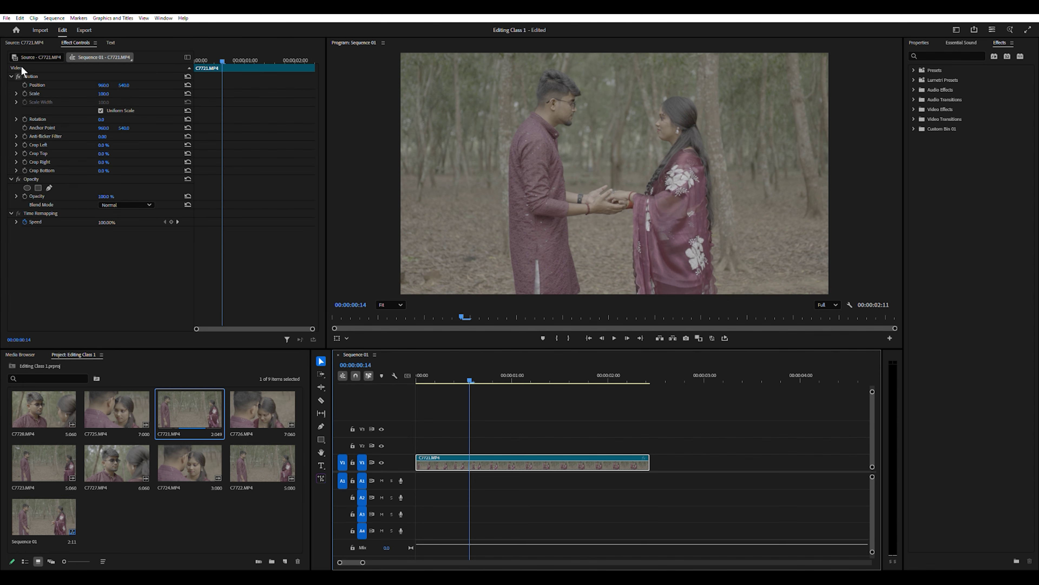
Scrub the playhead to 00:00:00:18, deselect the V1 clip and reselect it to show its effect controls
mouse_move(225, 54)
mouse_down()
mouse_move(198, 52)
mouse_move(226, 52)
mouse_up()
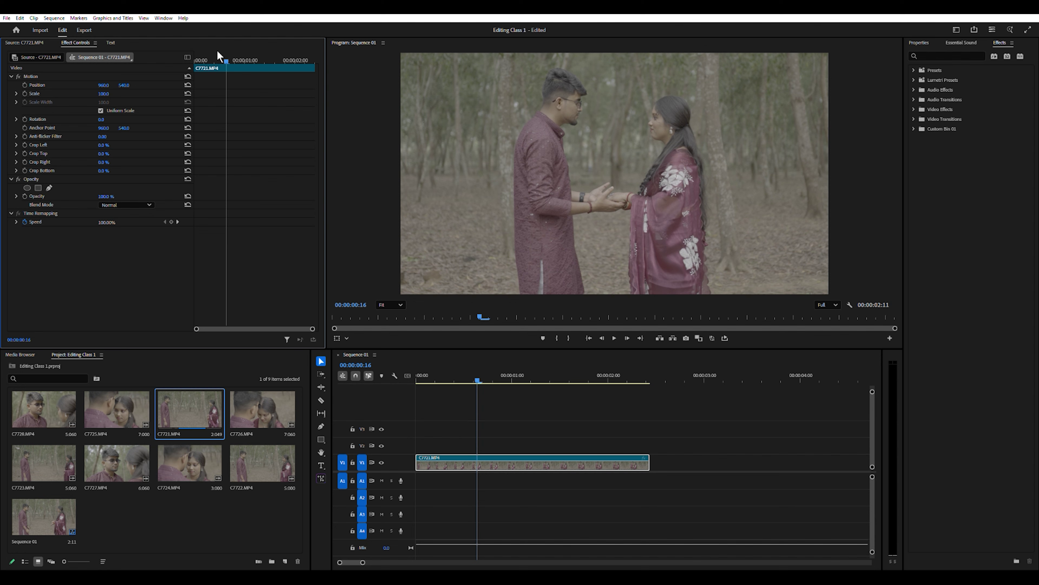
mouse_move(466, 372)
mouse_down()
mouse_move(445, 370)
mouse_move(458, 370)
mouse_up()
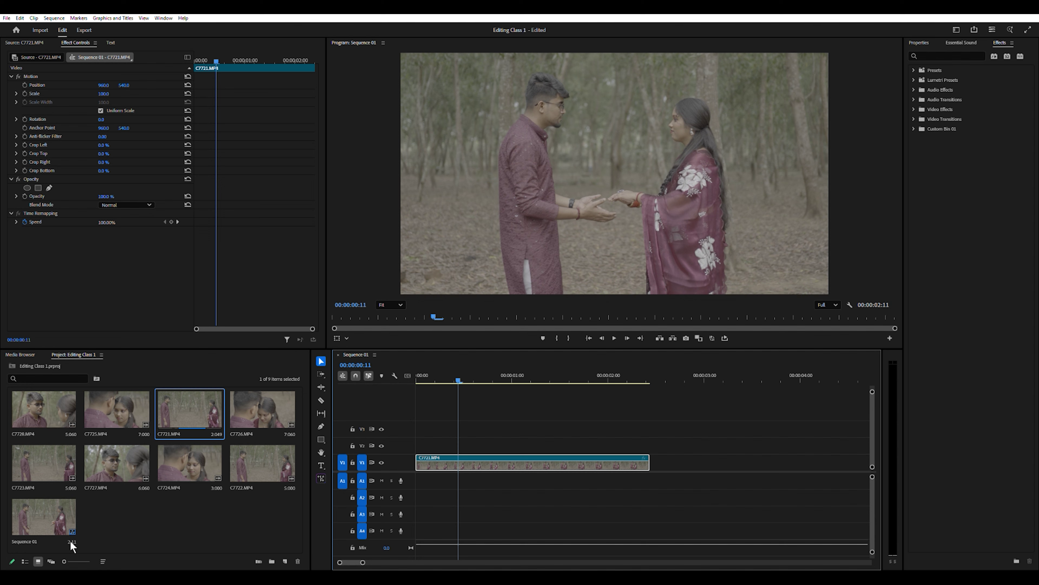
click(473, 398)
drag(457, 371, 487, 380)
click(222, 521)
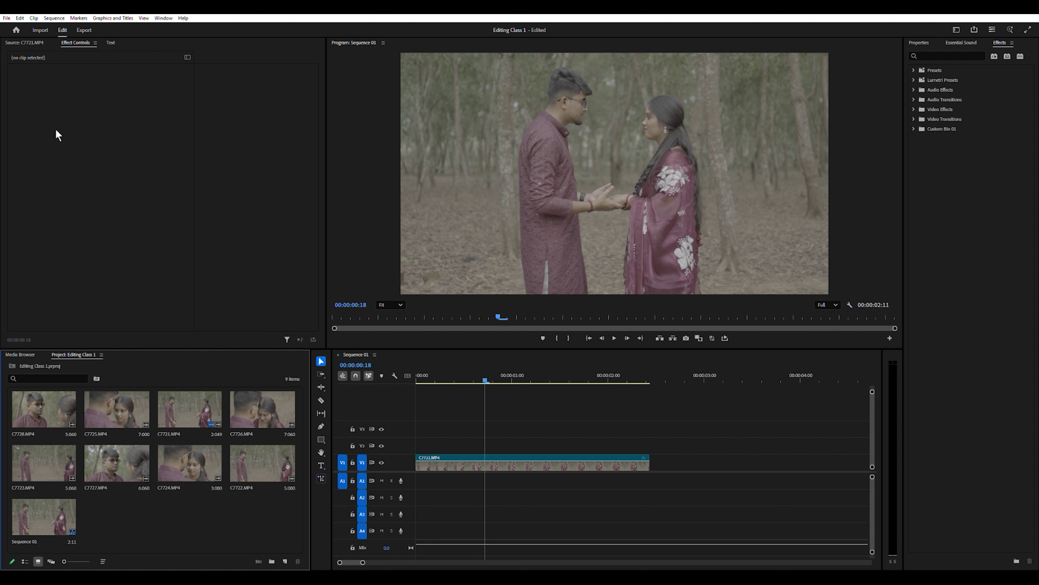
click(506, 461)
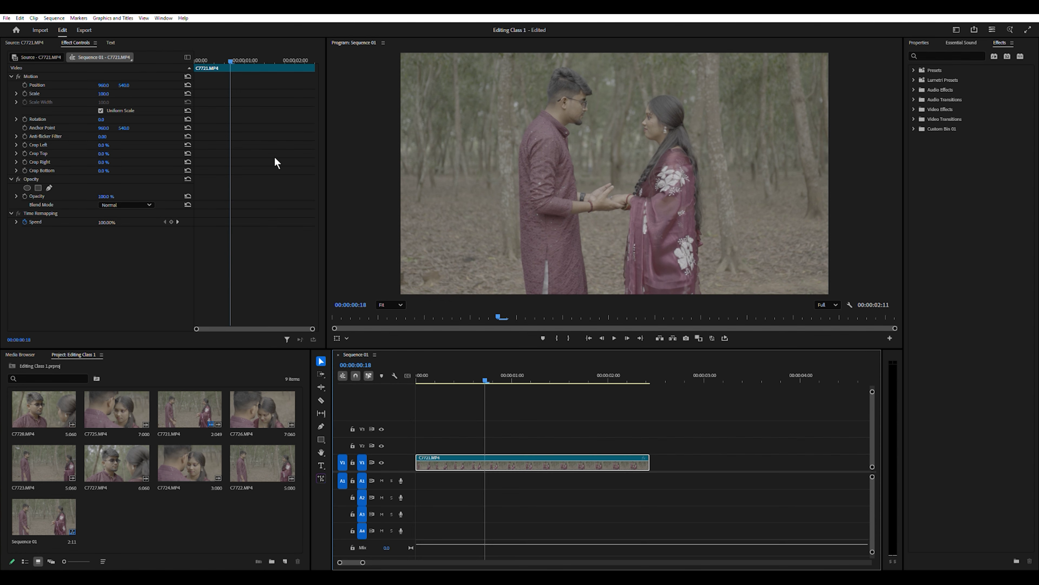
Collapse and expand the clip's Motion settings, and select Motion to show the transform handles on the frame
click(12, 76)
click(11, 76)
click(33, 75)
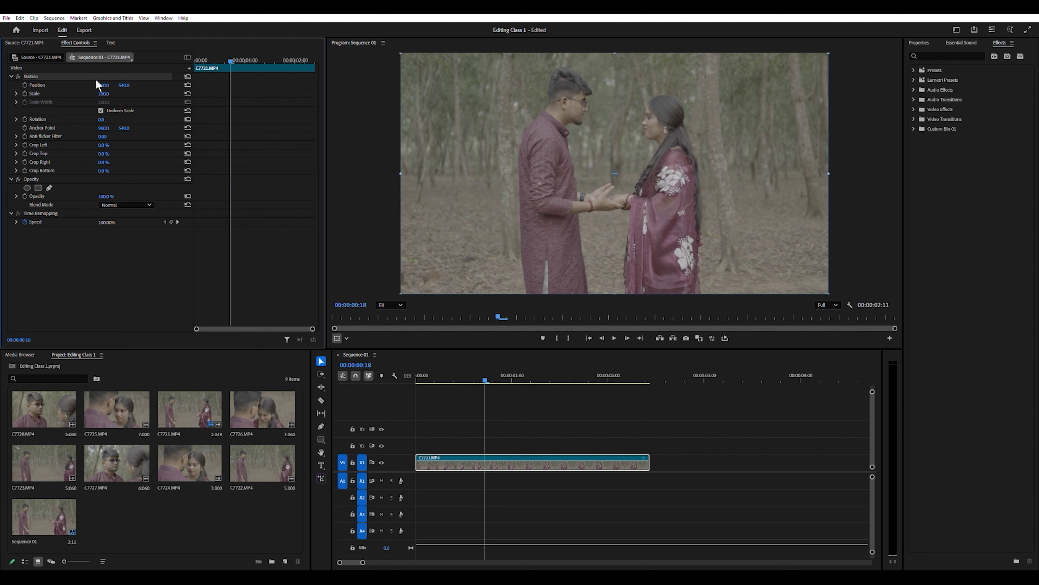
click(535, 460)
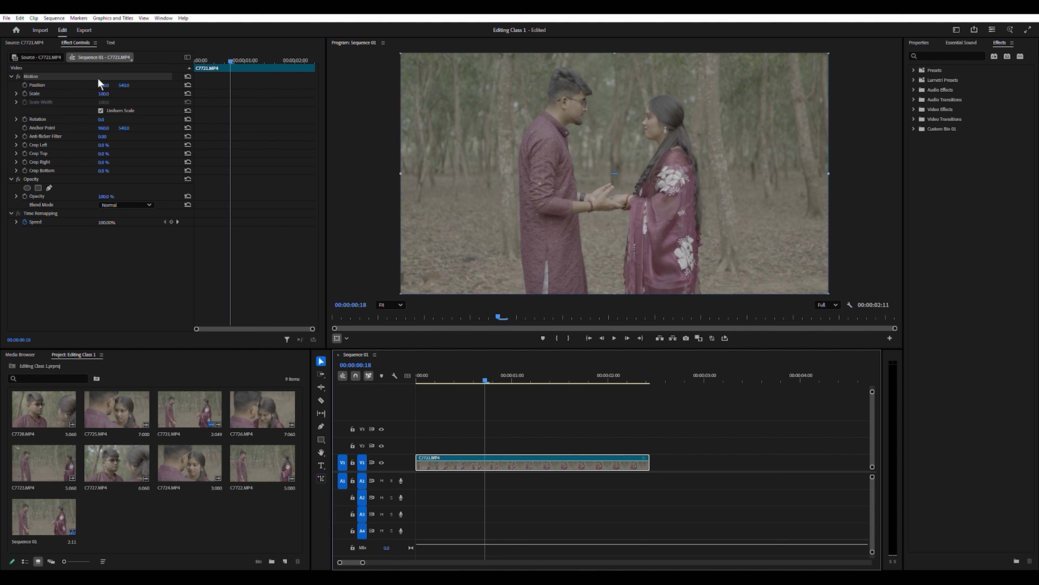
Try scaling the clip down to 97 and return its Scale to 100
click(105, 88)
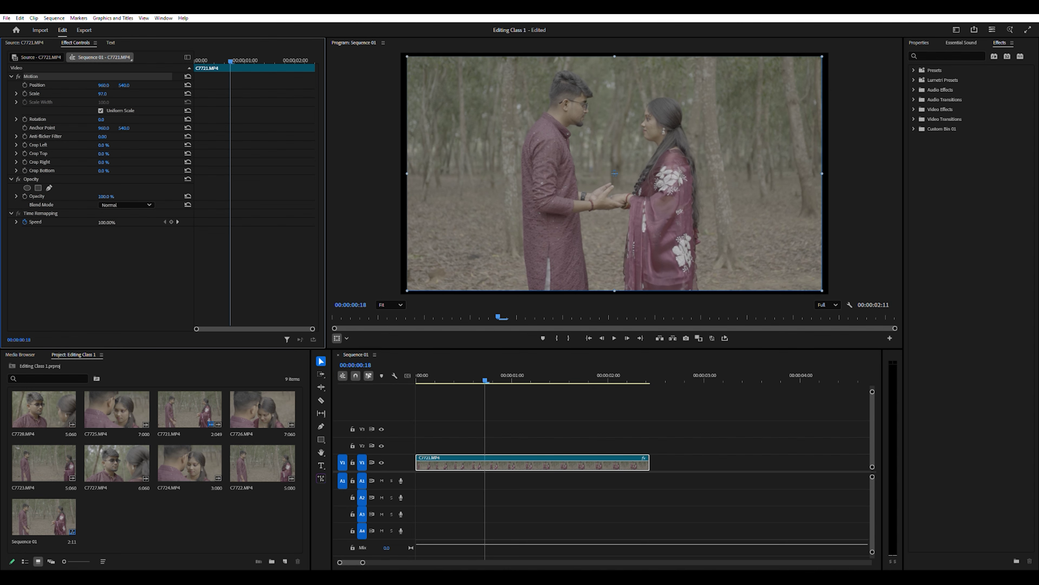
click(103, 94)
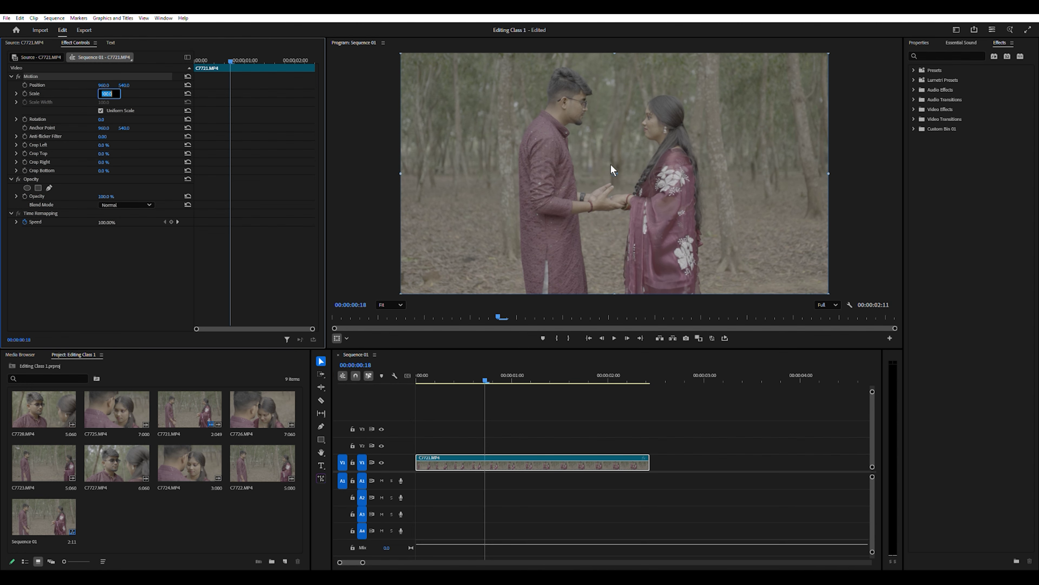
click(400, 300)
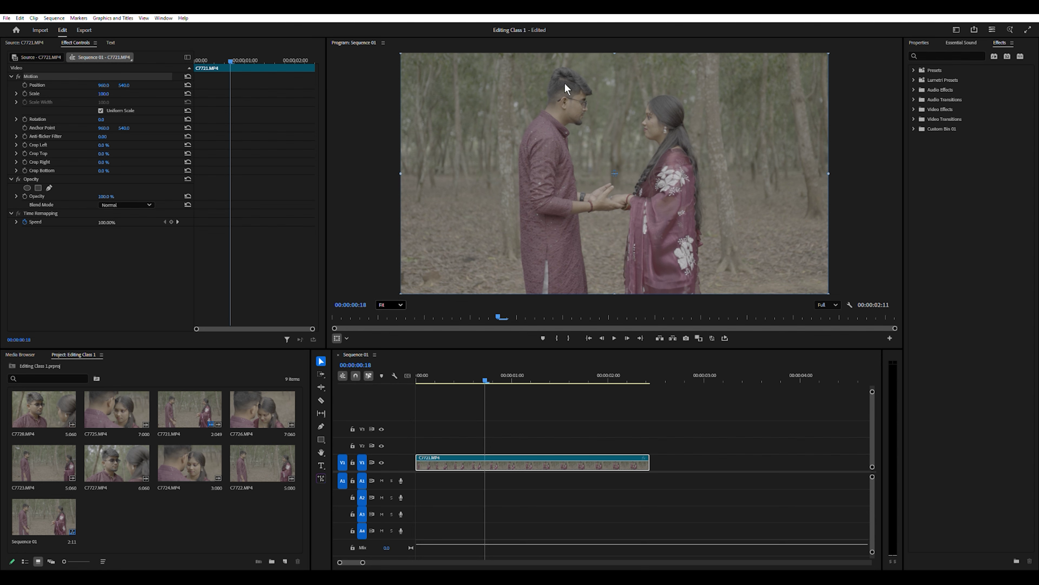
Try moving the clip up in the frame to a vertical position of 525.4, check it at different magnifications and reset its position
drag(564, 83, 564, 79)
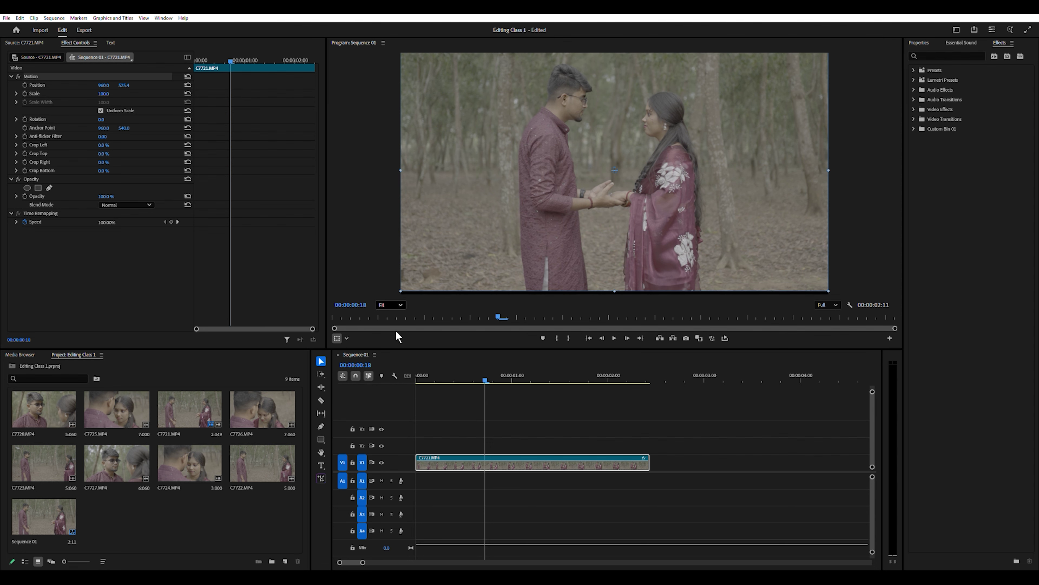
key(minus)
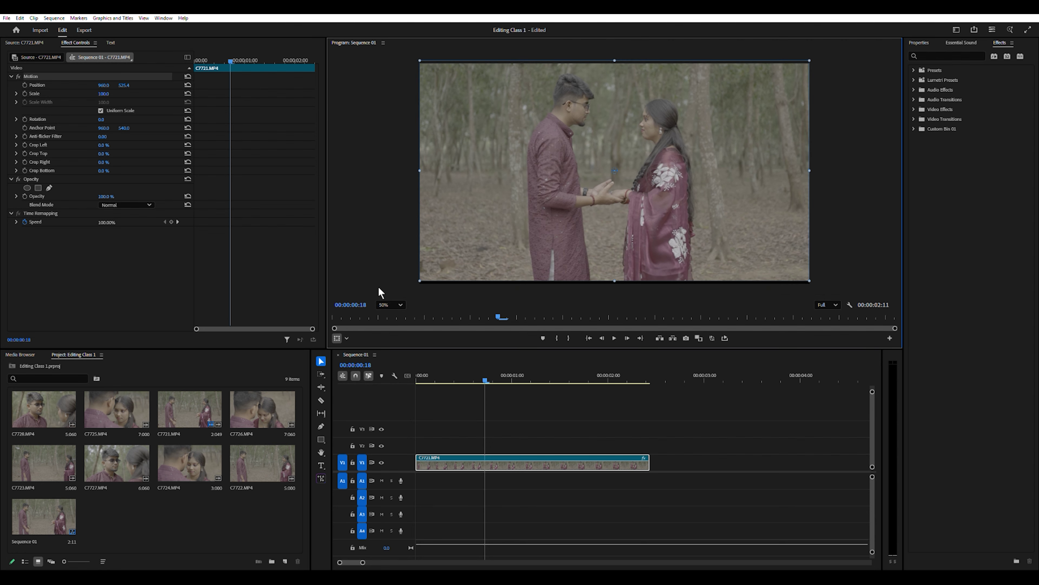
key(equal)
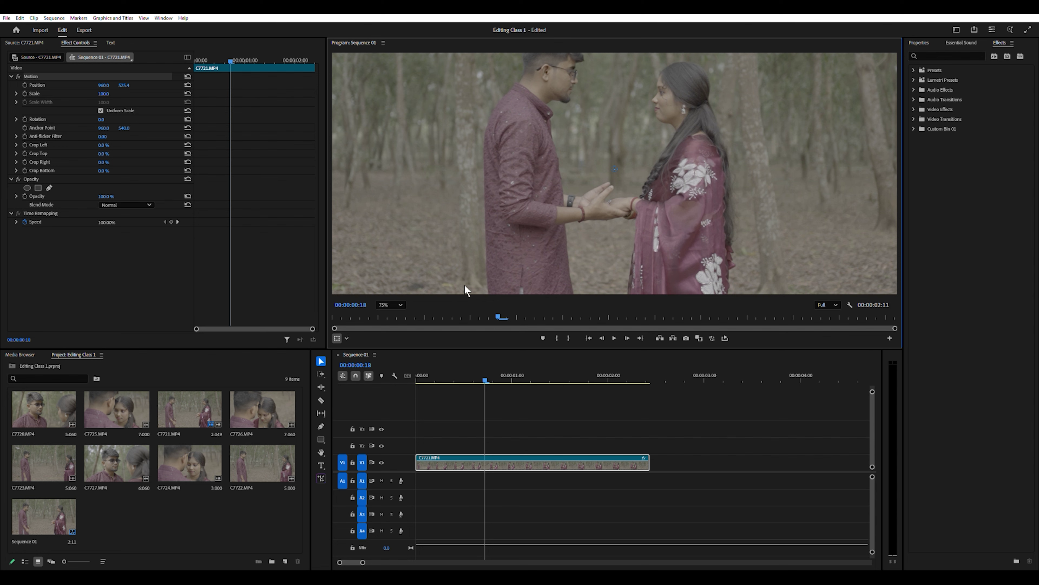
click(397, 304)
click(399, 317)
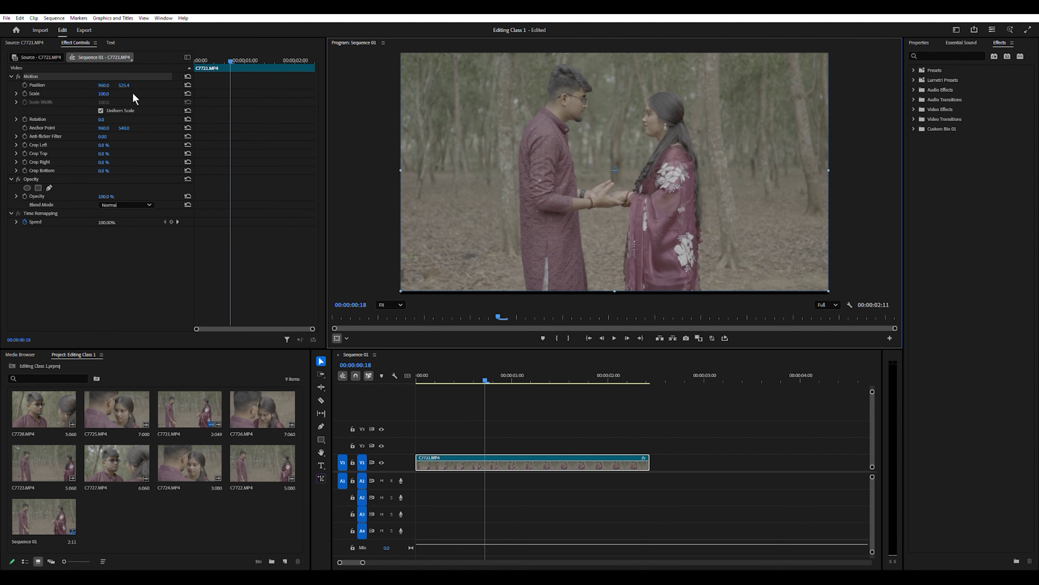
click(187, 85)
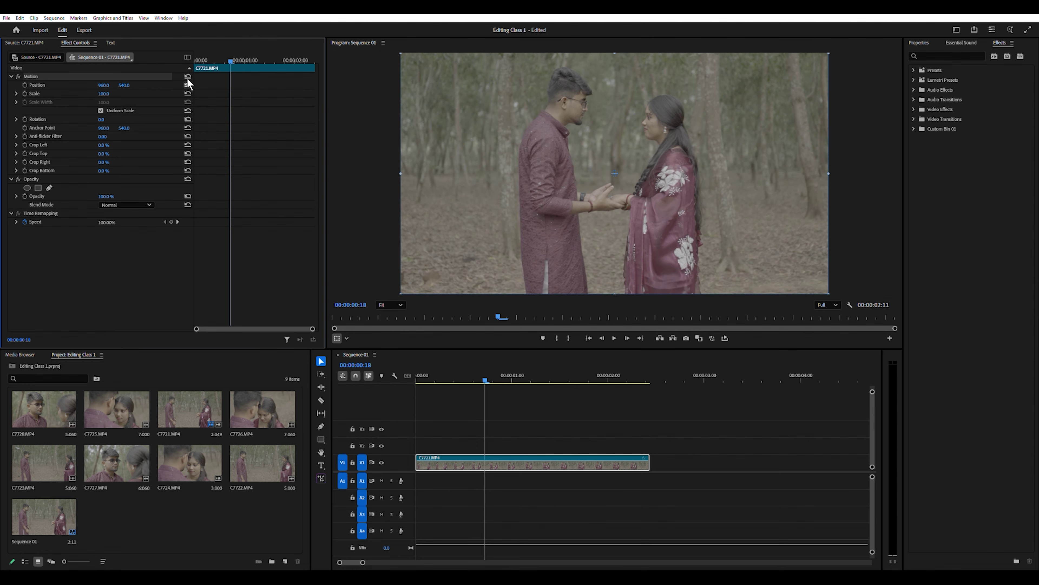
click(593, 181)
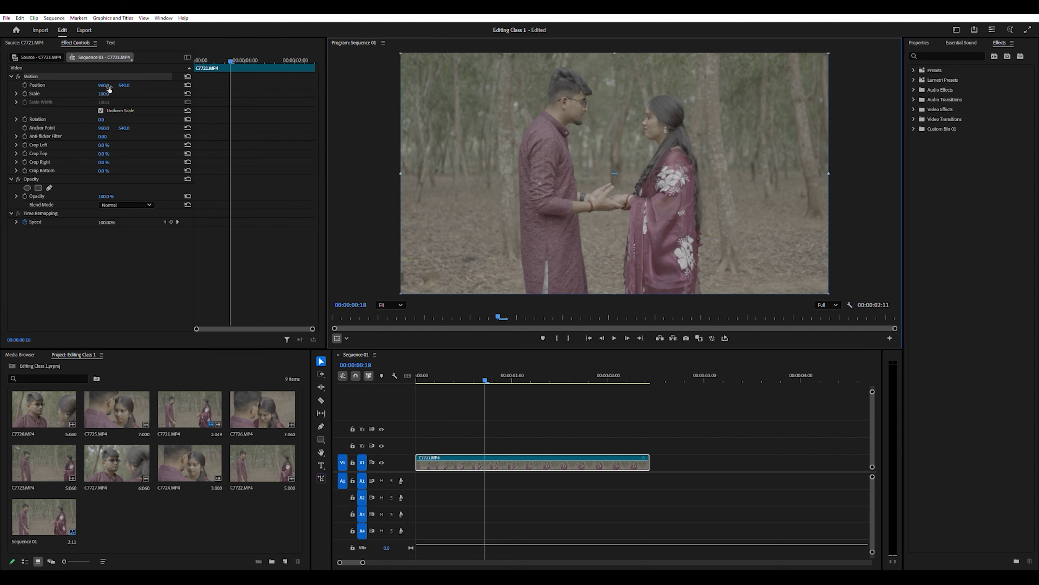
Try scaling the clip up to 120, enlarge it further at position 1010, 821, and reset its Motion settings
mouse_move(99, 94)
mouse_down()
mouse_move(124, 95)
mouse_move(108, 94)
mouse_up()
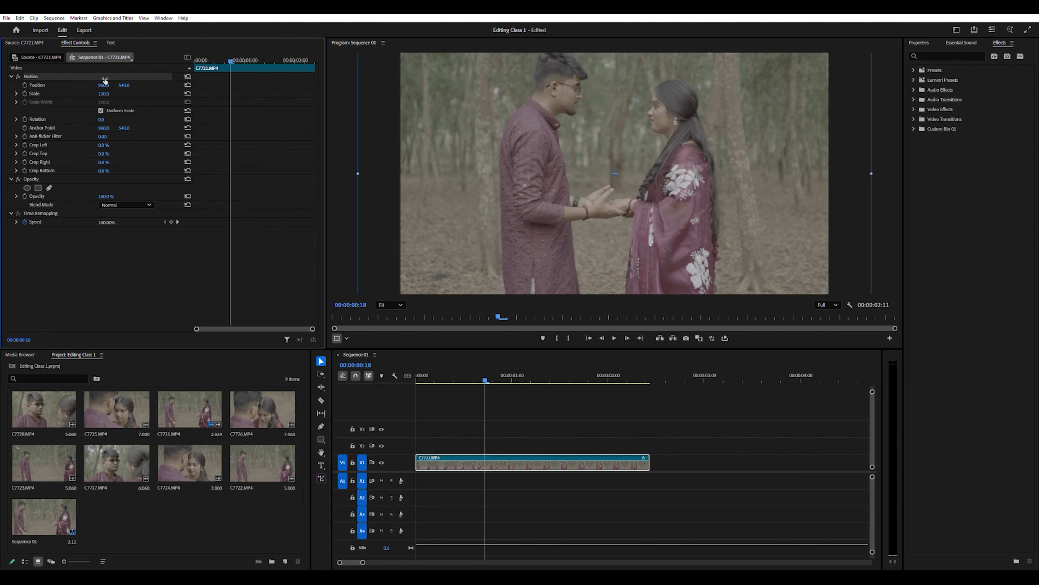
drag(105, 80, 130, 78)
drag(103, 93, 50, 93)
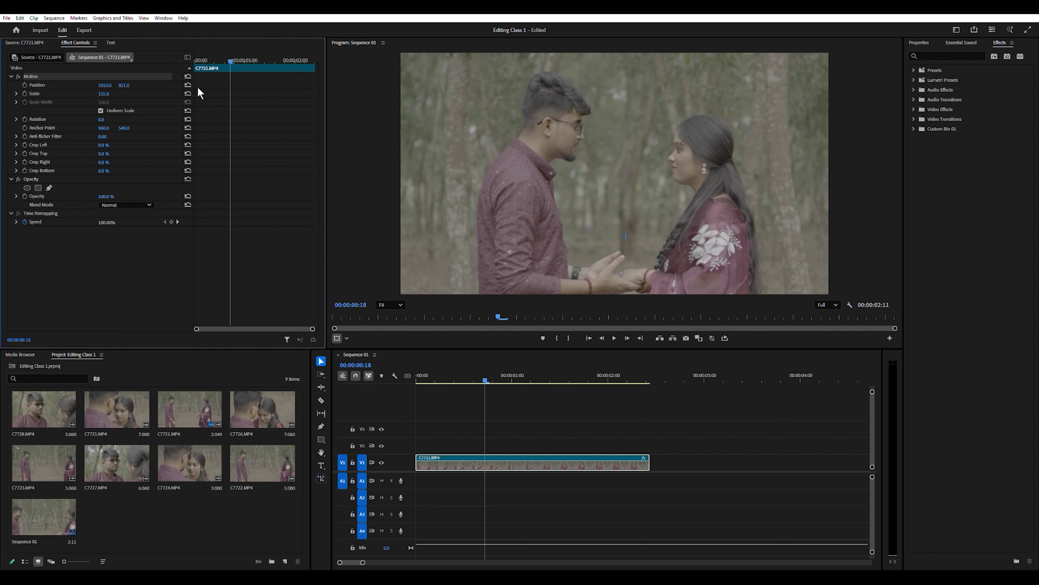
click(187, 76)
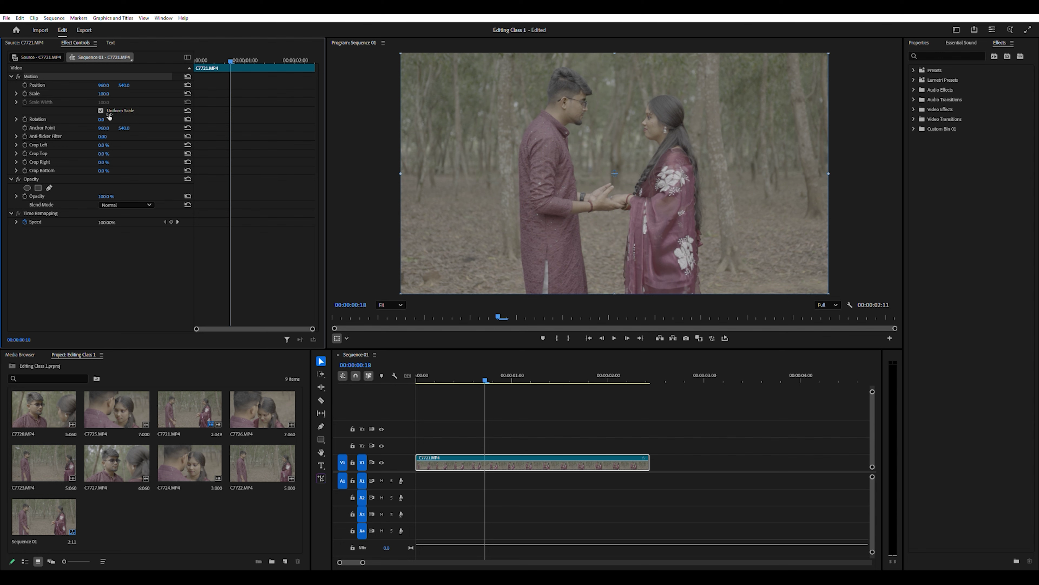
Try rotating the clip to 1x3.0° and to -6.0°, then scale it to 118 at vertical position 624 and reset Motion
drag(103, 119, 251, 119)
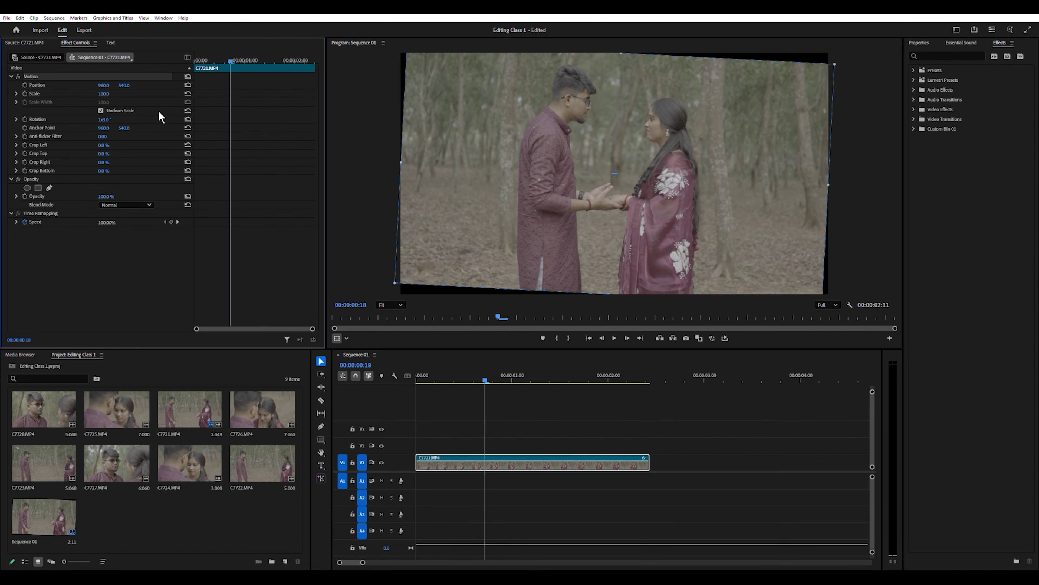
click(187, 117)
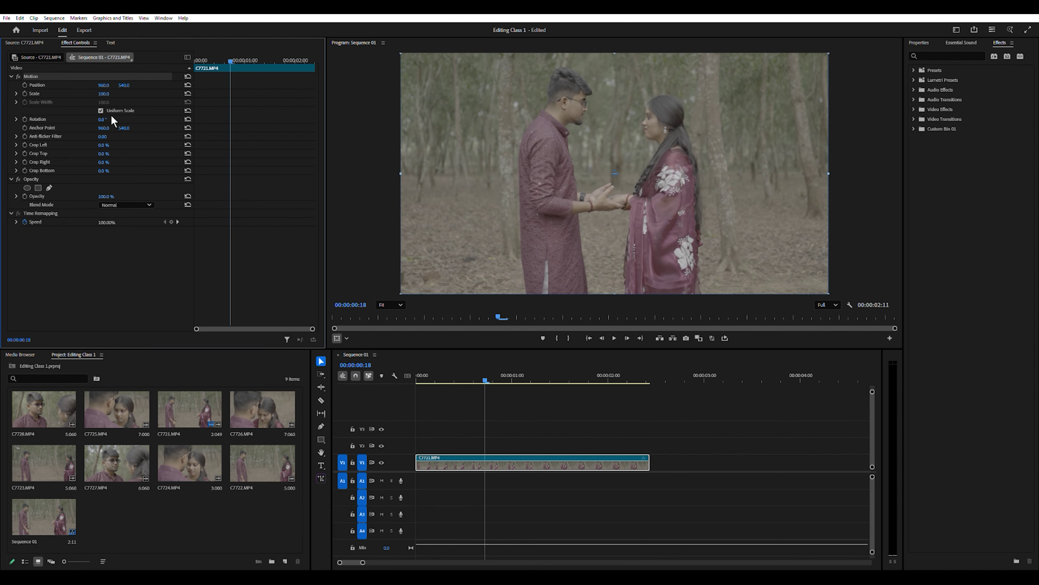
drag(104, 115, 111, 113)
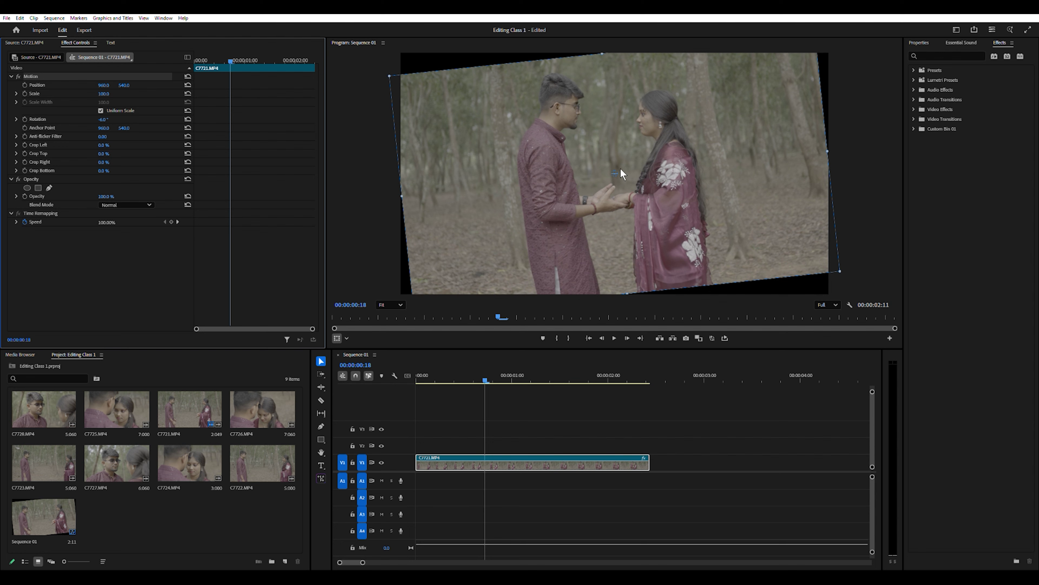
drag(105, 88, 135, 85)
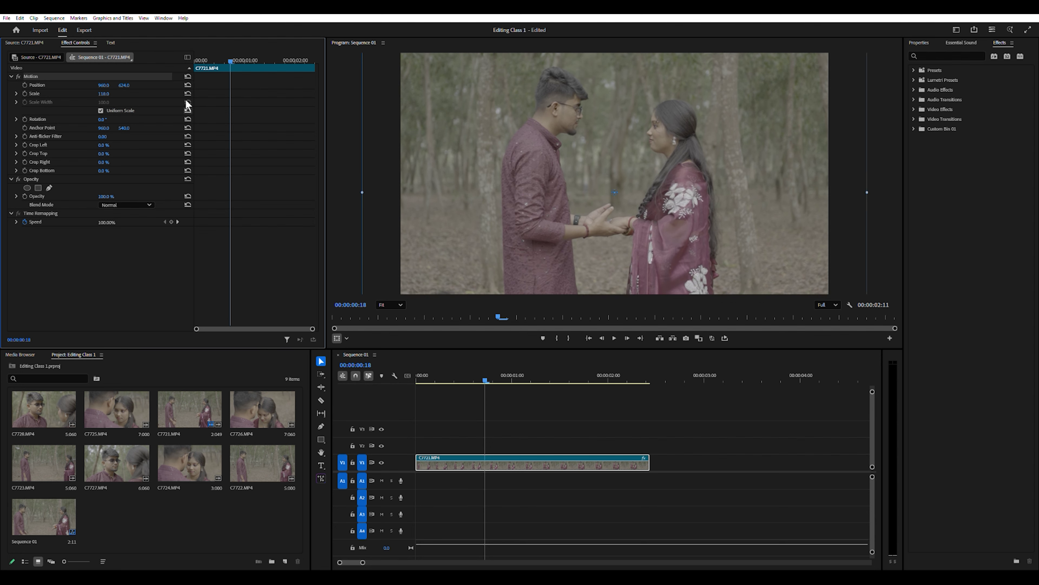
click(187, 76)
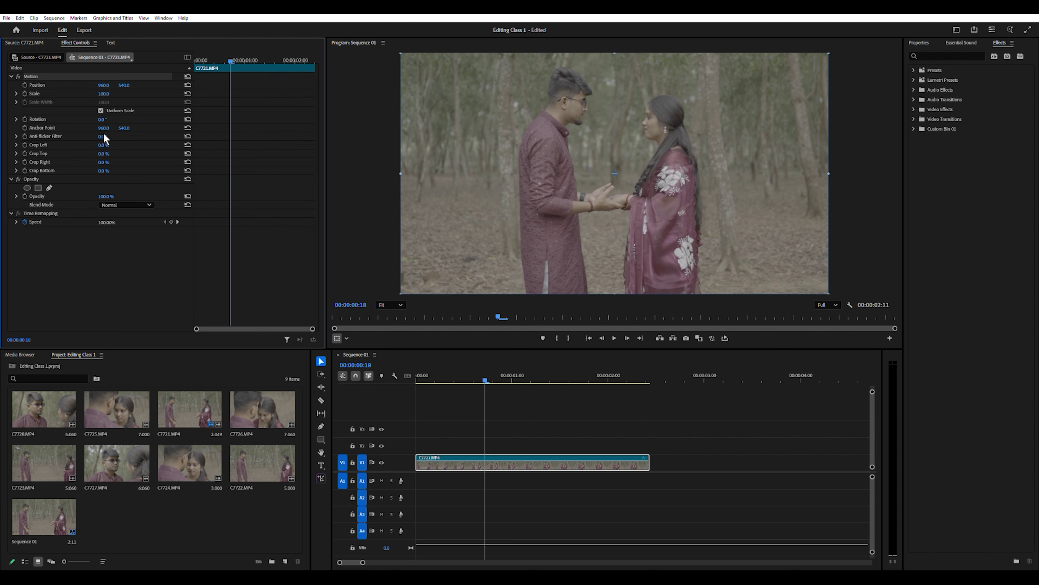
Try moving the anchor point to 1096, 771 and rotating the clip to -27°, then reset both settings
drag(105, 124, 188, 128)
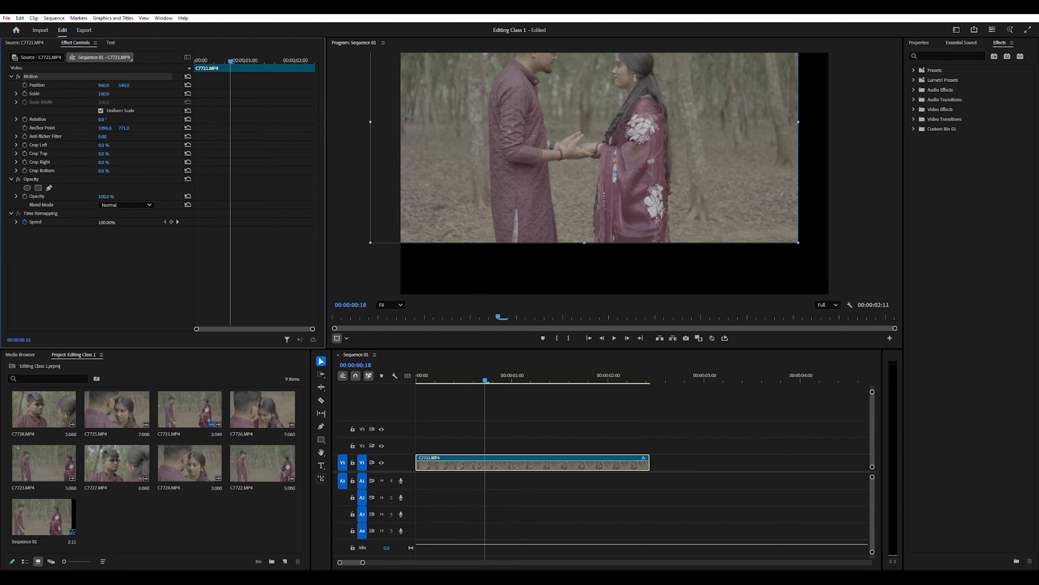
mouse_move(101, 119)
mouse_down()
mouse_move(182, 119)
mouse_move(86, 119)
mouse_up()
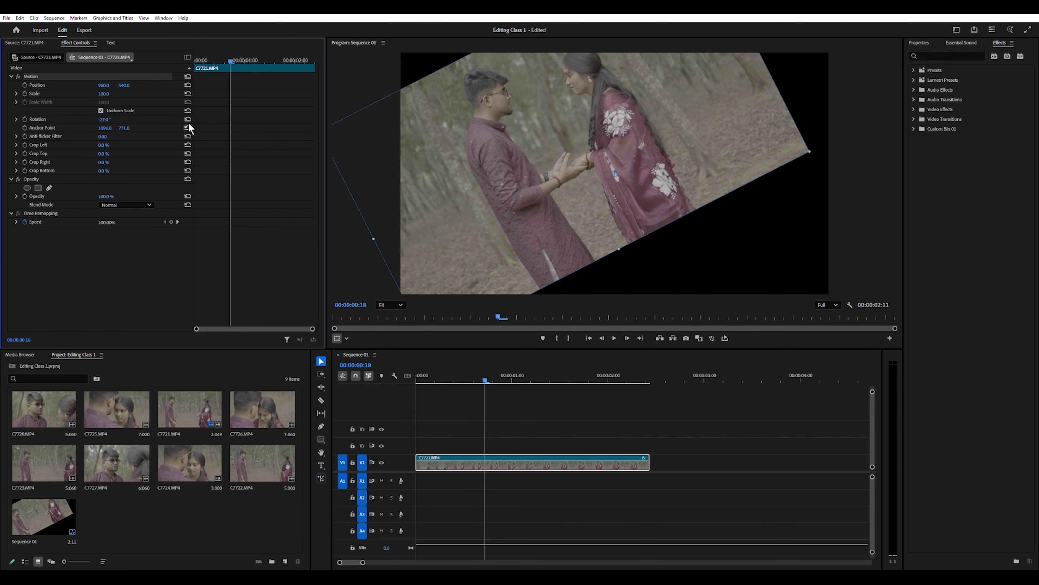
click(188, 128)
click(188, 119)
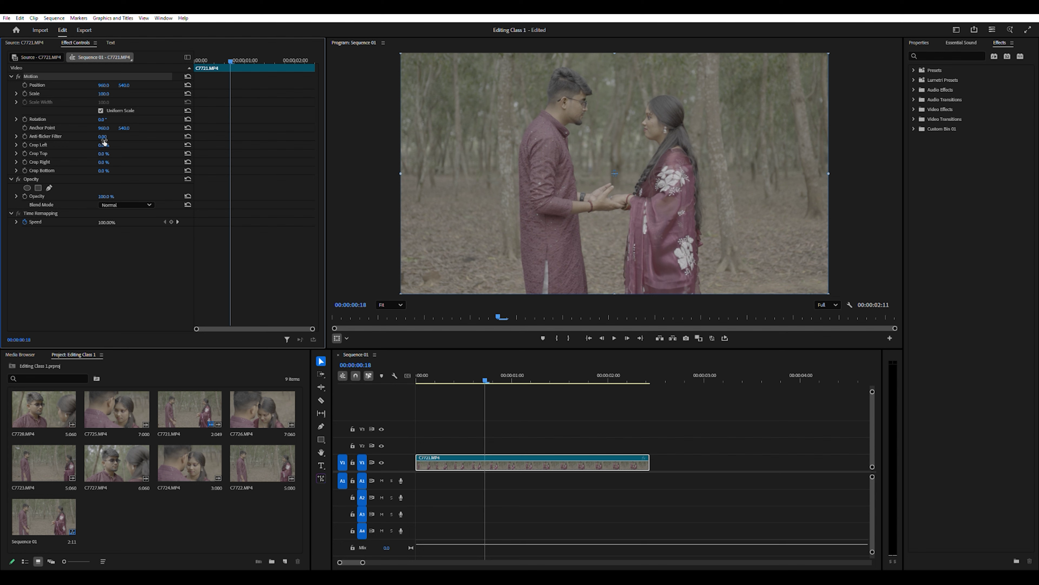
Try out the clip's crop and opacity values and return them to their defaults
mouse_move(103, 144)
mouse_down()
mouse_move(143, 145)
mouse_move(113, 139)
mouse_move(108, 153)
mouse_move(130, 153)
mouse_move(102, 153)
mouse_up()
mouse_move(103, 161)
mouse_down()
mouse_move(136, 161)
mouse_move(98, 162)
mouse_move(138, 170)
mouse_move(121, 170)
mouse_up()
drag(107, 193, 147, 197)
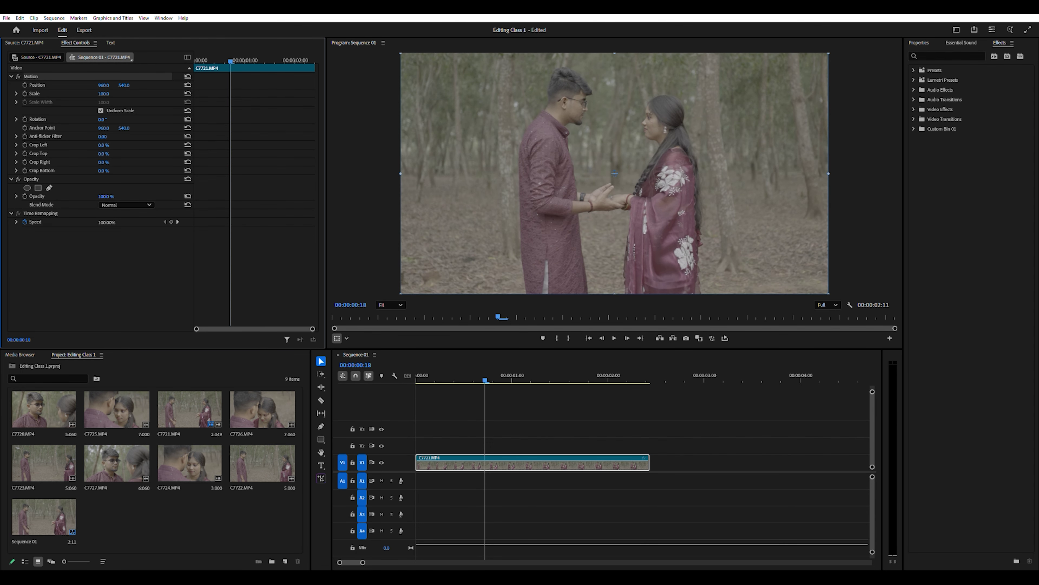
Increase the height of track V1, lower the clip's opacity to 49.4% with its opacity line and set it back to 100%
click(640, 456)
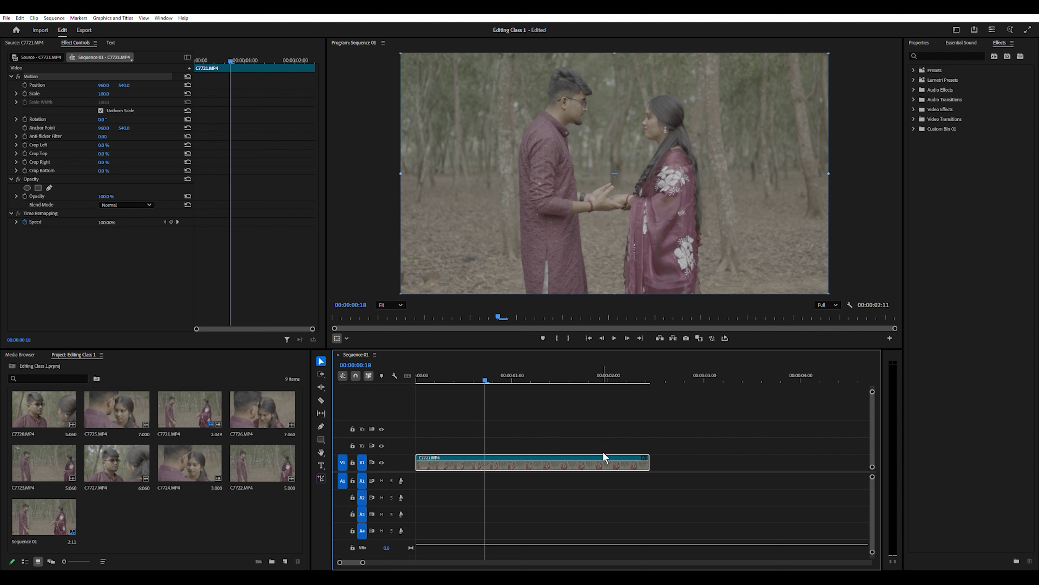
drag(408, 450, 408, 426)
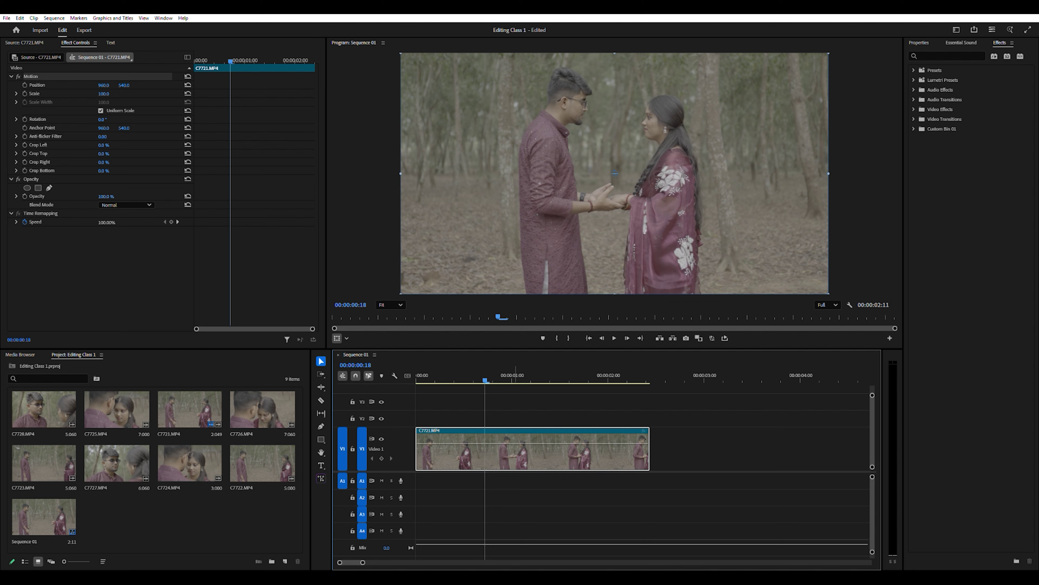
drag(525, 463, 515, 412)
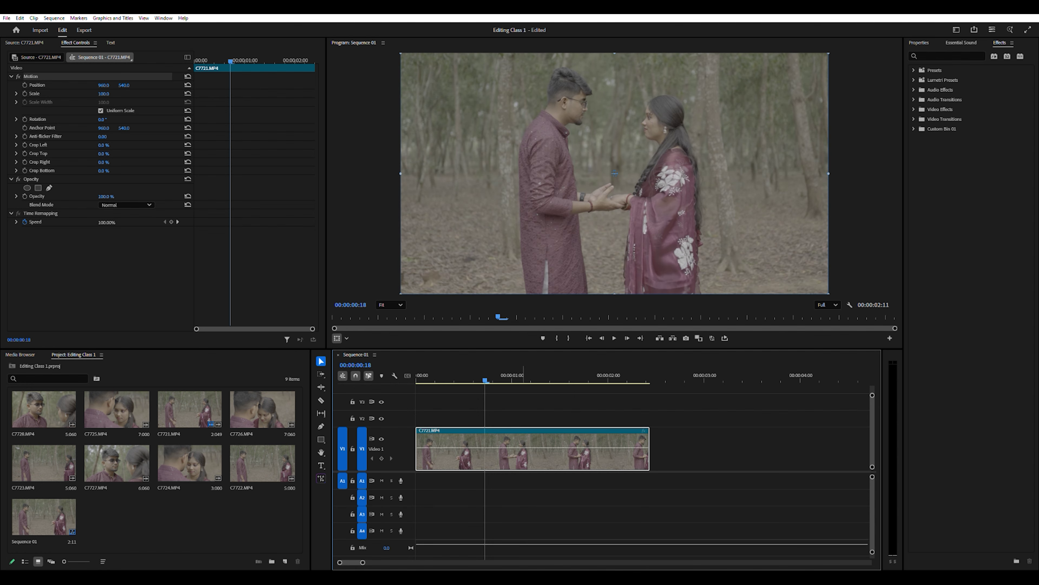
drag(524, 447, 523, 451)
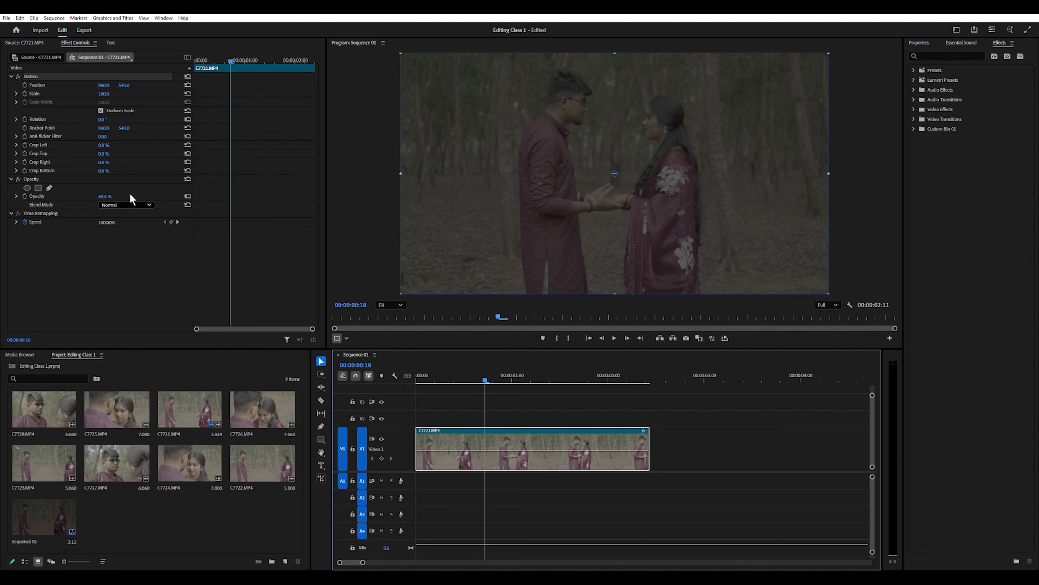
drag(106, 196, 139, 196)
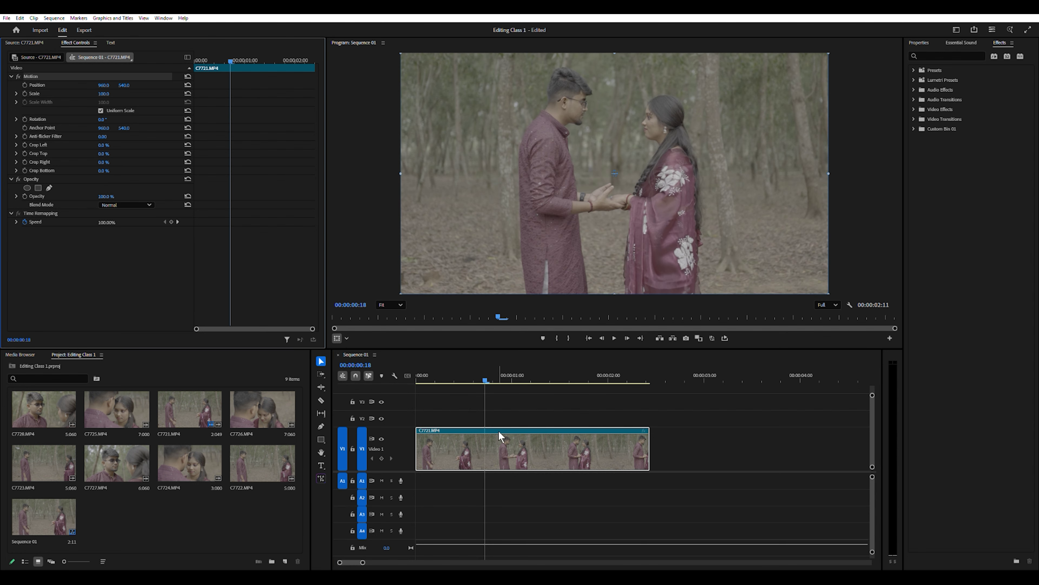
Look at the blend modes available for the V1 clip and close the list without choosing one
click(524, 447)
click(116, 204)
click(205, 541)
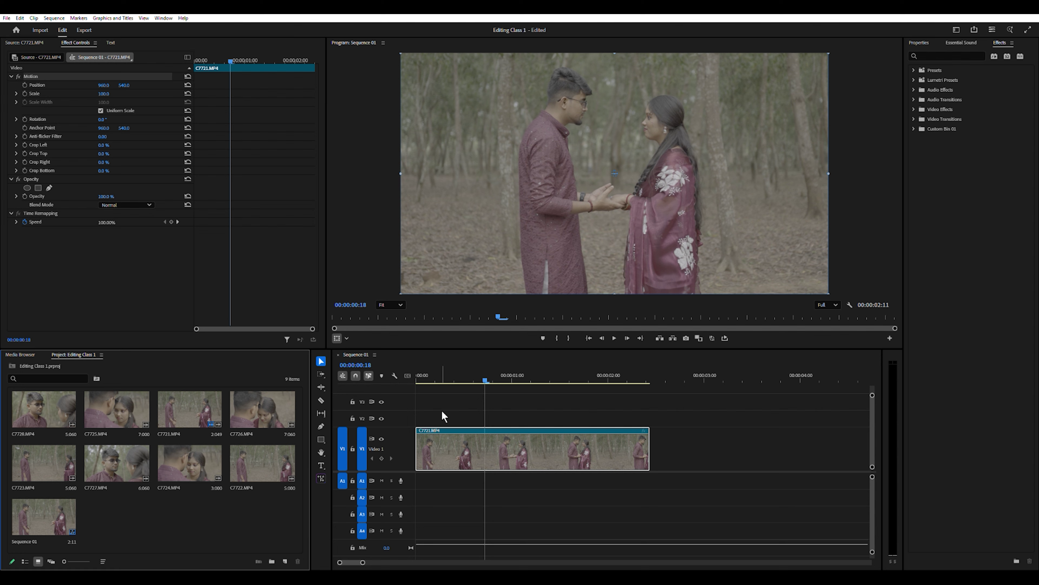
Open C7726.MP4 in the source monitor and mark an in point near its beginning and an out point at 22:18:05:020
mouse_move(555, 442)
mouse_down()
mouse_move(538, 425)
mouse_move(556, 443)
mouse_up()
double_click(262, 410)
drag(177, 307, 26, 309)
click(104, 338)
click(260, 316)
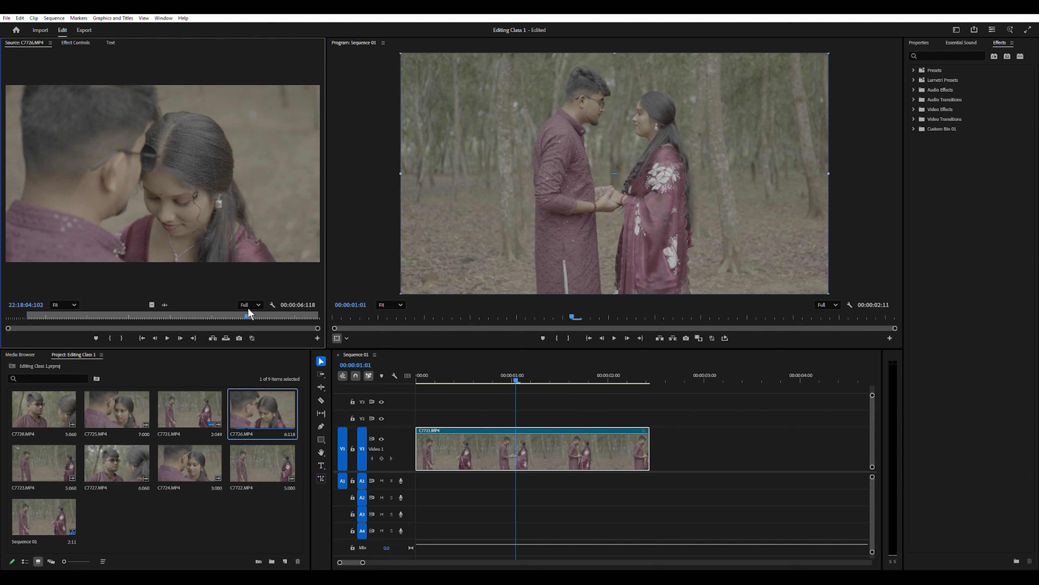
key(o)
Place the marked C7726.MP4 video on V2 at the sequence start and trim its end to match the V1 clip
drag(151, 305, 415, 418)
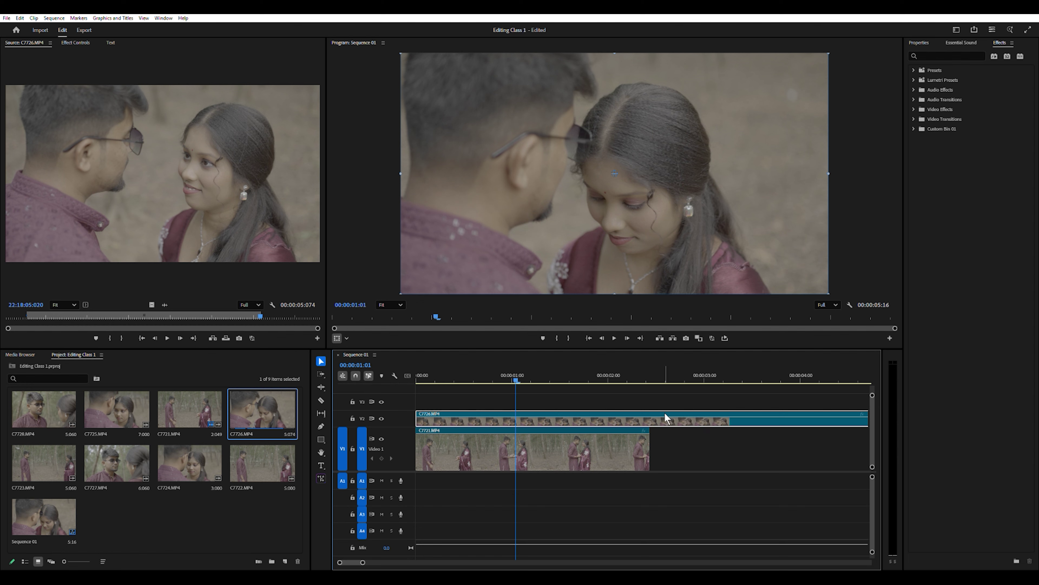
key(c)
click(654, 414)
key(v)
click(687, 419)
key(Delete)
drag(657, 421, 650, 421)
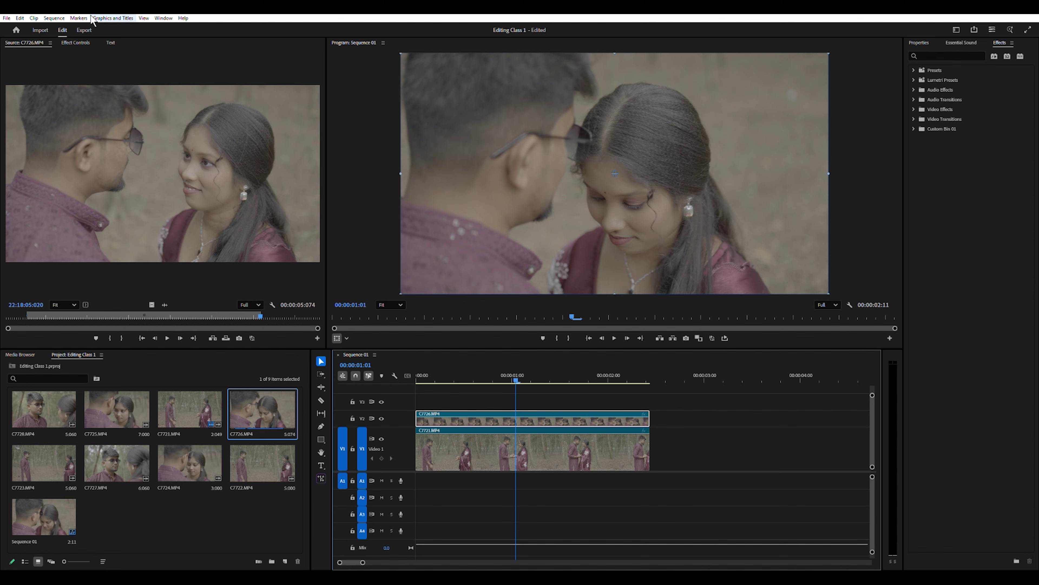
Set the V2 clip's blend mode to Overlay, then try the V1 clip's opacity at 48% and raise it to 99%
click(76, 42)
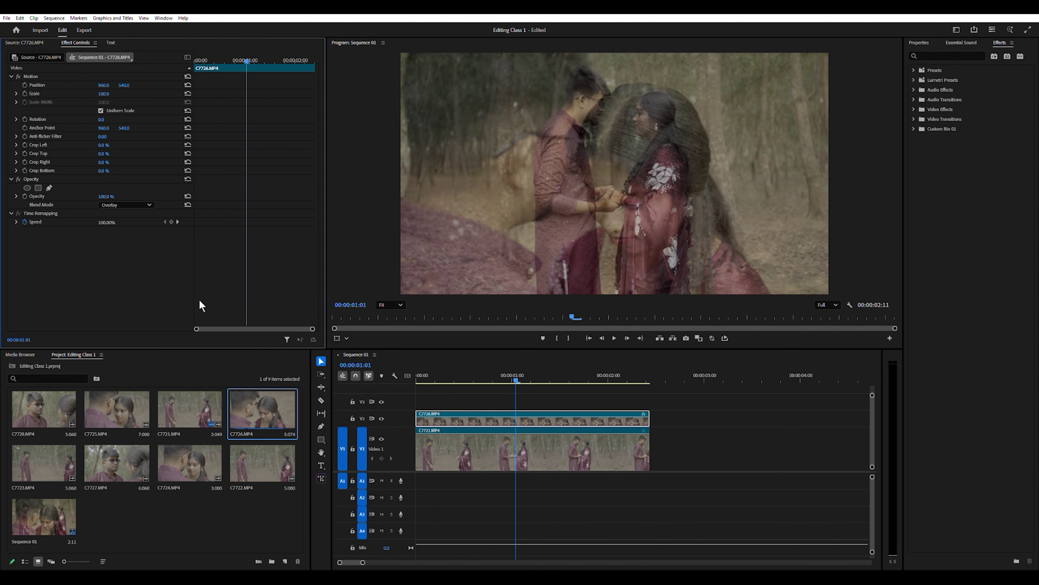
click(536, 442)
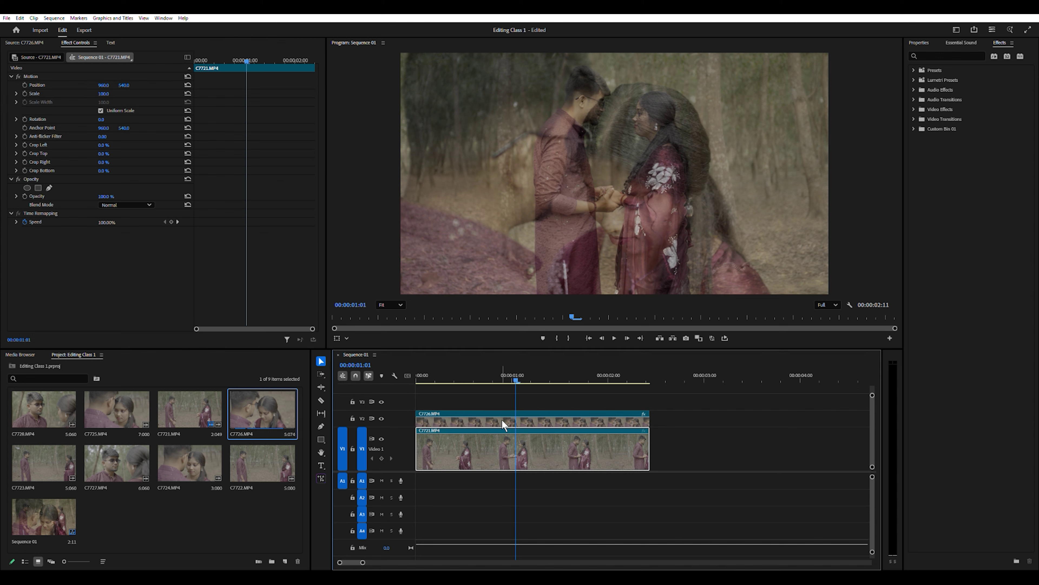
mouse_move(105, 196)
mouse_down()
mouse_move(94, 197)
mouse_move(119, 196)
mouse_move(98, 196)
mouse_up()
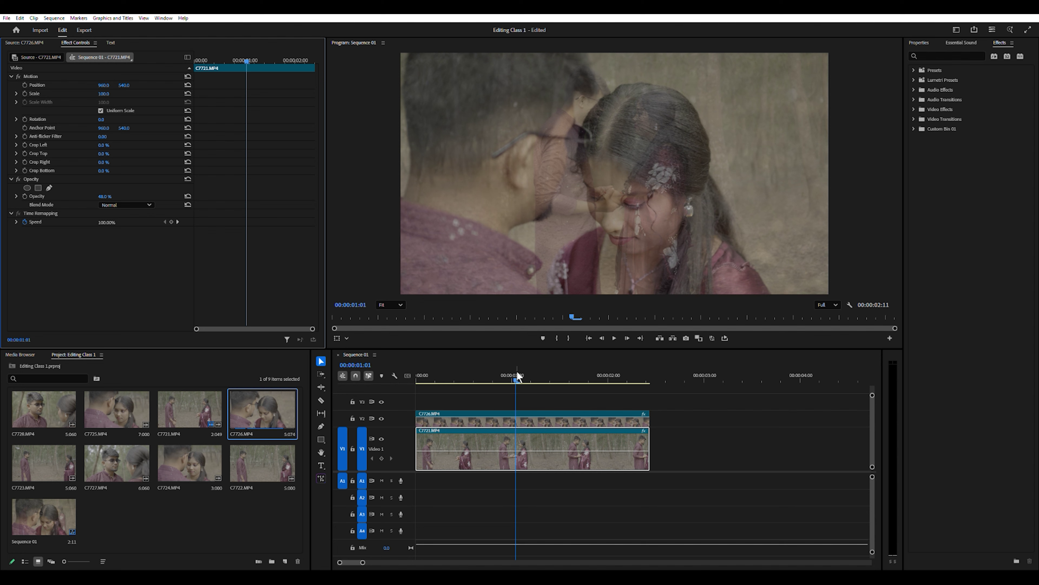
drag(106, 196, 141, 196)
Scrub through the blended clips, try Luminosity as the V2 clip's blend mode and scrub back to 00:00:00:18
drag(515, 375, 428, 375)
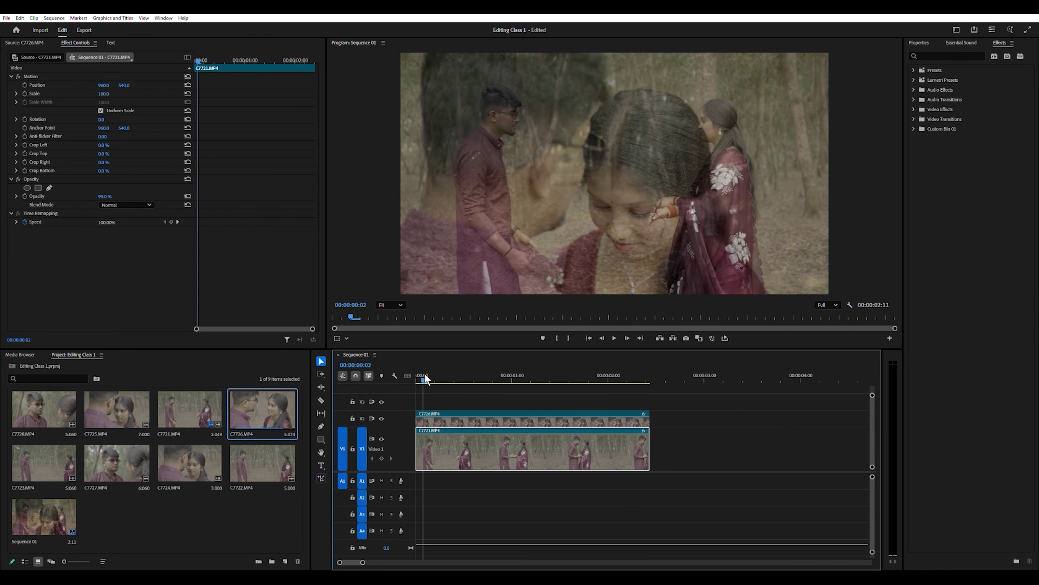
drag(439, 370, 535, 381)
click(546, 416)
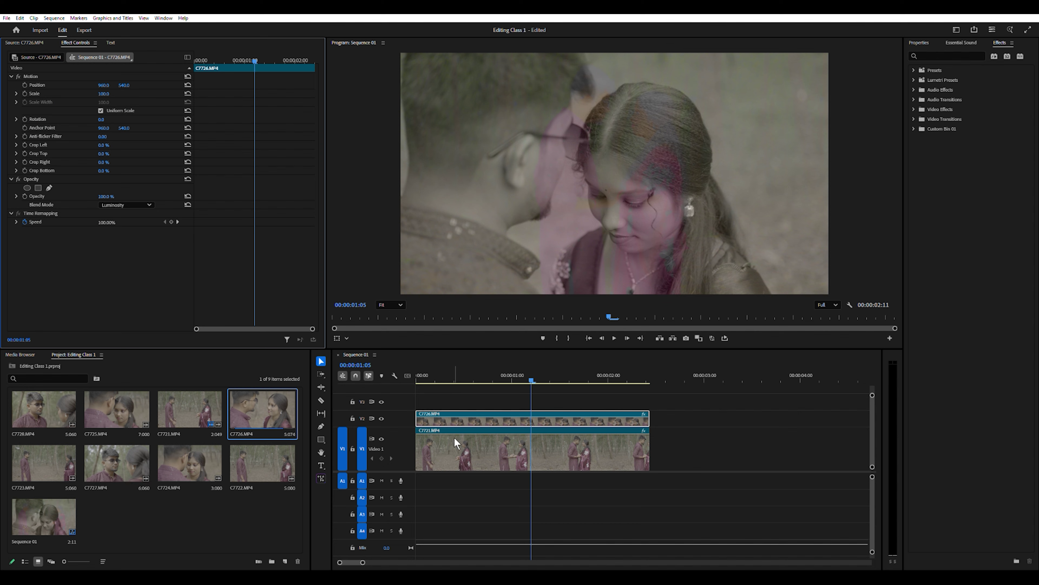
drag(532, 379, 485, 379)
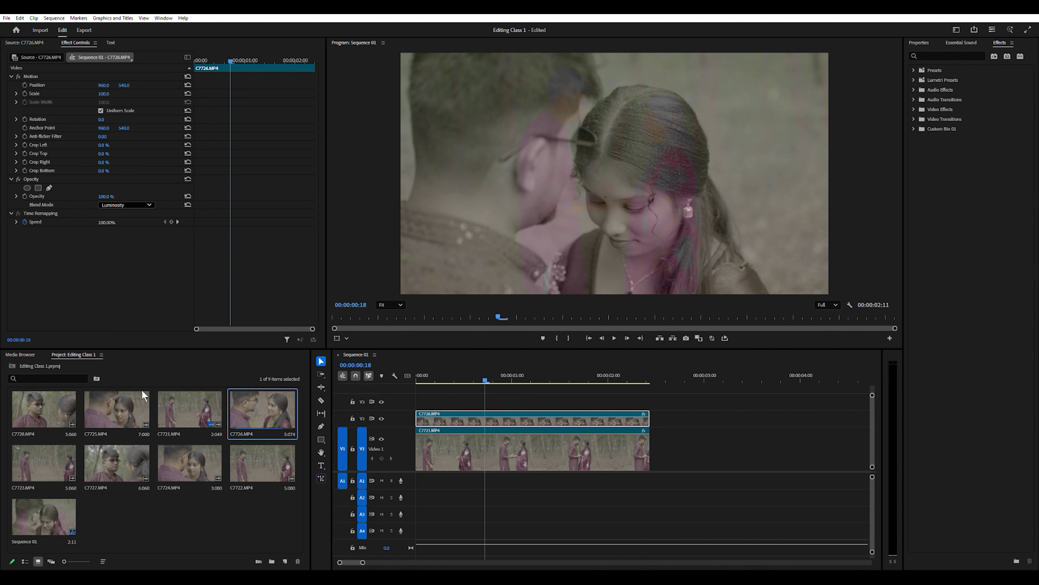
Preview the V2 clip in the Soft Light blend mode and delete it from the timeline
key(ctrl+z)
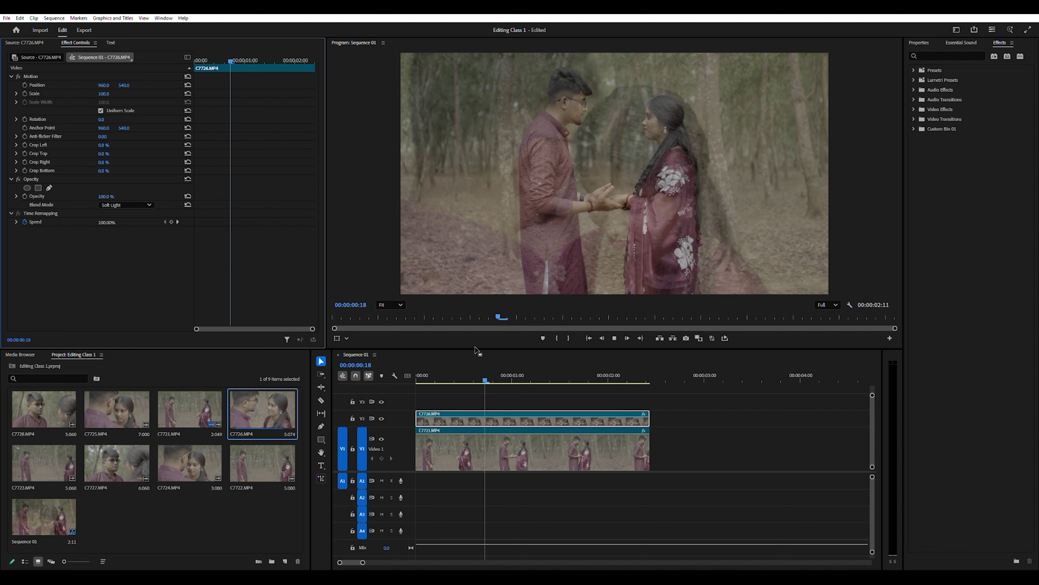
key(space)
key(space)
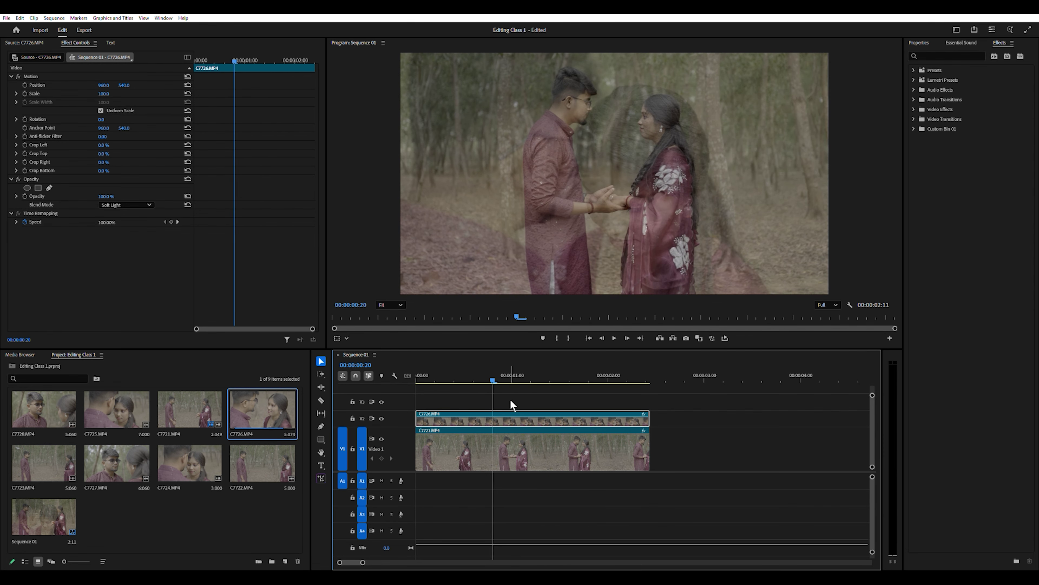
key(Delete)
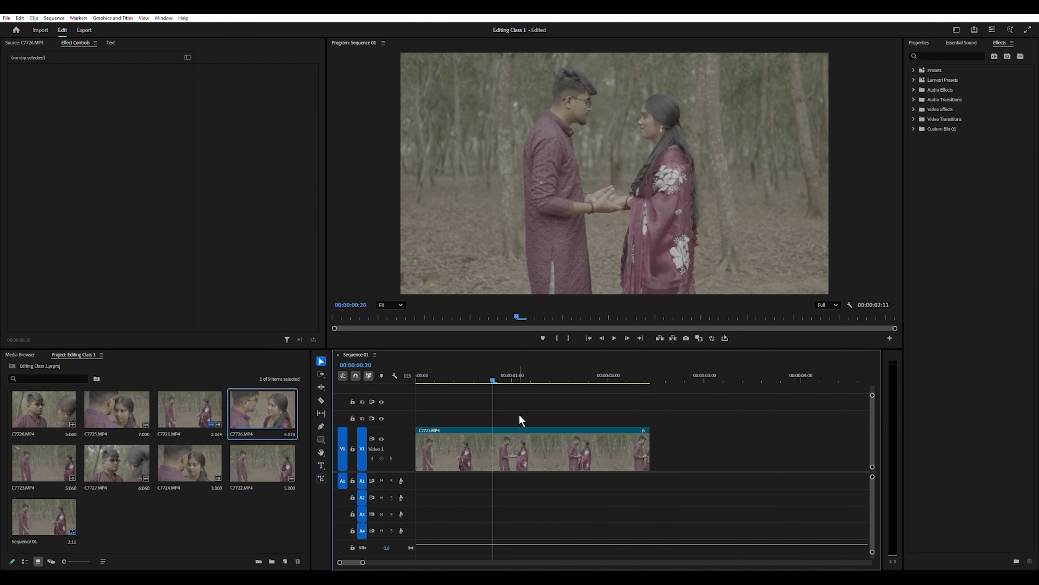
Import super 8 film overlay.mp4 and place it on V2 at the sequence start, above the V1 clip
click(193, 505)
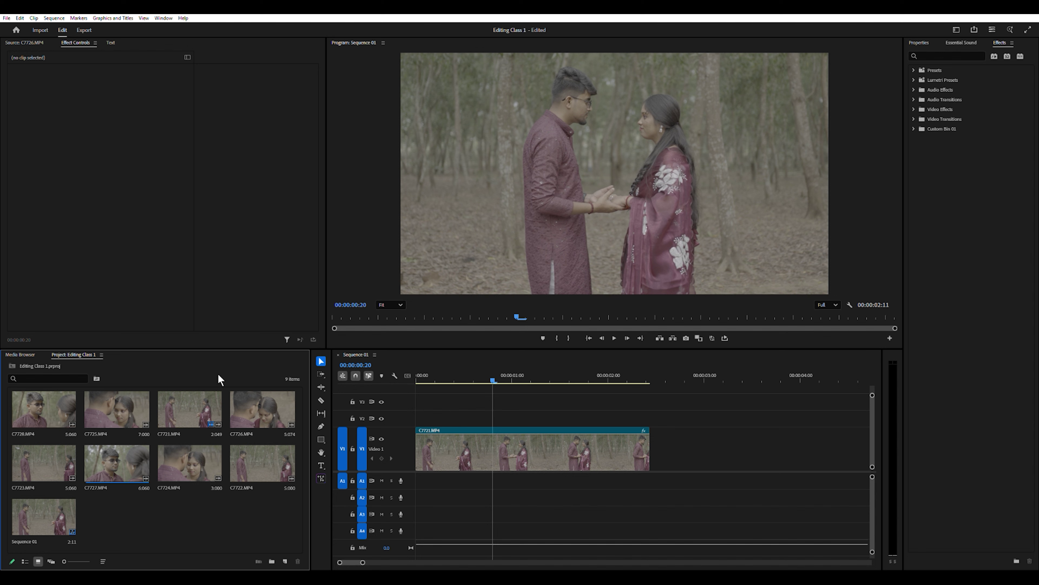
click(151, 65)
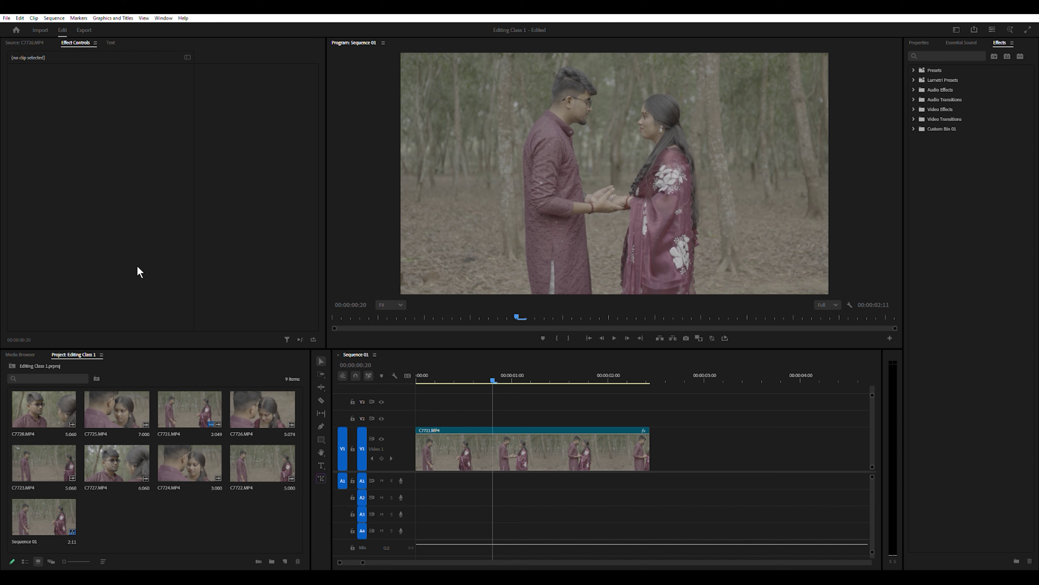
drag(113, 510, 431, 404)
drag(493, 379, 438, 379)
Set the blend mode of the super 8 film overlay to Screen and scrub to 00:00:00:17 to check the composite
click(531, 417)
click(508, 380)
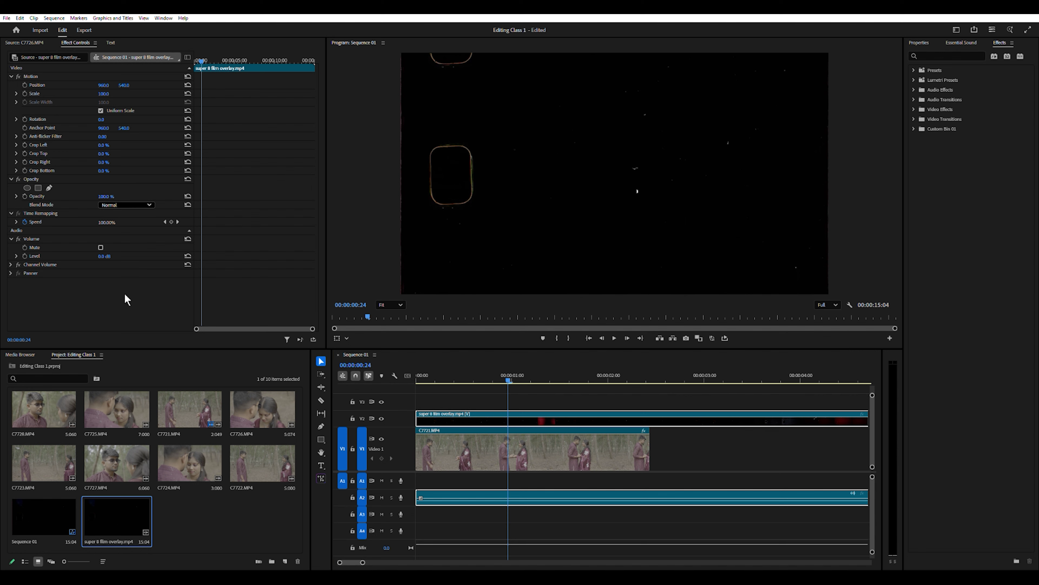
key(s)
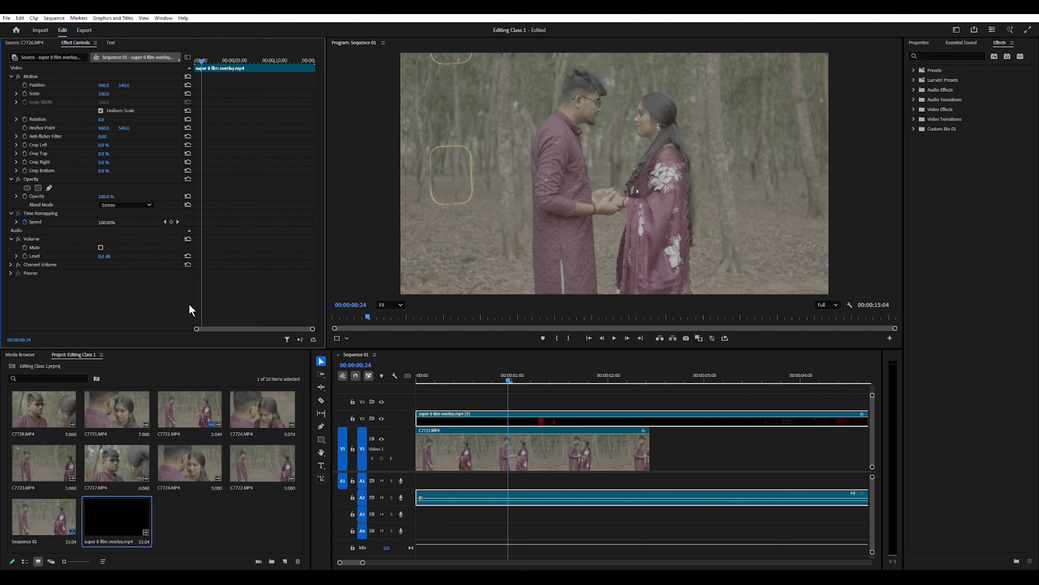
drag(506, 378, 481, 386)
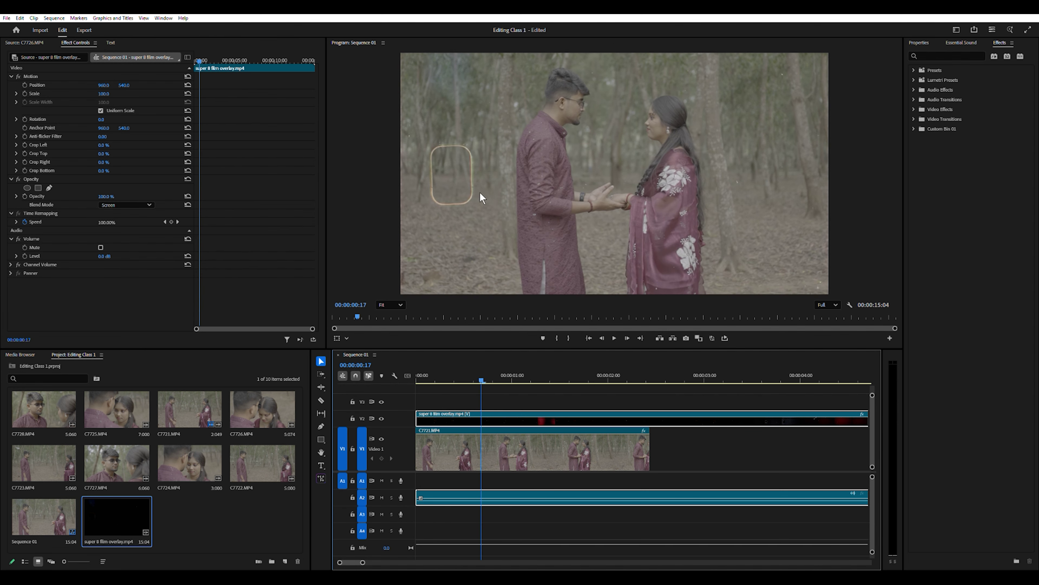
Play the overlay composite, try Normal as the super 8 overlay's blend mode and scrub back to 00:00:01:06 to compare
key(space)
key(space)
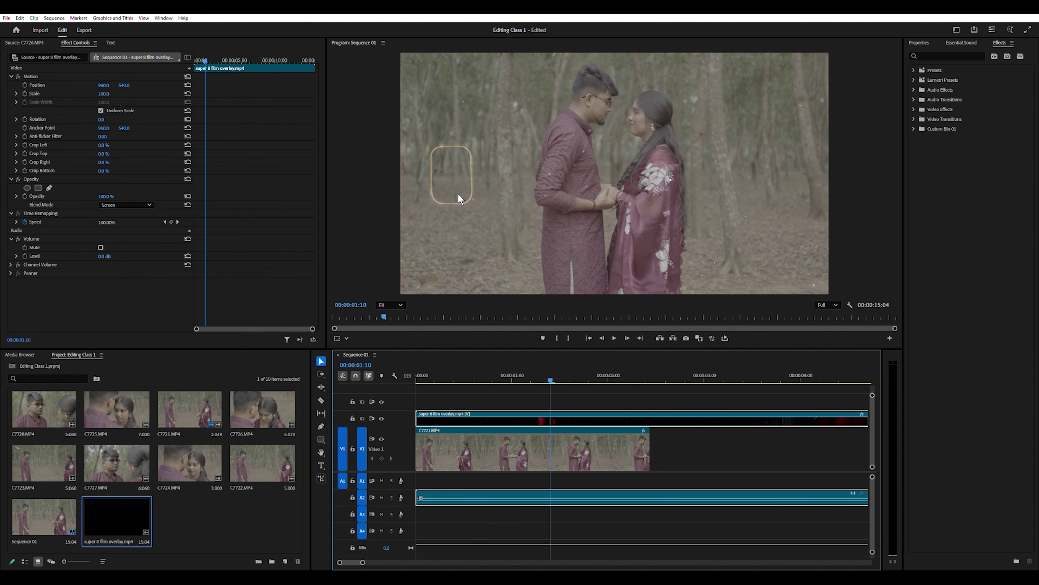
click(143, 204)
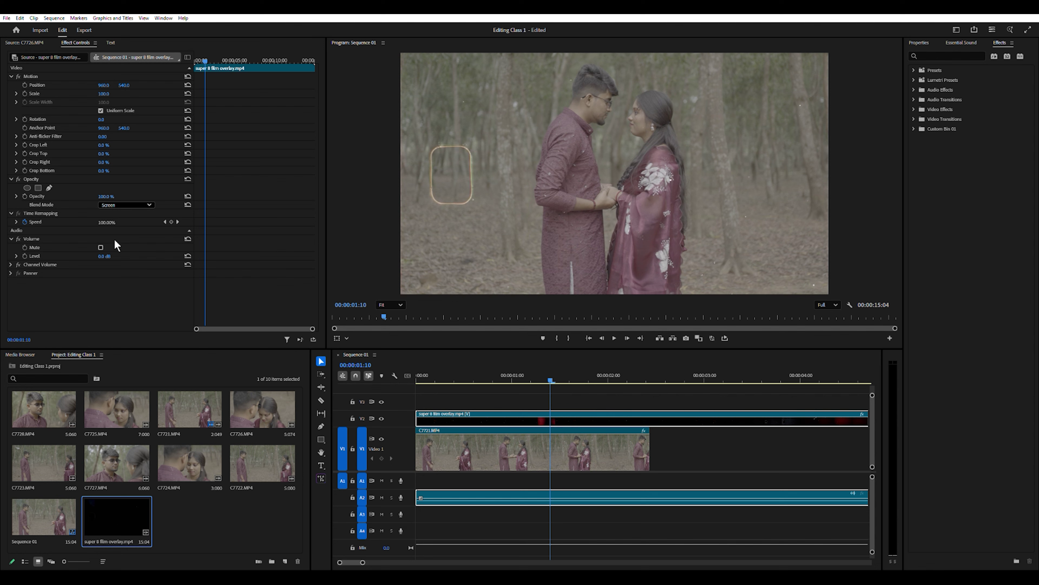
click(120, 207)
key(space)
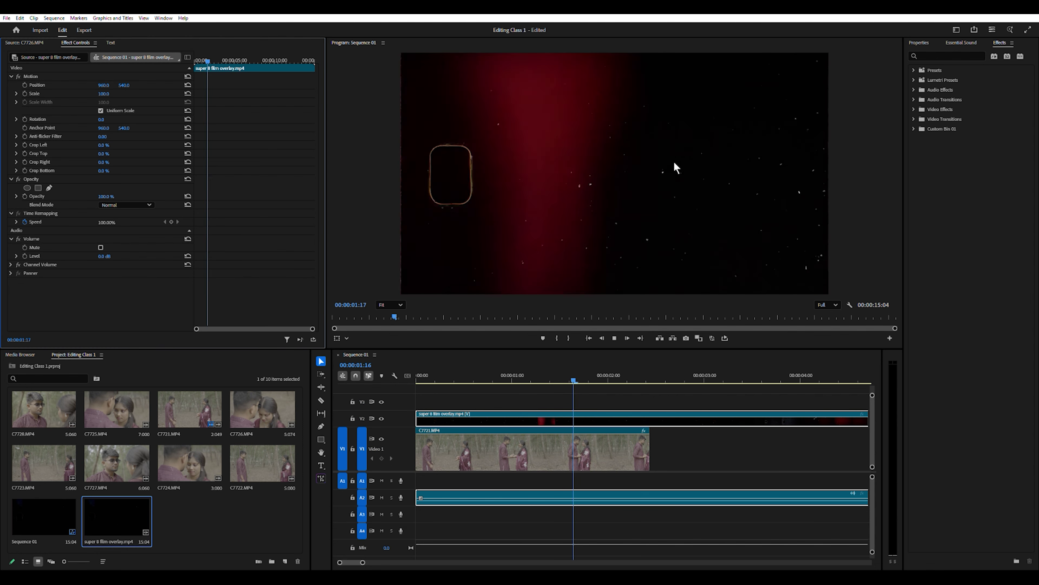
drag(605, 379, 536, 393)
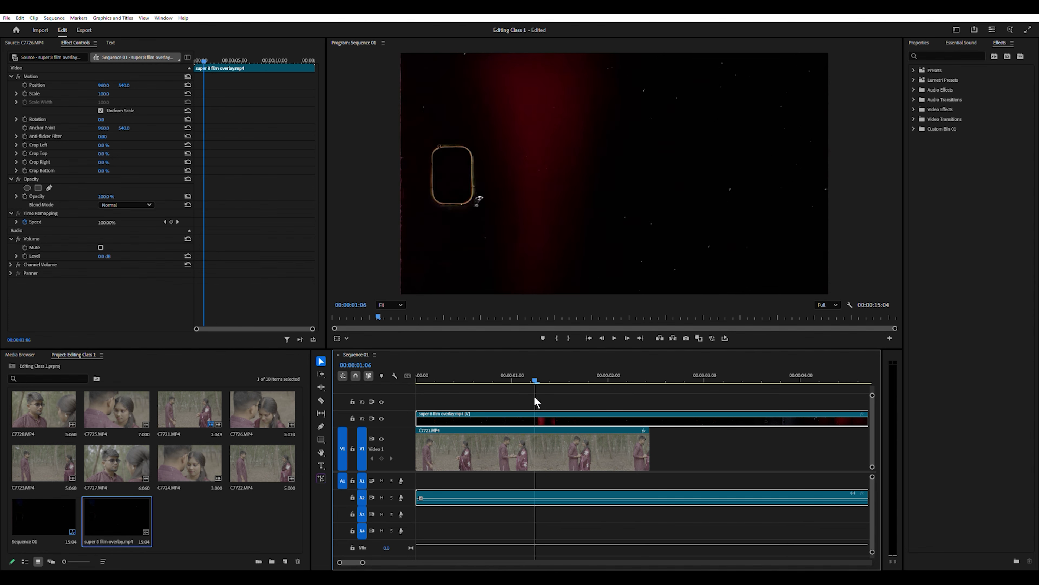
Set the overlay's blend mode to Screen, check the composite at 00:00:01:24 and delete the overlay from the timeline
click(125, 292)
drag(532, 370, 605, 379)
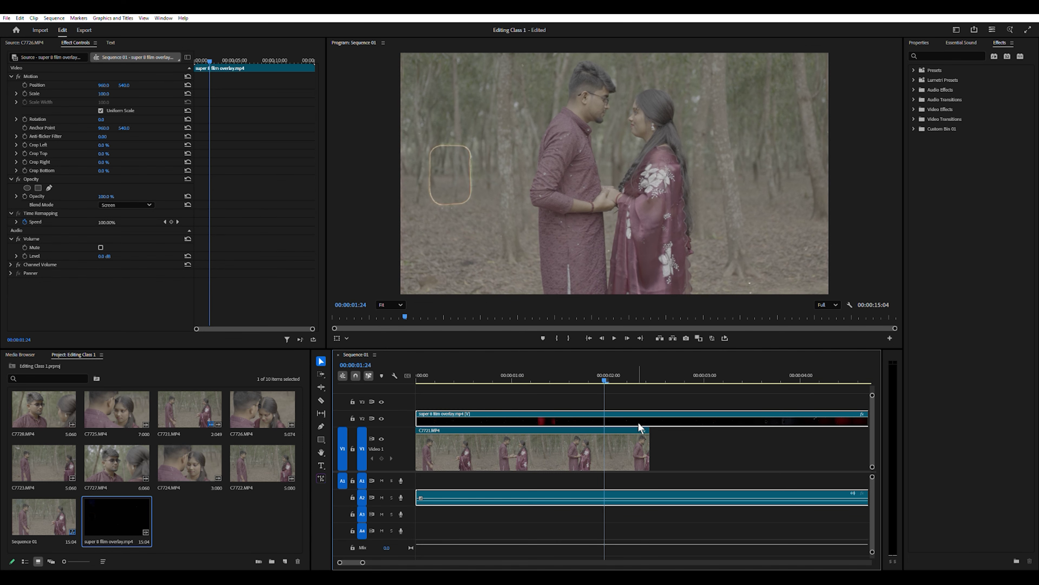
key(Delete)
Import the Punch Hole Transition 07.mp4 clip into the project and open it in the Source monitor
click(122, 505)
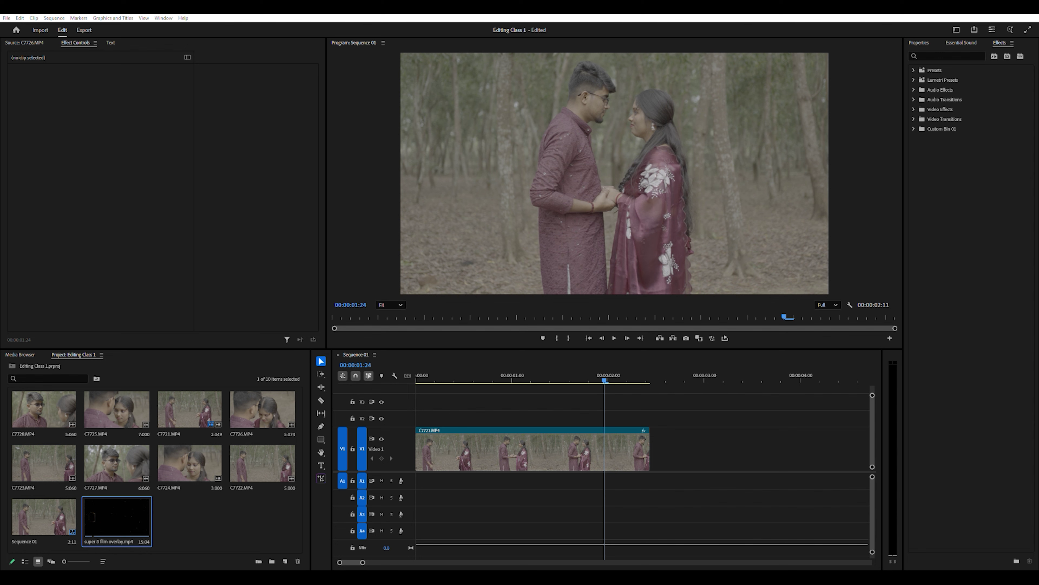
click(220, 518)
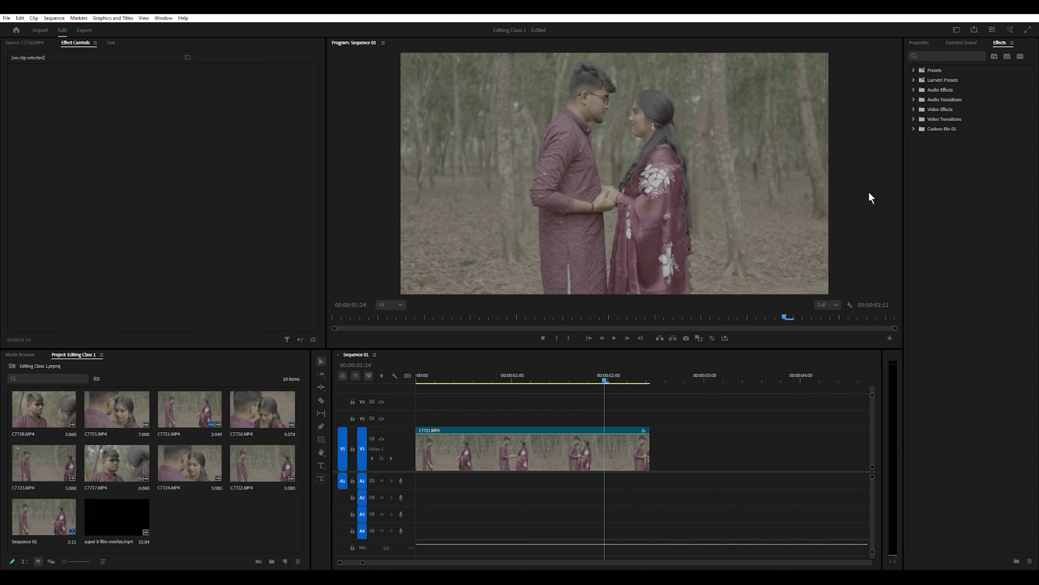
drag(870, 197, 859, 197)
double_click(183, 518)
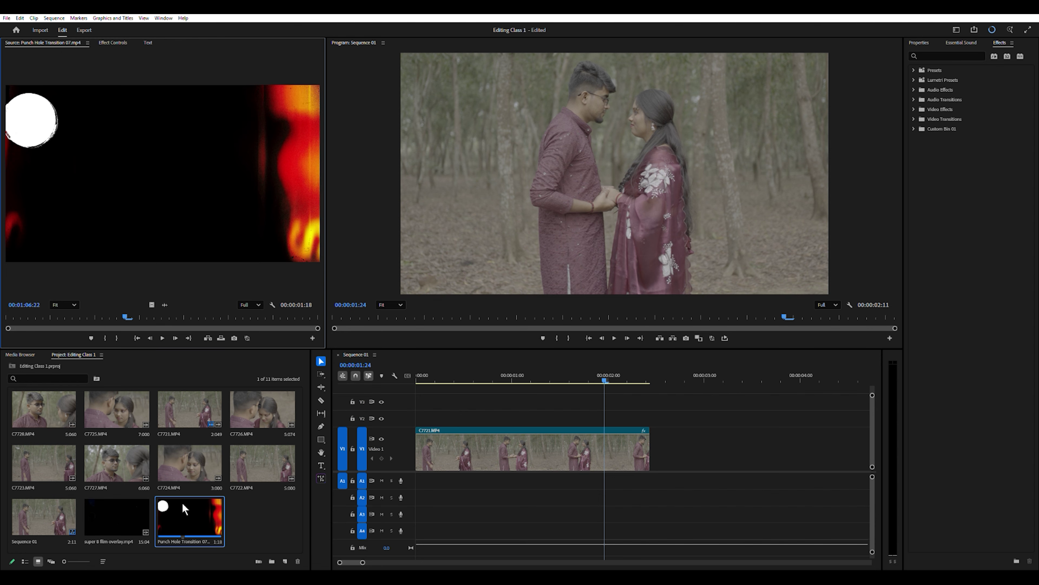
Mark a short in-to-out range ending at 00:01:07:17 and place its video on V2 above the later part of the V1 clip
drag(130, 311, 267, 310)
click(104, 338)
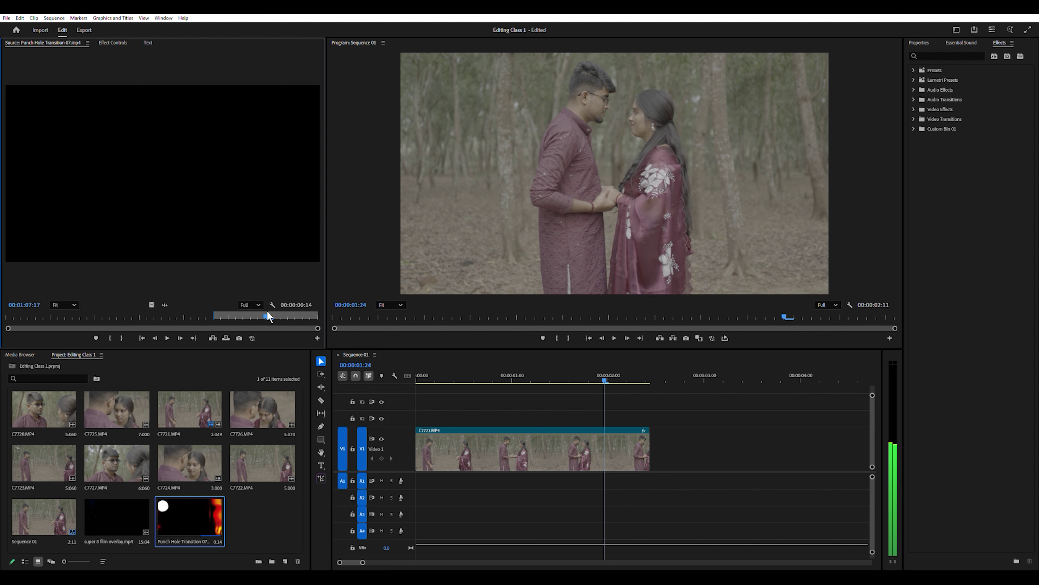
click(122, 337)
drag(151, 305, 559, 419)
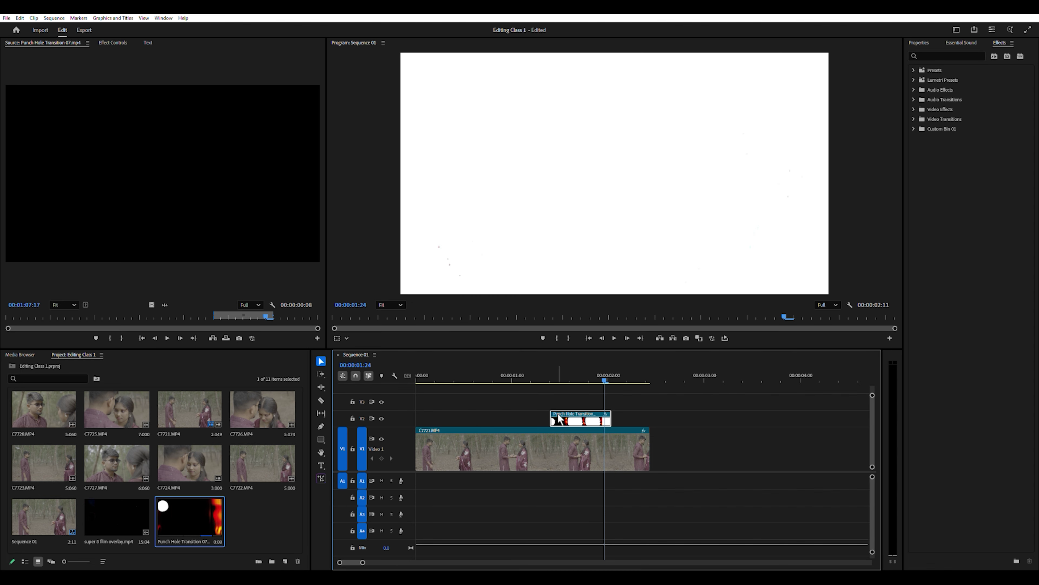
Move the playhead to 00:00:01:15 and try Screen as the Punch Hole Transition clip's blend mode
drag(600, 375, 570, 377)
click(114, 43)
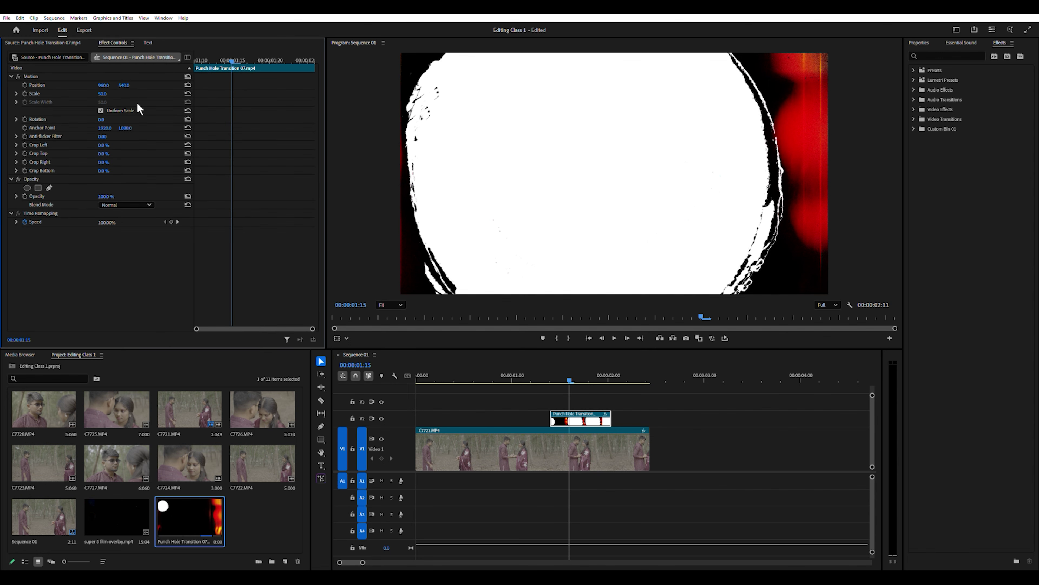
click(126, 204)
click(113, 292)
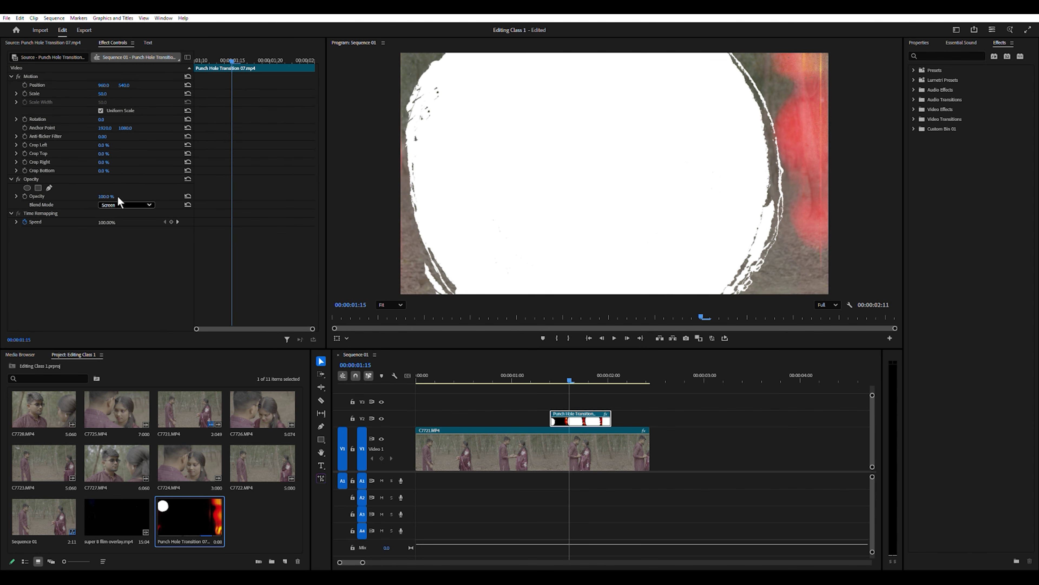
Set the Punch Hole Transition clip's blend mode to Multiply and scrub to 00:00:01:16 to check the composite
click(126, 205)
click(137, 238)
mouse_move(573, 378)
mouse_down()
mouse_move(549, 375)
mouse_move(612, 385)
mouse_move(555, 386)
mouse_move(579, 392)
mouse_up()
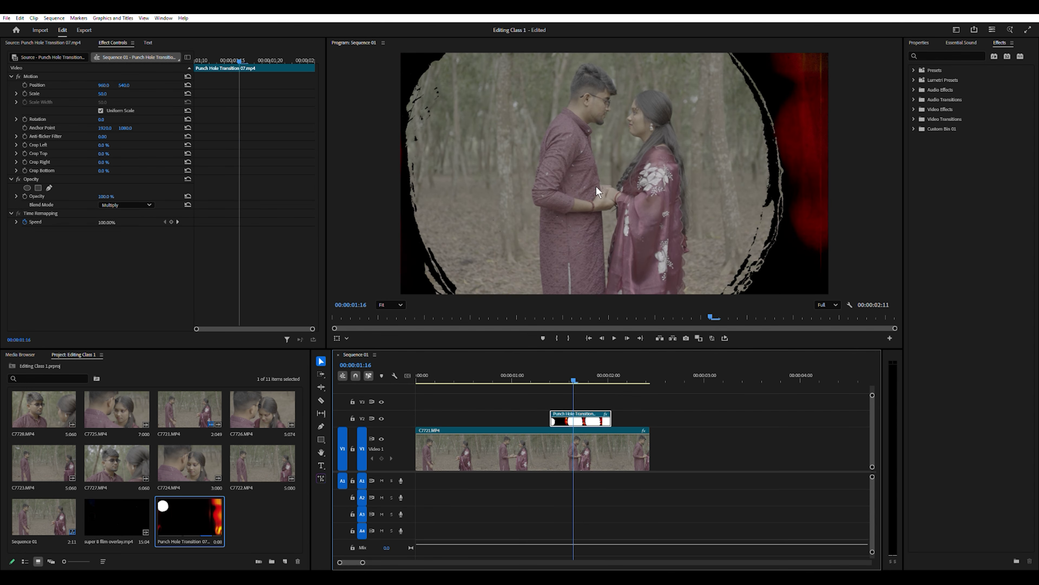
Toggle the V1 track's output off and on to compare, and delete the Punch Hole Transition clip from V2
click(589, 442)
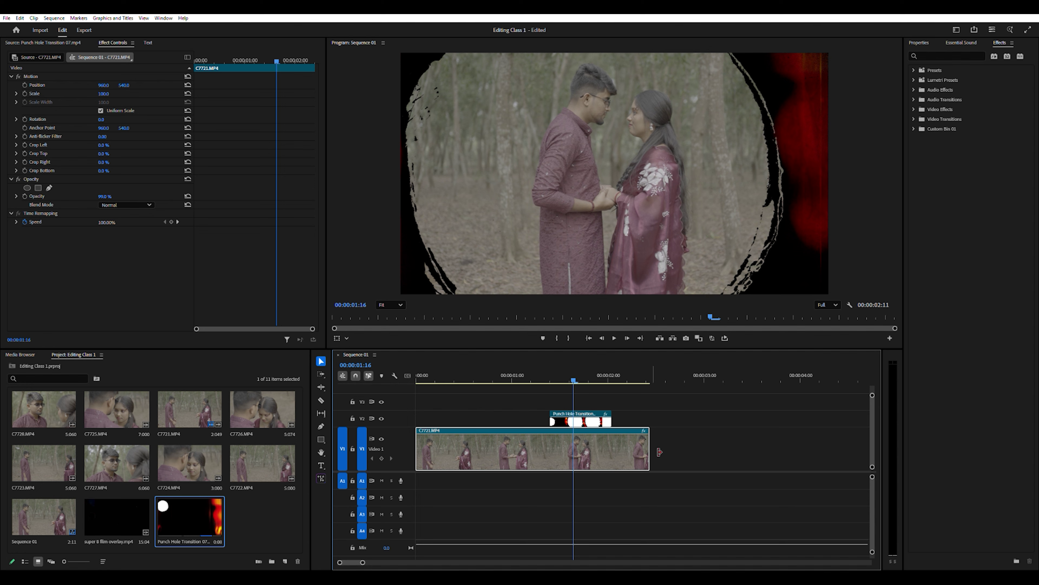
click(381, 430)
click(381, 430)
mouse_move(573, 373)
mouse_down()
mouse_move(554, 378)
mouse_move(605, 381)
mouse_move(553, 387)
mouse_move(562, 378)
mouse_up()
click(574, 417)
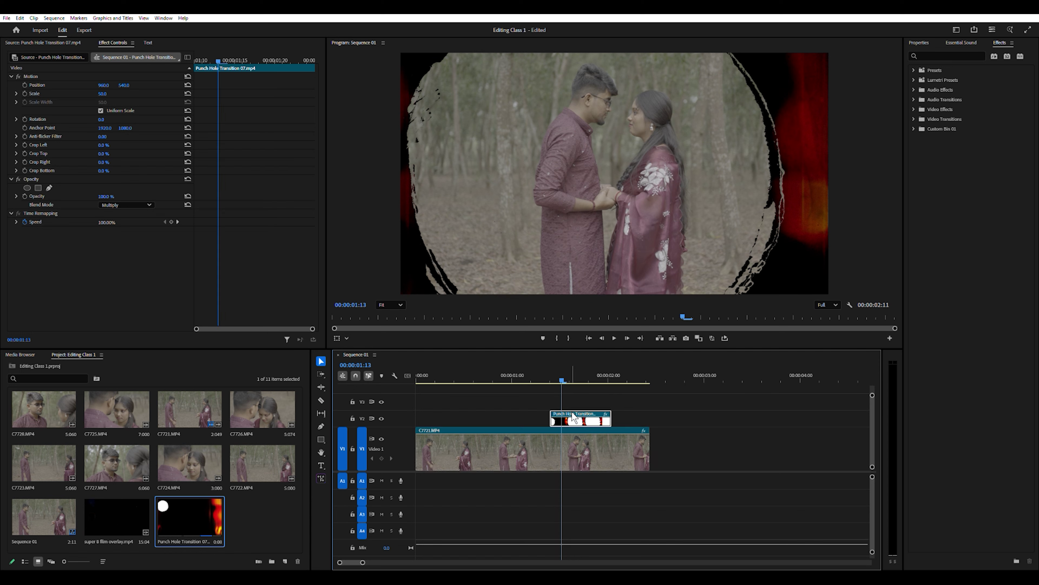
key(Delete)
Set the V1 clip's Scale to 150 and switch off its Motion effect at 00:00:01:04 to compare the framing
click(499, 449)
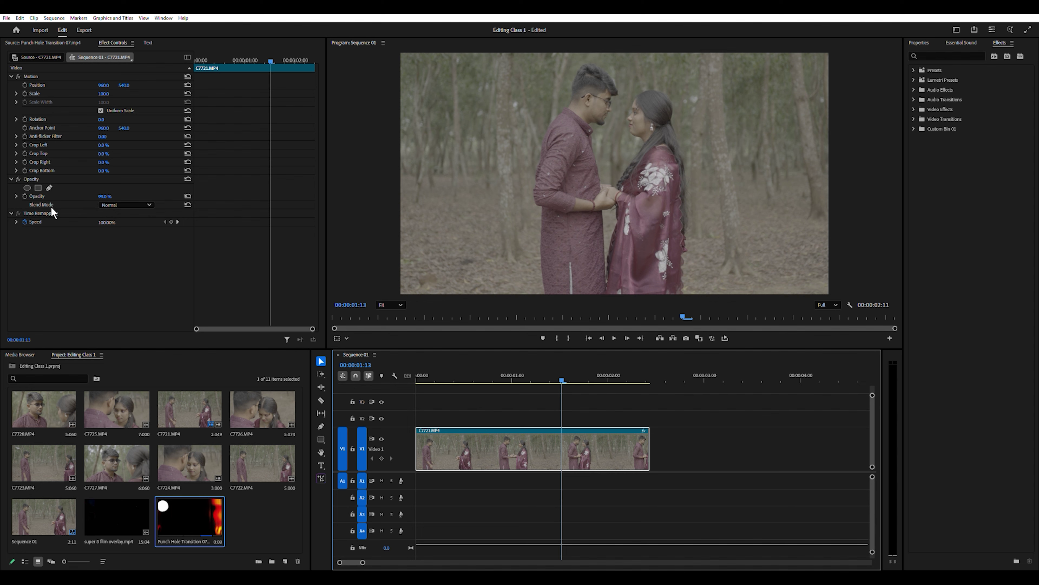
drag(562, 380, 549, 404)
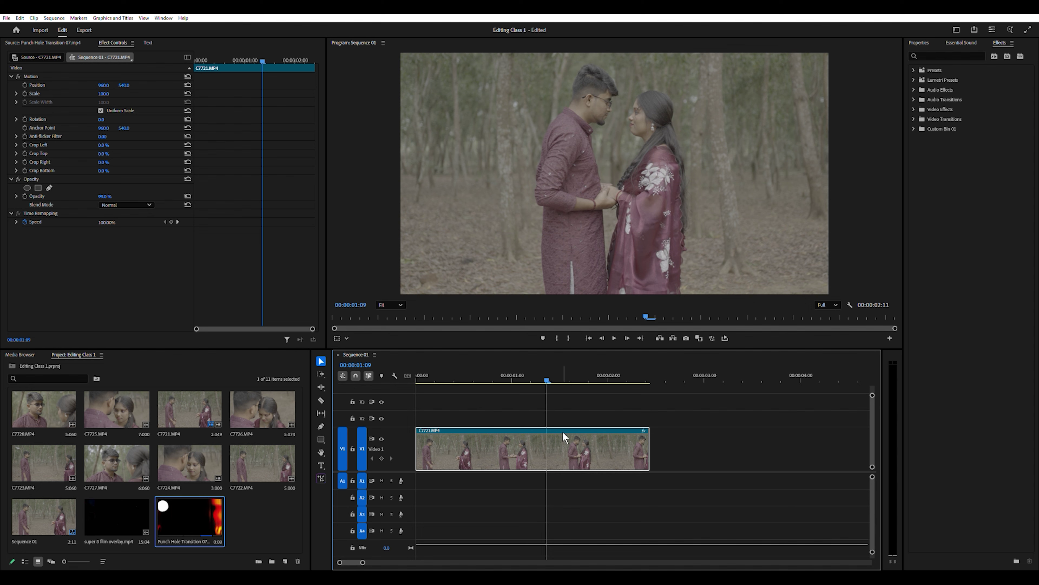
drag(103, 89, 125, 89)
click(533, 452)
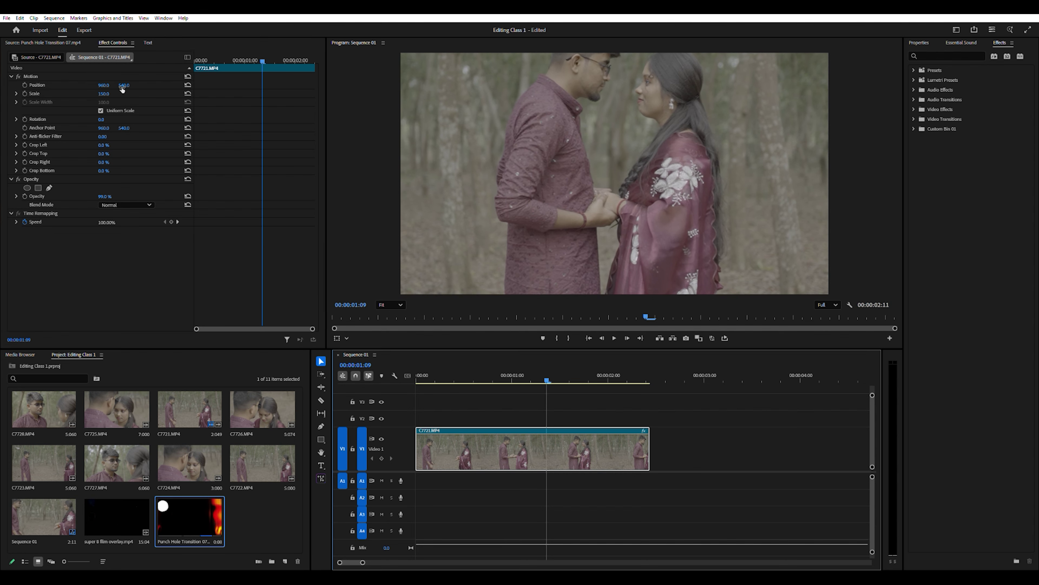
mouse_move(546, 369)
mouse_down()
mouse_move(474, 371)
mouse_move(527, 371)
mouse_up()
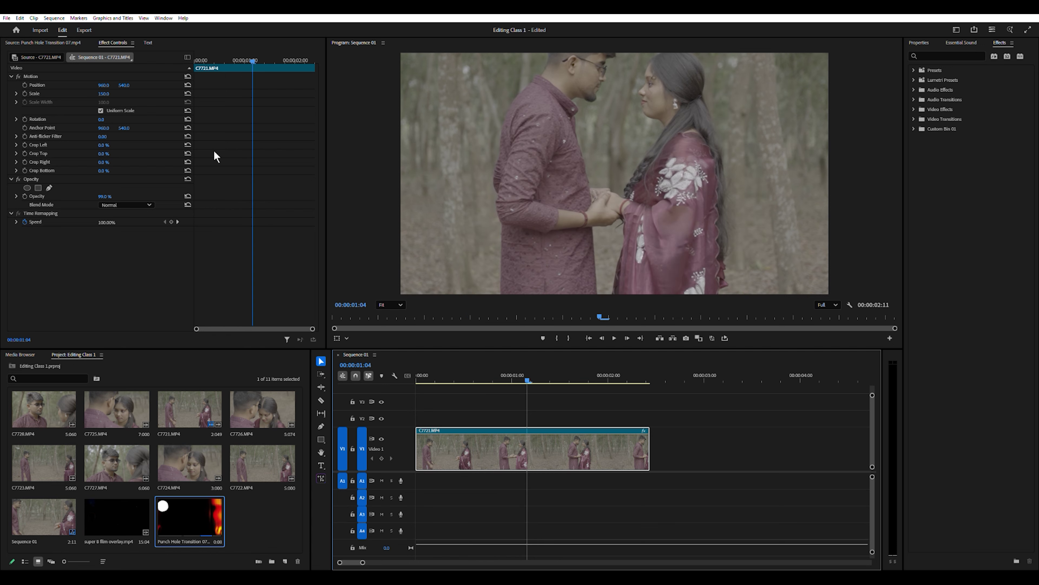
click(18, 73)
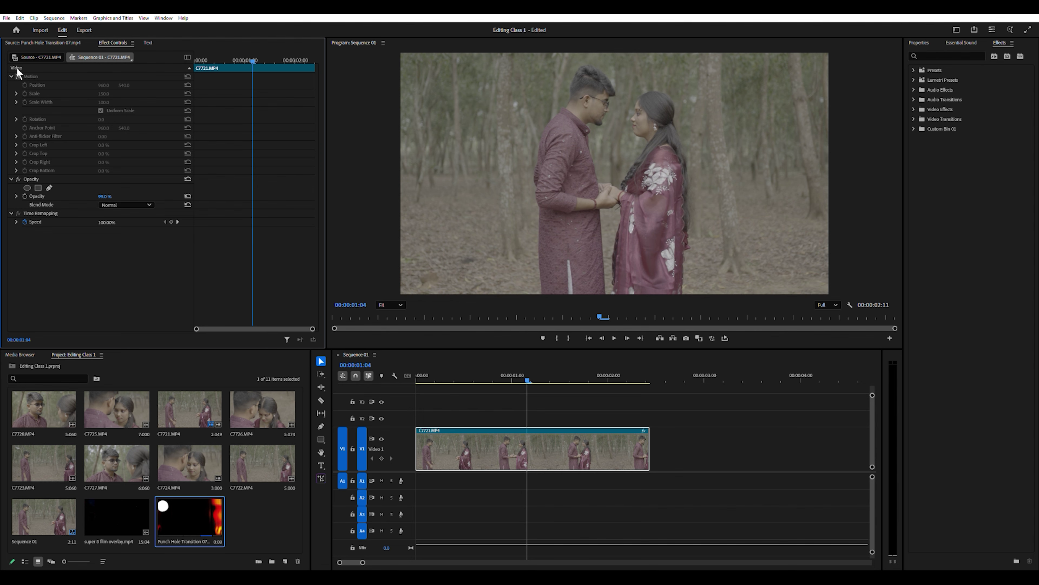
click(18, 73)
Add the Global FX Mute control to the Program monitor's transport controls
click(891, 332)
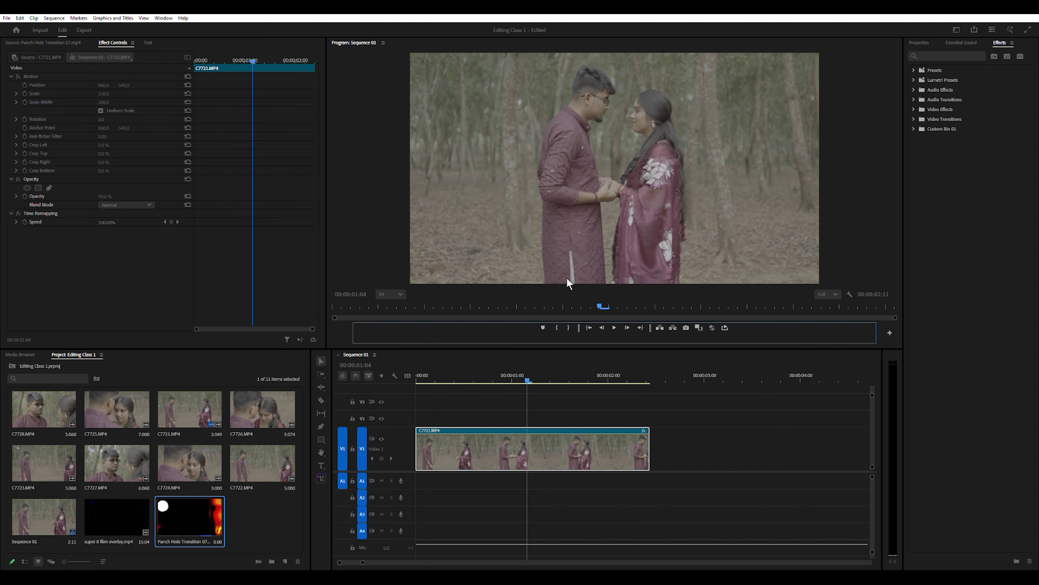
drag(790, 332, 739, 327)
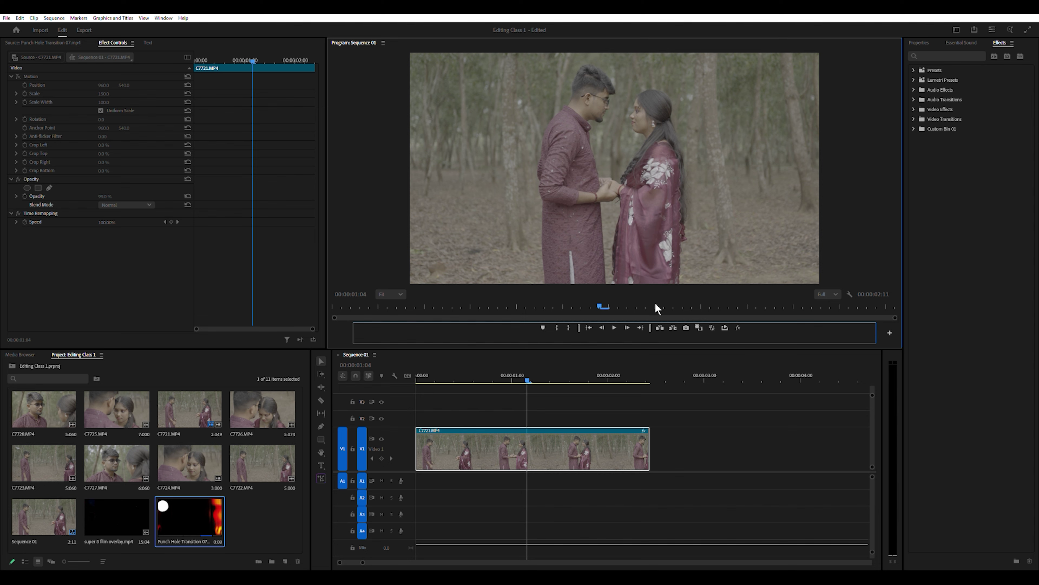
key(Return)
Toggle Global FX Mute to compare the V1 clip with and without effects, and re-enable the clip's Motion effect
click(529, 437)
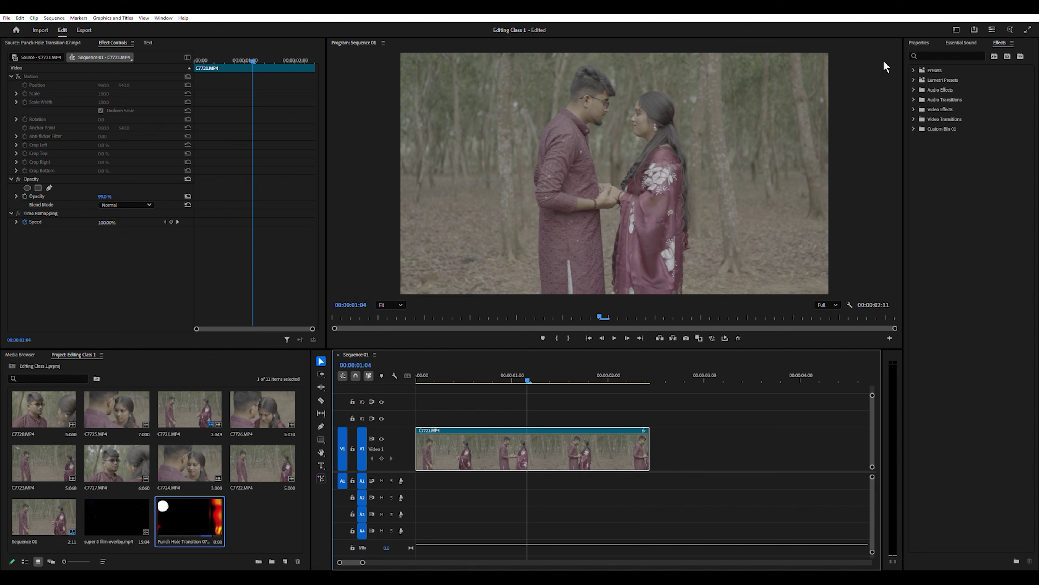
click(738, 330)
click(19, 68)
click(738, 336)
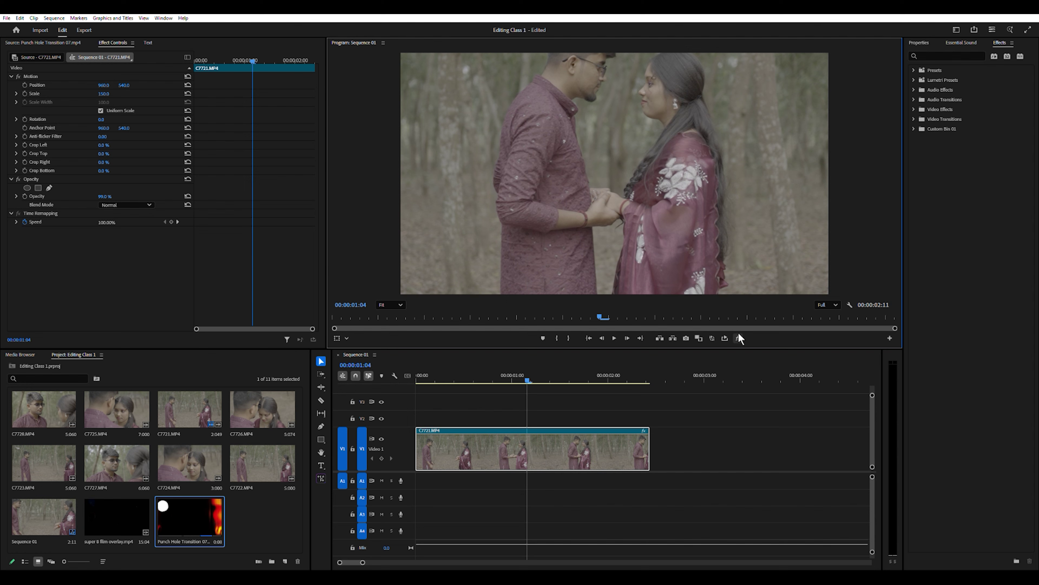
Scrub through the enlarged V1 clip back to 00:00:00:23 and reset its Scale to the default 100
click(573, 449)
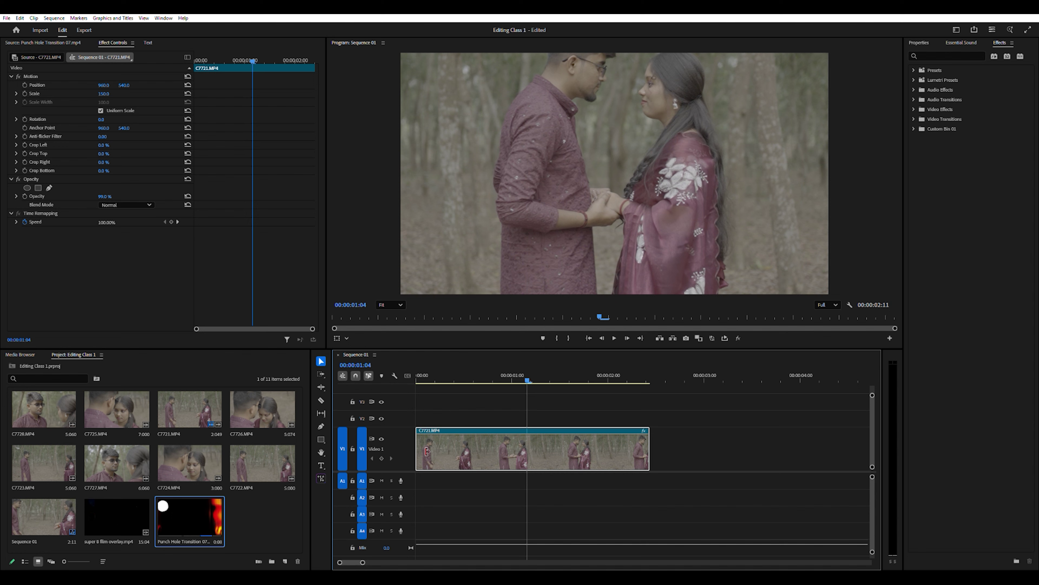
click(274, 318)
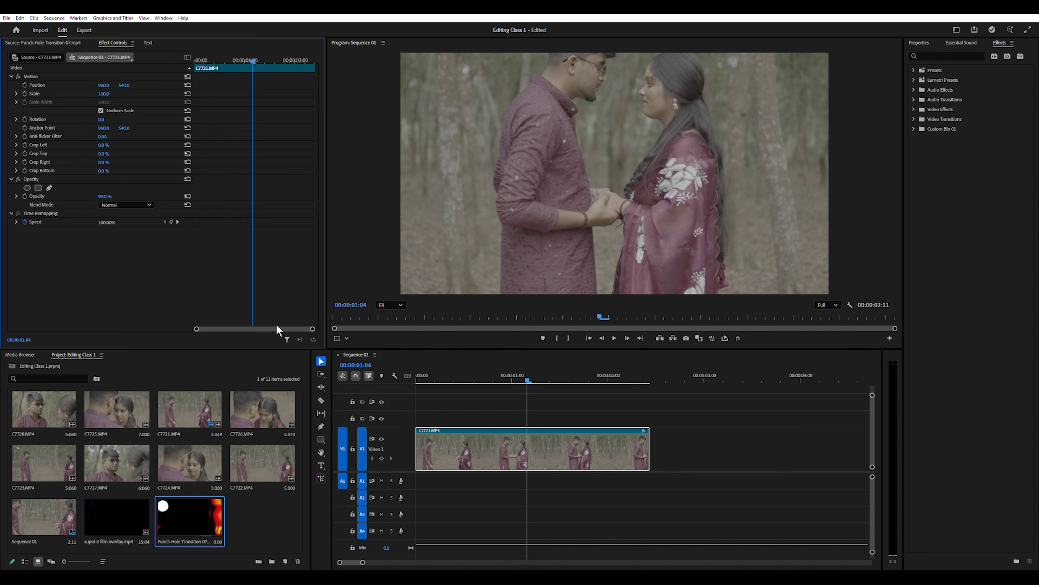
click(562, 446)
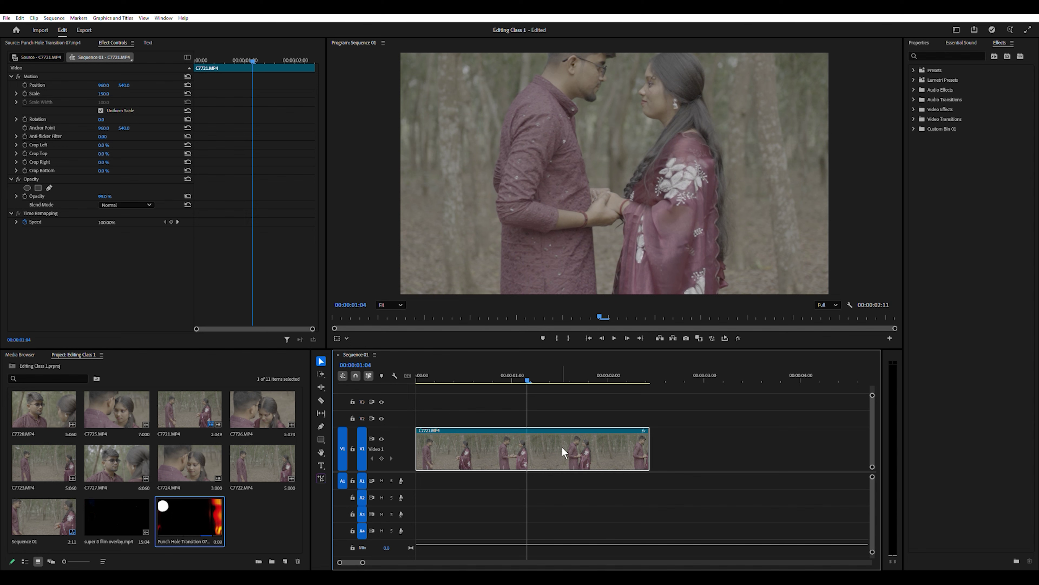
key(Left)
drag(515, 374, 584, 374)
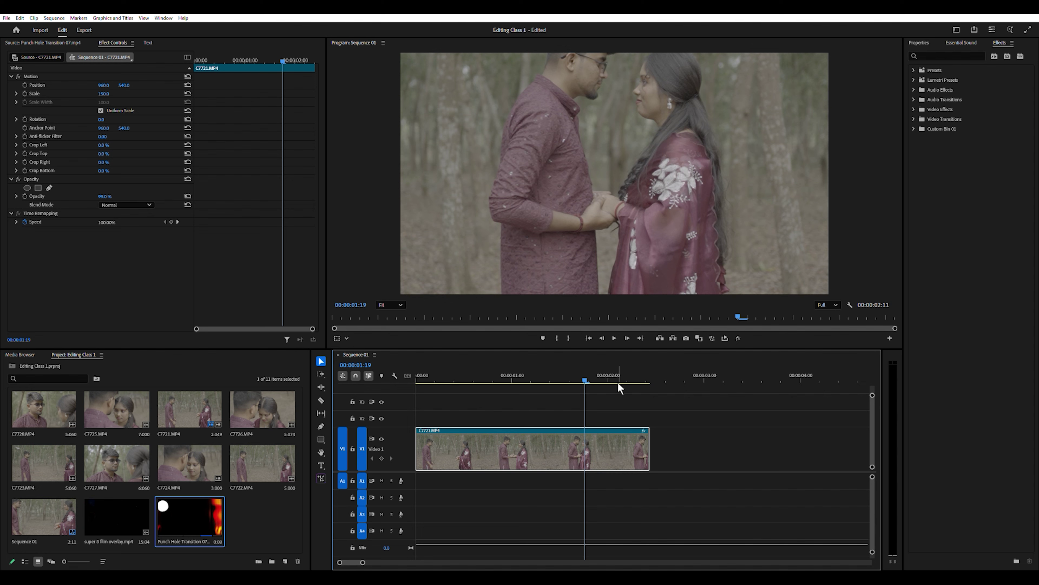
drag(586, 380, 504, 380)
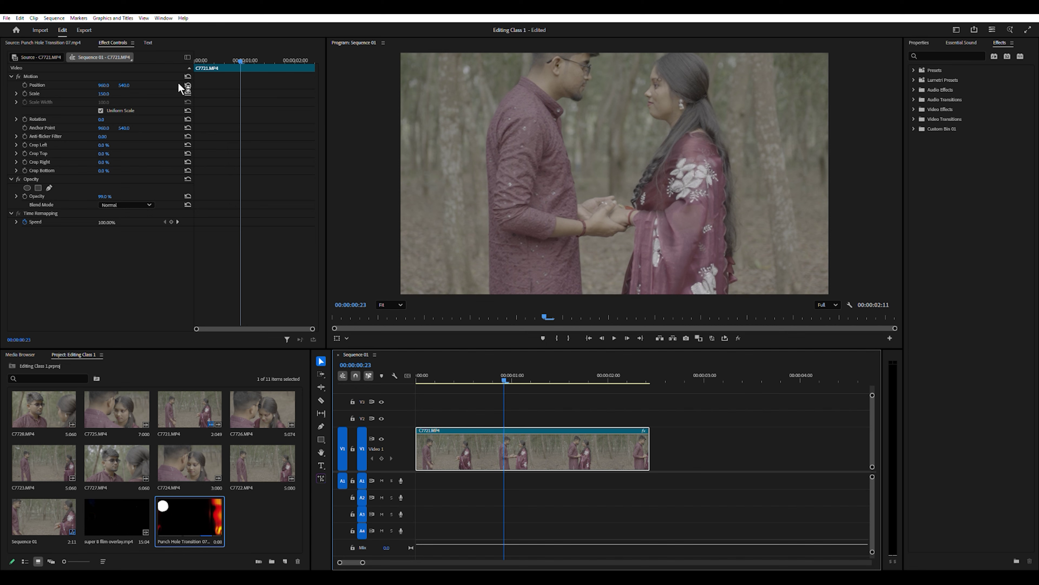
click(187, 91)
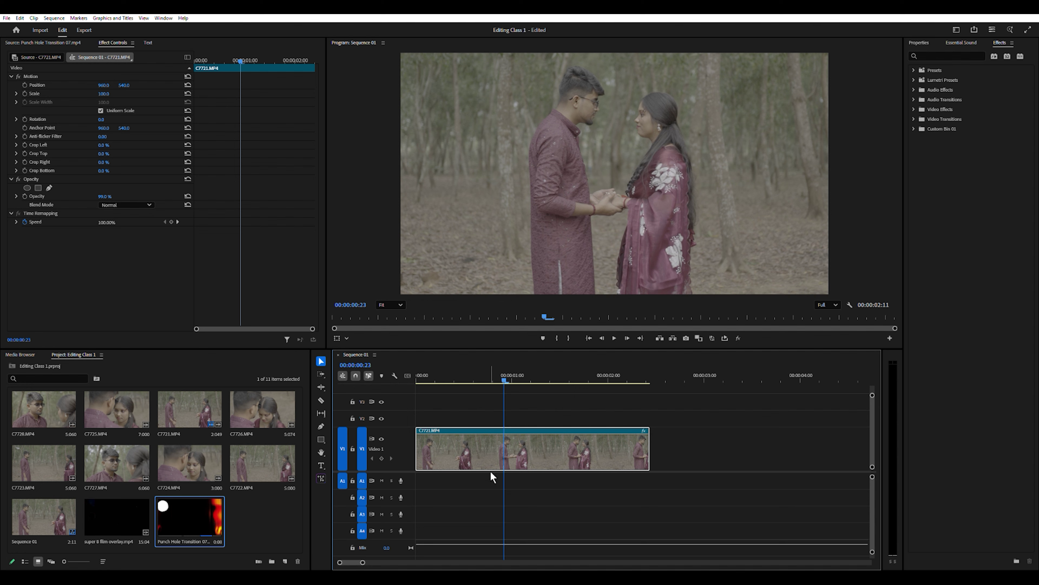
Duplicate the V1 clip C7721.MP4 onto V2 and V3, aligned with the original, and select the V3 copy
drag(503, 457, 508, 396)
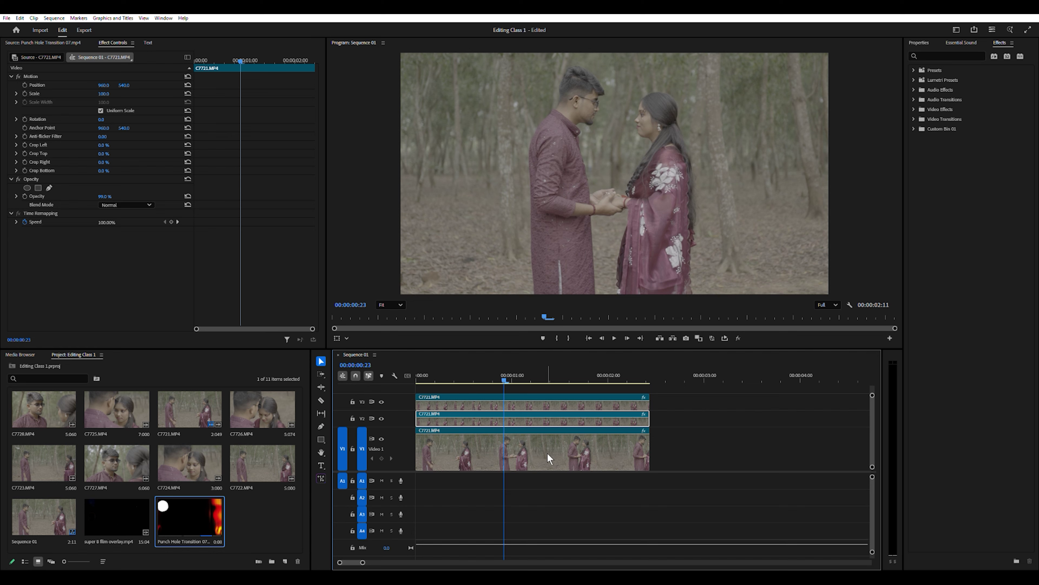
click(541, 418)
click(540, 396)
Scrub through the three stacked clips and play the sequence from 00:00:00:14
click(531, 376)
drag(530, 376, 496, 376)
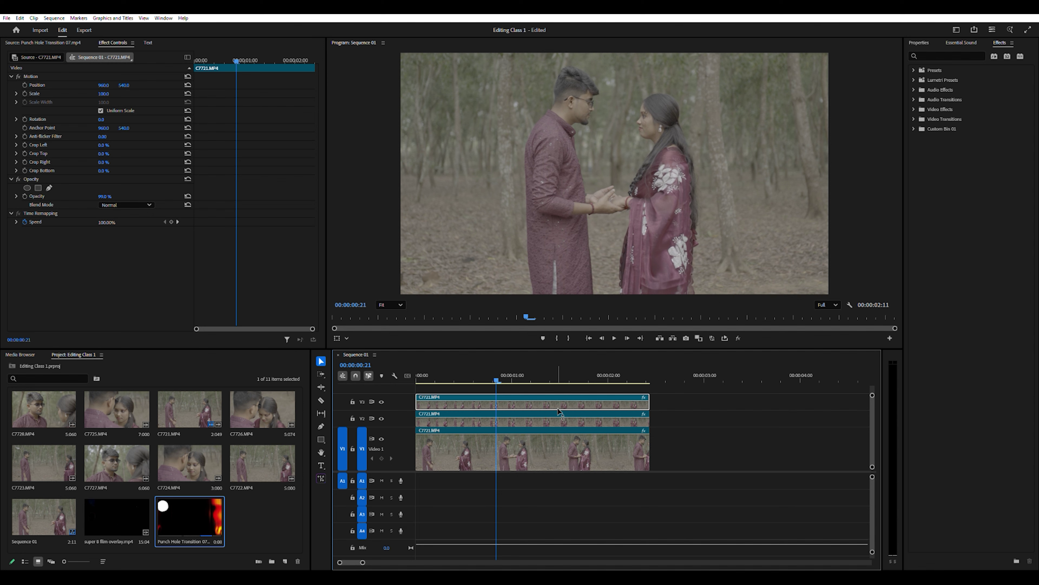
click(512, 370)
key(Right)
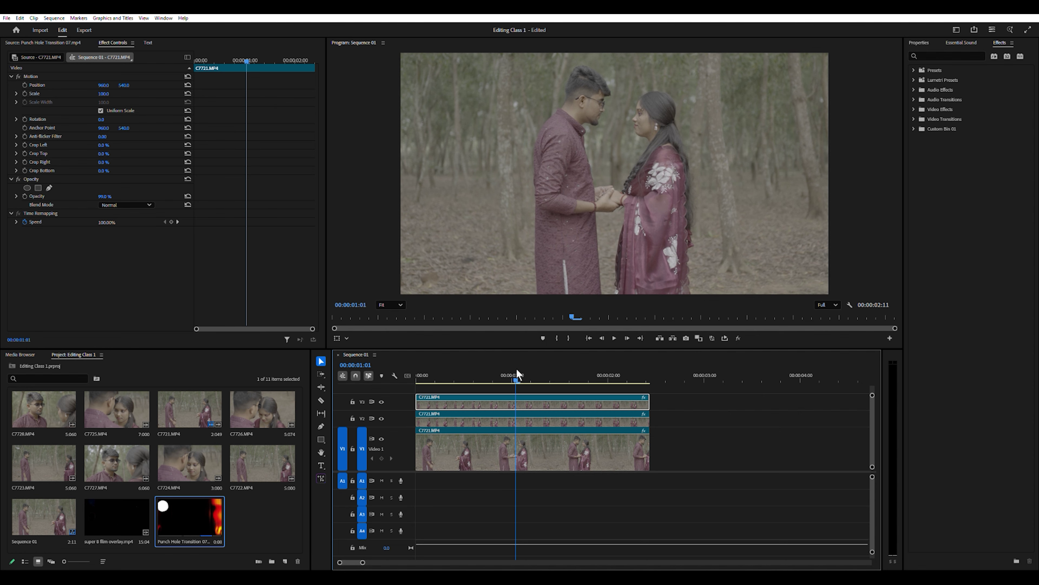
click(469, 375)
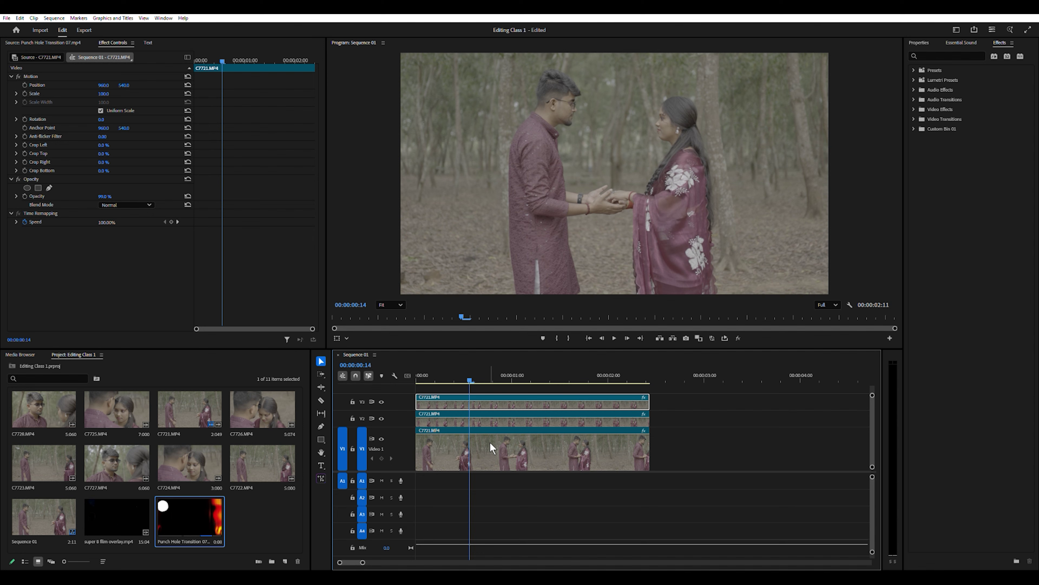
key(space)
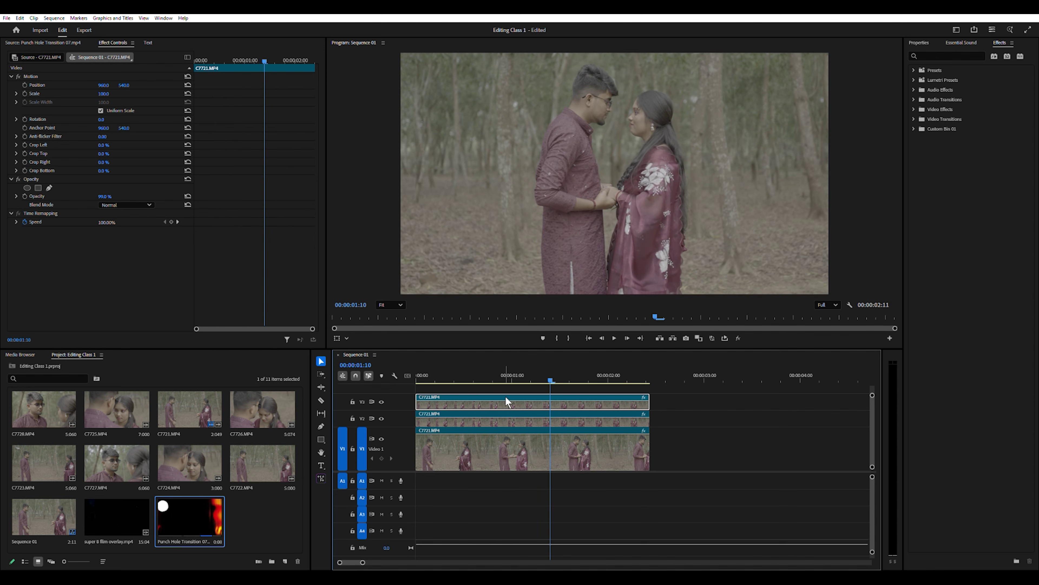
Move the playhead to 00:00:00:13, delete the C7721.MP4 copies on V2 and V3, and select the V1 original
drag(554, 375, 466, 382)
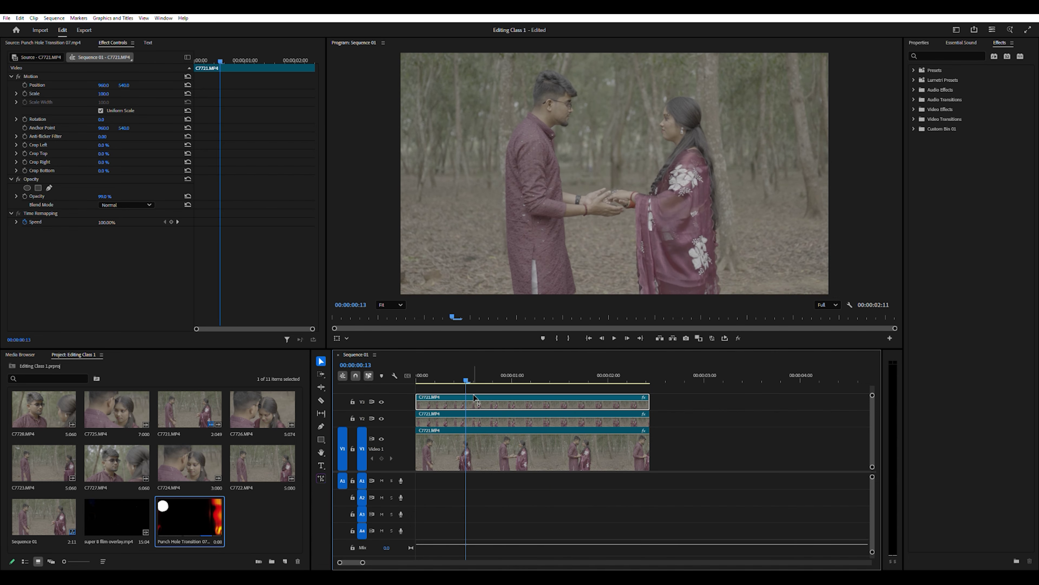
drag(666, 395, 616, 415)
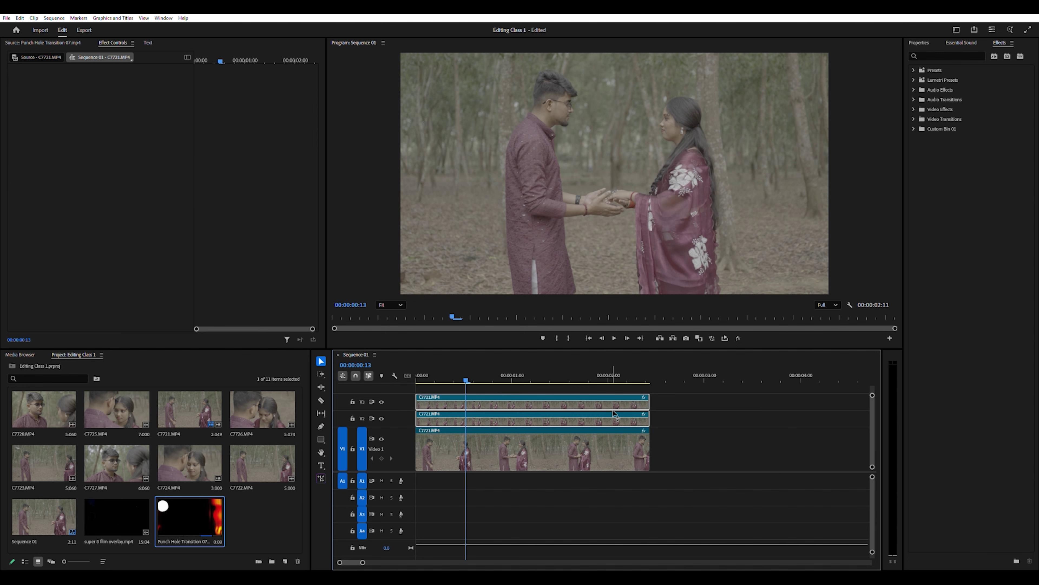
key(Delete)
click(634, 453)
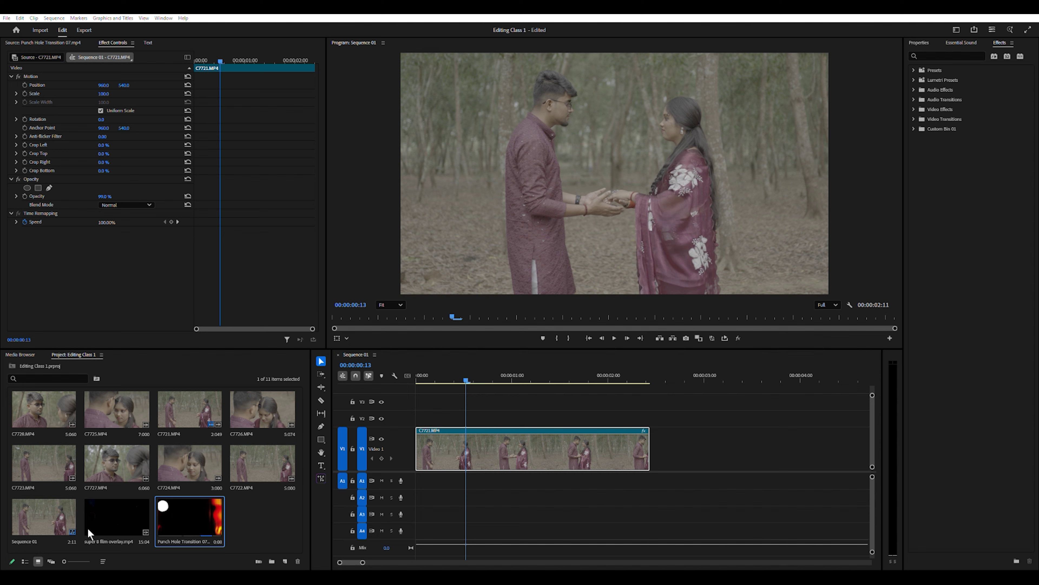
click(583, 294)
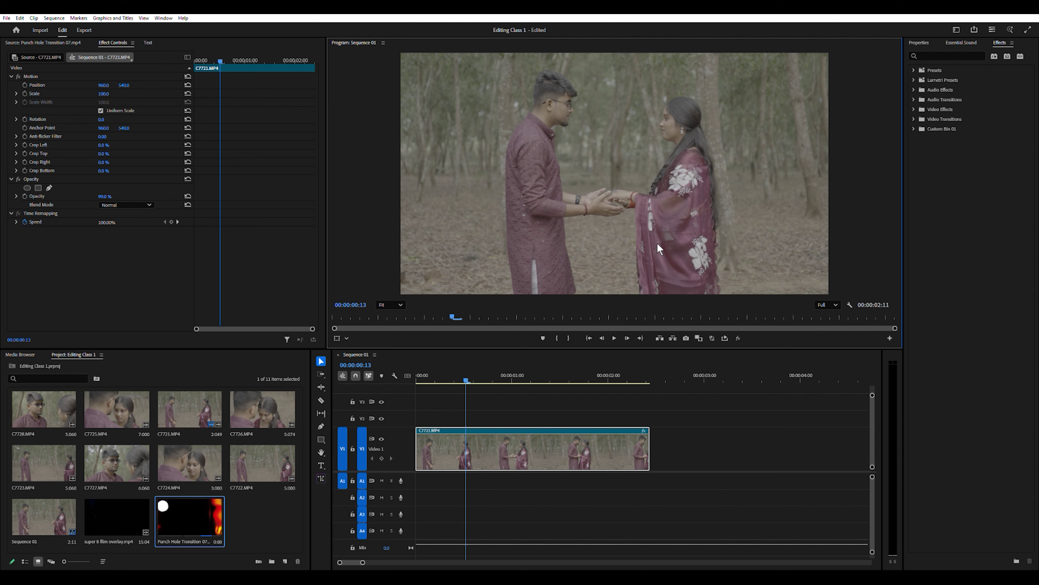
click(535, 449)
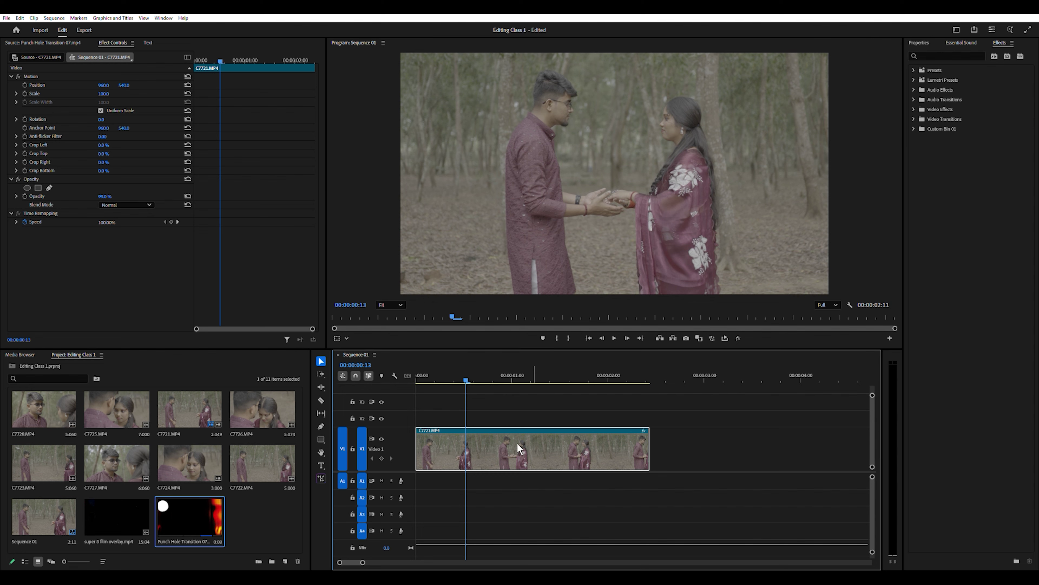
click(45, 414)
click(503, 448)
Select C7728.MP4 in the project and toggle proxies on and off, leaving them enabled
click(50, 412)
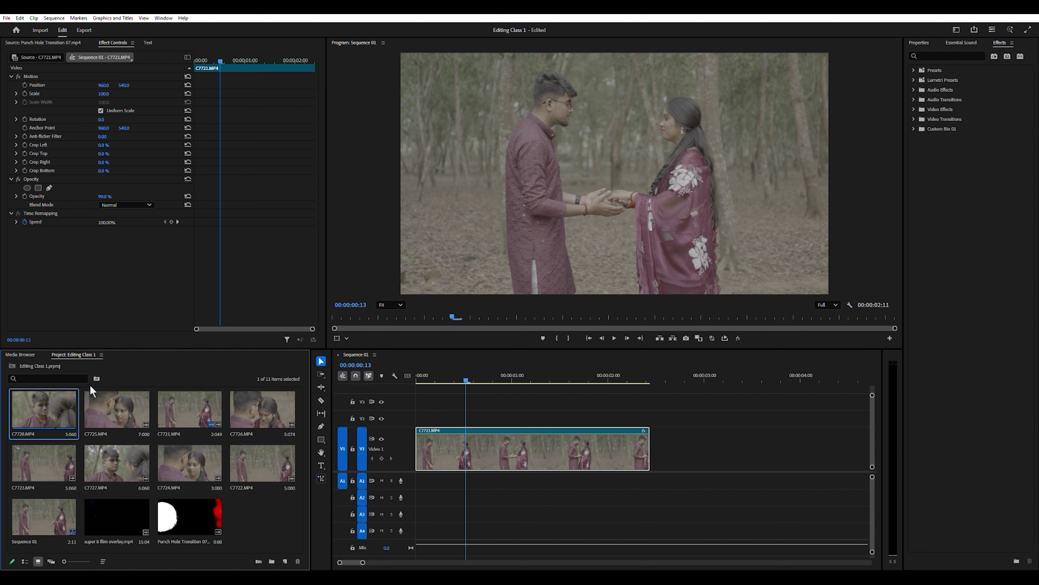
click(173, 383)
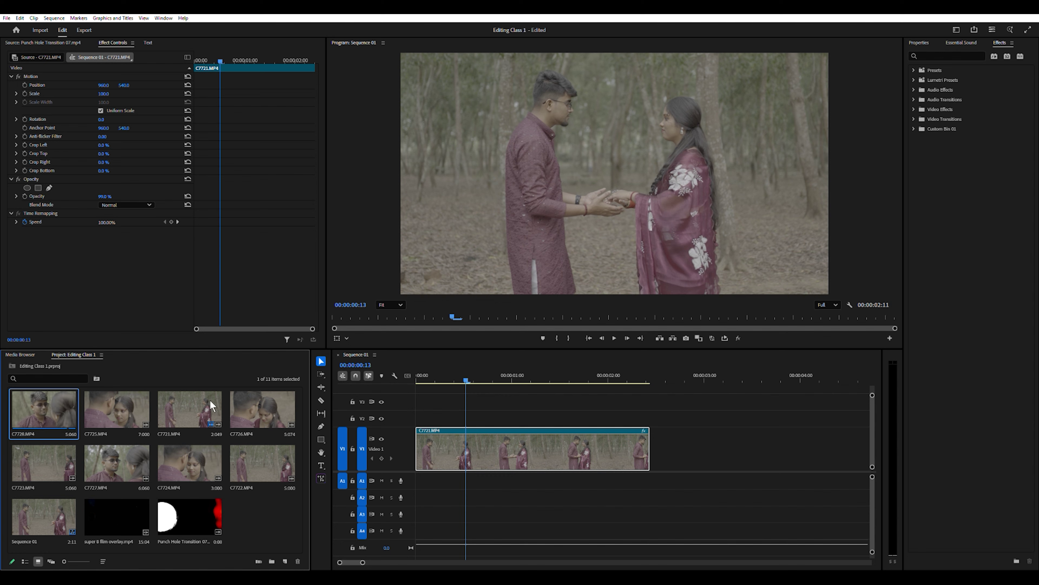
click(711, 332)
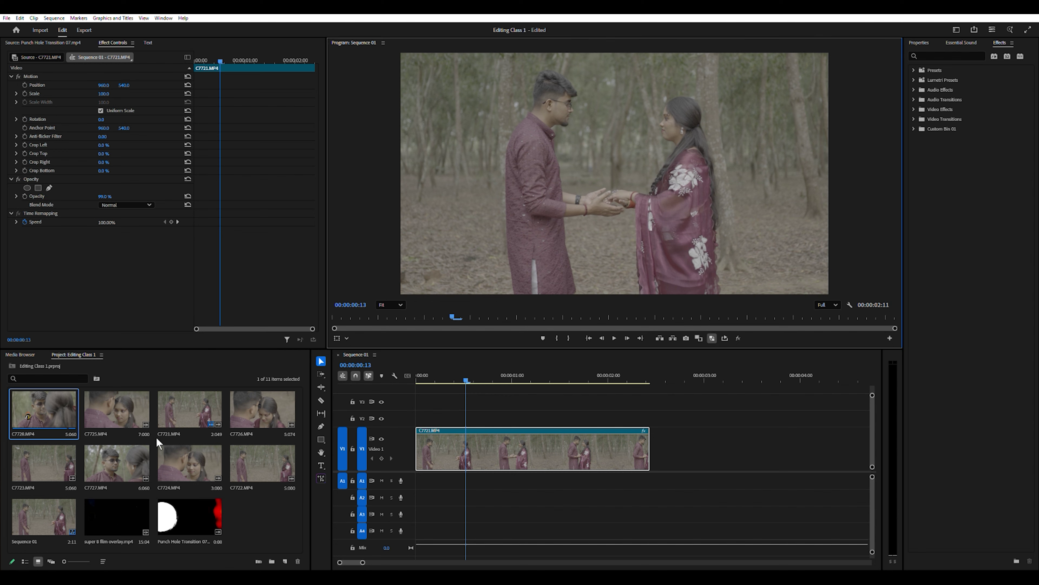
click(38, 409)
click(427, 447)
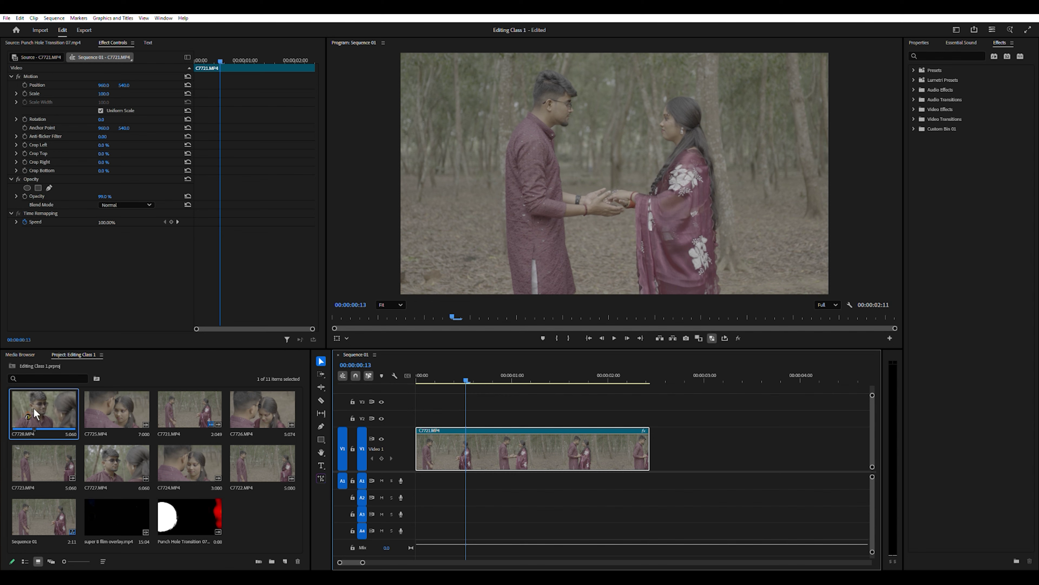
click(711, 336)
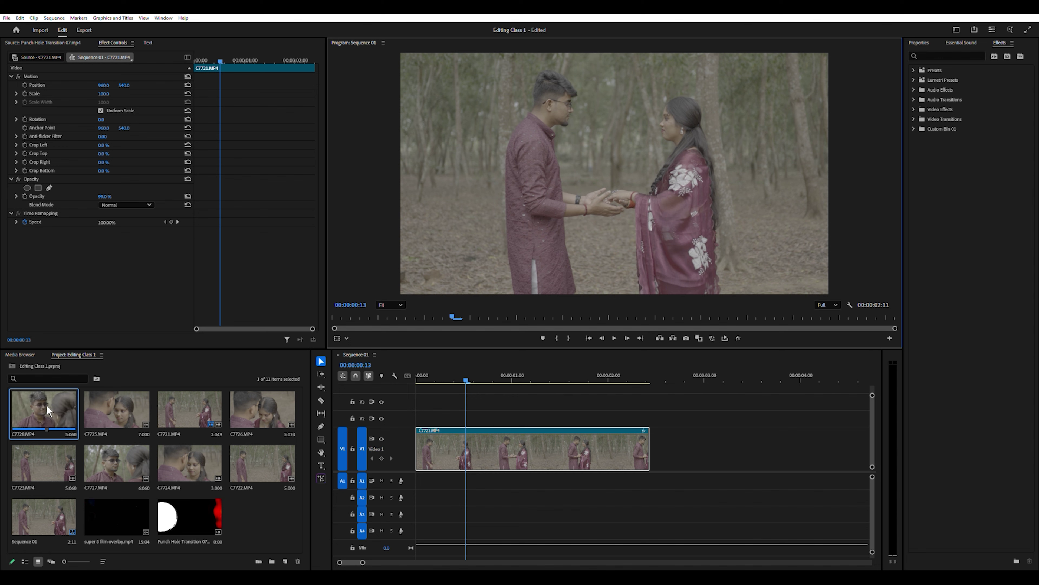
click(713, 336)
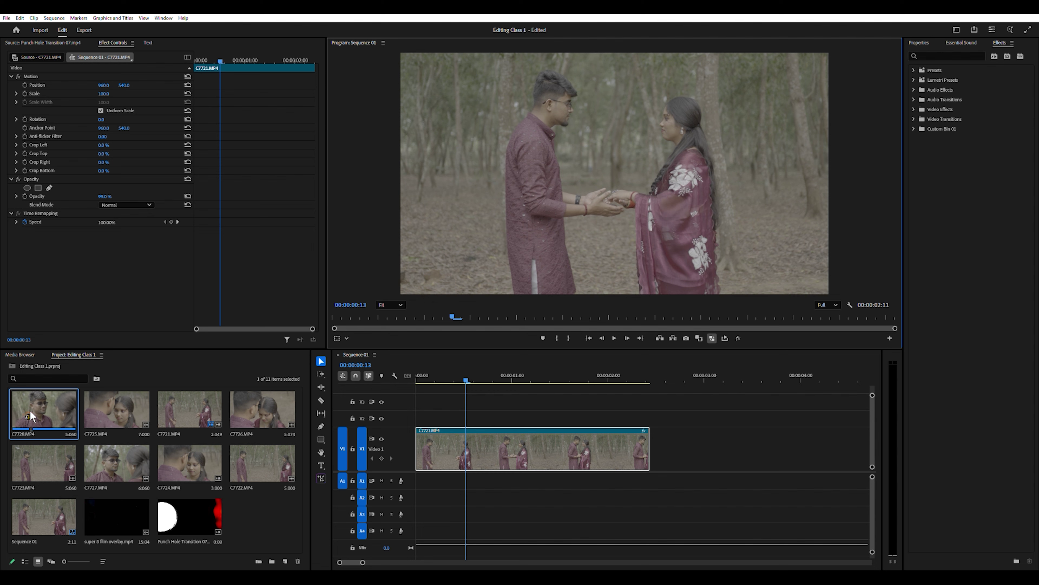
Open C7728.MP4 in the Source Monitor and mark an In point near its start and an Out point at 22:18:17:047
double_click(46, 410)
drag(172, 316, 40, 317)
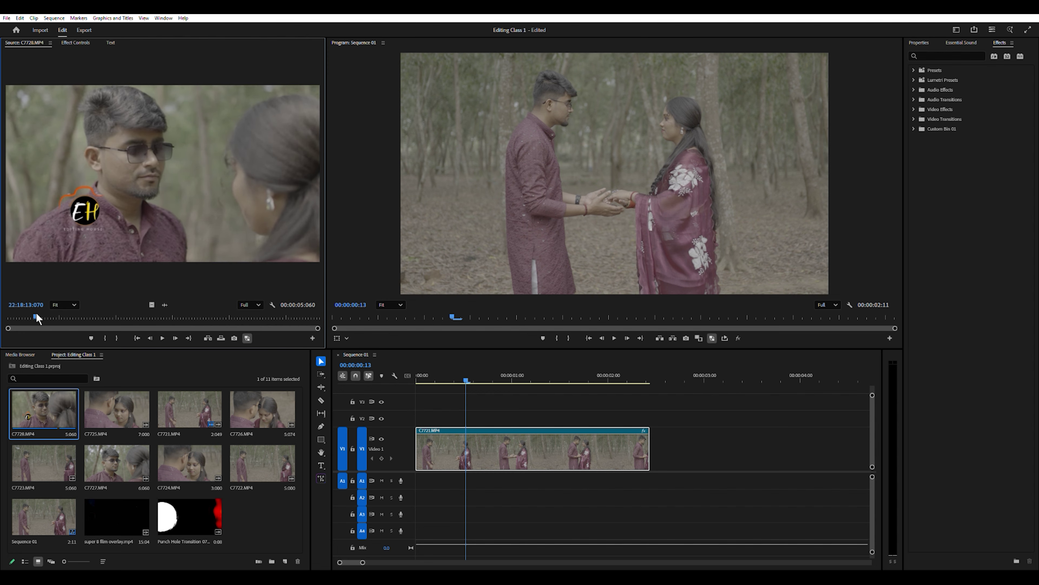
key(i)
click(248, 316)
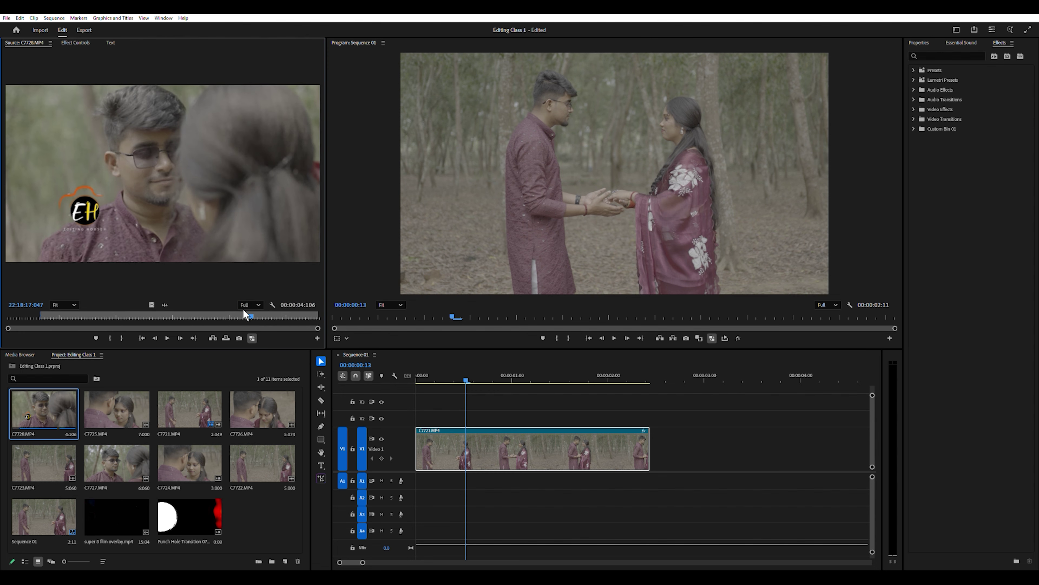
click(121, 333)
Replace C7721.MP4 on V1 with only the video of the marked C7728.MP4 range, starting at the beginning of the sequence
drag(151, 304, 405, 415)
click(489, 445)
key(Delete)
click(562, 422)
drag(548, 422, 548, 470)
Play the new V1 clip with proxies enabled and scrub back to 00:00:01:14
mouse_move(469, 375)
mouse_down()
mouse_move(455, 378)
mouse_move(483, 382)
mouse_up()
key(space)
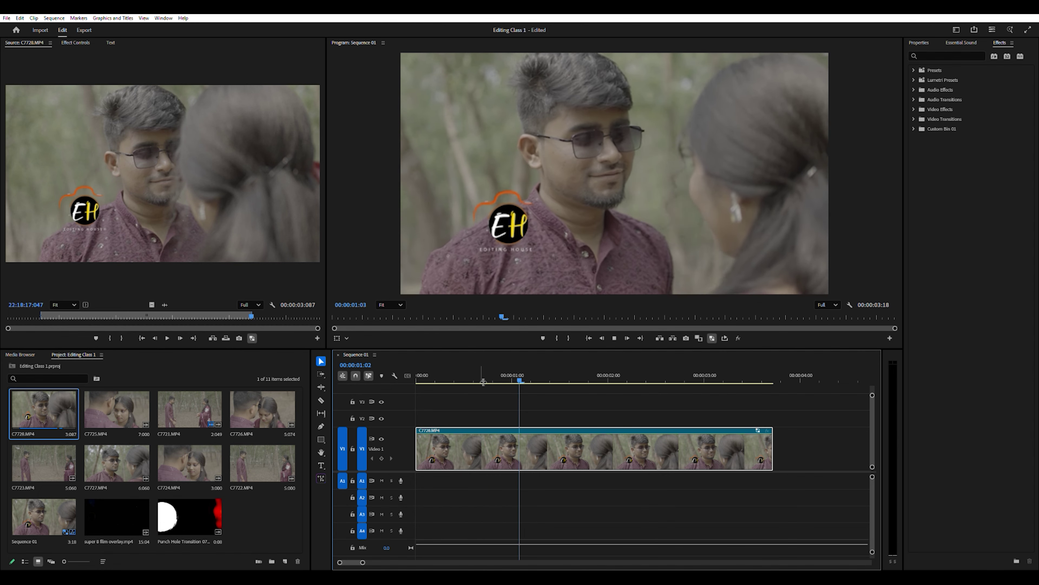
key(space)
drag(605, 379, 567, 386)
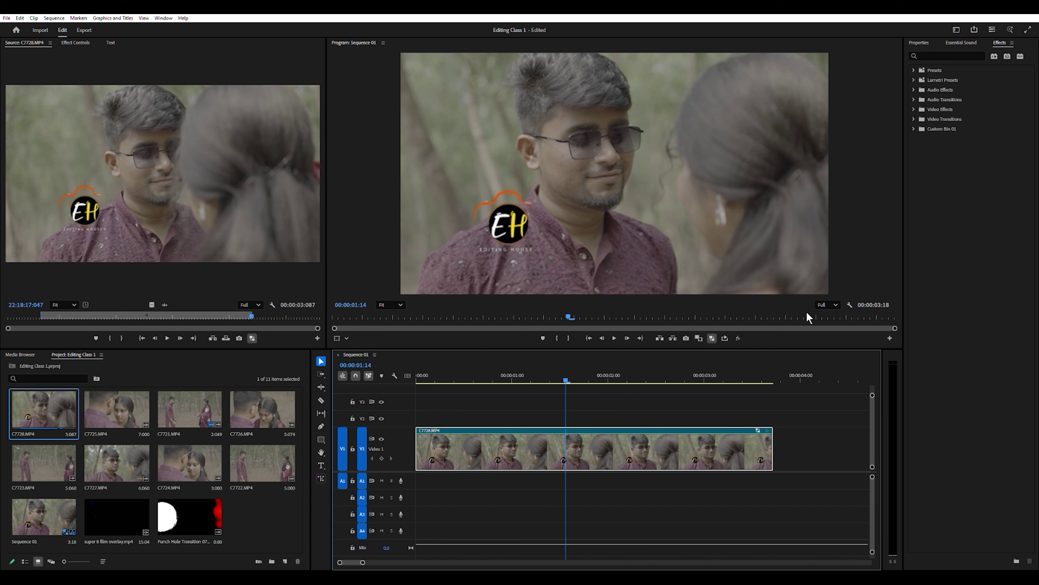
Compare the clip with proxies off and on at 00:00:00:16, temporarily enlarging the monitor panels
click(713, 331)
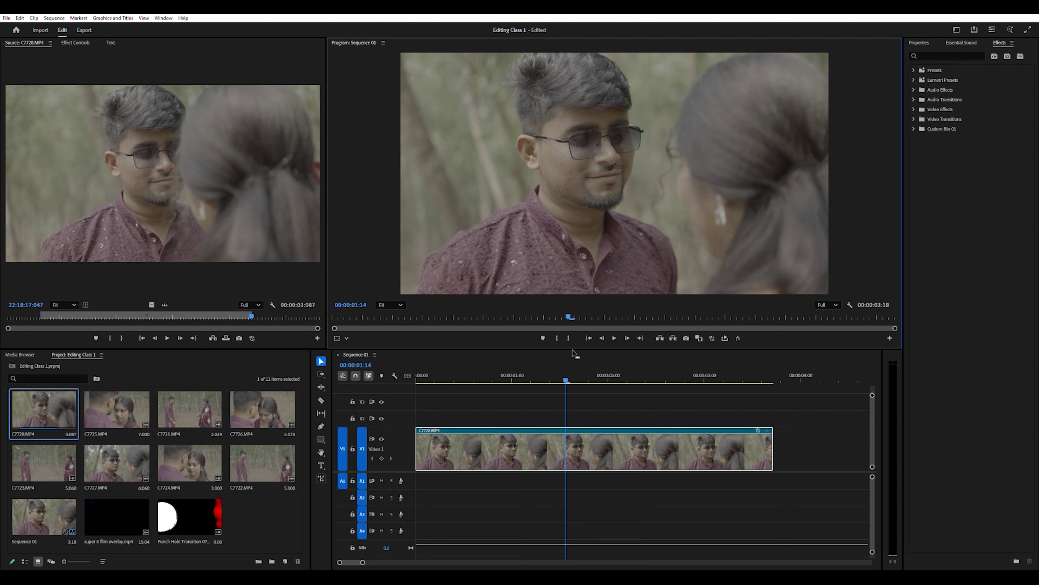
drag(565, 379, 477, 391)
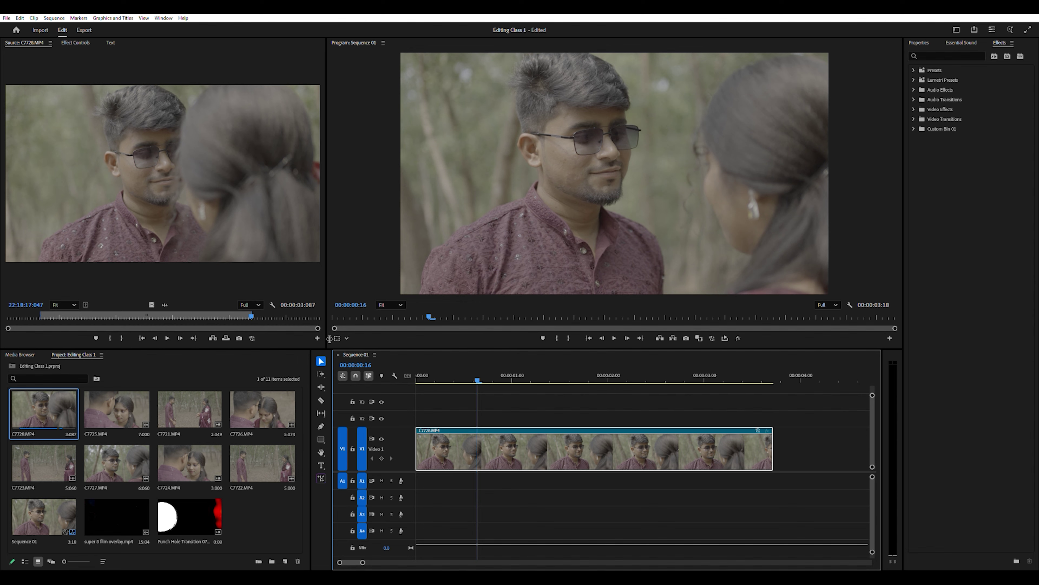
drag(344, 344, 312, 466)
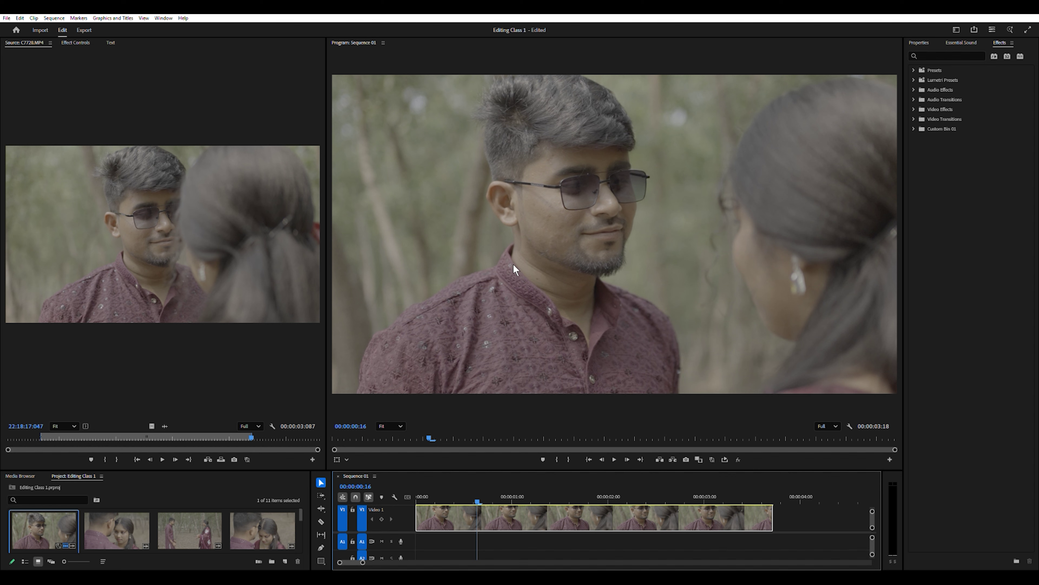
click(712, 459)
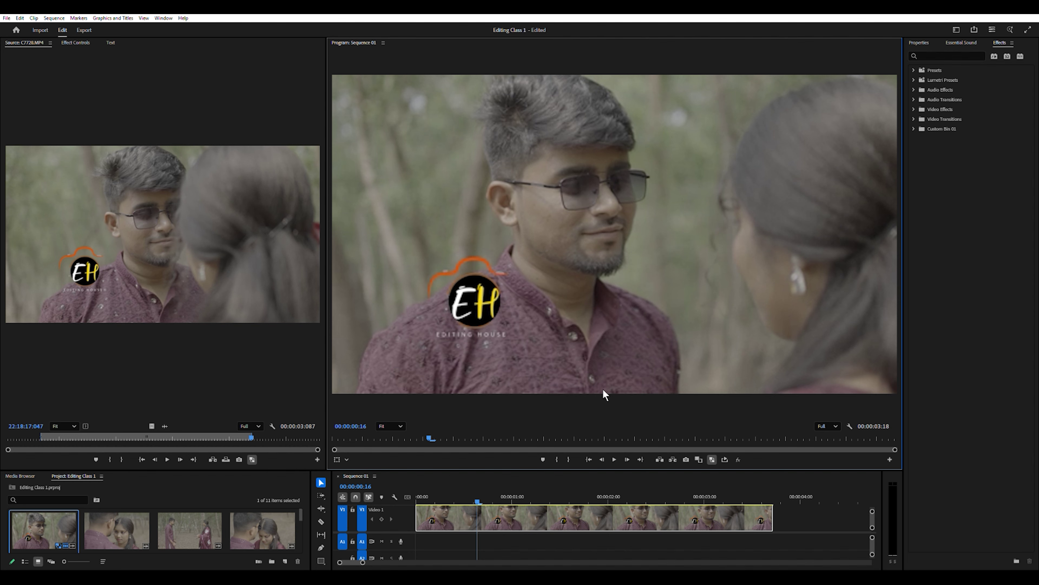
drag(596, 470, 611, 349)
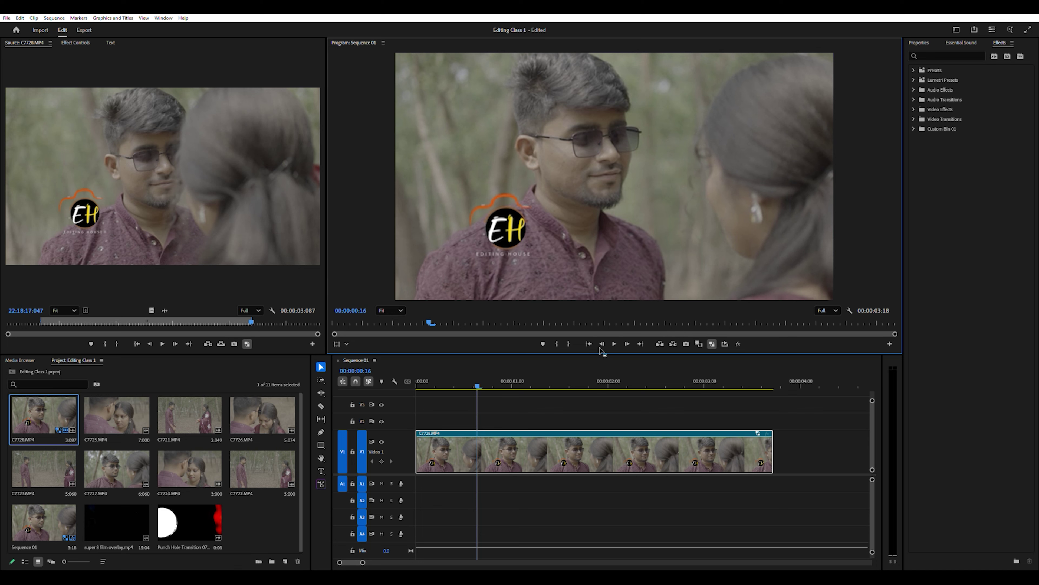
Scrub through the proxy footage back to 00:00:00:11 and turn proxies off
drag(478, 386, 560, 375)
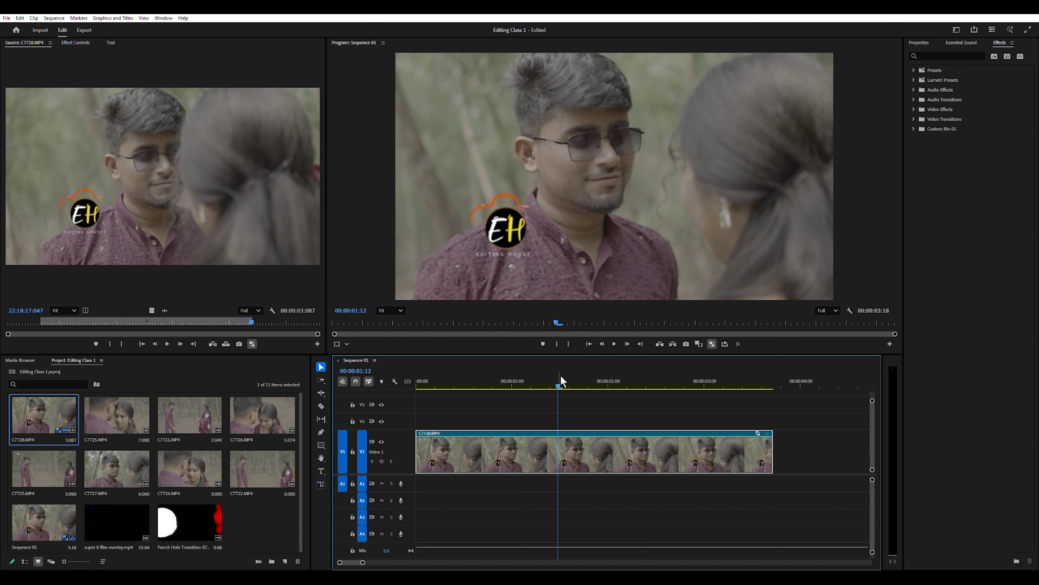
drag(560, 375, 458, 385)
click(708, 339)
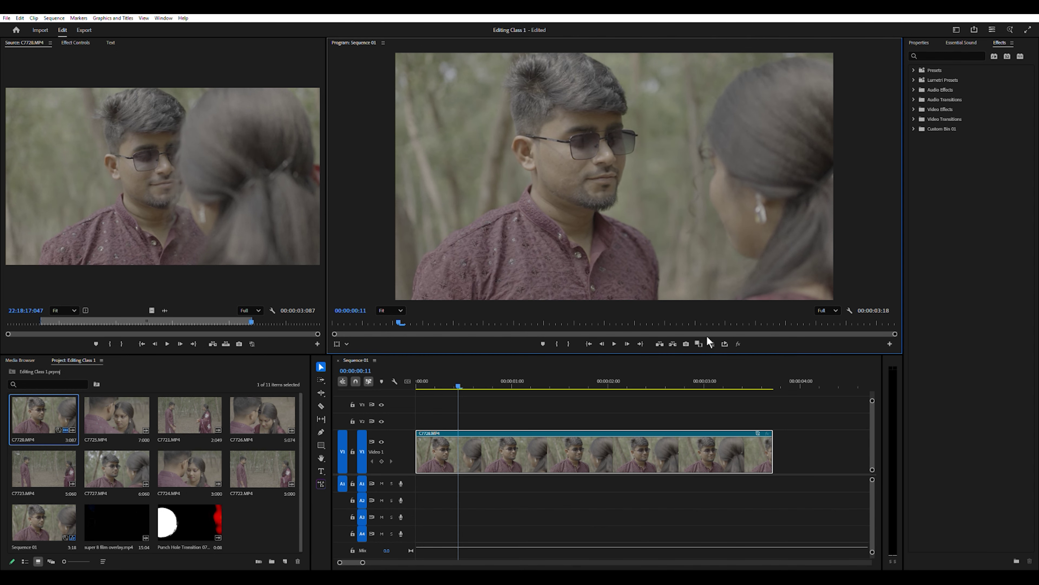
click(631, 448)
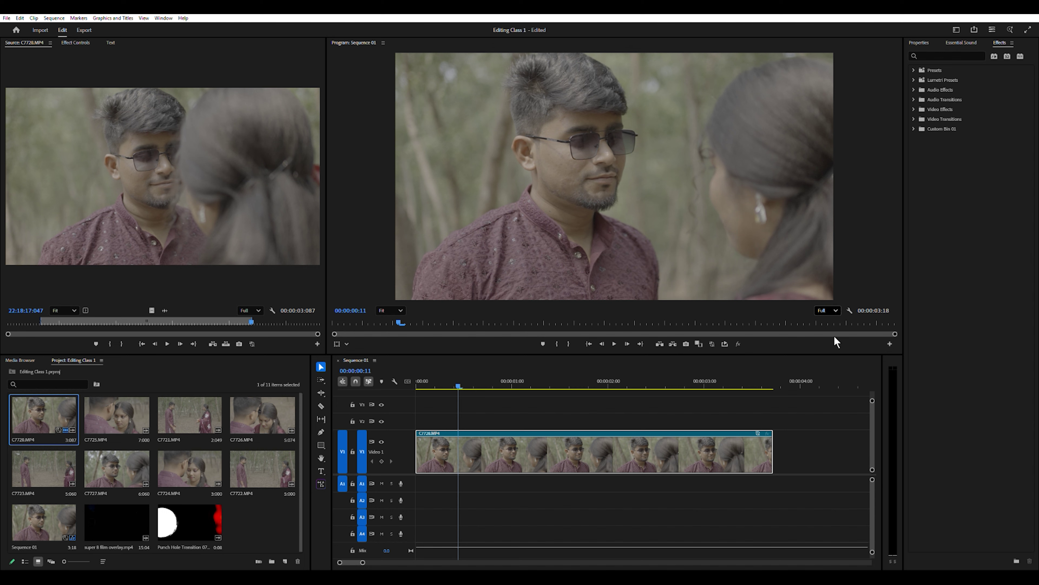
click(509, 437)
click(529, 445)
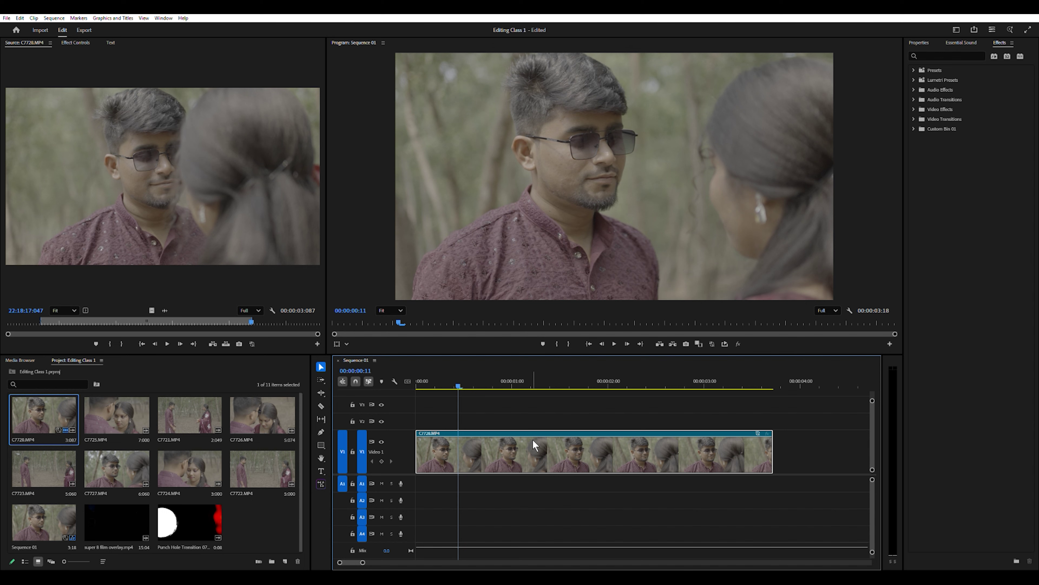
Set the Program Monitor's playback resolution to 1/4 and return it to Full
click(835, 307)
click(836, 338)
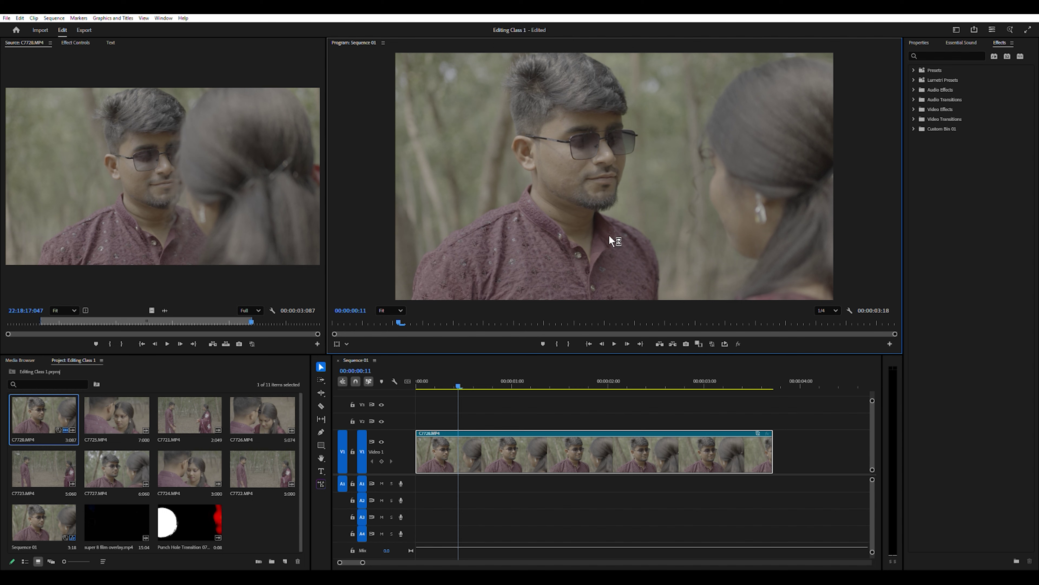
click(833, 313)
click(830, 303)
click(512, 470)
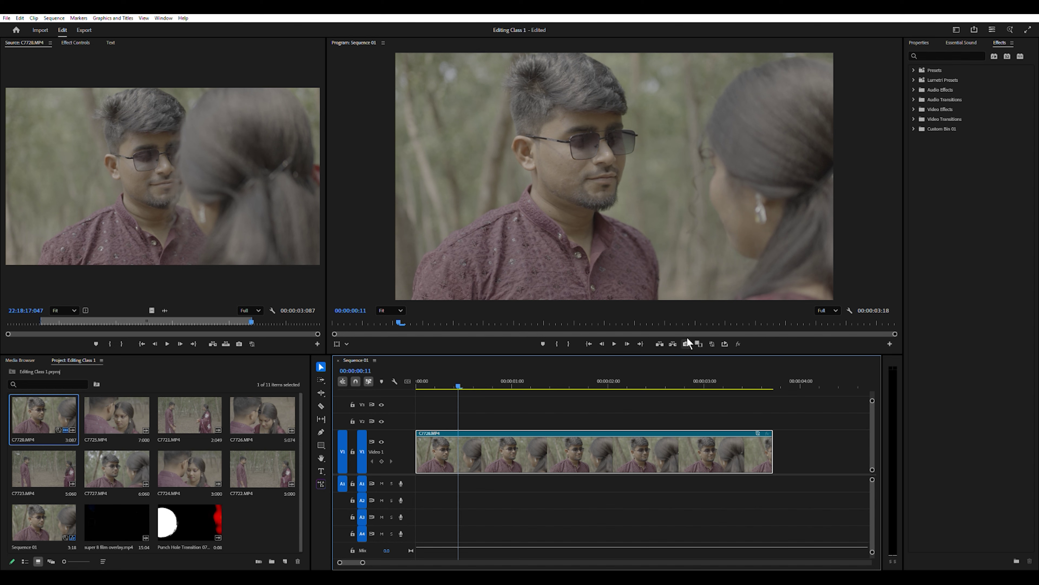
Scrub to 00:00:01:09, then open and close the Program Monitor's button editor and the Export Frame dialog
drag(457, 381, 543, 385)
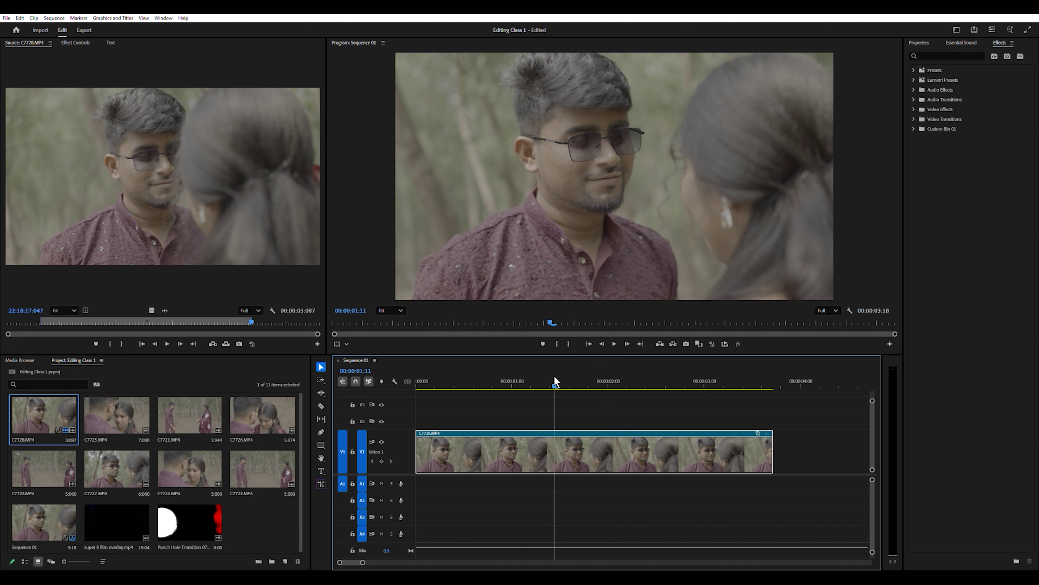
drag(542, 380, 547, 382)
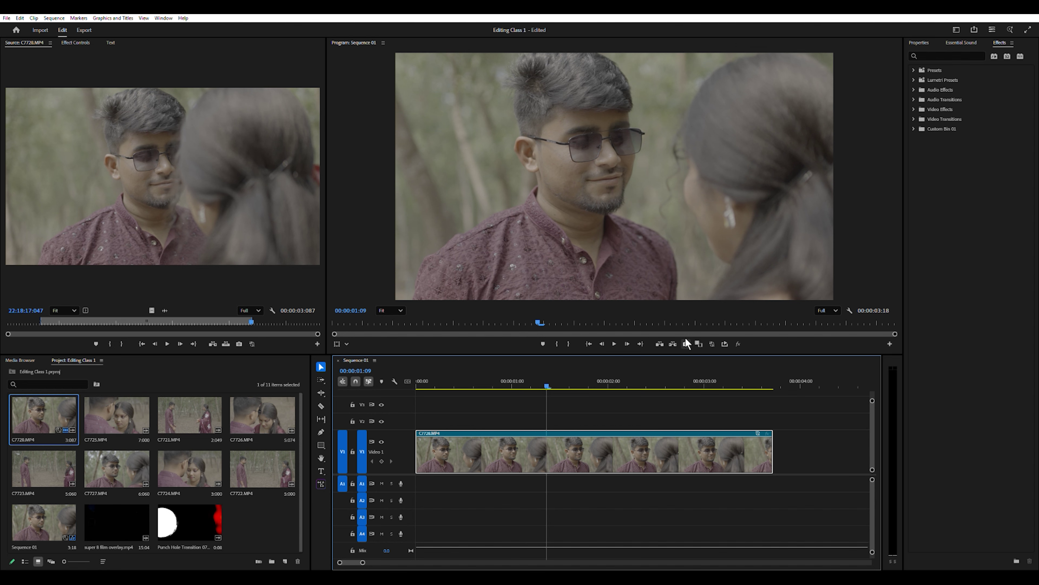
click(891, 337)
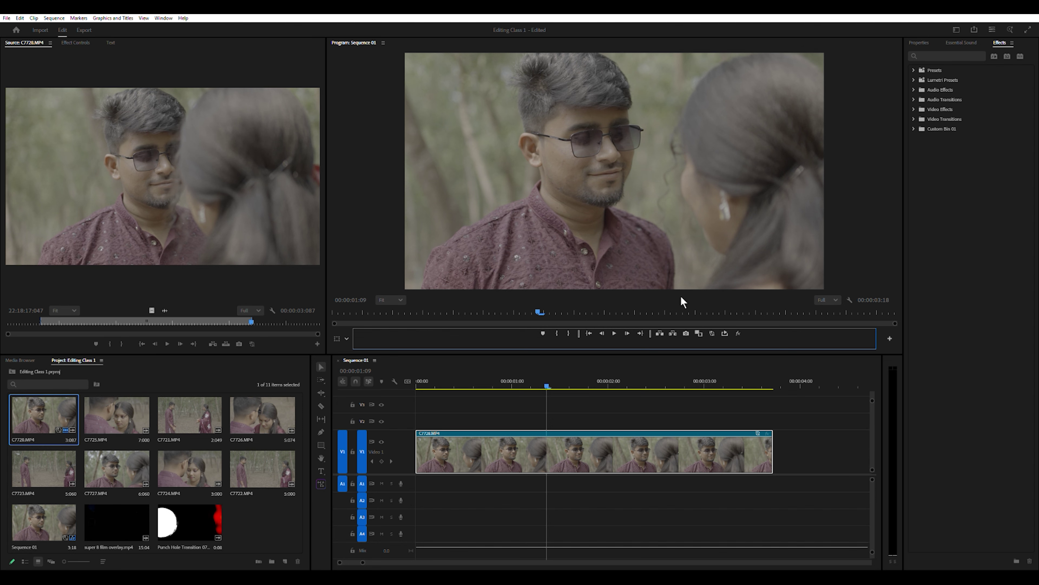
key(Escape)
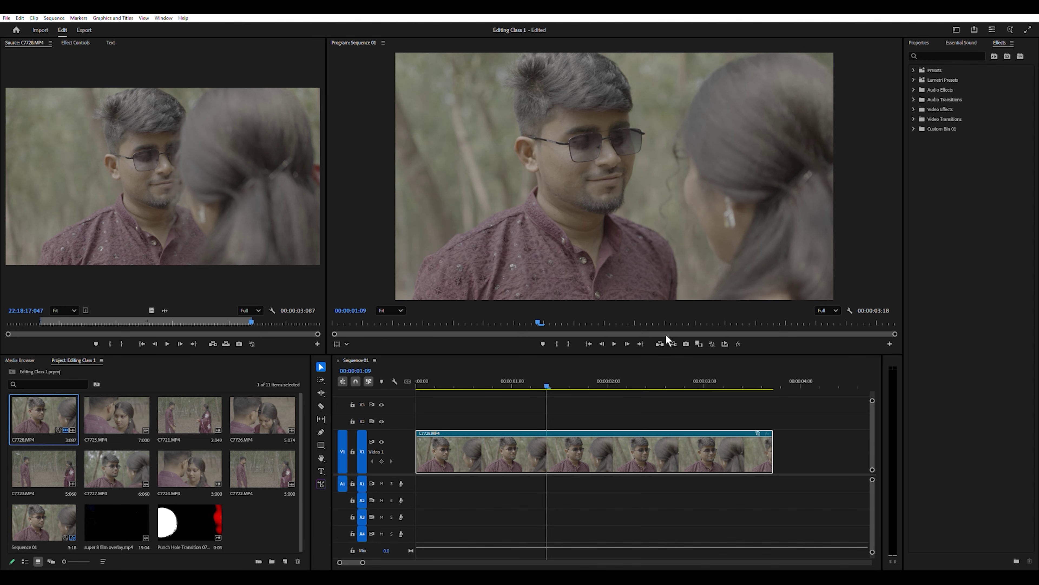
click(684, 334)
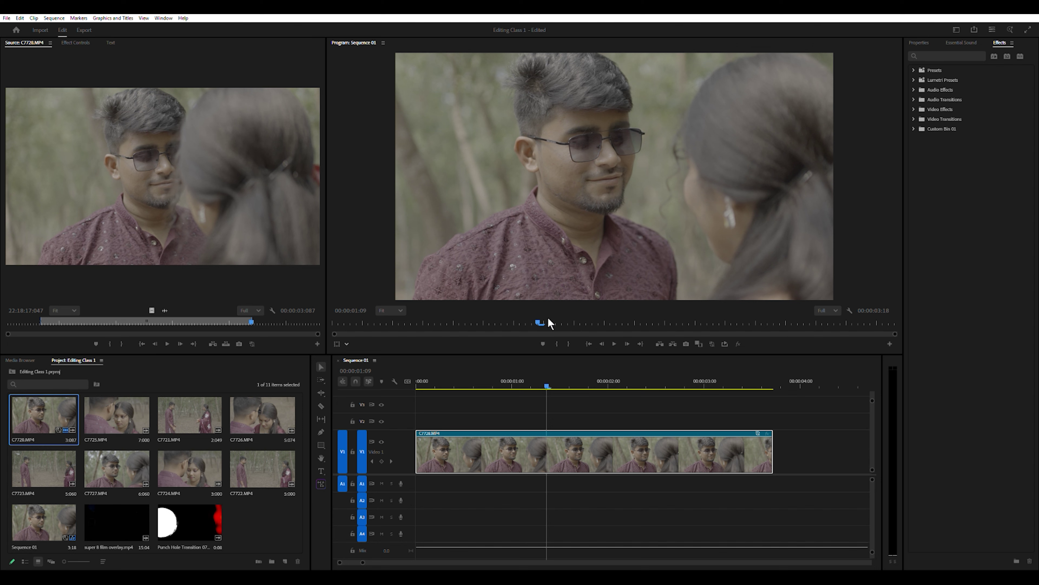
click(544, 307)
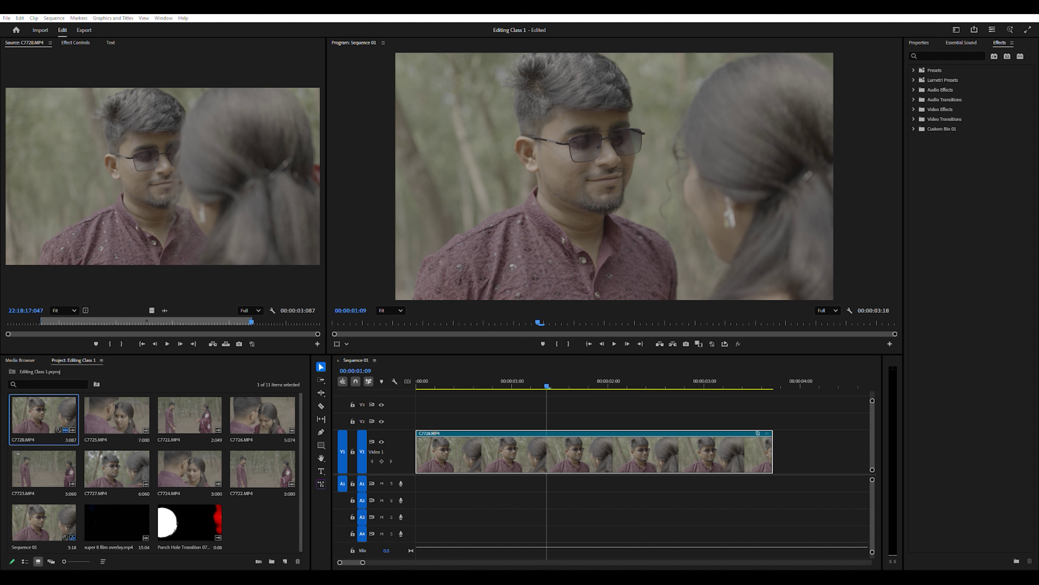
Move the playhead to 00:00:00:19 and show the Effect Controls of the V1 clip C7728.MP4
click(560, 196)
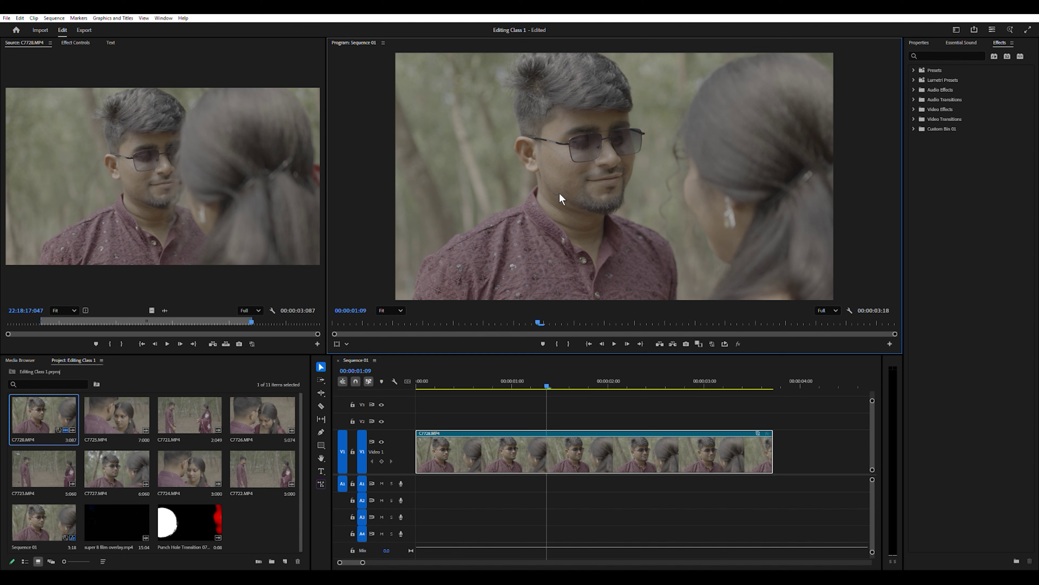
mouse_move(548, 384)
mouse_down()
mouse_move(577, 384)
mouse_move(535, 386)
mouse_up()
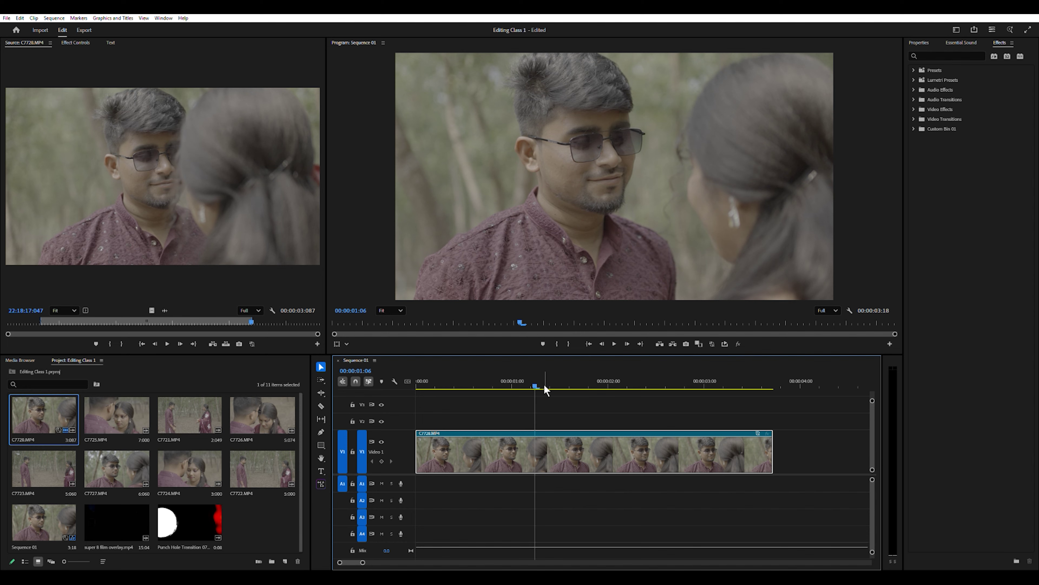
click(489, 384)
click(75, 42)
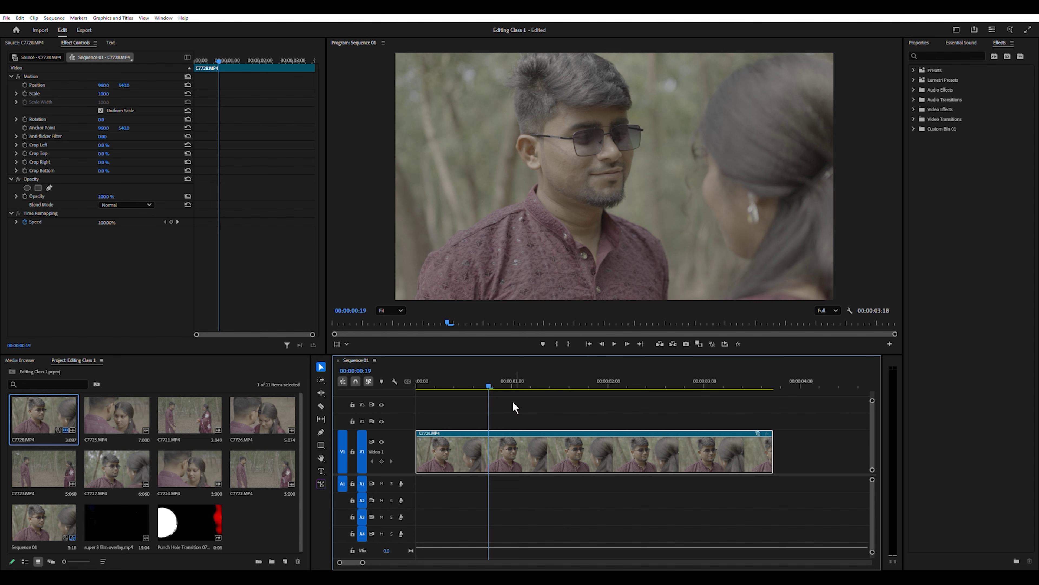
Import the logo image Untitled-2.png into the project
drag(490, 375, 426, 391)
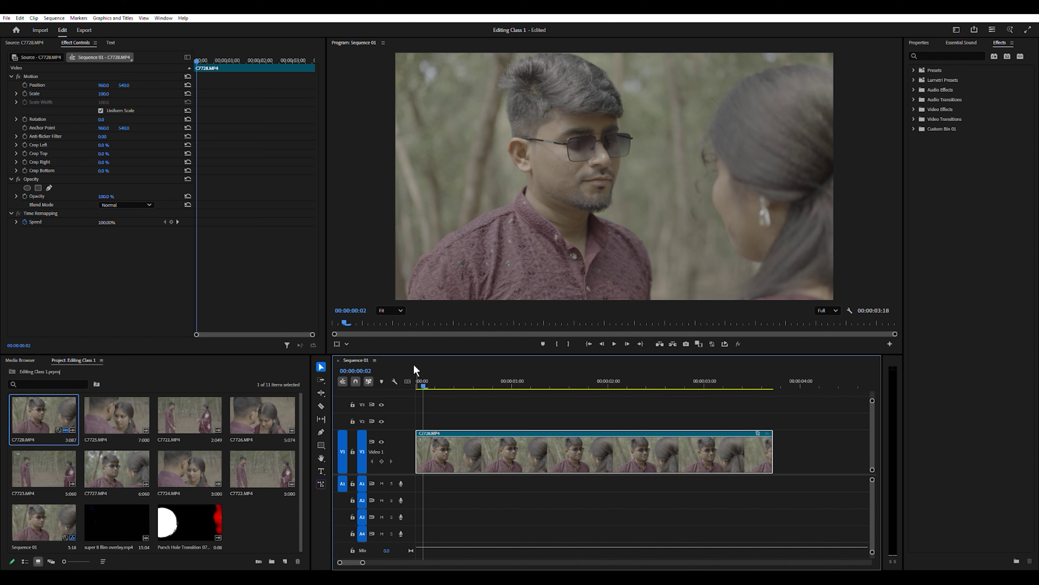
click(279, 516)
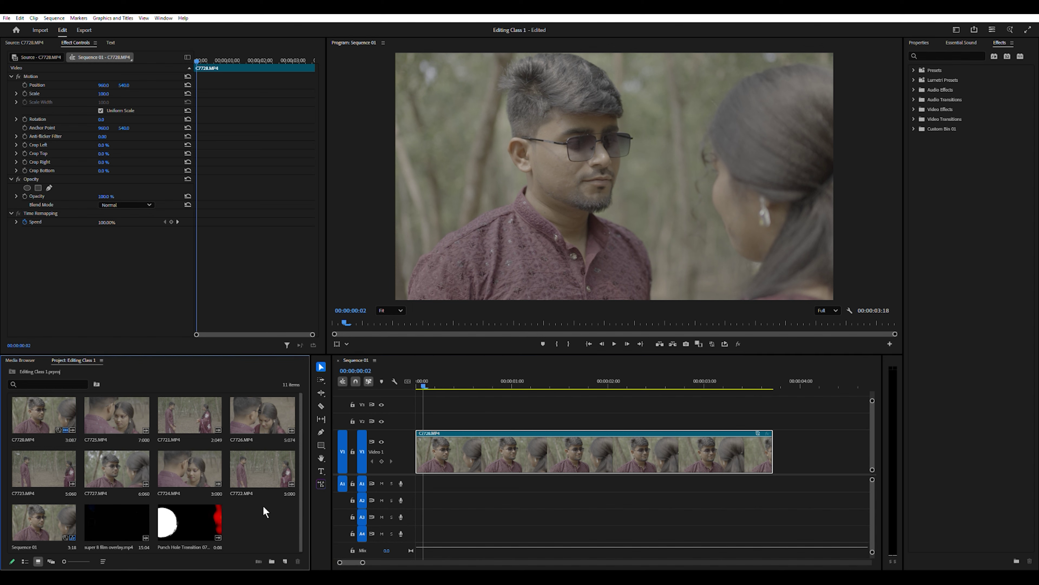
scroll(263, 508, down, 1)
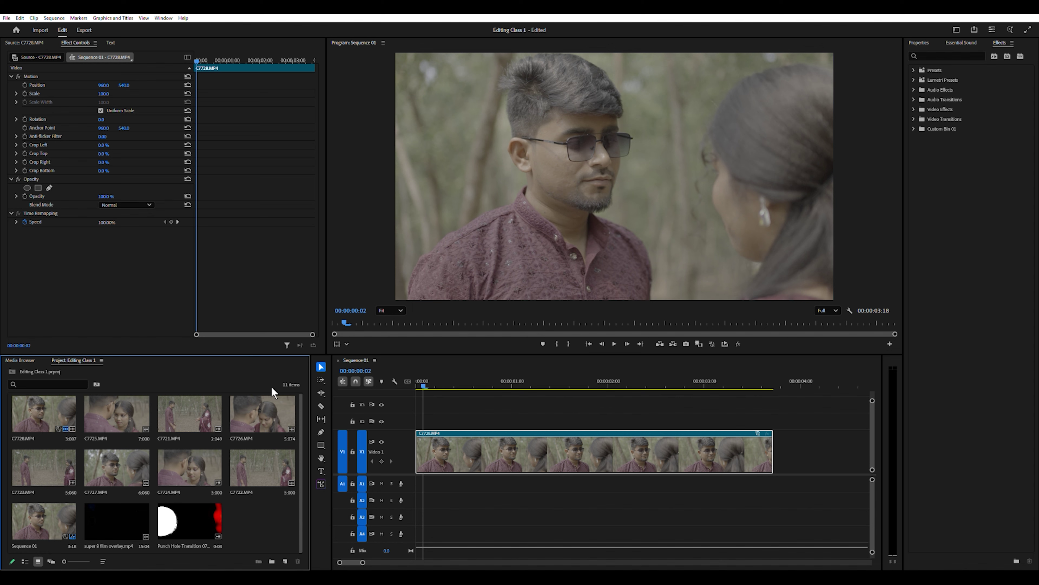
key(ctrl+i)
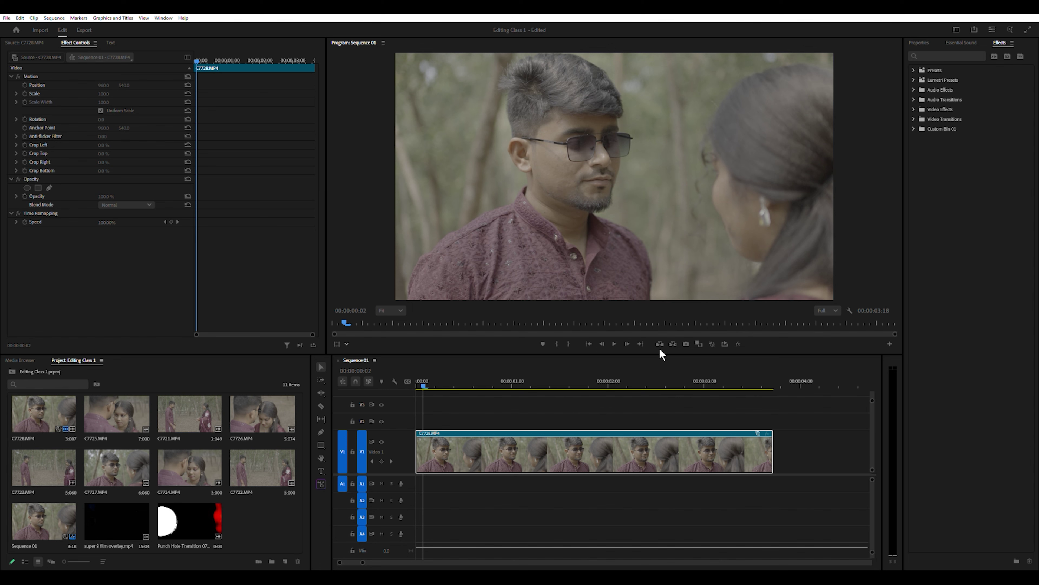
click(734, 351)
Place Untitled-2.png on track V2 at the start of the sequence, above the C7728.MP4 clip
double_click(257, 520)
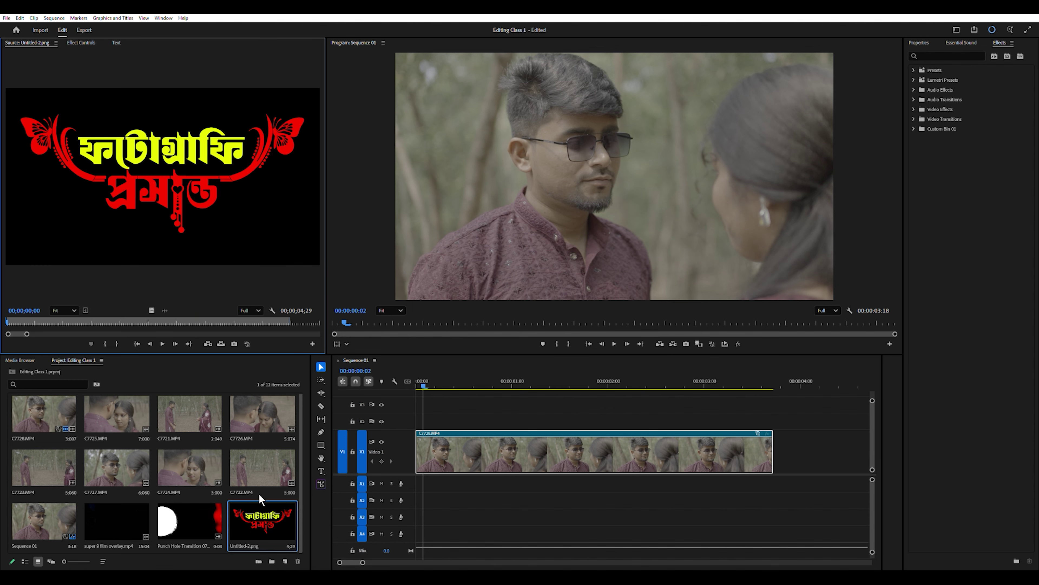
drag(204, 174, 414, 408)
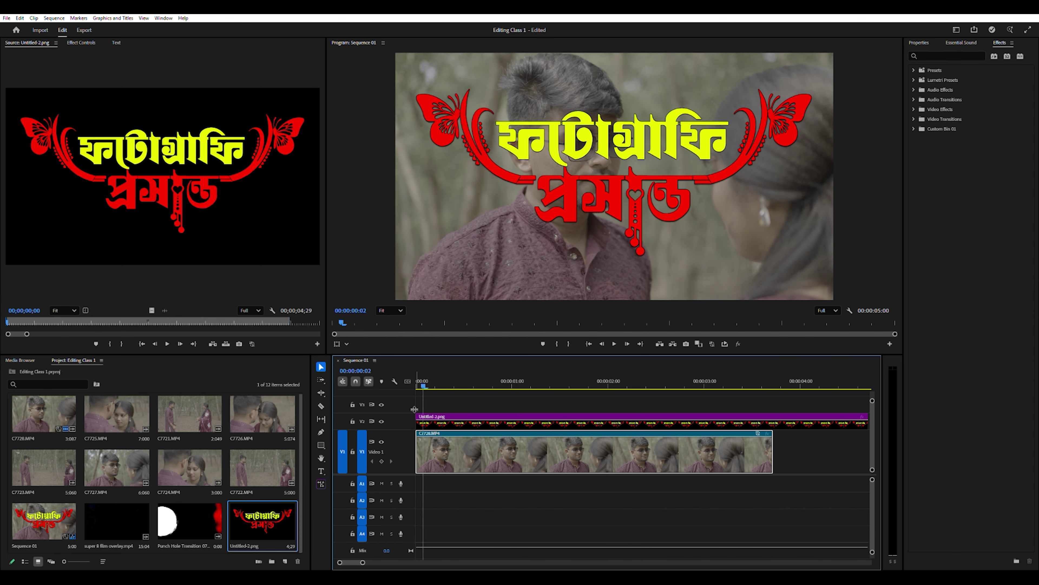
key(minus)
key(minus)
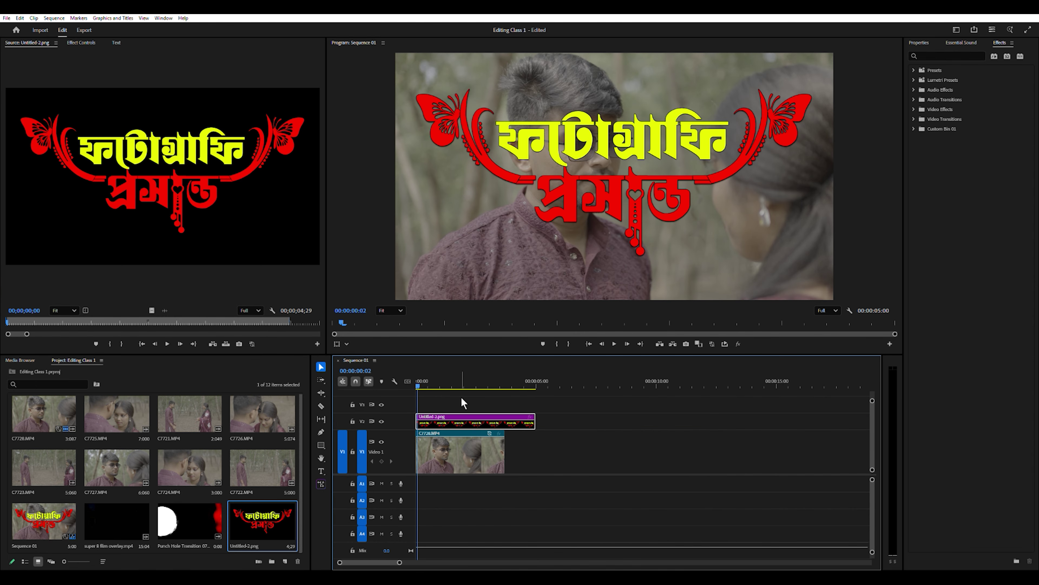
Scale the logo to 31 at the lower centre of the picture and trim its clip to the end of C7728.MP4
click(81, 42)
mouse_move(103, 93)
mouse_down()
mouse_move(74, 94)
mouse_move(286, 85)
mouse_move(115, 84)
mouse_up()
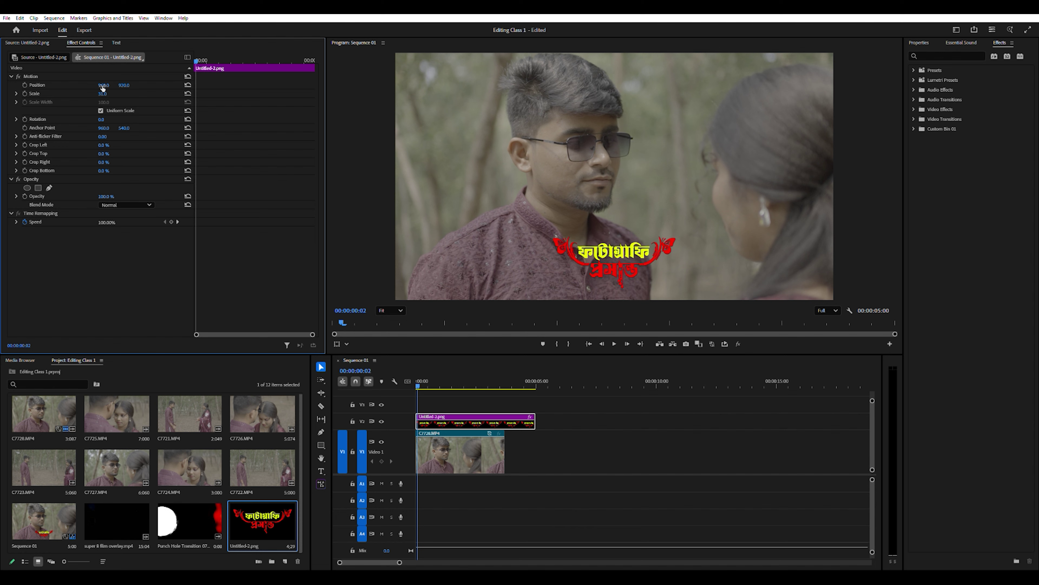
drag(535, 421, 504, 424)
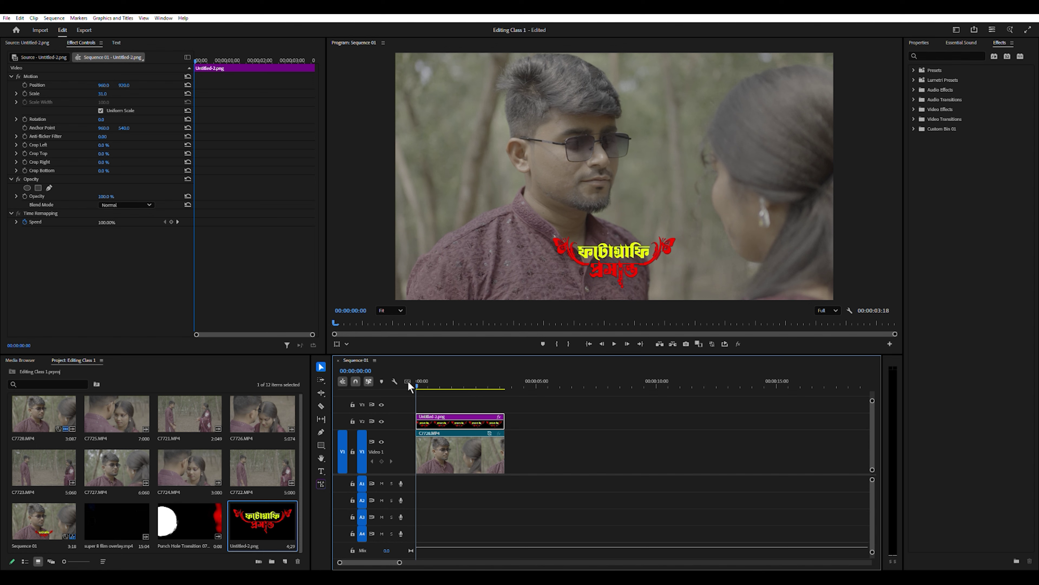
Play the sequence from 00:00:00:00 to preview the static logo and return the playhead to the start
click(418, 377)
drag(418, 375, 412, 377)
key(space)
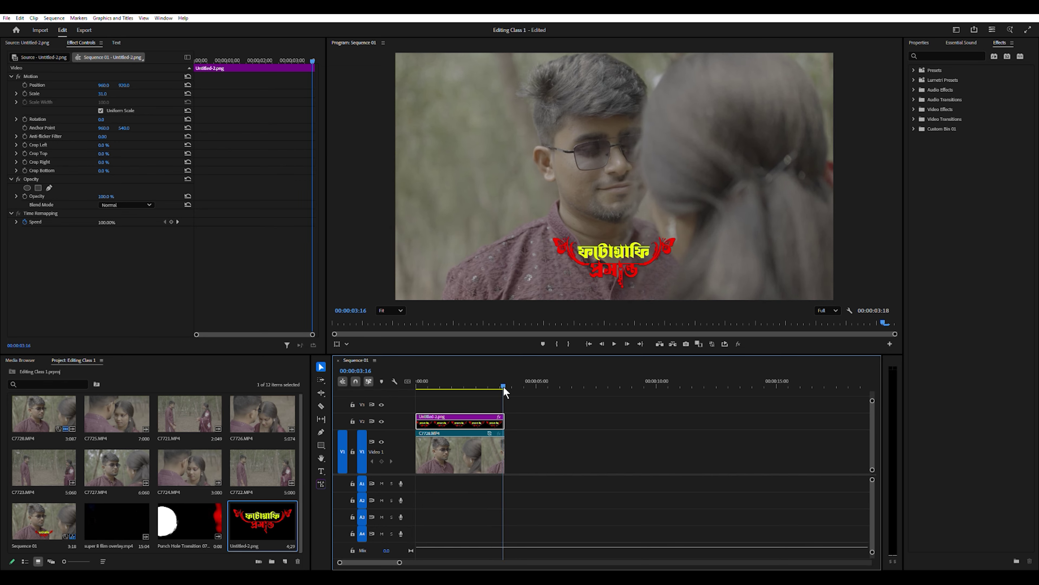
drag(502, 385, 405, 387)
Move the logo freehand to the lower-left corner of the picture and reset its Position
click(622, 260)
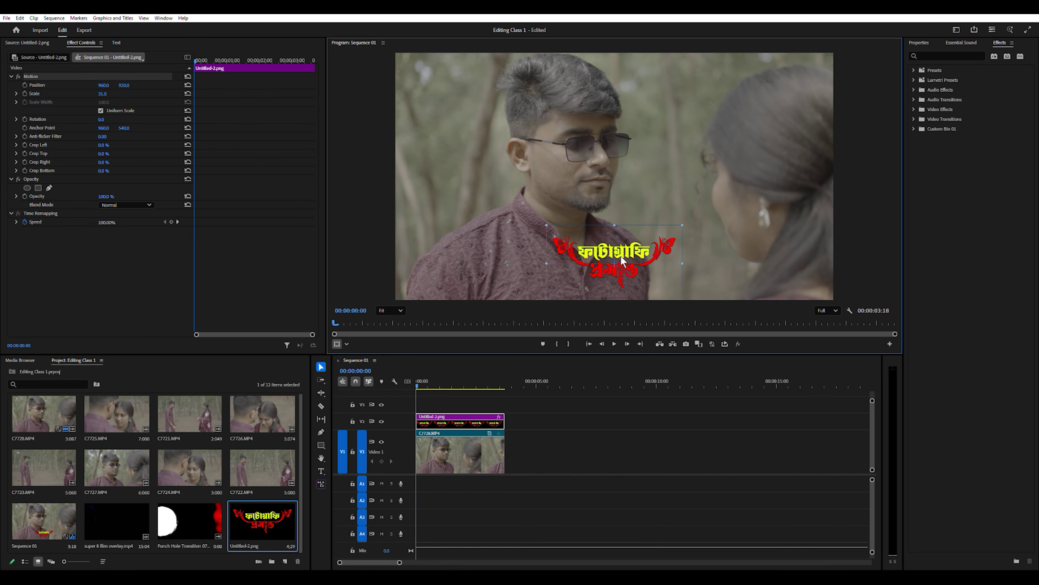
drag(621, 260, 460, 259)
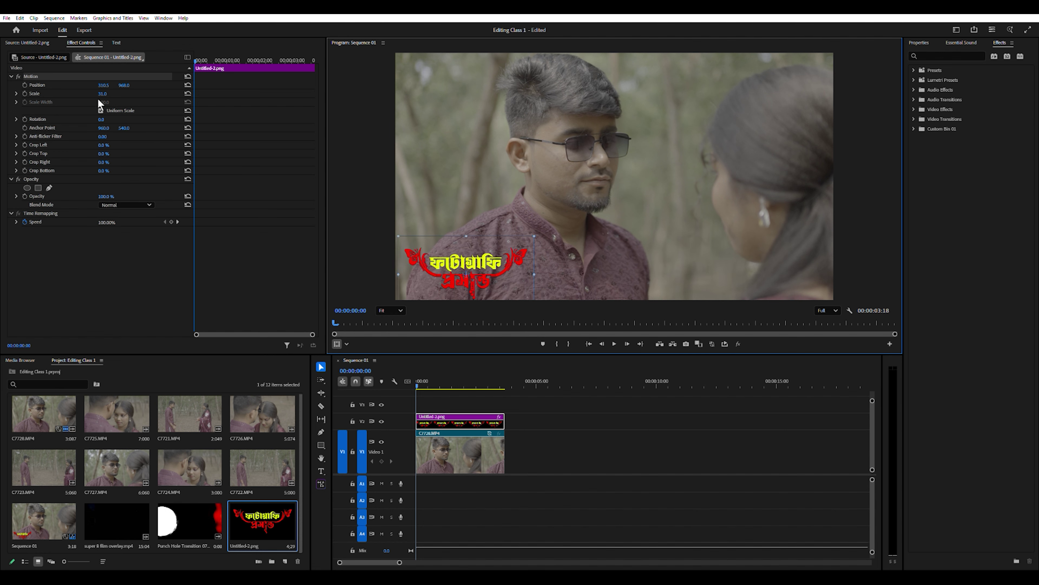
click(188, 85)
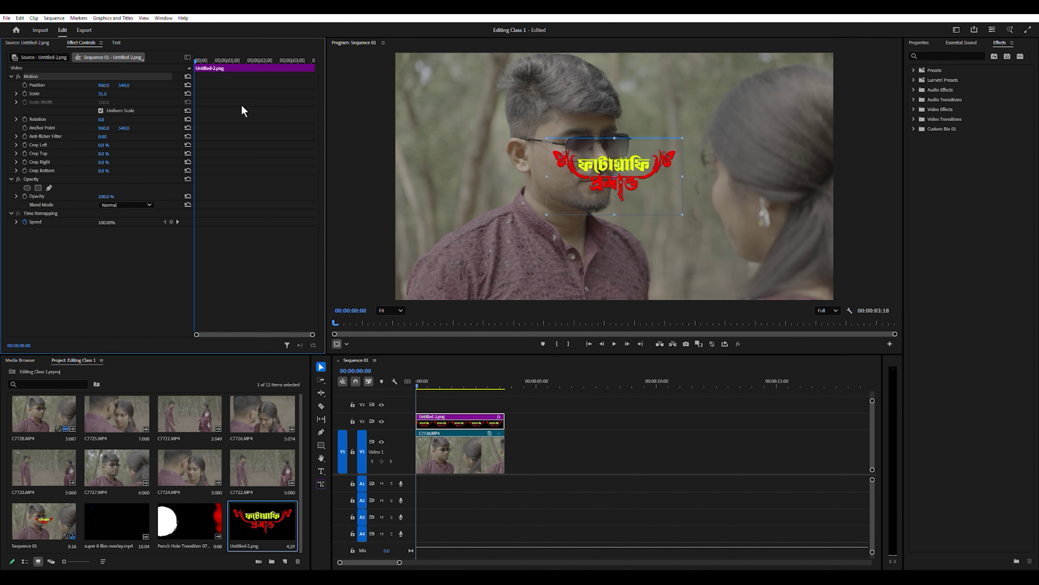
Set the logo's Position to -307, 964 outside the picture's left edge and start Position keyframing at 00:00:00:00
drag(124, 85, 299, 85)
drag(103, 85, 0, 85)
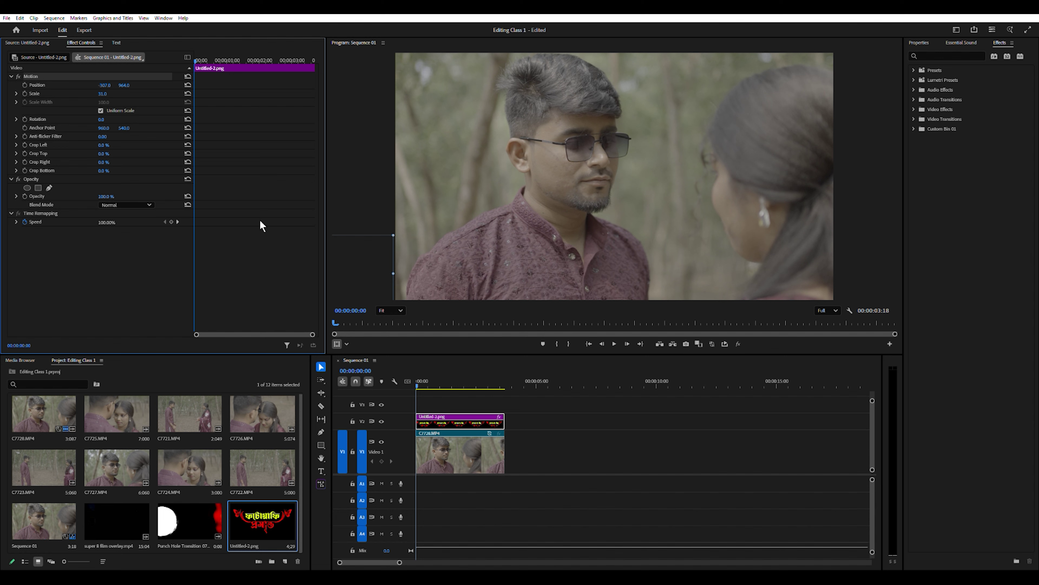
click(410, 381)
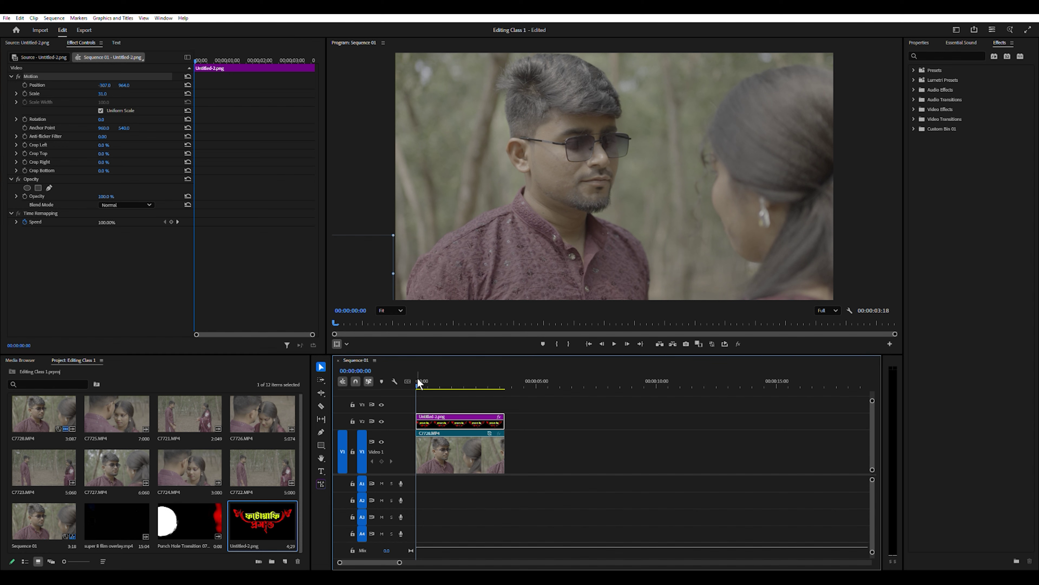
click(25, 78)
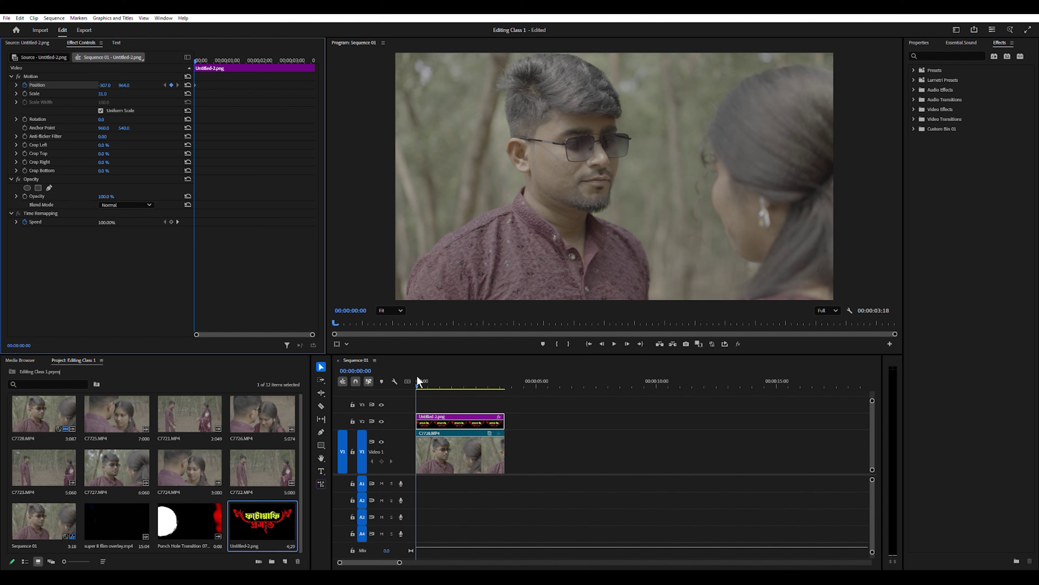
Set the logo's horizontal Position to 2213 at 00:00:03:16 and shift that keyframe to the end of the clip
drag(416, 377, 504, 378)
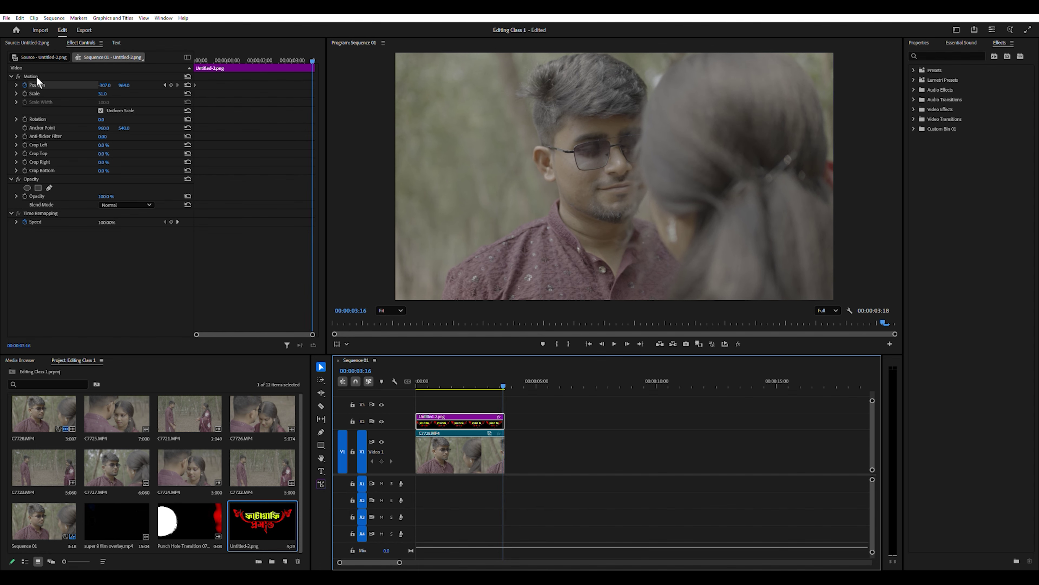
drag(102, 85, 446, 84)
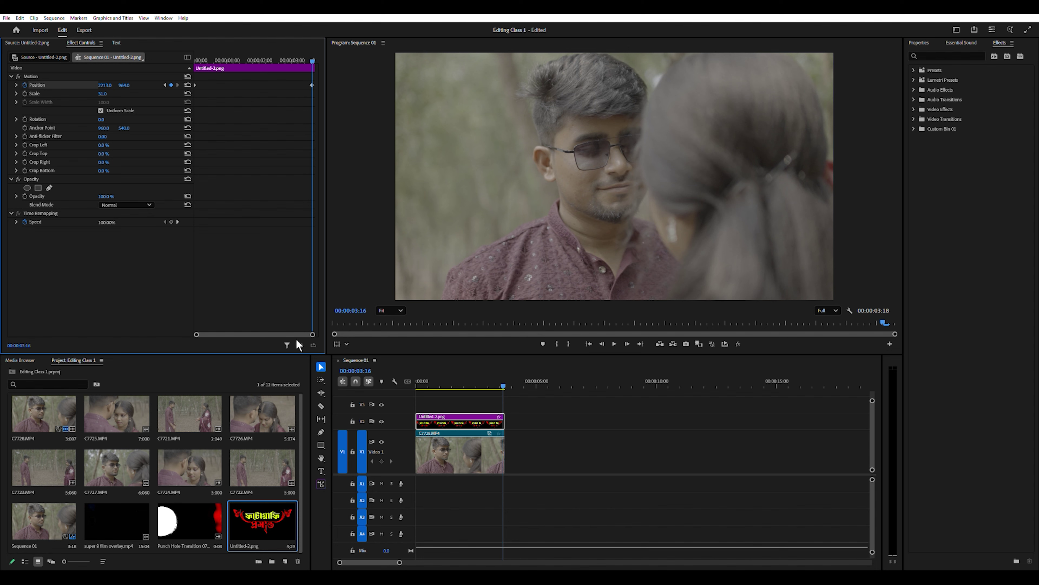
click(233, 63)
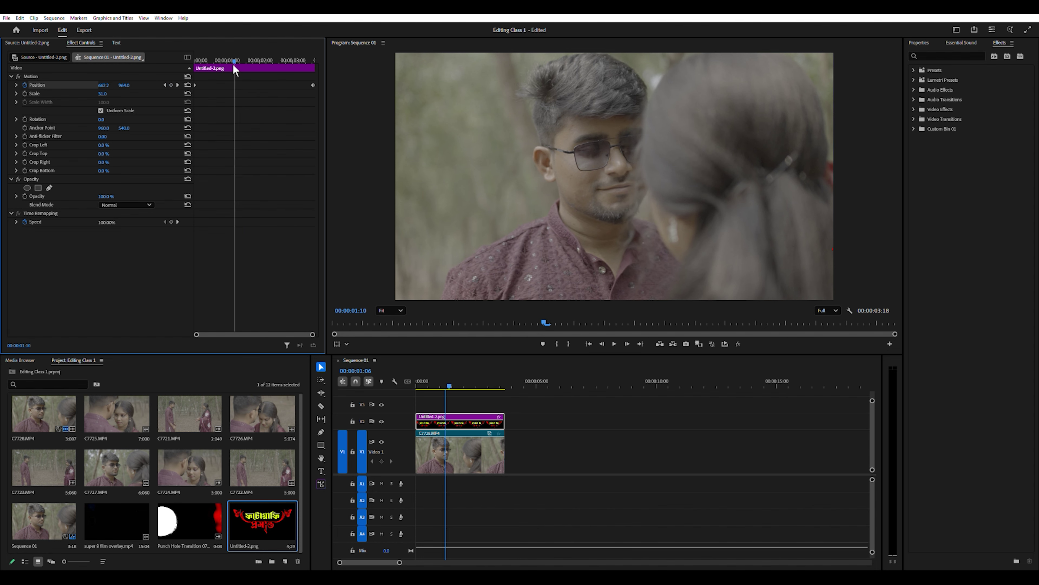
drag(234, 65, 230, 66)
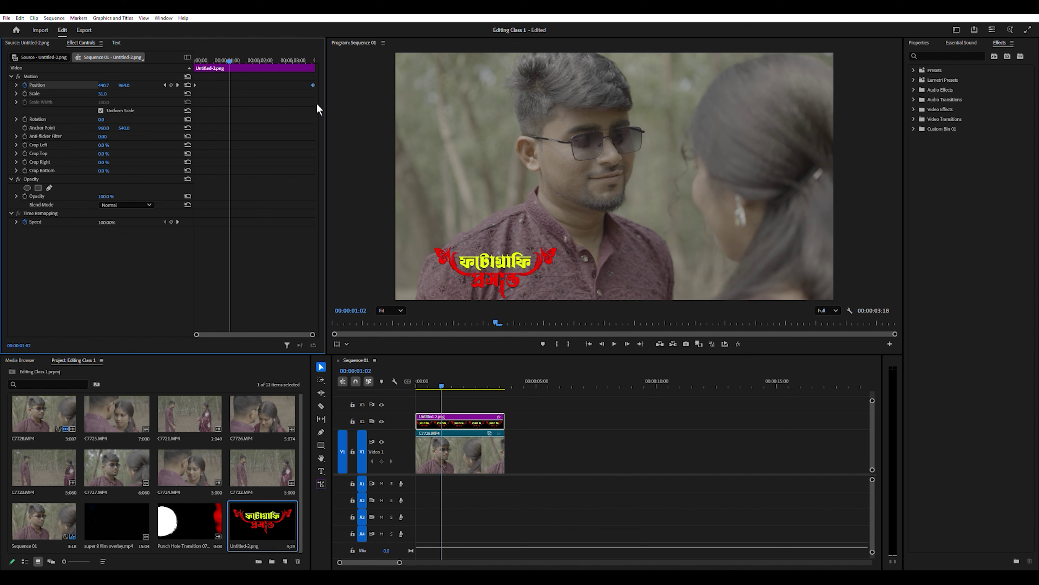
drag(314, 78, 319, 77)
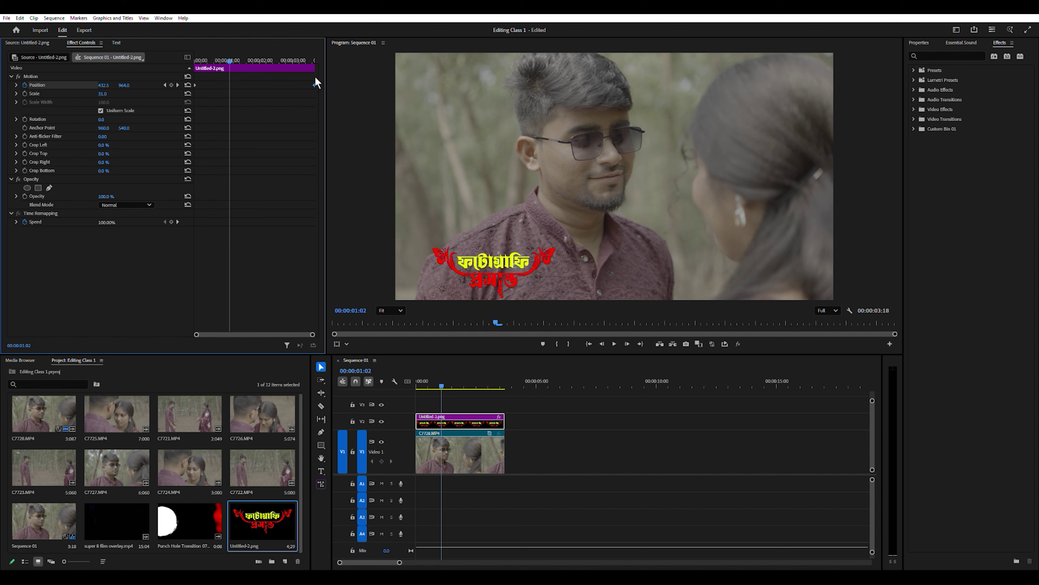
Play and scrub through the logo's movement across the picture and return the playhead to 00:00:00:00
drag(232, 54, 179, 68)
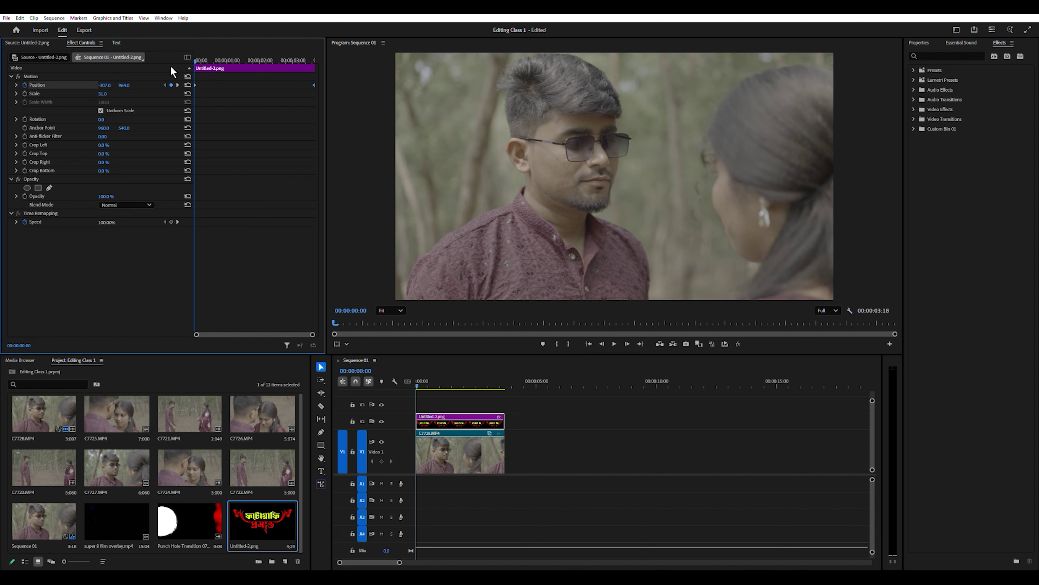
key(space)
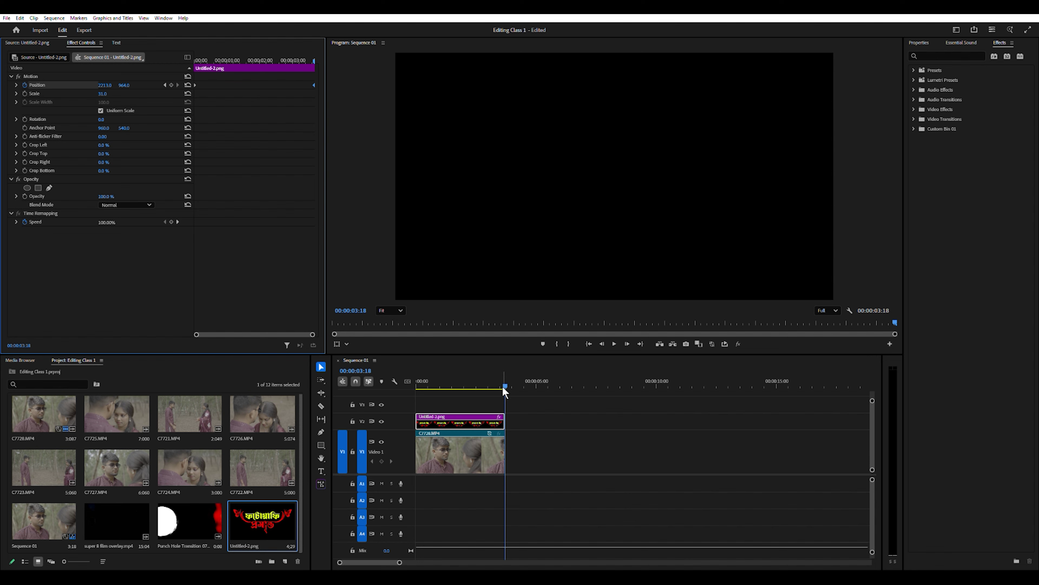
drag(505, 382, 446, 395)
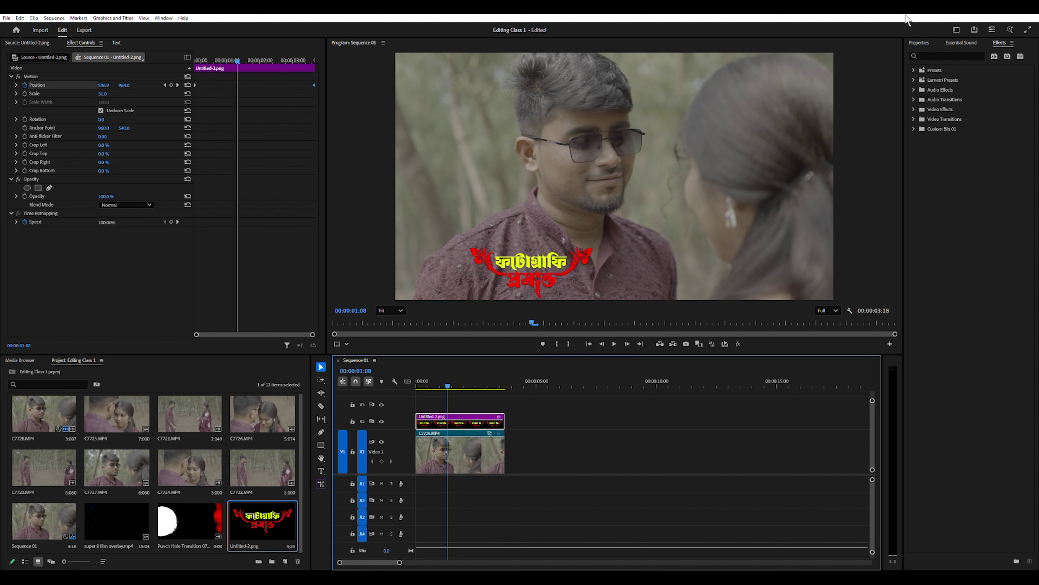
click(470, 386)
drag(471, 386, 442, 386)
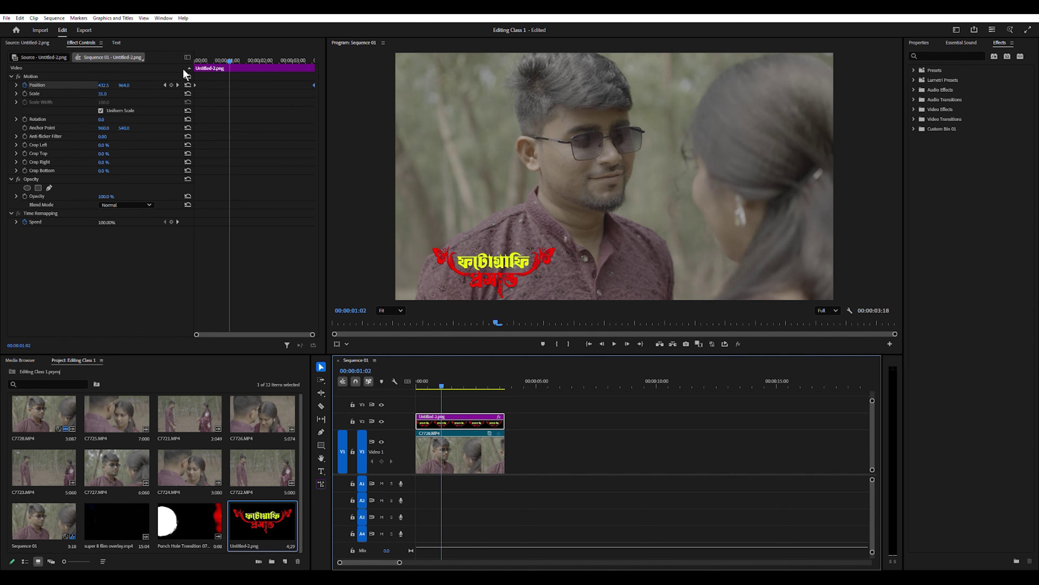
drag(229, 59, 191, 81)
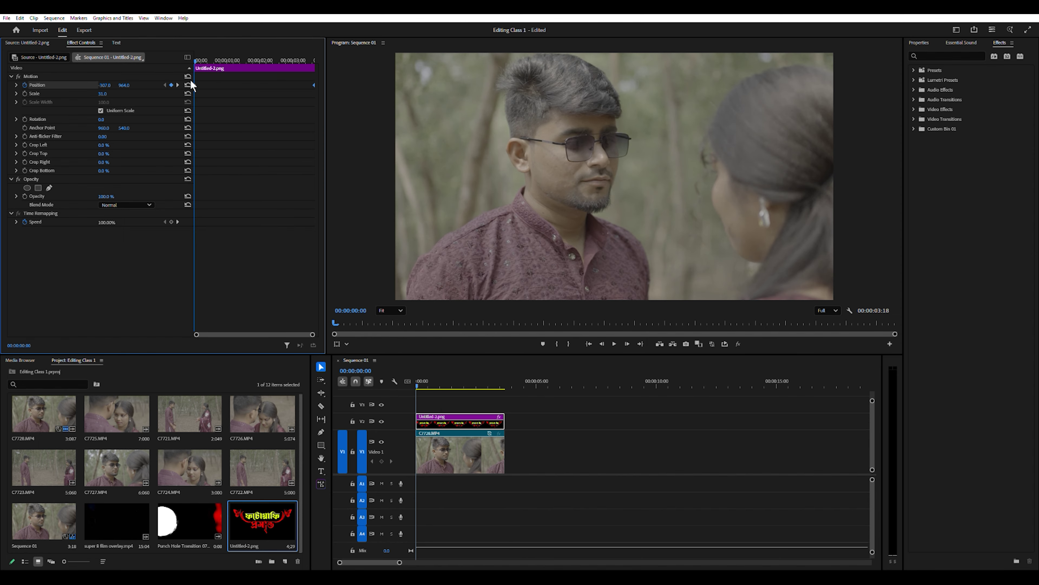
At 00:00:01:21, set the logo's Scale to 62 and keyframe its Position at 953, 624
key(space)
drag(102, 94, 118, 94)
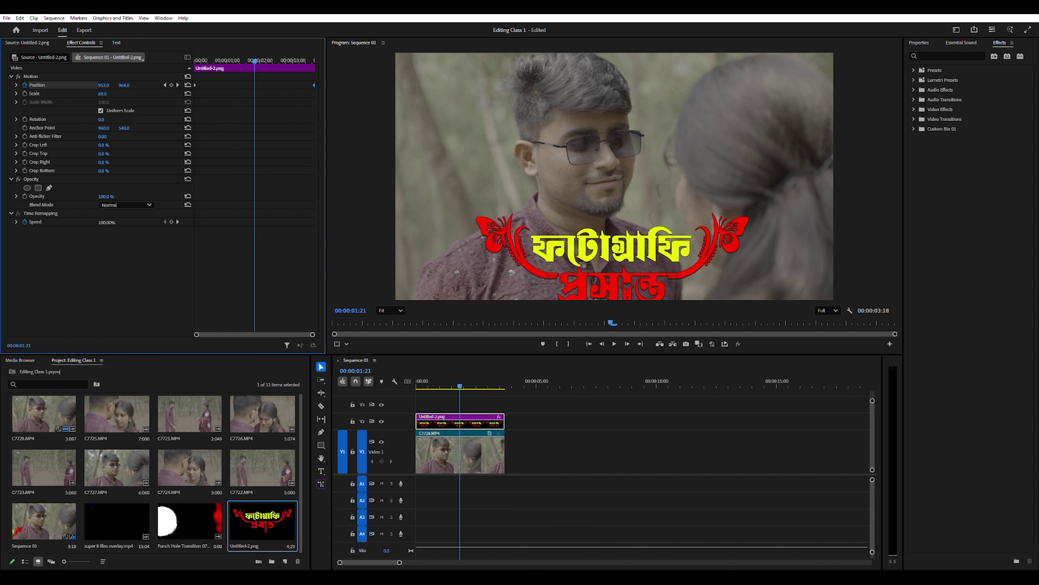
drag(102, 94, 75, 86)
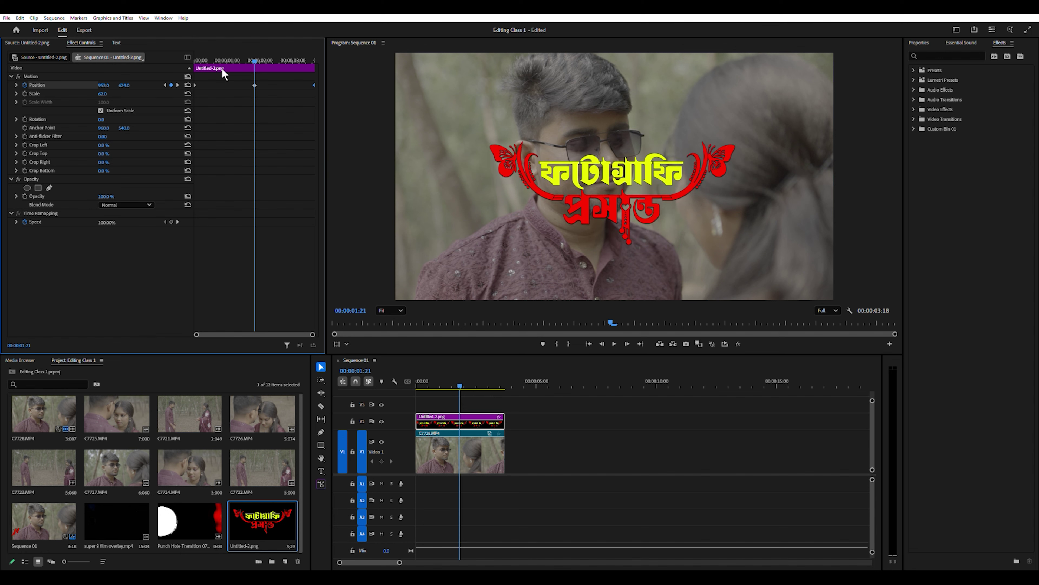
Set the logo's Scale to 24 at 00:00:00:00 and start Scale keyframing there
drag(109, 94, 121, 94)
drag(266, 60, 153, 58)
drag(105, 92, 86, 93)
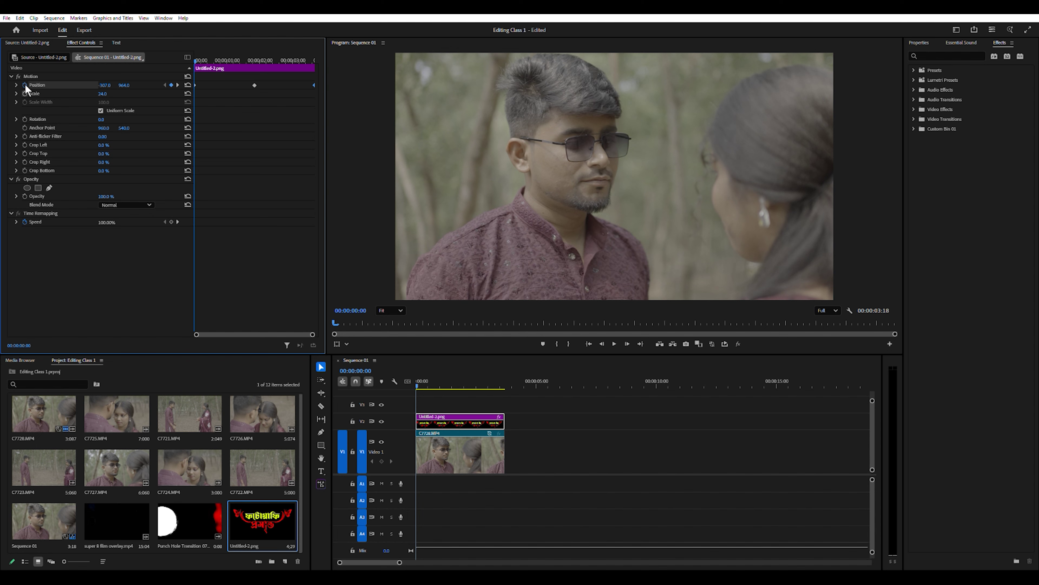
click(24, 93)
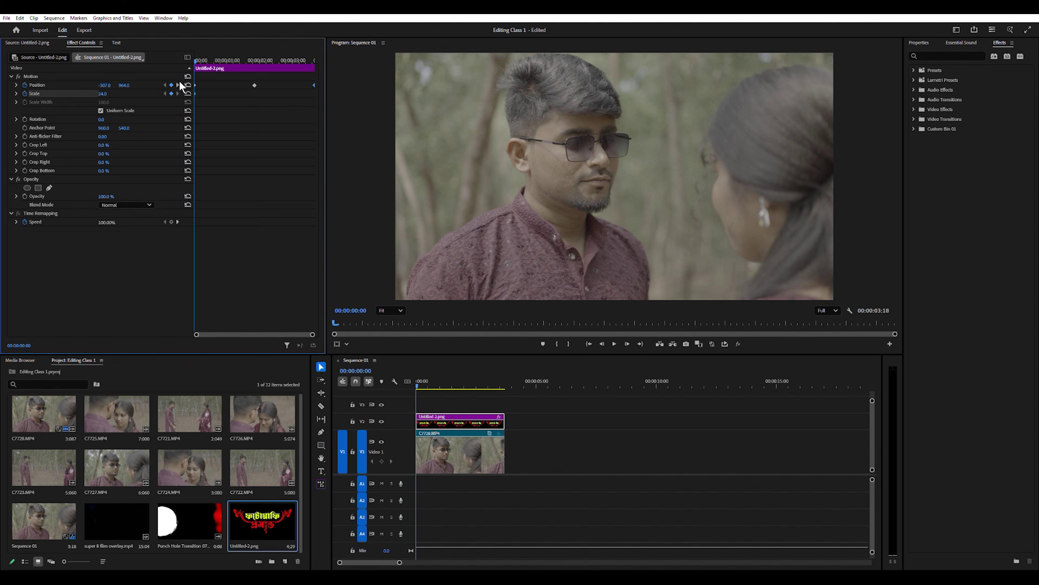
Keyframe the logo's Scale at 74 at 00:00:01:21 and at 24 at 00:00:03:16
drag(195, 58, 256, 59)
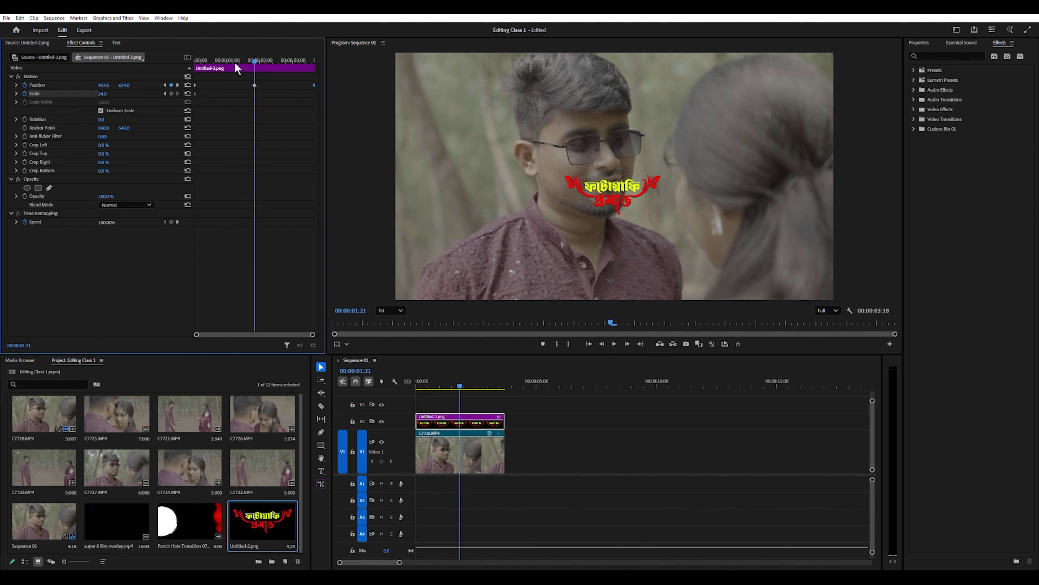
drag(107, 92, 130, 91)
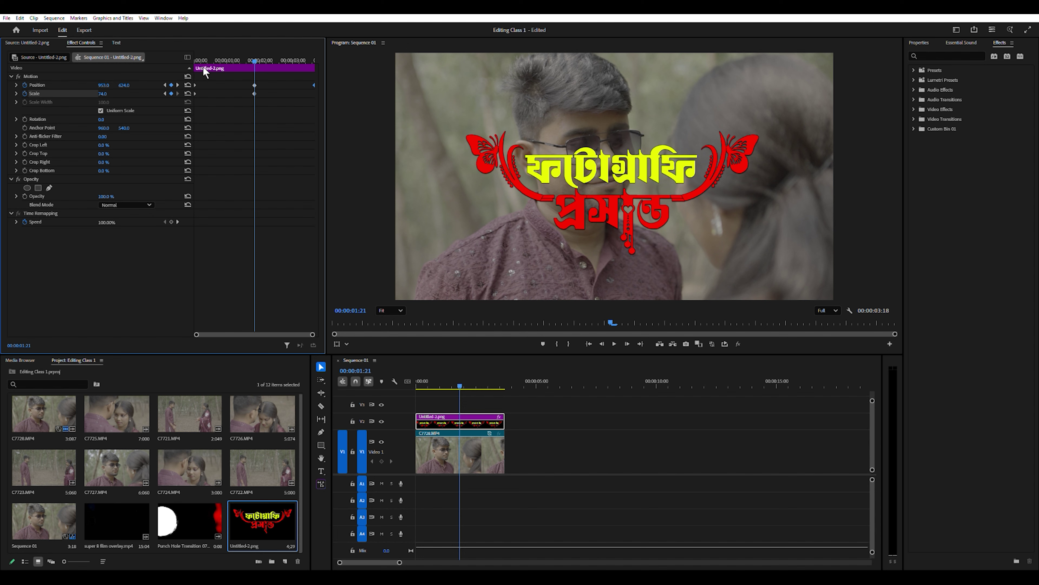
drag(254, 52, 313, 69)
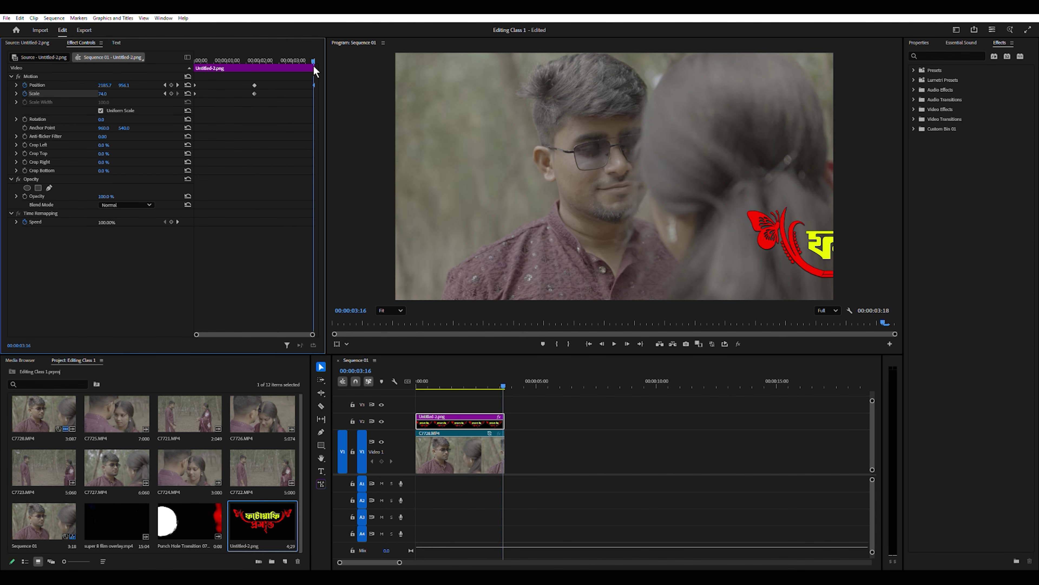
drag(105, 94, 84, 94)
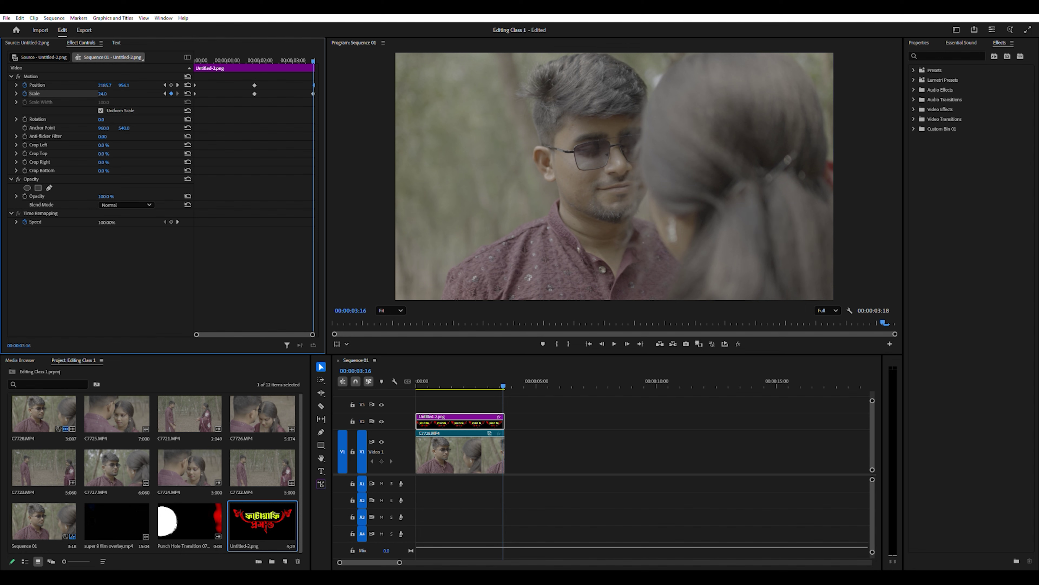
Shift the last Scale keyframe to the end of the clip and return the playhead to the sequence start
drag(313, 93, 314, 87)
click(344, 413)
key(Home)
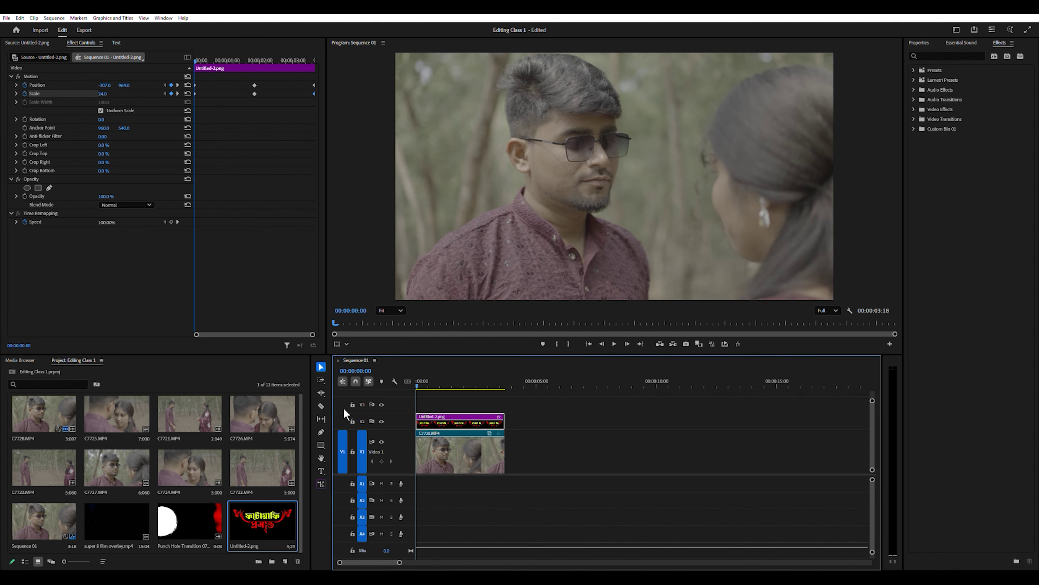
Play back the logo's Position and Scale animation, examine its middle point and return to the sequence start
key(space)
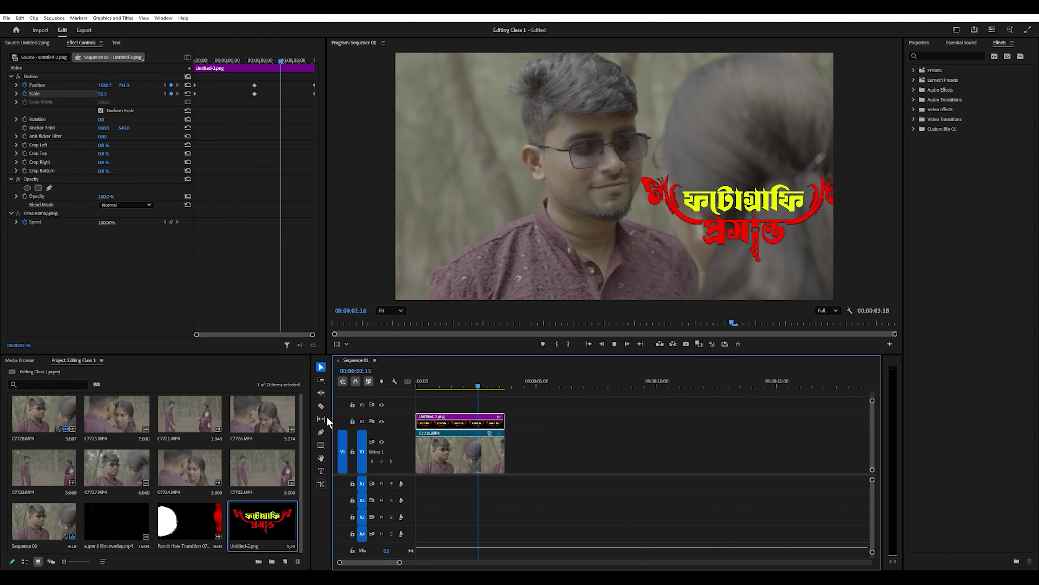
click(461, 385)
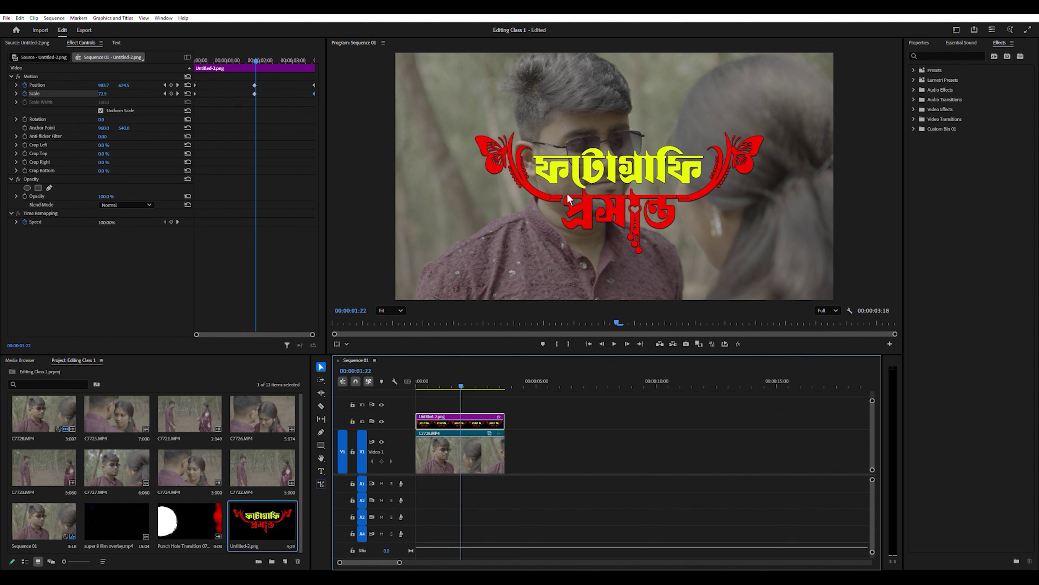
drag(461, 381, 399, 408)
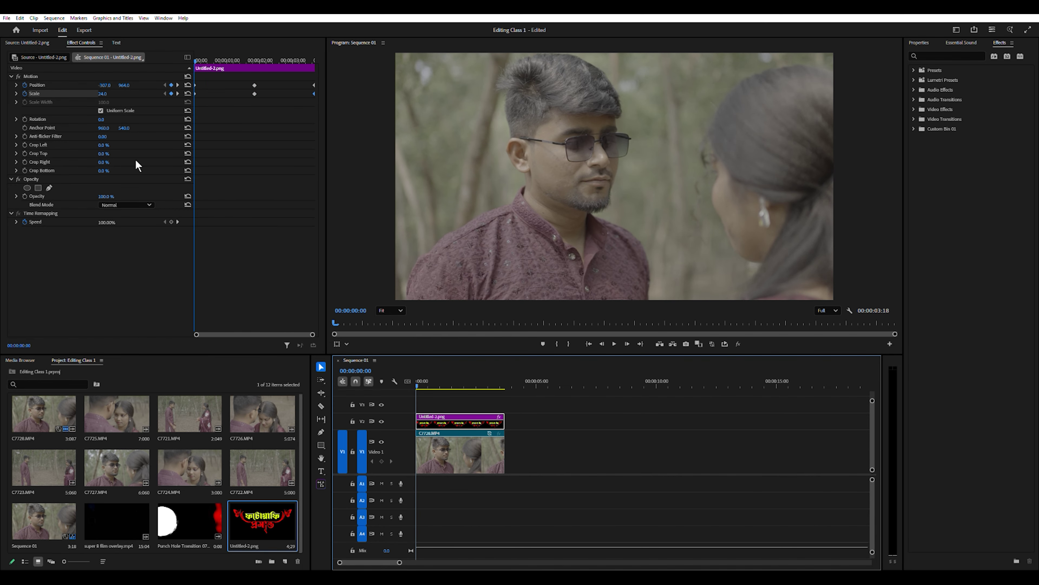
Keyframe the logo's Rotation at 0.0 at 00:00:00:00, at 1x7.0° at 00:00:01:21 and at 2x17.0° at 00:00:03:17
click(24, 118)
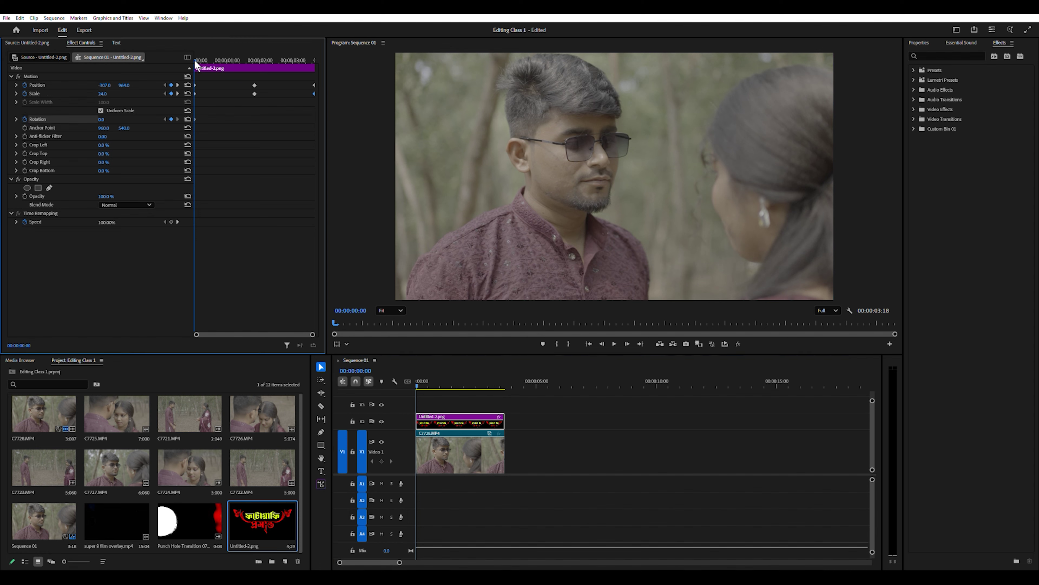
drag(195, 60, 255, 69)
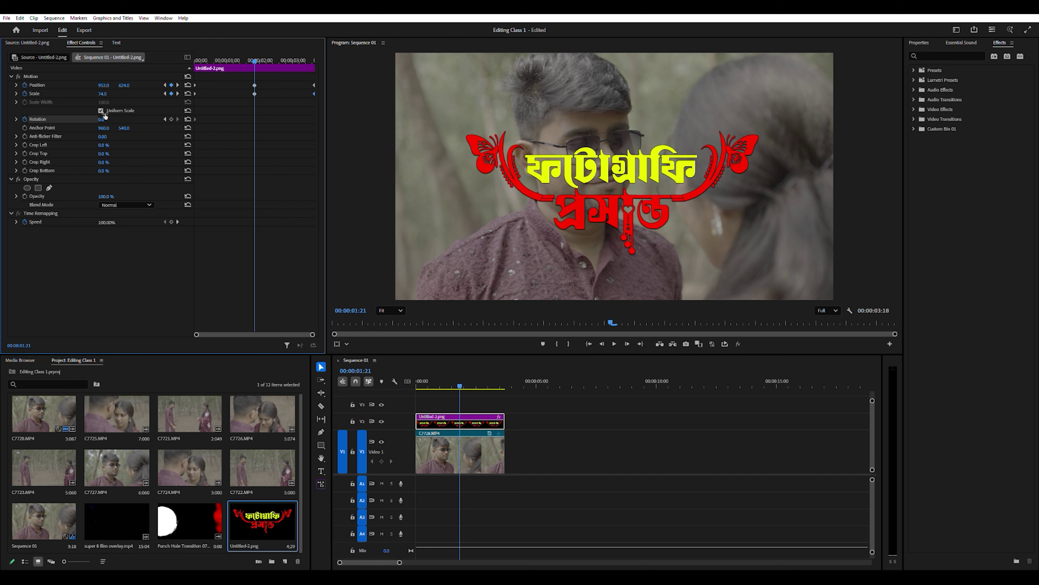
drag(102, 119, 251, 119)
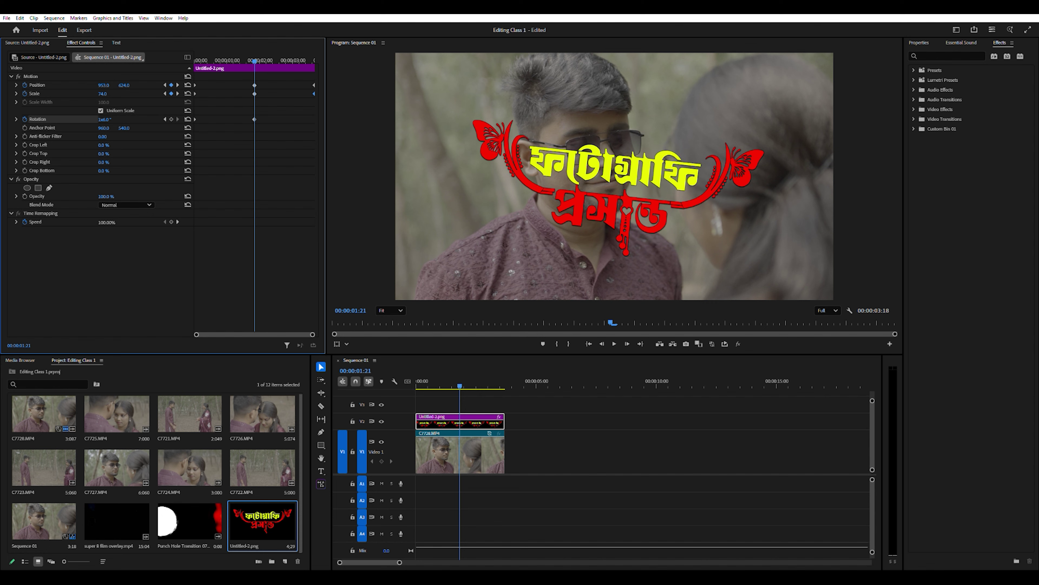
click(257, 51)
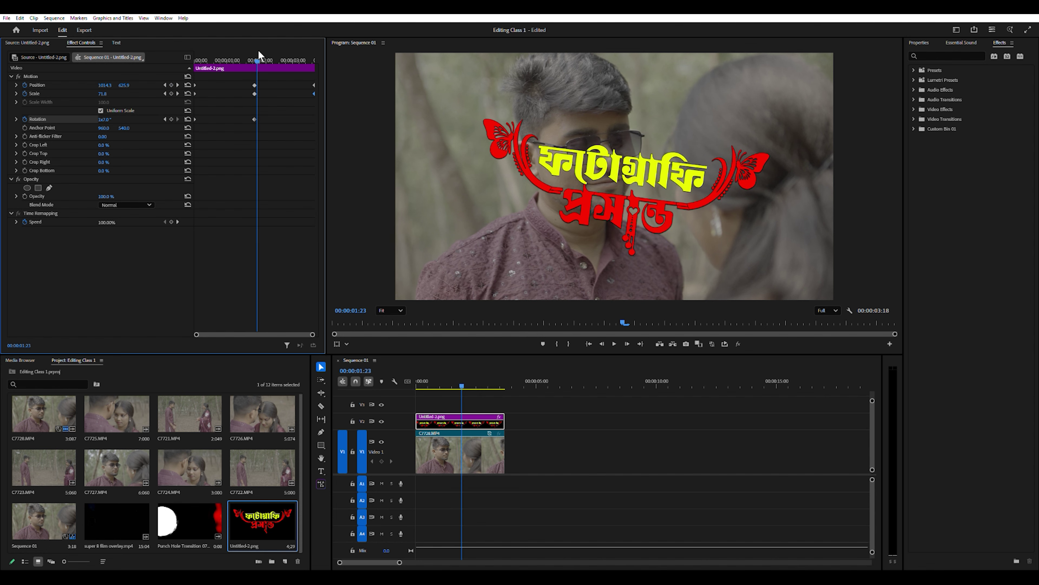
drag(258, 50, 321, 72)
drag(106, 117, 118, 118)
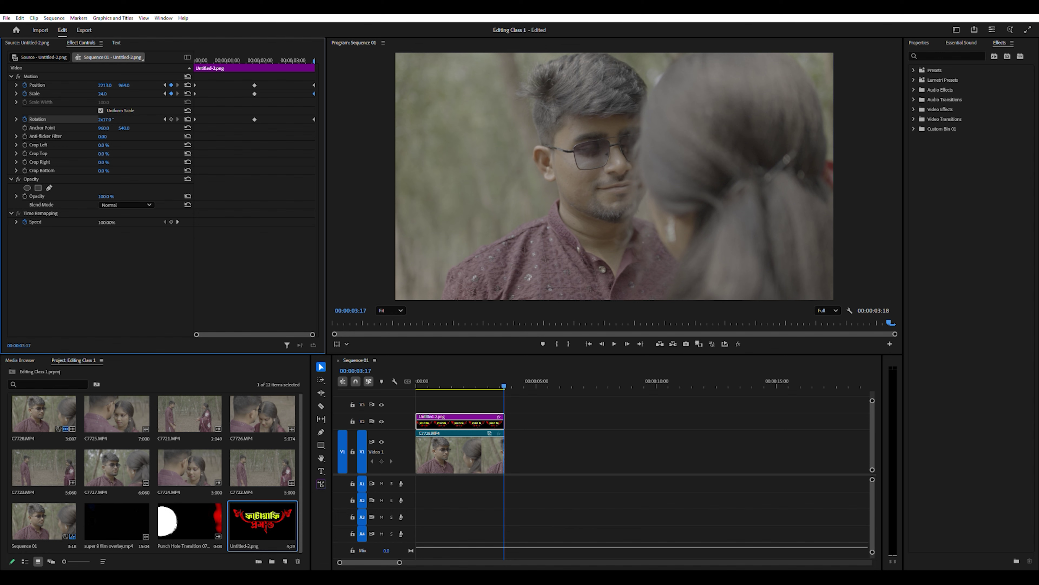
Scrub back to the sequence start and play the logo animation to check the added rotation
click(504, 375)
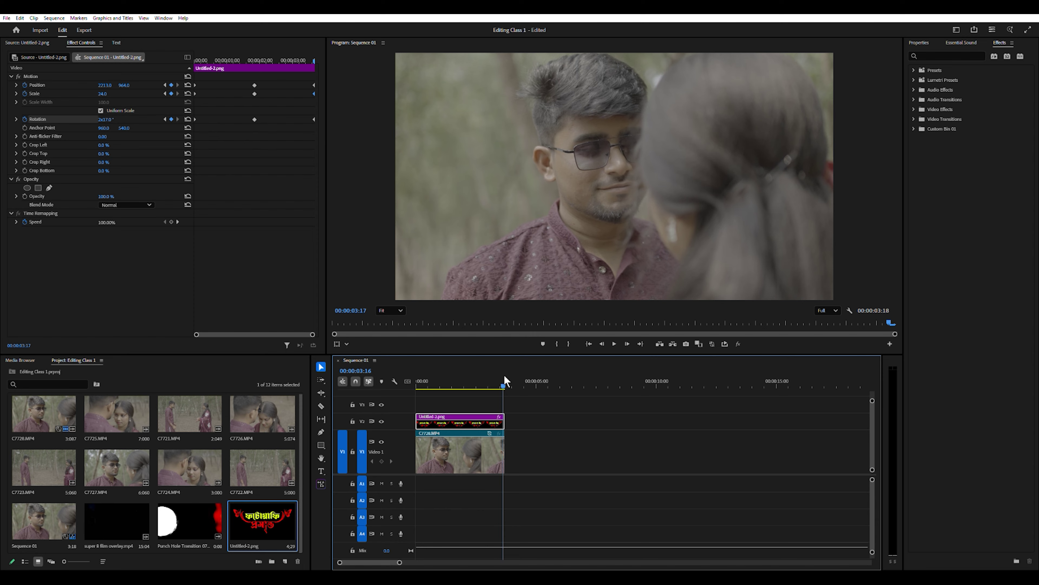
drag(504, 375, 358, 429)
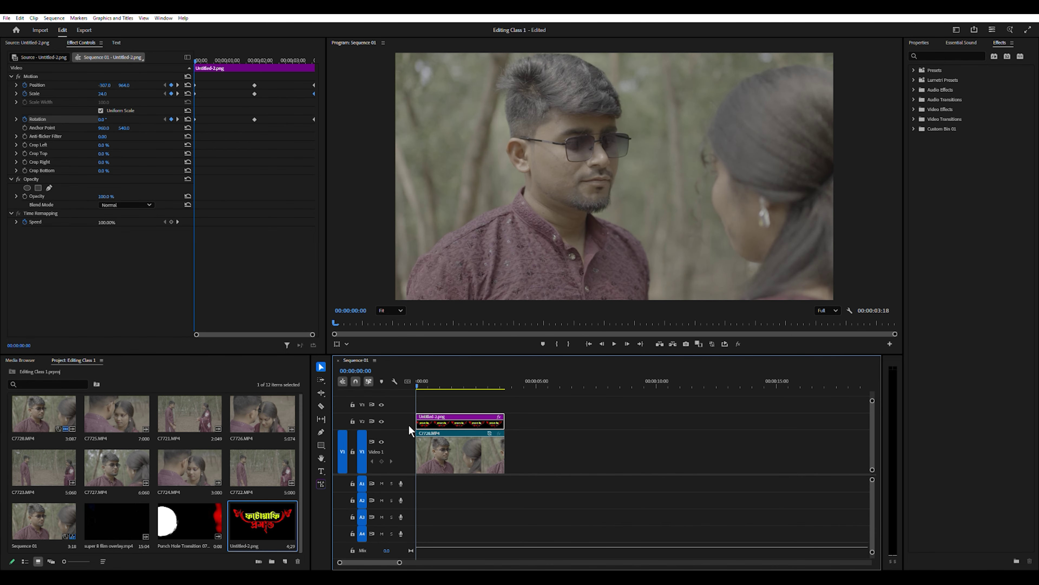
drag(417, 379, 388, 384)
key(space)
Keyframe the logo's Opacity at 0% at 00:00:00:00 and at 100% at 00:00:01:21
click(25, 196)
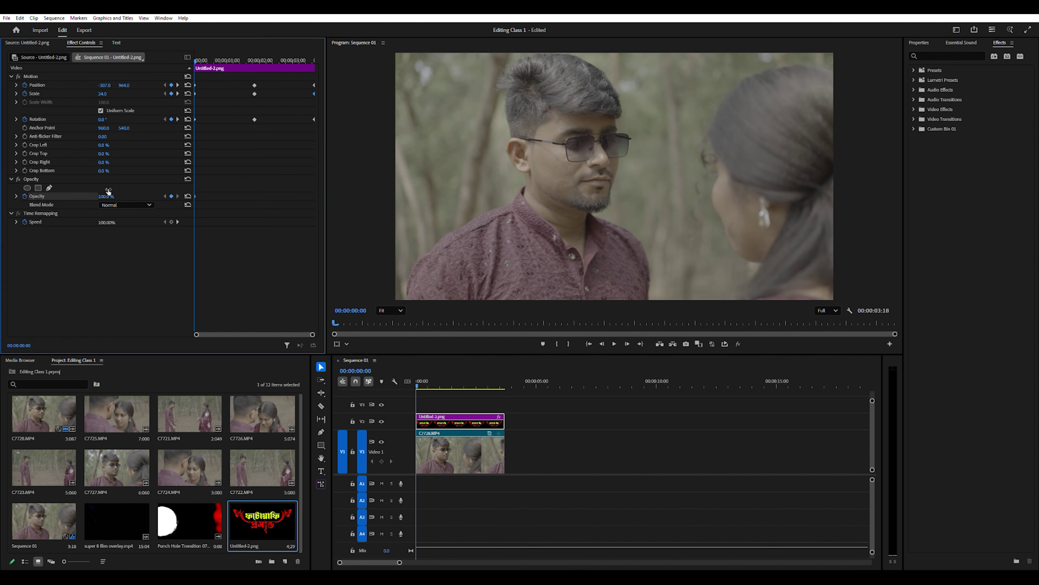
drag(108, 191, 65, 191)
drag(190, 60, 255, 73)
drag(103, 196, 148, 196)
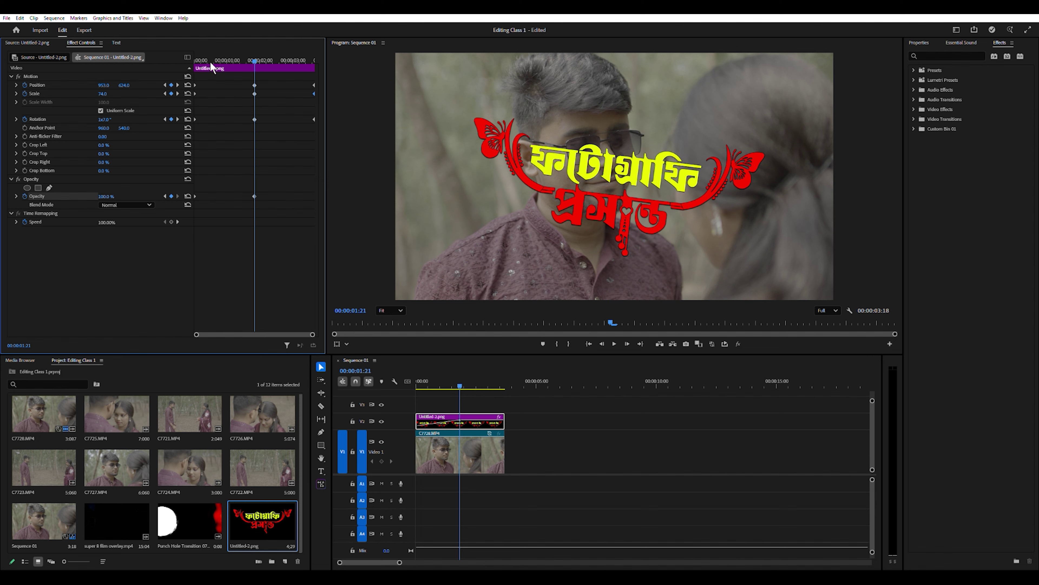
Keyframe the logo's Opacity at 0% at 00:00:03:16 and shift that keyframe to the end of the clip
drag(254, 60, 313, 76)
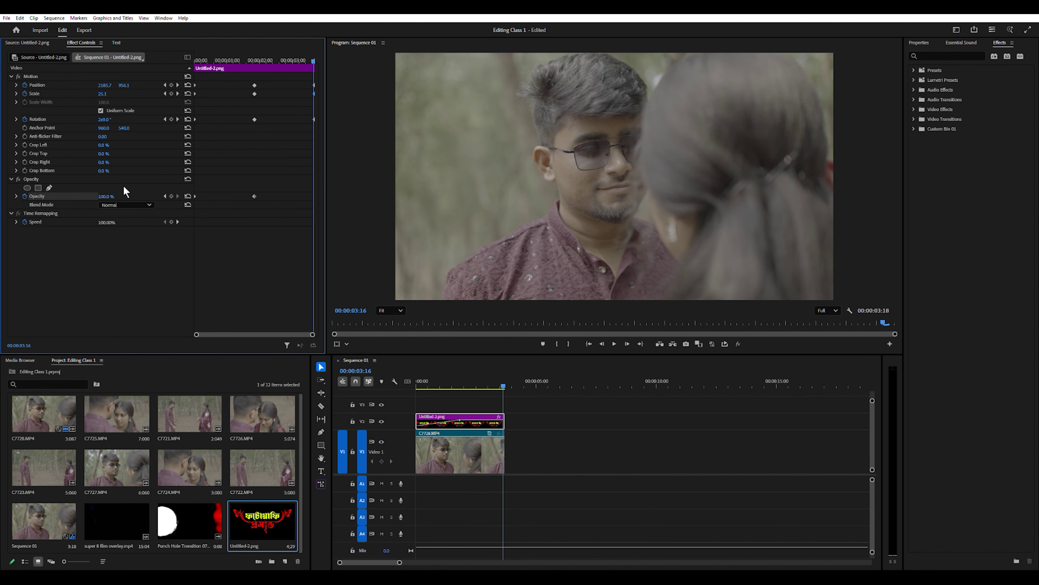
drag(106, 196, 88, 196)
drag(313, 196, 331, 191)
Play the sequence from the start to review the logo's fade-in and fade-out, and return to the beginning
drag(495, 378, 329, 412)
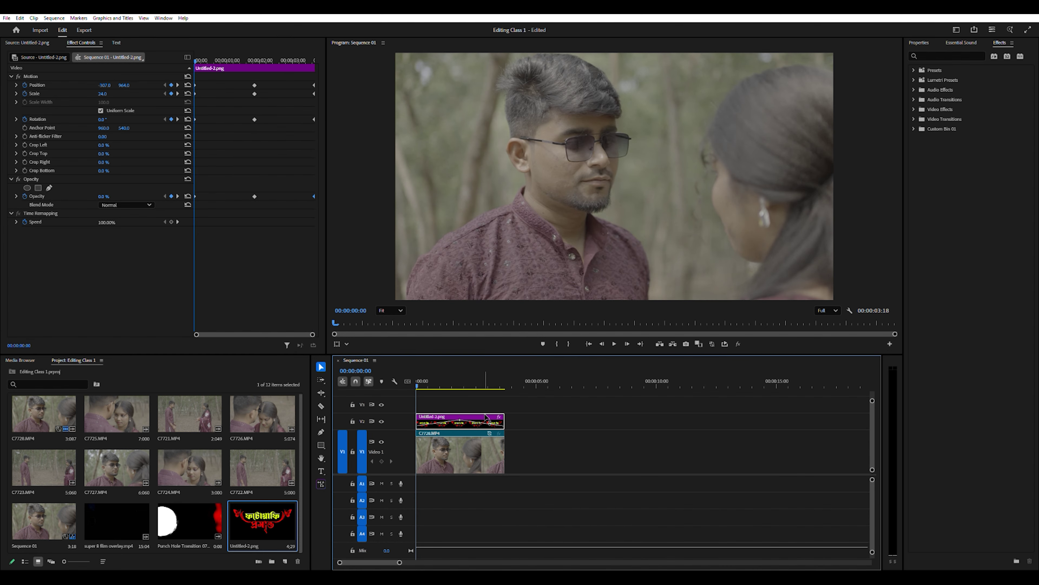
key(space)
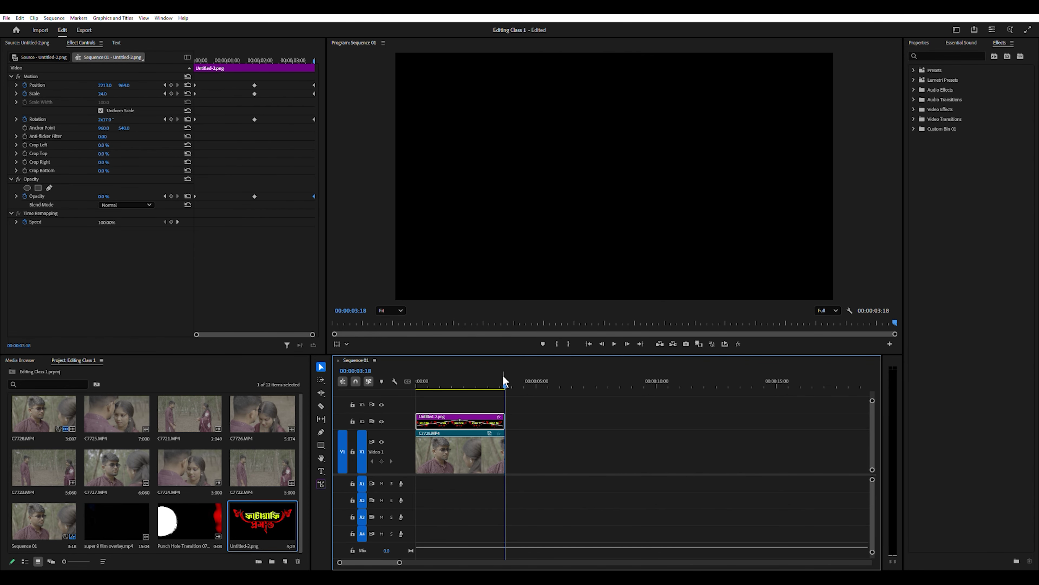
click(425, 394)
drag(426, 396, 389, 411)
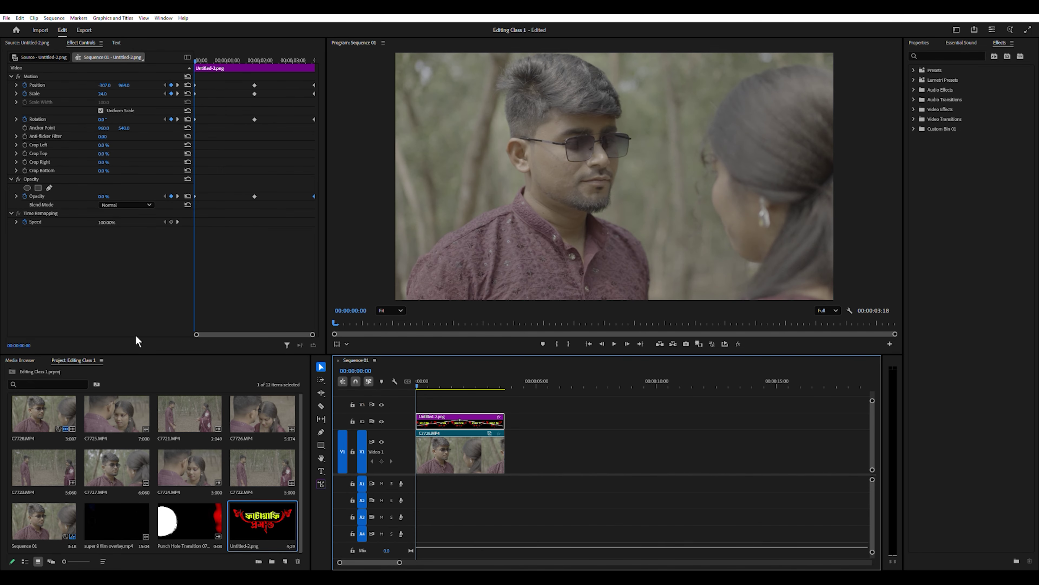
drag(417, 382, 409, 409)
Slow the video clip C7728.MP4 under the logo to 50% speed
click(471, 460)
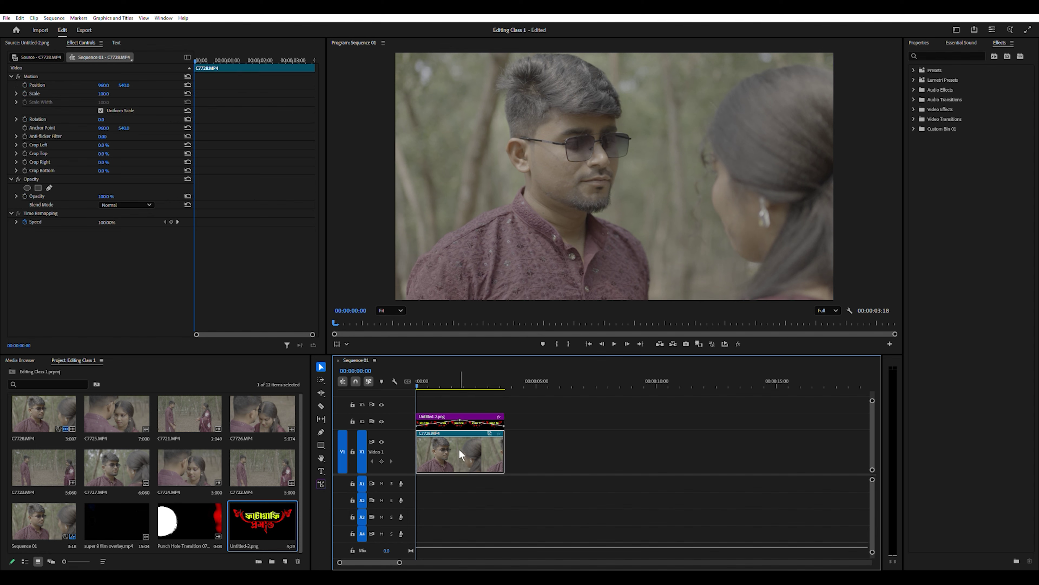
mouse_move(424, 384)
mouse_down()
mouse_move(450, 383)
mouse_move(431, 386)
mouse_up()
key(Home)
key(ctrl+s)
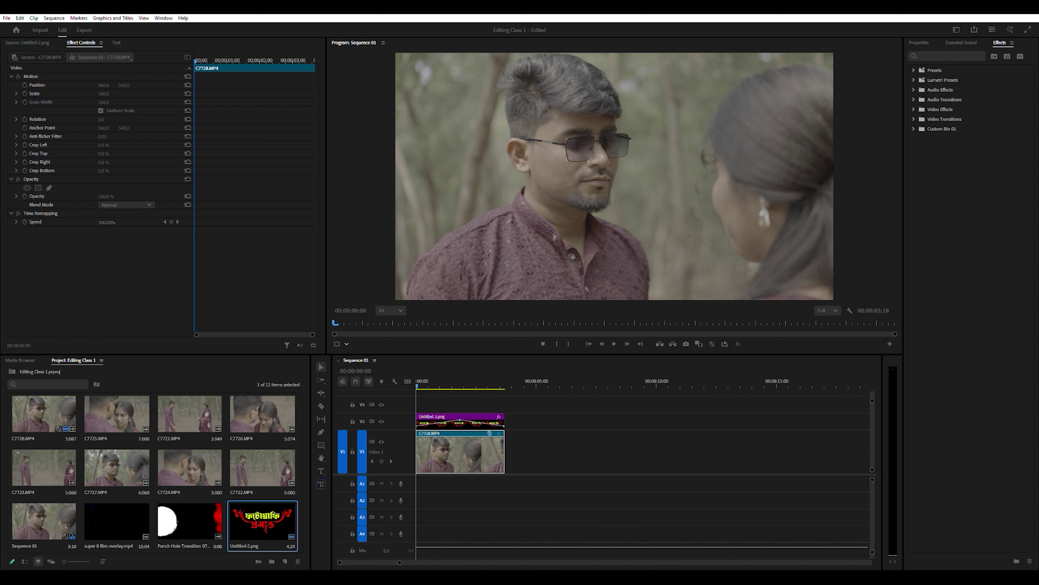
click(529, 329)
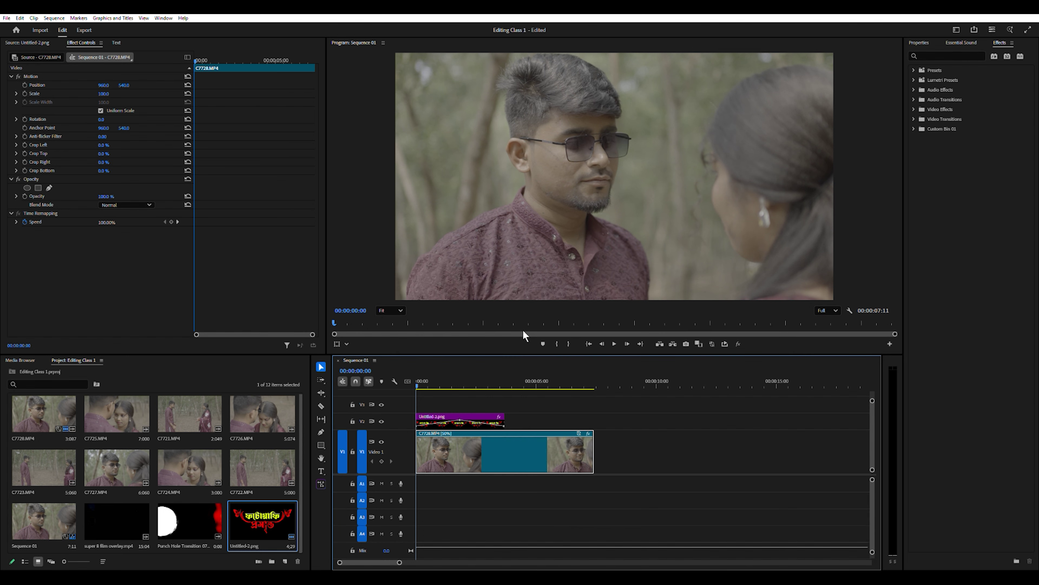
Lengthen the logo clip Untitled-2.png to 00:00:07:18 and return the playhead to the sequence start
click(441, 375)
drag(442, 374, 464, 374)
click(478, 415)
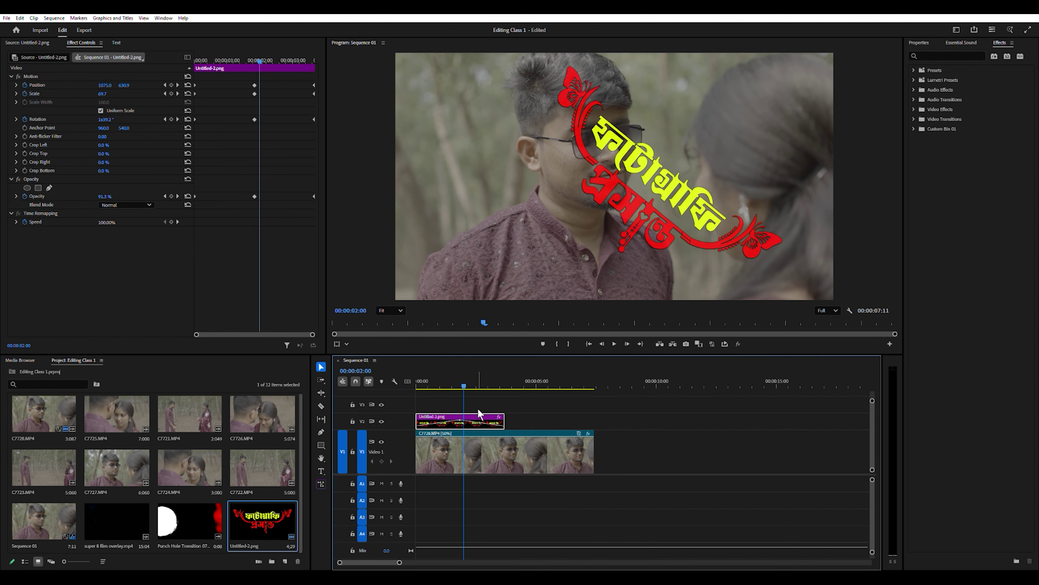
key(j)
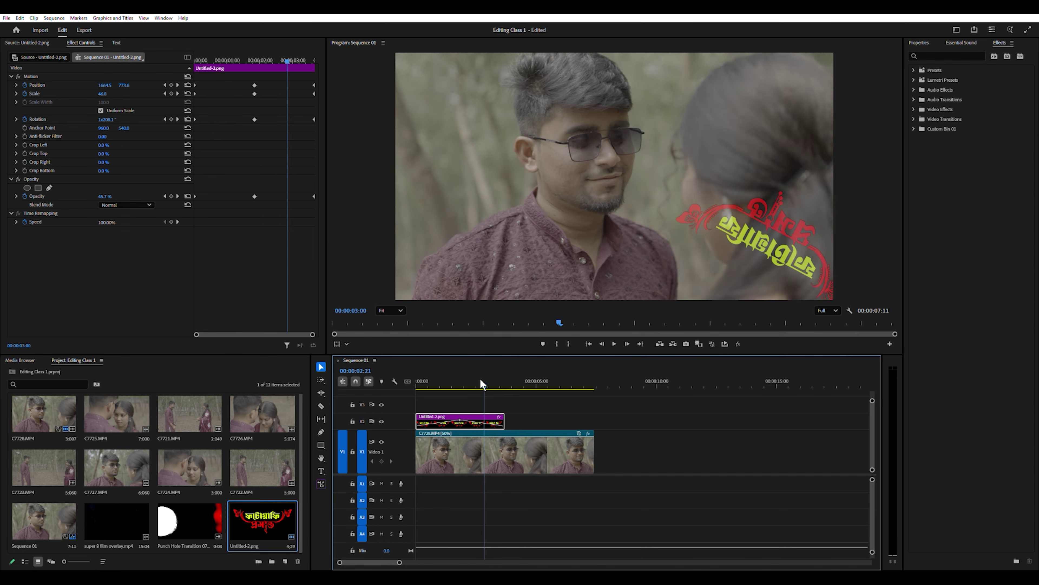
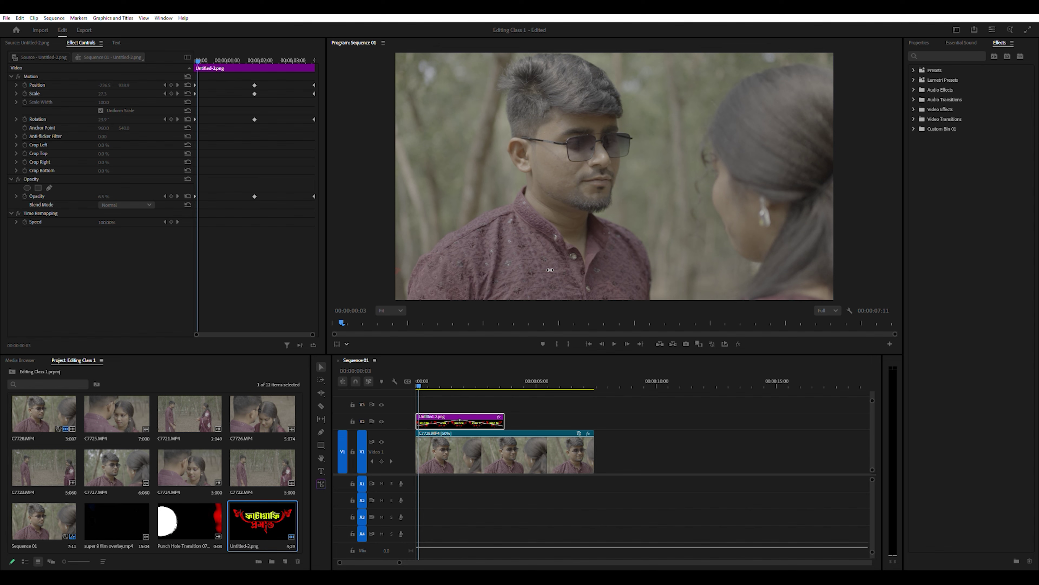
click(532, 328)
drag(423, 381, 421, 404)
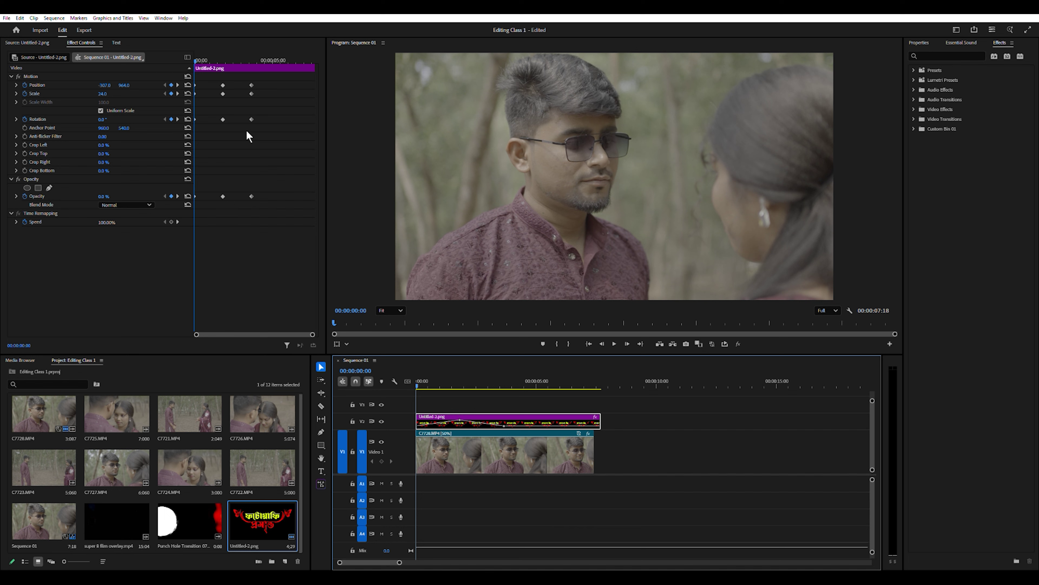
Shift the last Position, Scale, Rotation and Opacity keyframes to the logo clip's end and the middle ones to about 4 seconds
drag(251, 196, 331, 189)
drag(263, 192, 258, 195)
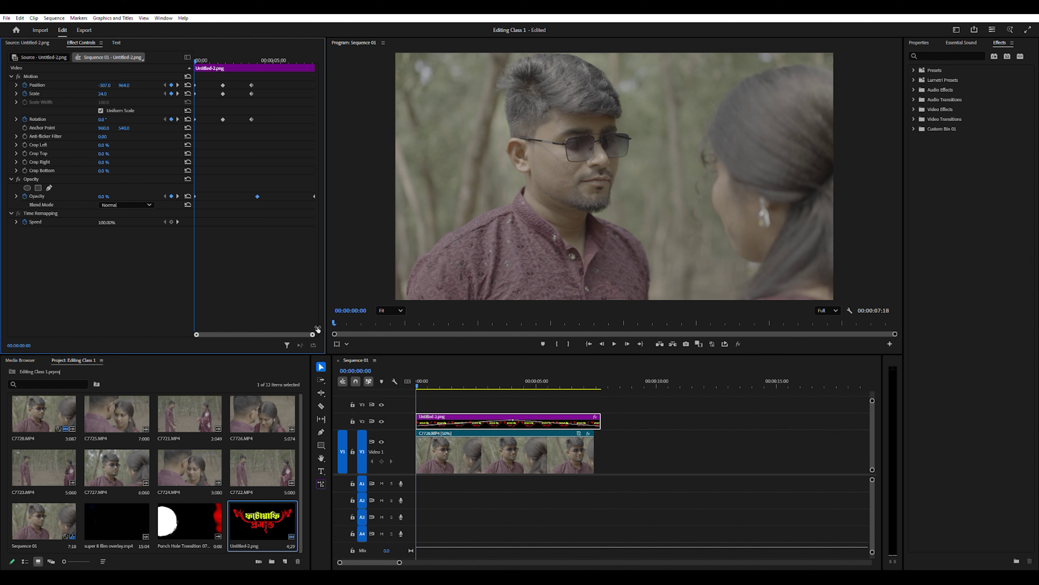
drag(315, 332, 388, 338)
drag(222, 119, 303, 88)
drag(224, 84, 258, 91)
Play back the lengthened logo animation and scrub to about 00:00:04:02
key(space)
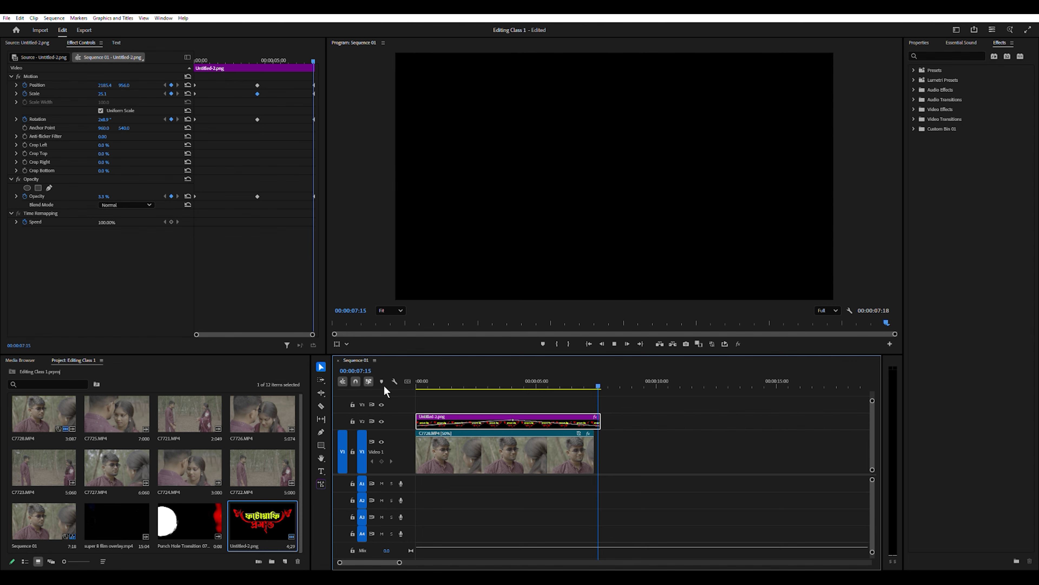
drag(475, 382, 354, 386)
drag(430, 380, 513, 377)
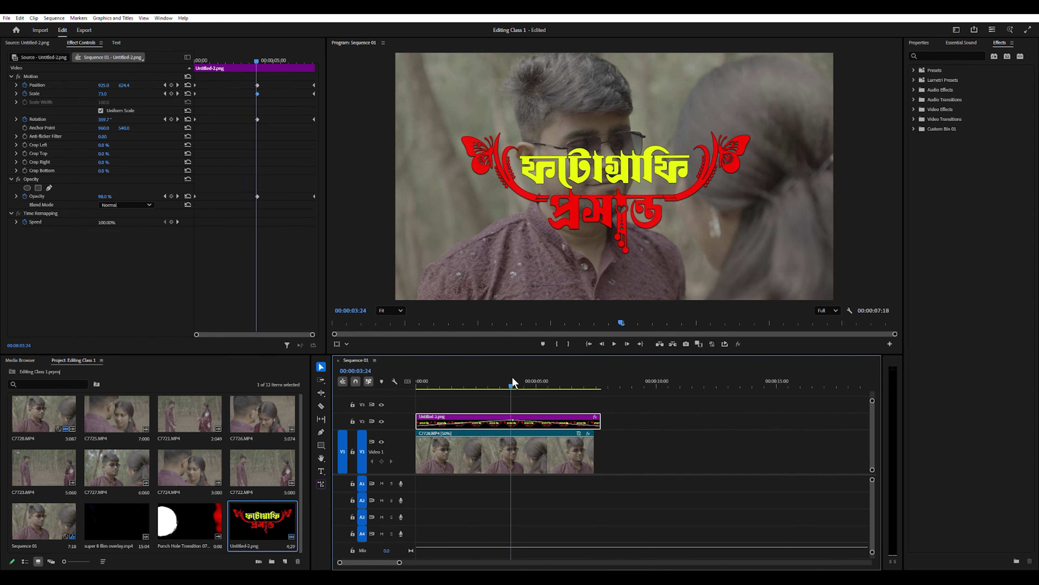
Preview the animation with proxies turned on, switch proxies off again and scrub through the sequence
click(711, 339)
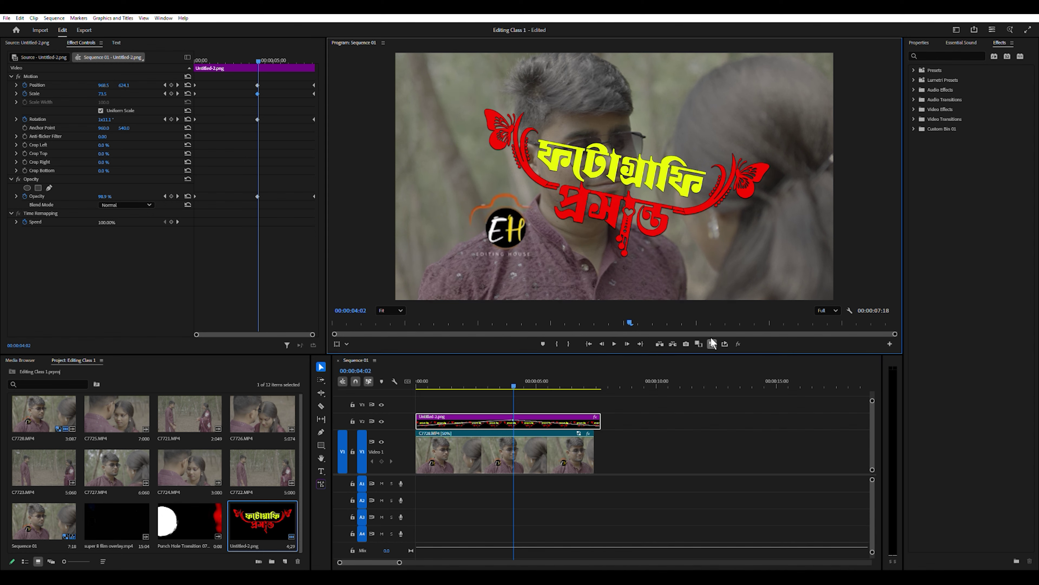
drag(513, 377, 431, 398)
key(space)
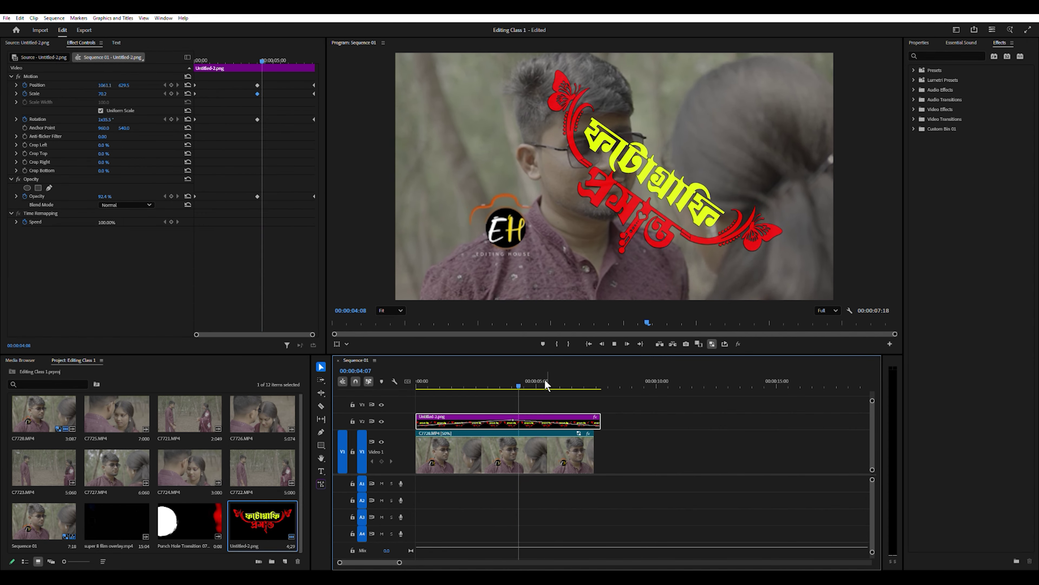
key(Home)
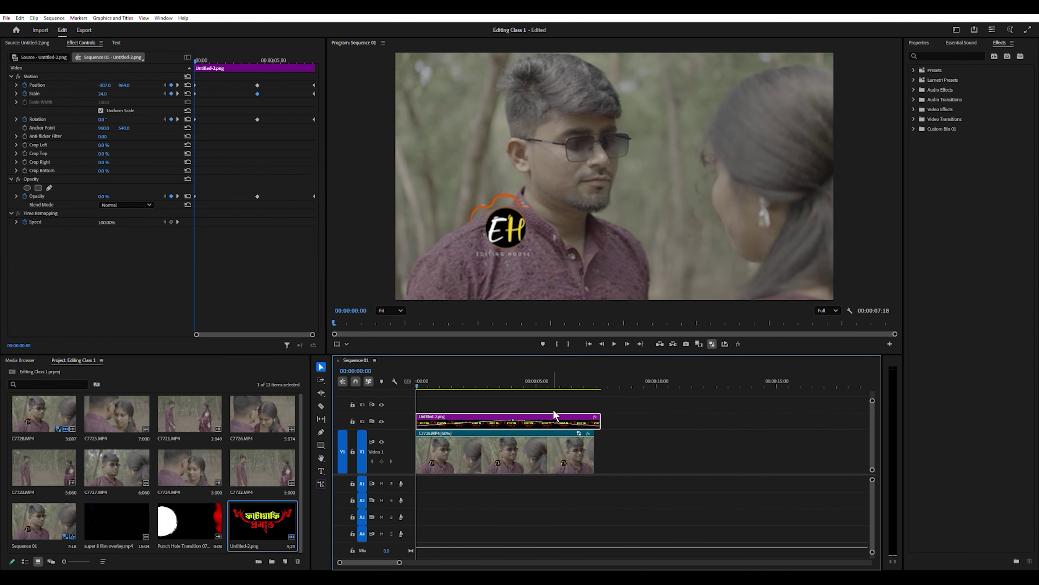
click(712, 344)
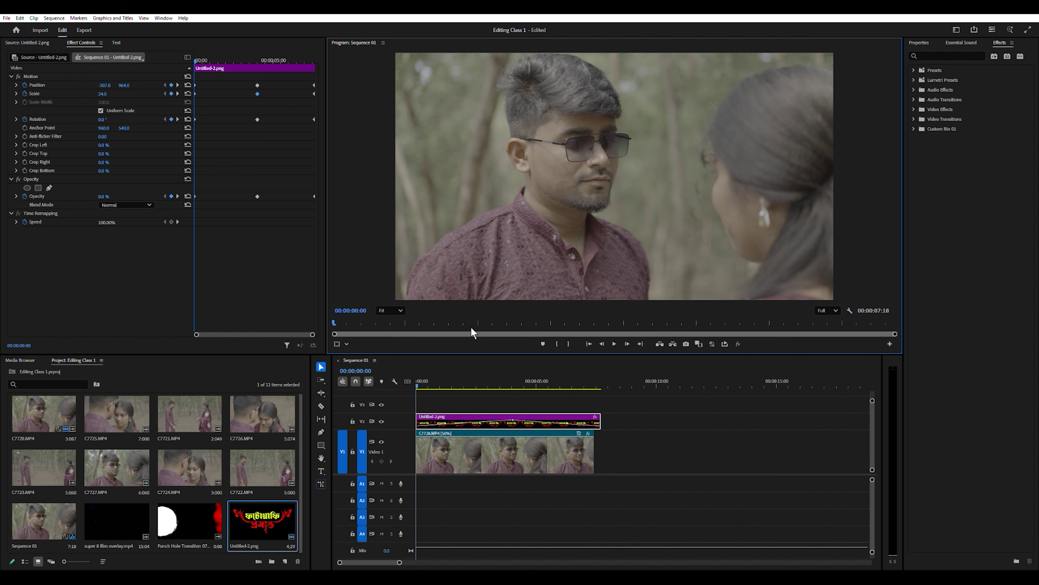
mouse_move(458, 383)
mouse_down()
mouse_move(529, 385)
mouse_move(419, 387)
mouse_move(475, 386)
mouse_up()
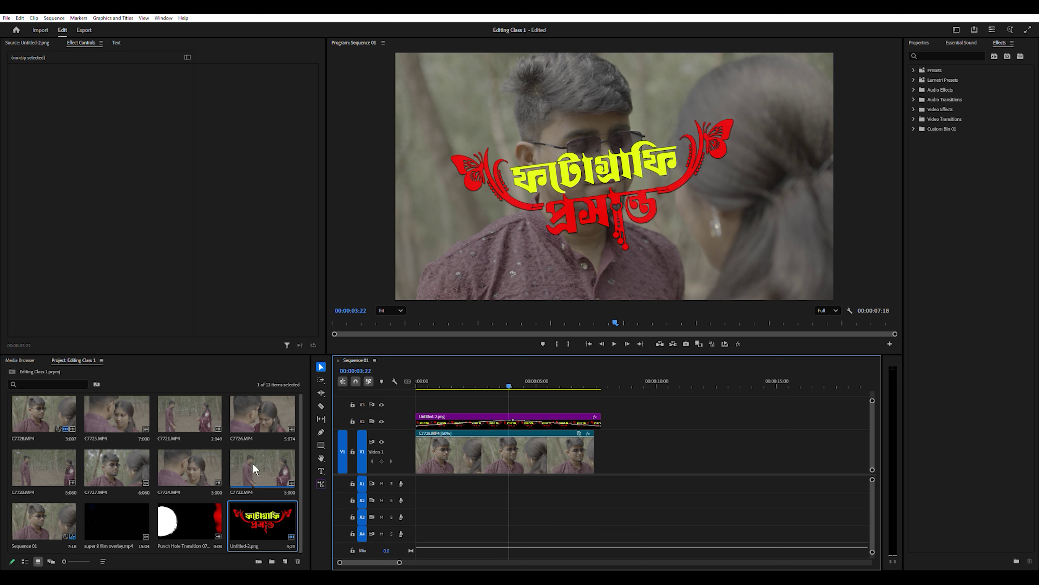
Delete the clip C7728.MP4 from the sequence and remove C7724.MP4 from the project
click(547, 449)
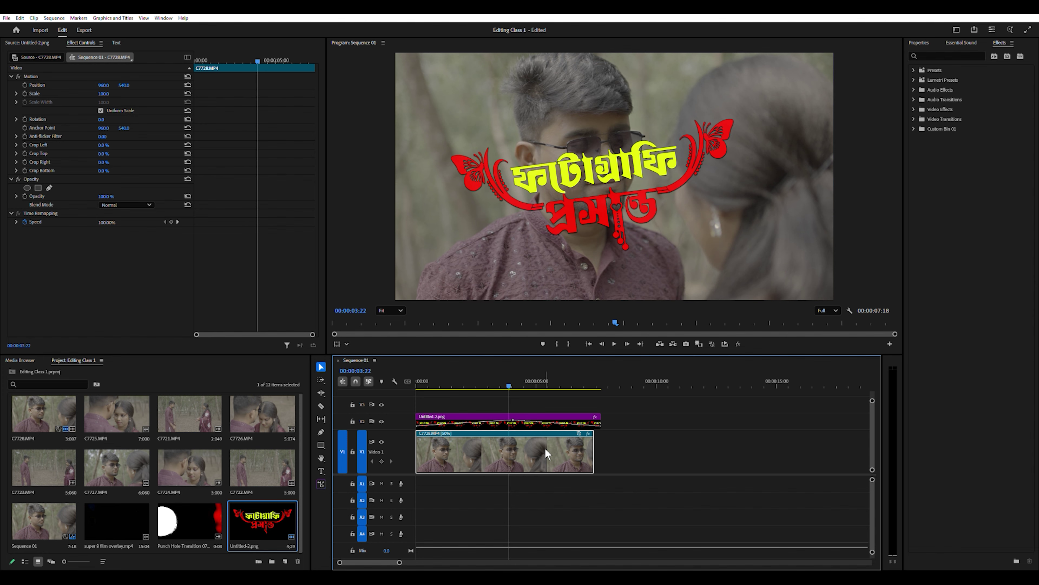
key(Delete)
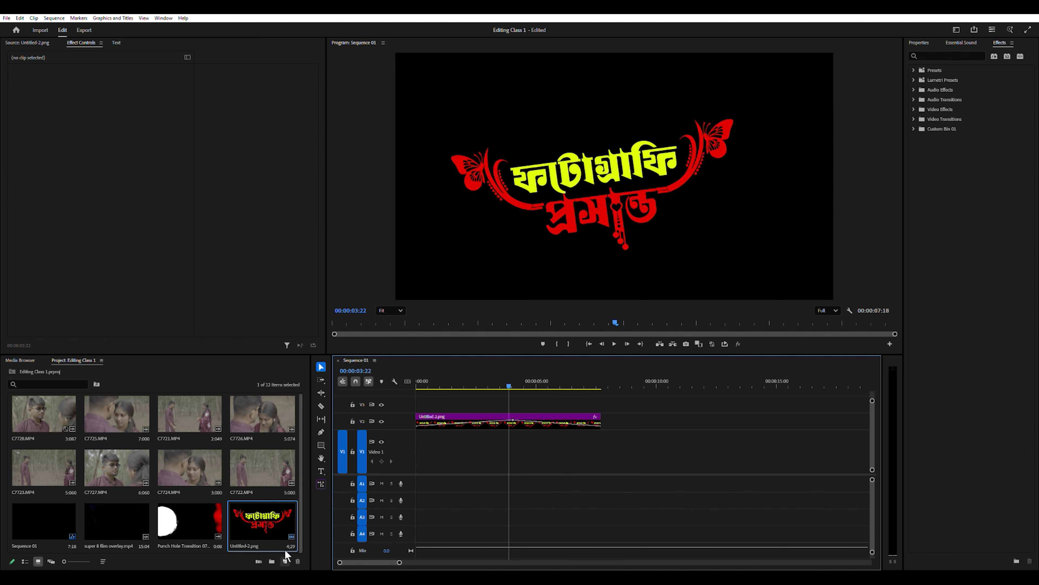
click(168, 482)
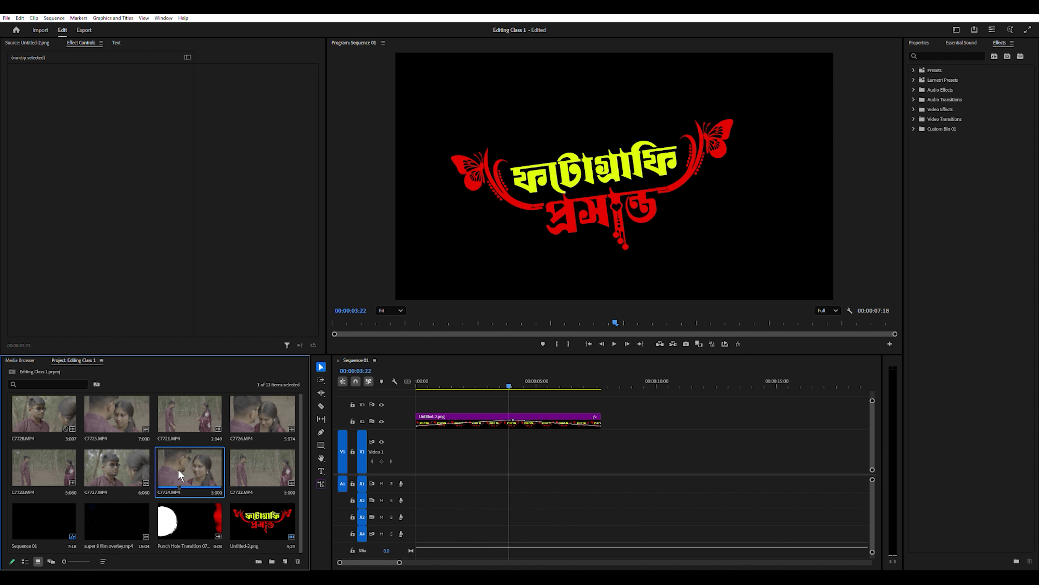
key(Delete)
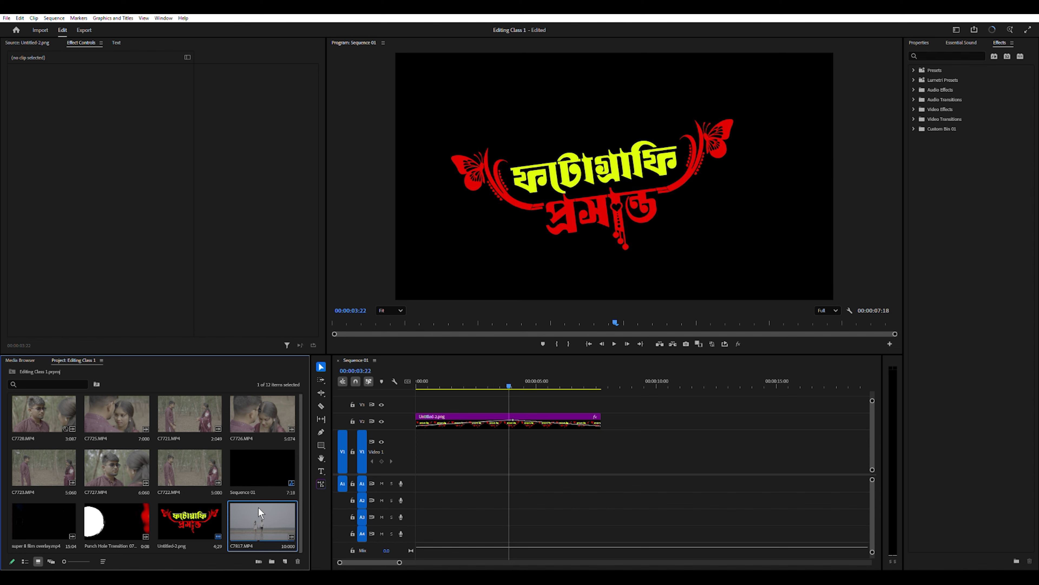
Import the beach clips C7812.MP4 to C7825.MP4 into the project and look through their thumbnails
click(275, 554)
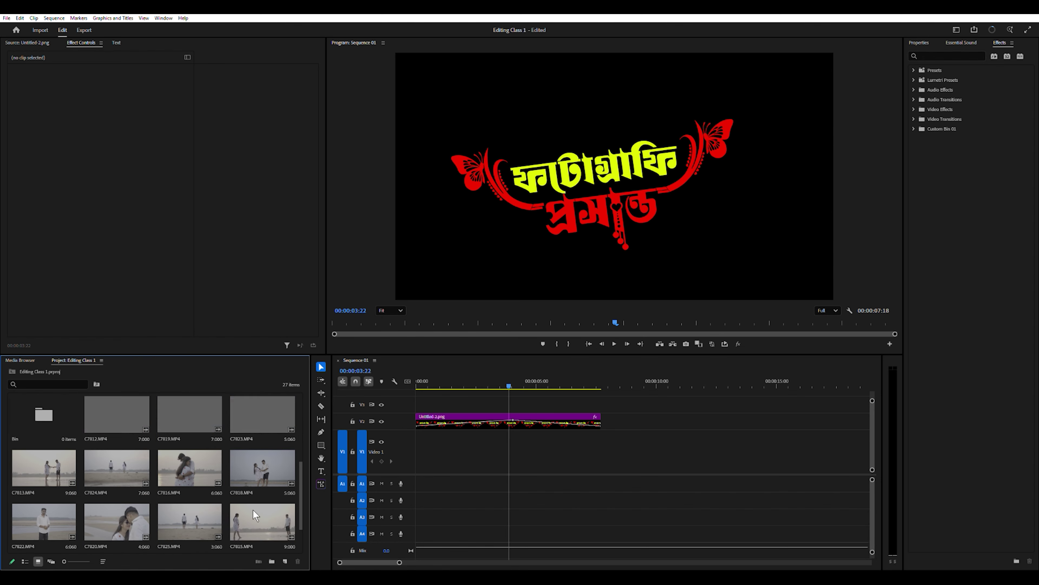
scroll(253, 509, down, 1)
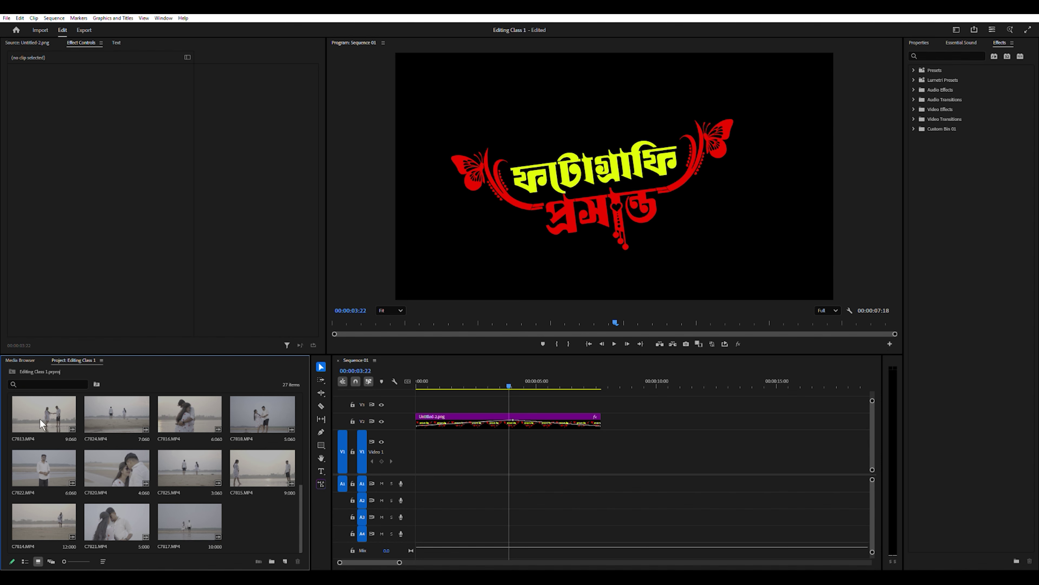
scroll(129, 441, up, 2)
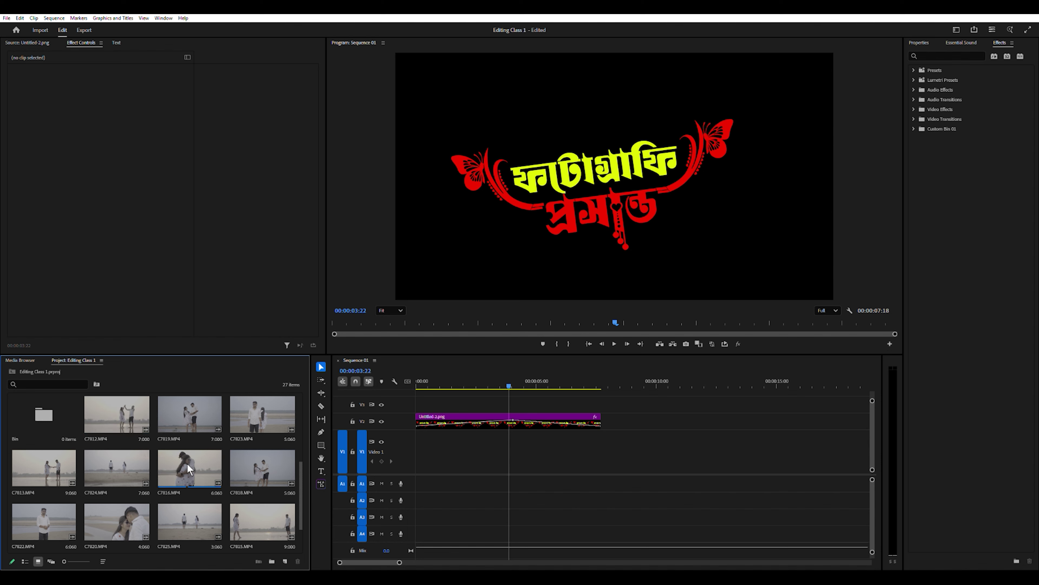
Preview the beach clips C7812.MP4, C7819.MP4 and C7823.MP4 in the Source Monitor
double_click(99, 407)
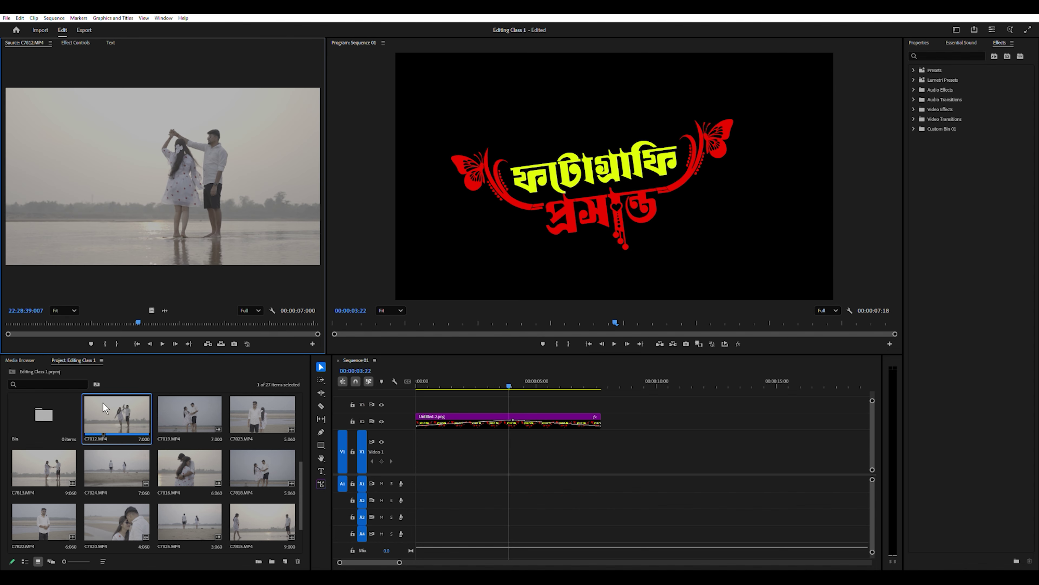
click(54, 313)
key(space)
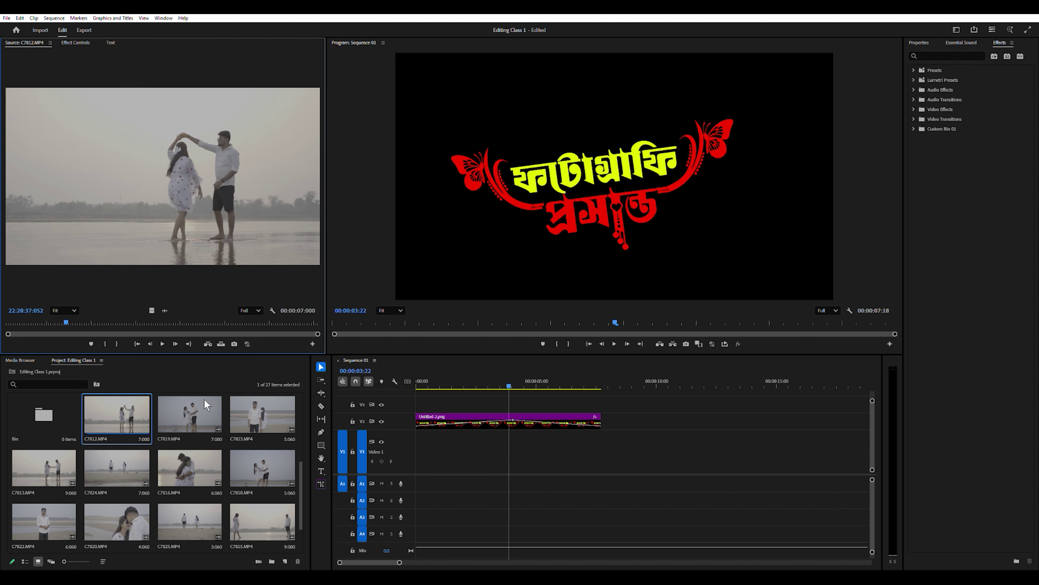
double_click(187, 396)
double_click(267, 407)
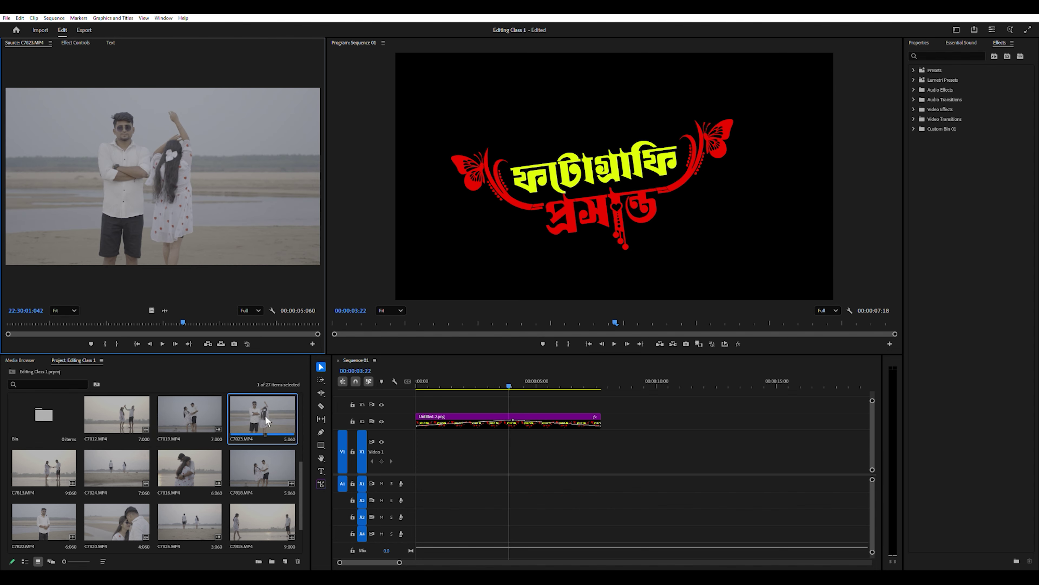
scroll(263, 463, down, 2)
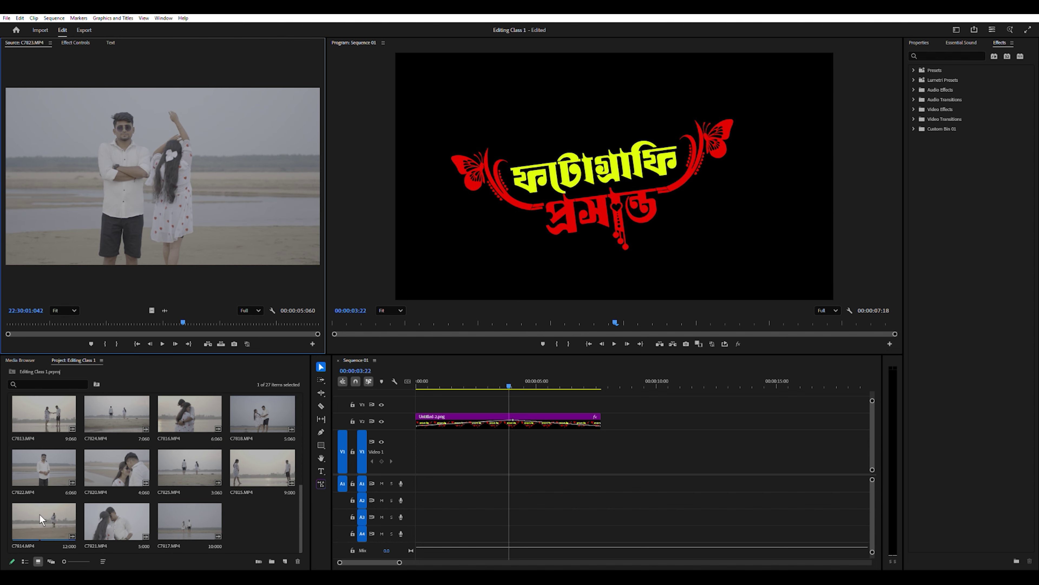
Open C7817.MP4 in the Source Monitor, mark an In point at 22:29:22:033 and place its video at the start of V1
double_click(200, 517)
key(space)
drag(139, 323, 73, 325)
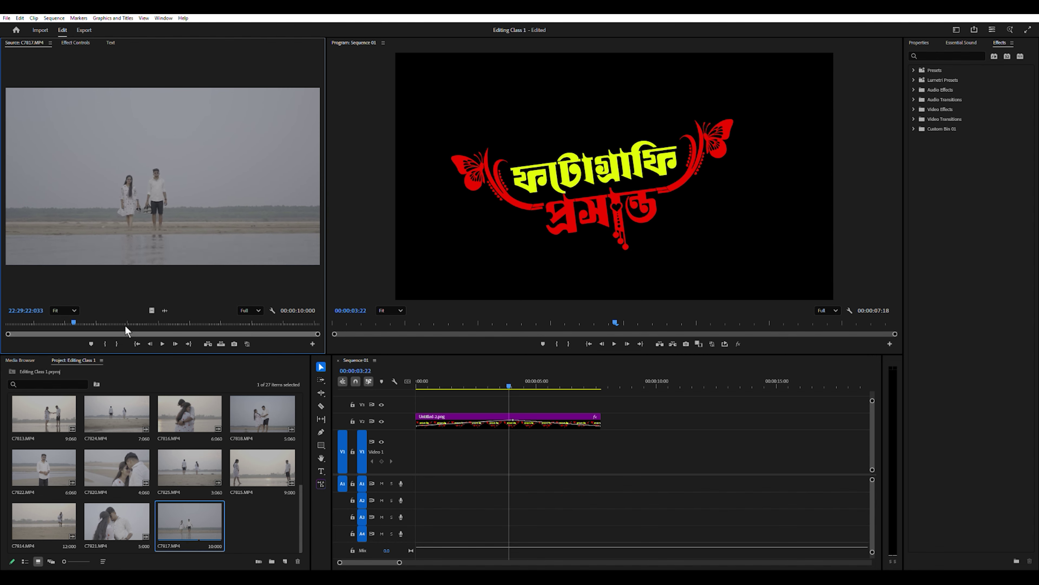
click(105, 343)
drag(198, 323, 392, 462)
drag(160, 309, 417, 444)
Delete the logo clip Untitled-2.png from V2 and scrub through C7817.MP4 to about 00:00:01:05
click(483, 417)
key(Delete)
click(537, 462)
drag(515, 387, 446, 392)
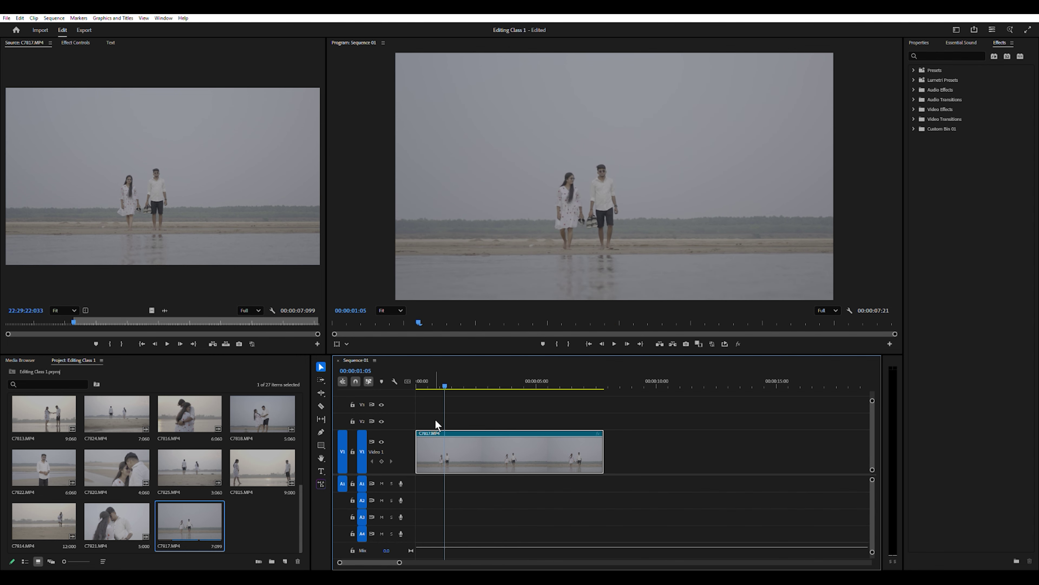
Trim the beginning of C7817.MP4 so it starts at the sequence start and shorten its end to 00:00:06:00
drag(421, 444, 441, 452)
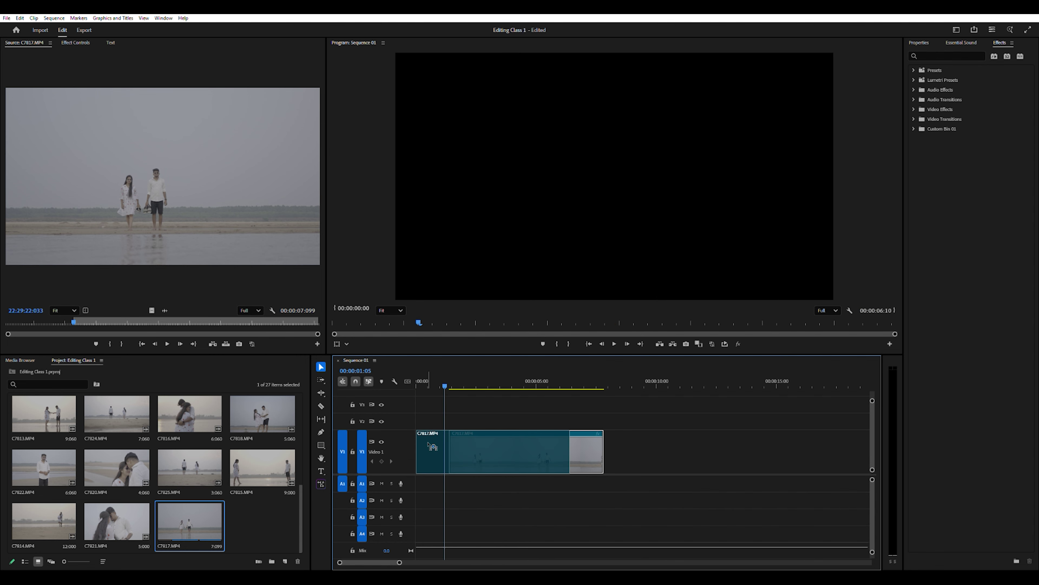
key(Home)
key(space)
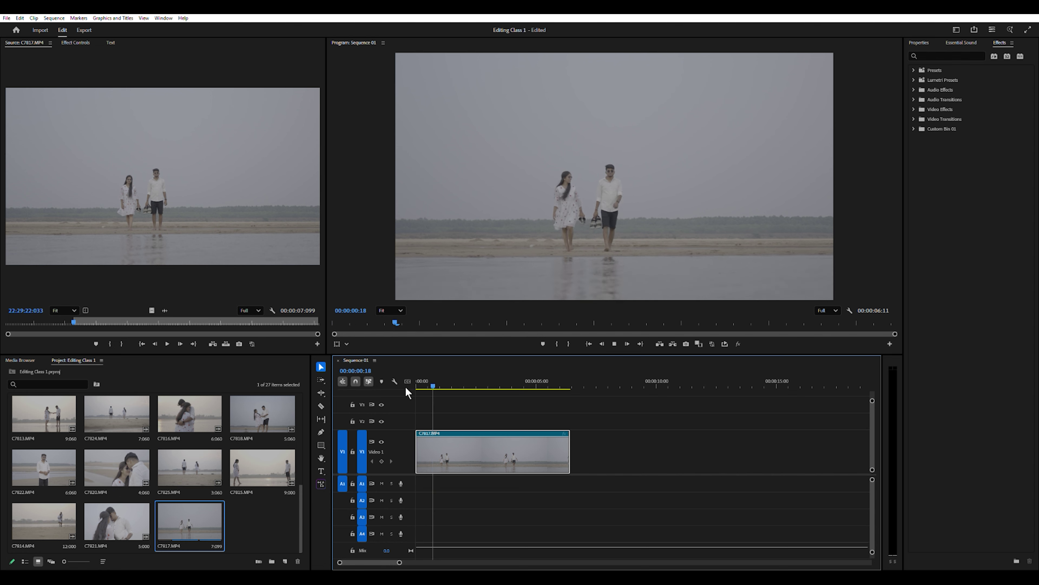
click(498, 381)
drag(498, 381, 565, 402)
drag(569, 451, 560, 450)
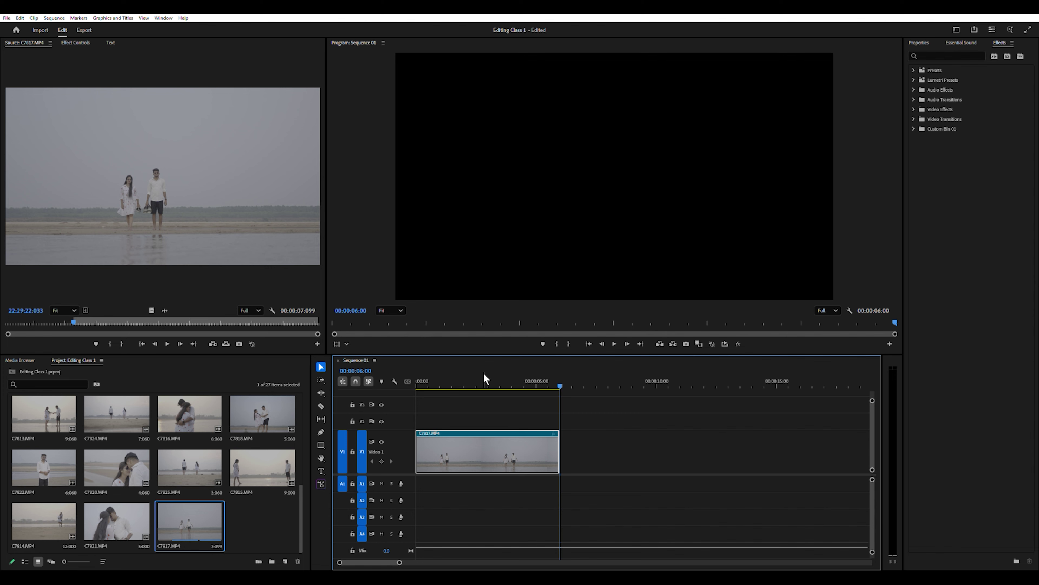
Scrub through C7817.MP4, open its effect settings and display the Time Remapping speed line on the timeline clip
key(Home)
drag(414, 388, 493, 422)
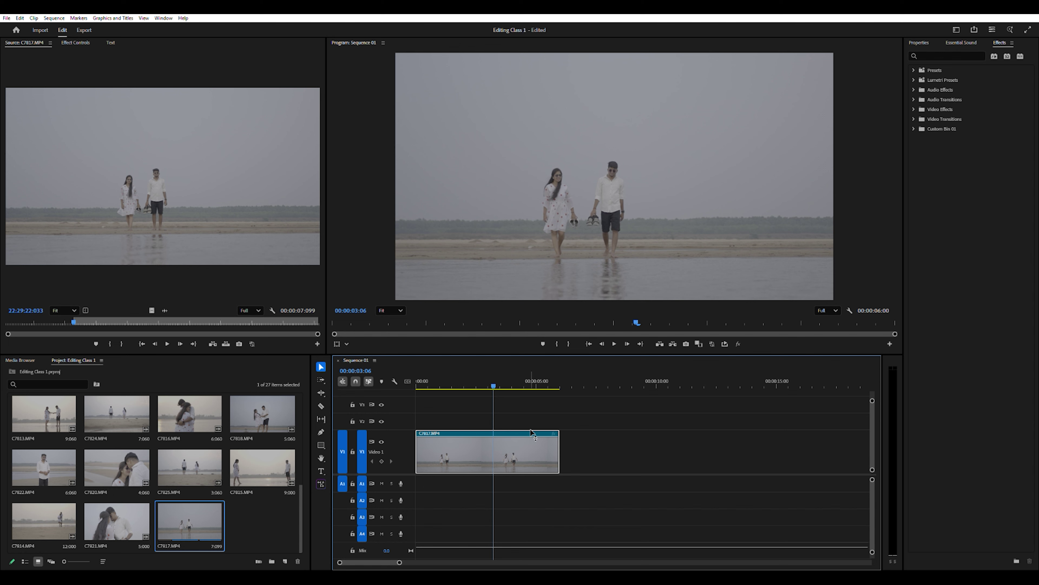
click(556, 430)
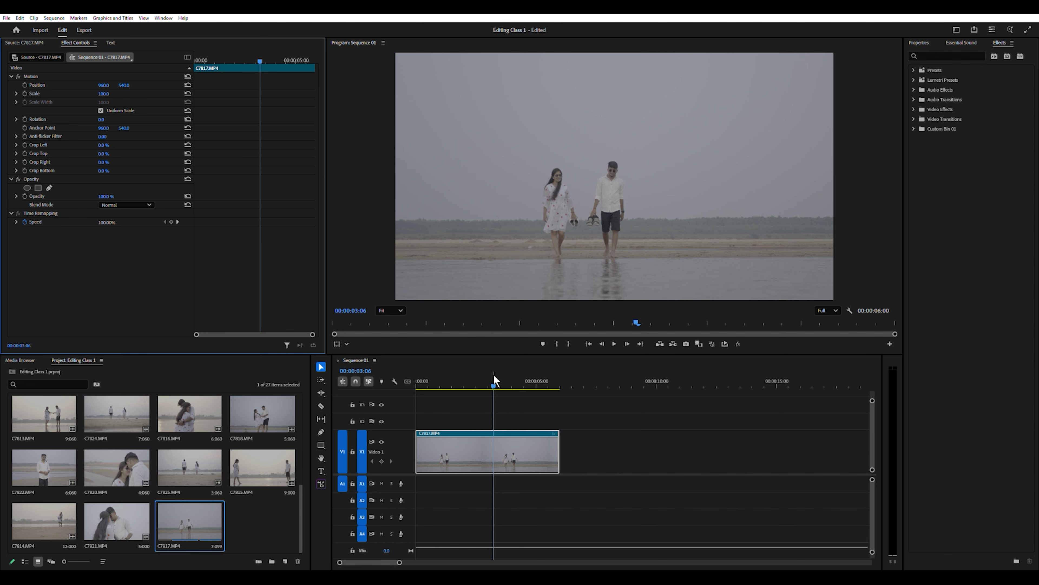
drag(496, 381, 437, 385)
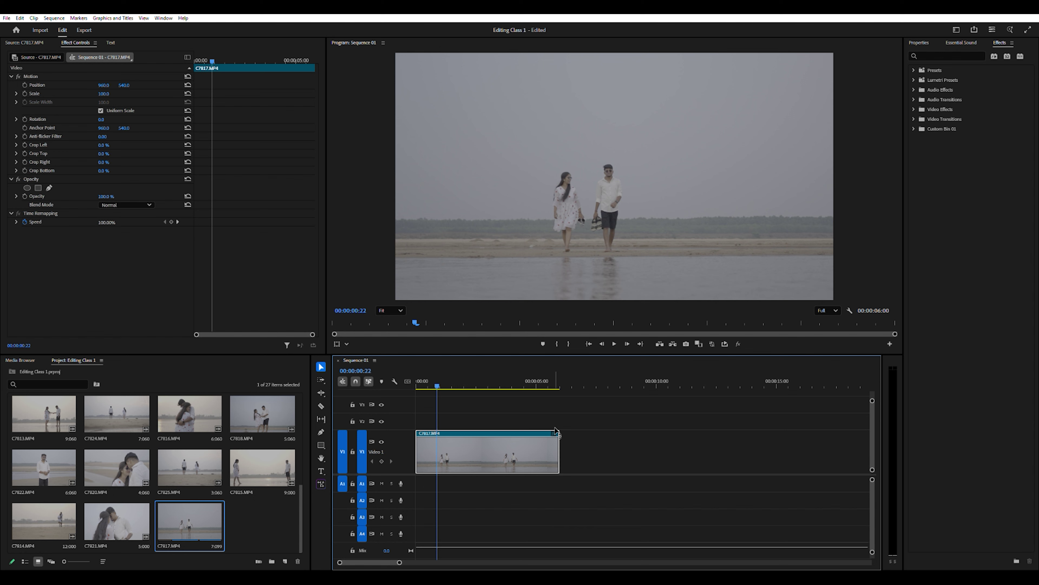
key(shift+5)
key(shift+3)
Add Time Remapping speed keyframes to C7817.MP4 at 00:00:03:11 and 00:00:04:17
drag(494, 436, 501, 397)
drag(436, 376, 502, 397)
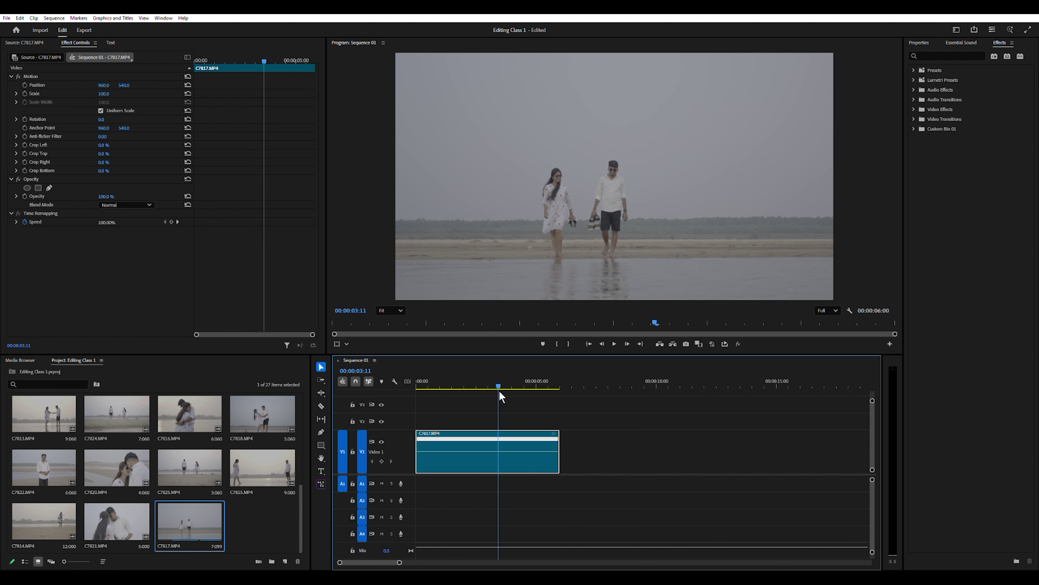
ctrl+click(500, 446)
drag(499, 377, 523, 381)
drag(531, 387, 527, 411)
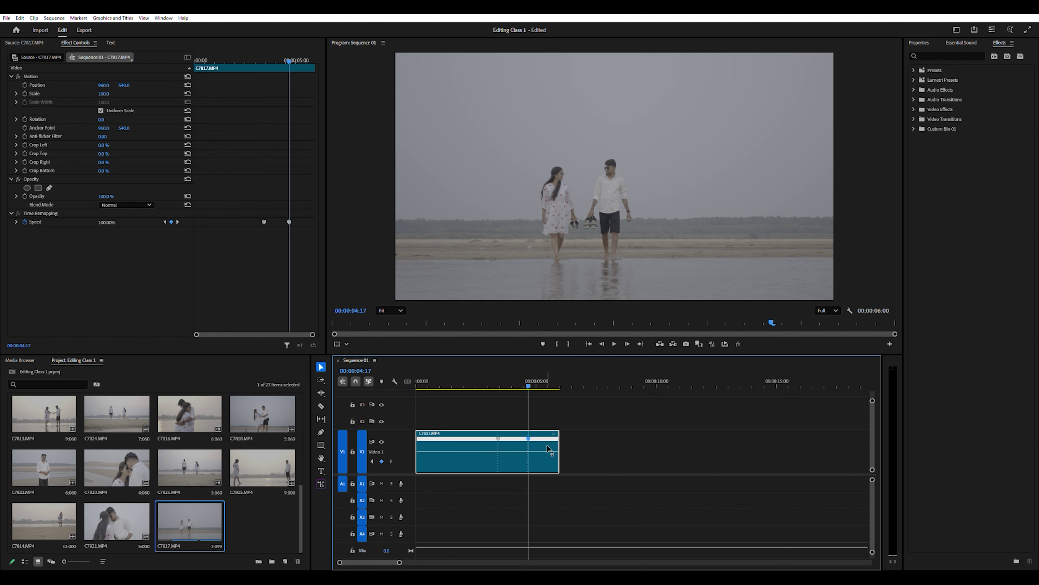
Lower the speed between the two keyframes to 18% and play back the slow-motion section
drag(529, 385, 515, 386)
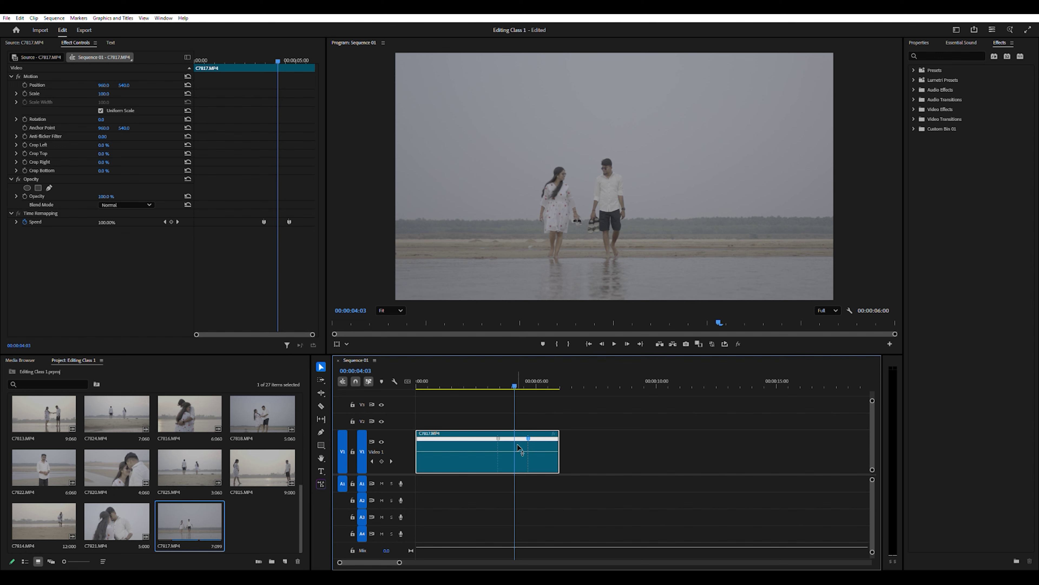
drag(520, 448, 520, 450)
drag(514, 452, 516, 458)
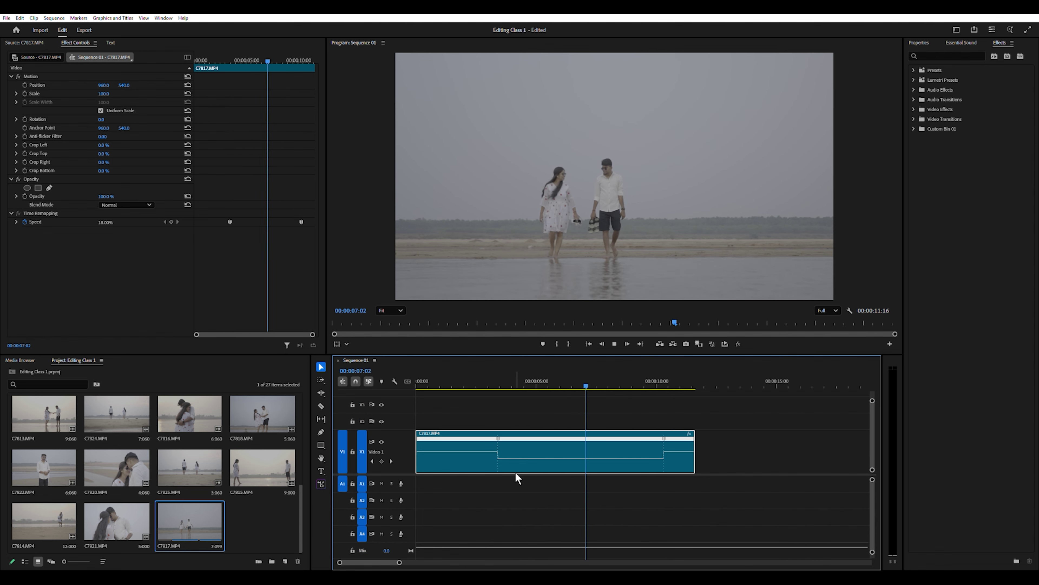
key(space)
Raise the speed between the two keyframes above normal and play back the fast section
drag(555, 458, 504, 440)
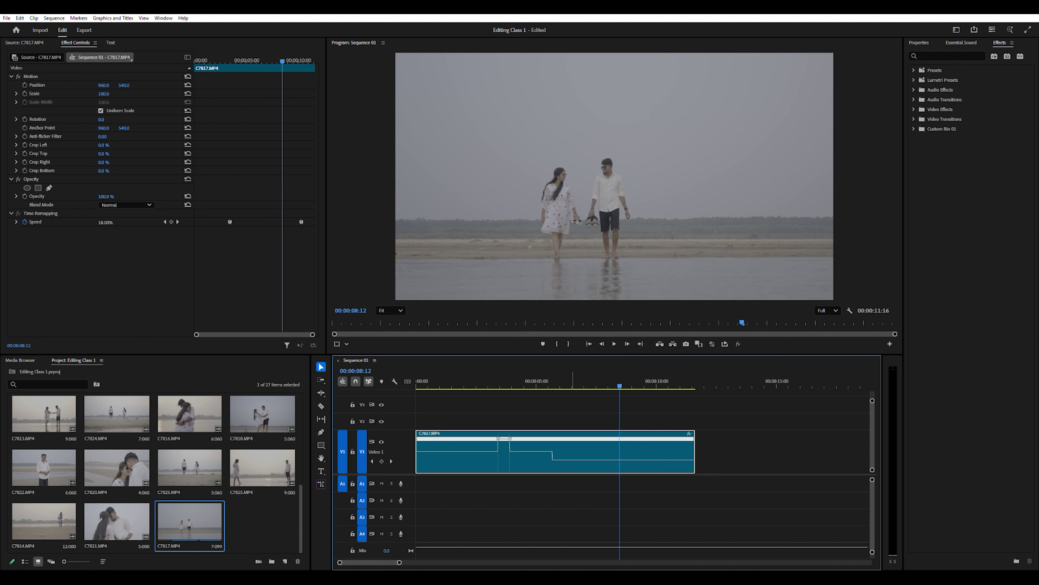
key(ctrl+z)
click(500, 378)
key(space)
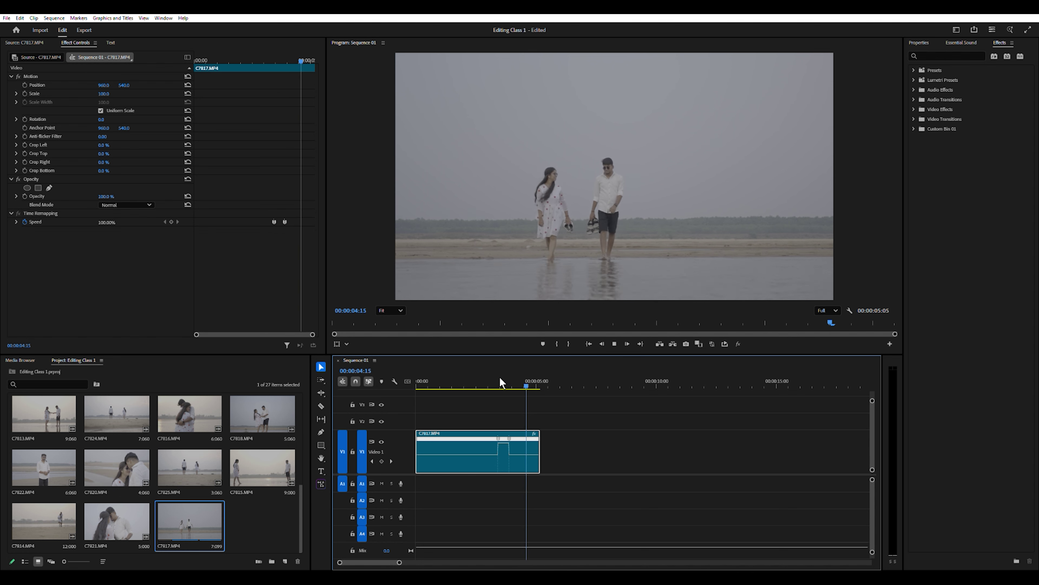
Set the speed between the two keyframes to 14% and play back the slowed section
drag(519, 377, 482, 381)
drag(502, 438, 534, 460)
key(space)
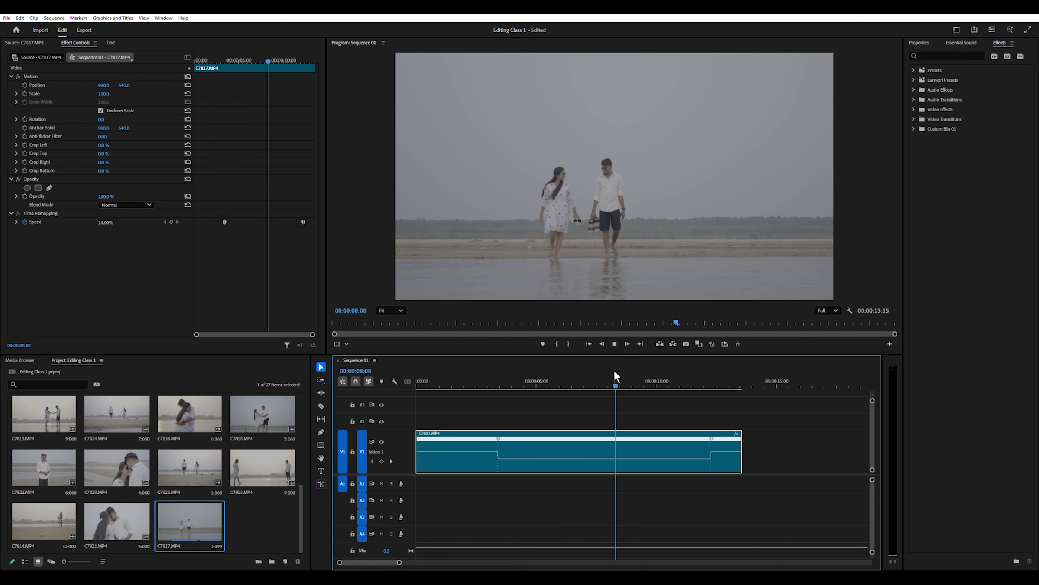
Park the playhead at 00:00:09:21 and apply a Lumetri Color correction to C7817.MP4
click(656, 386)
key(Left)
key(Left)
key(Left)
key(Left)
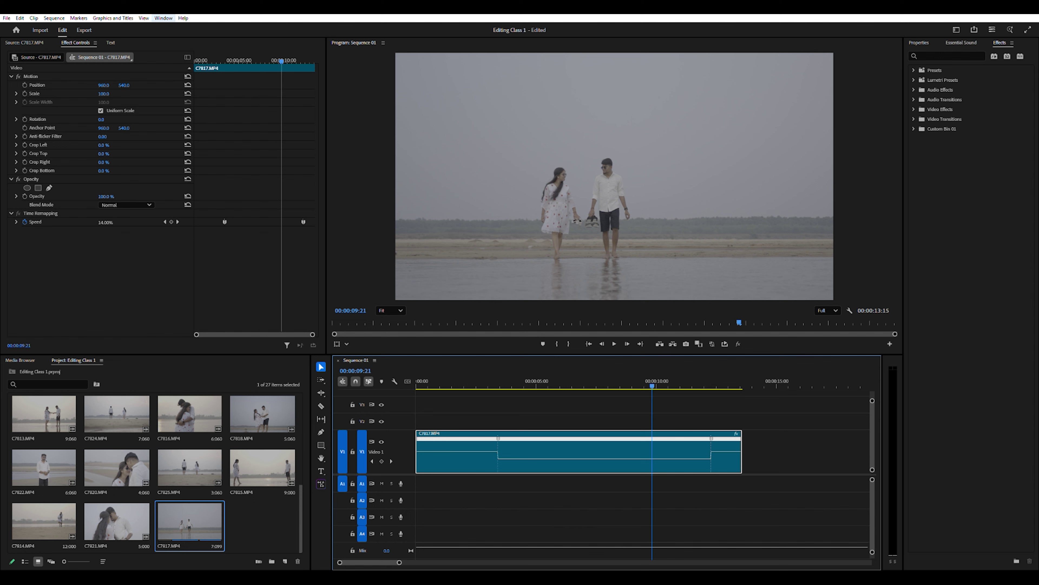
click(710, 225)
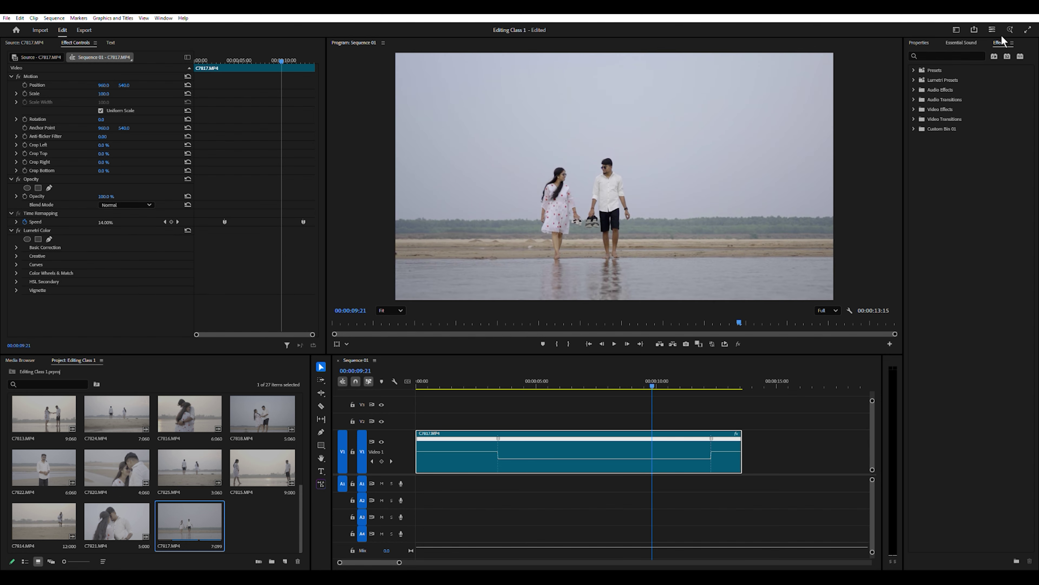
Play back the color-corrected clip repeatedly to examine the transition from normal speed to slow motion
drag(652, 385, 497, 416)
key(space)
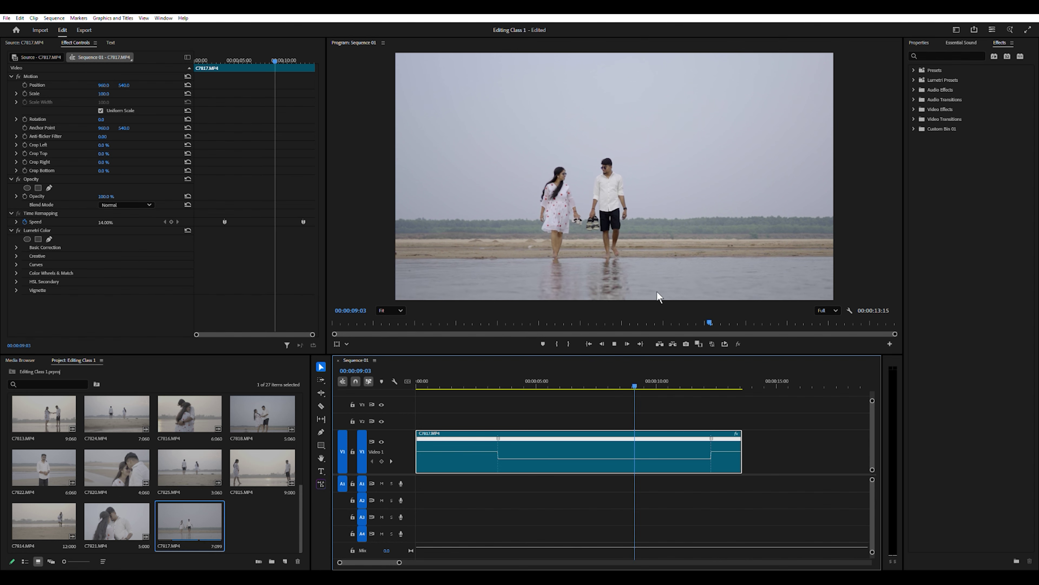
key(space)
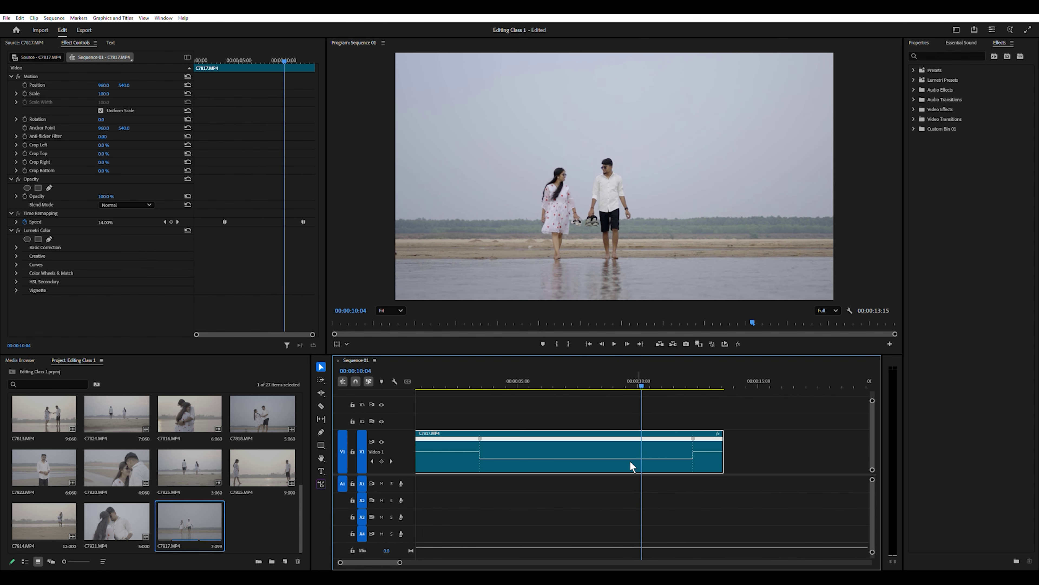
scroll(371, 555, up, 1)
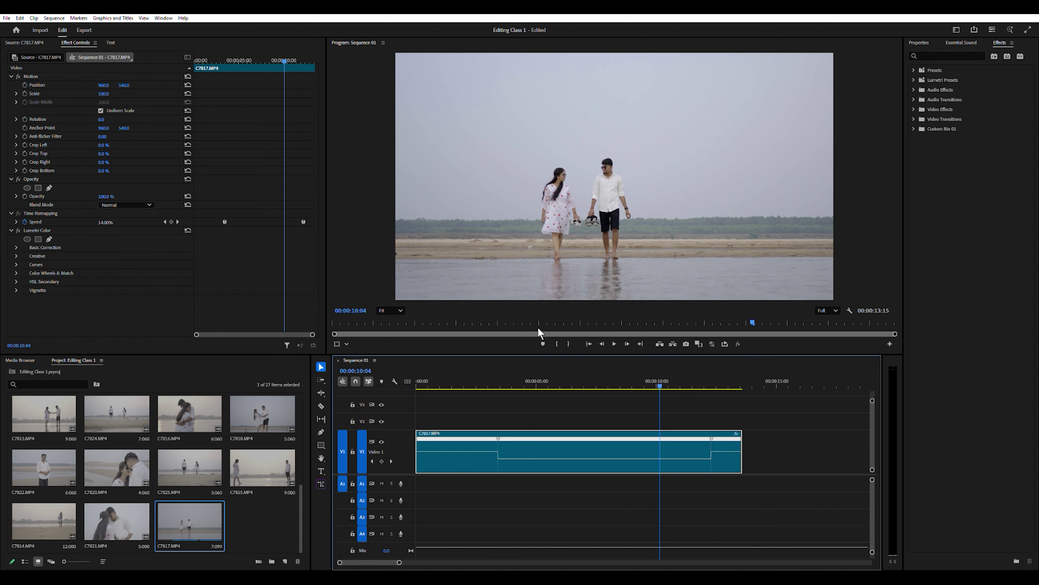
click(505, 386)
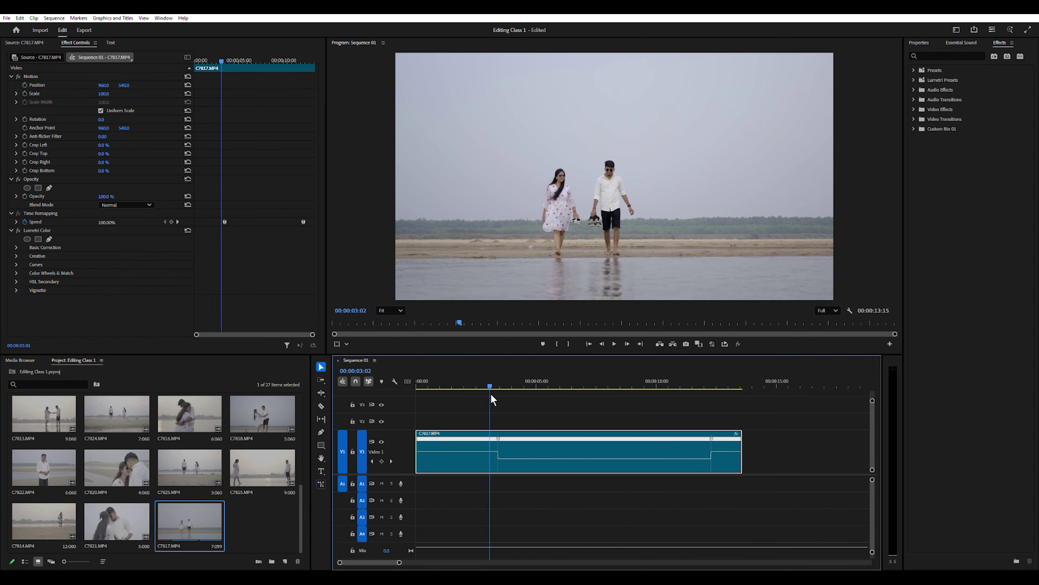
key(space)
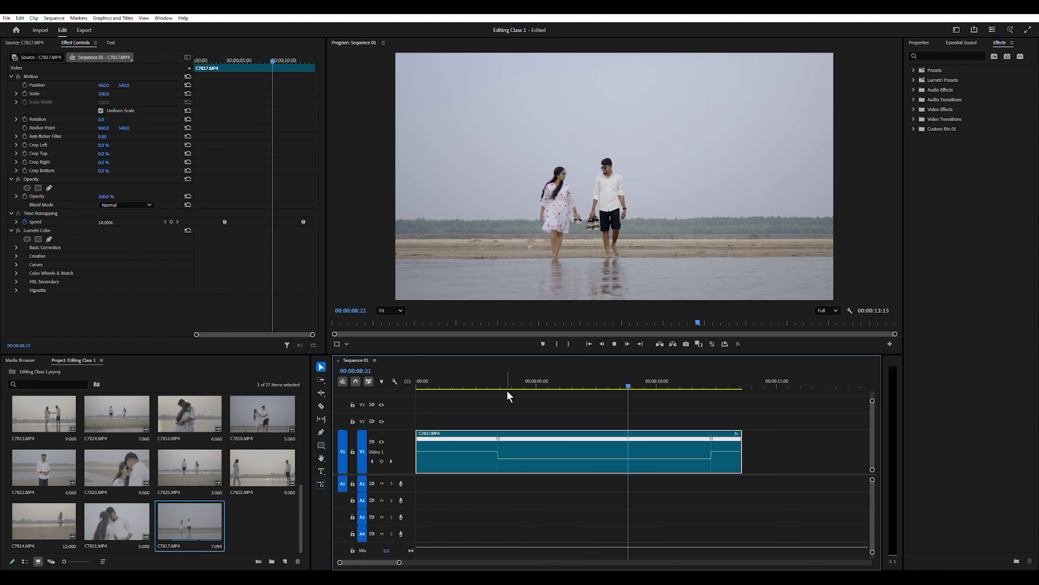
drag(636, 381, 487, 394)
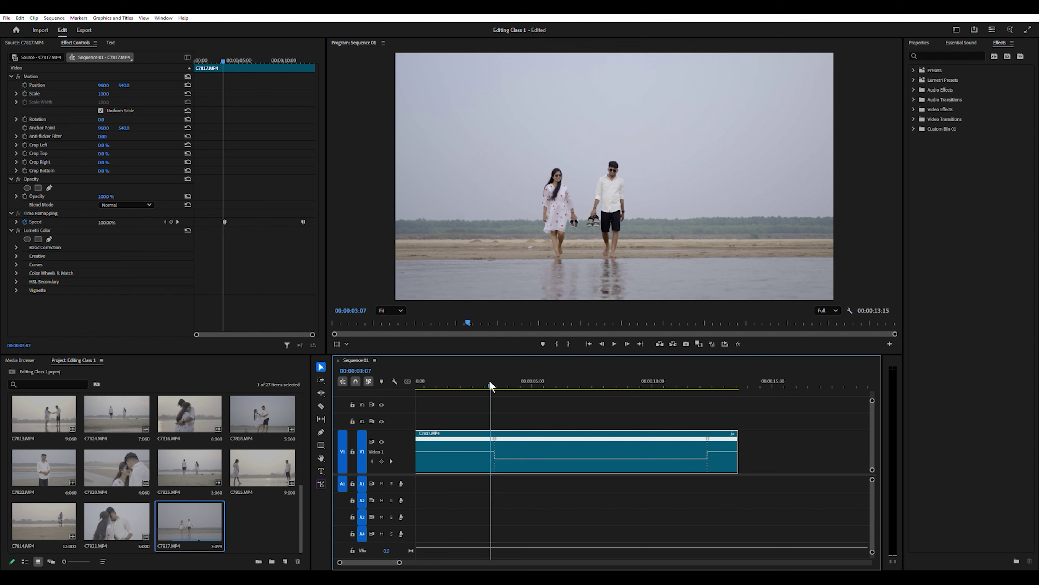
drag(468, 376, 471, 375)
key(space)
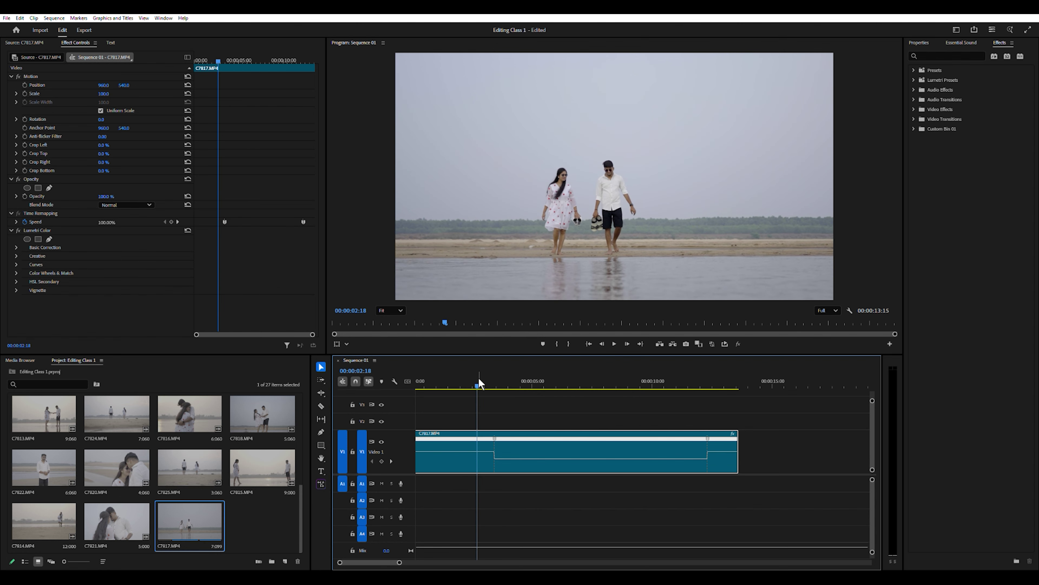
click(467, 381)
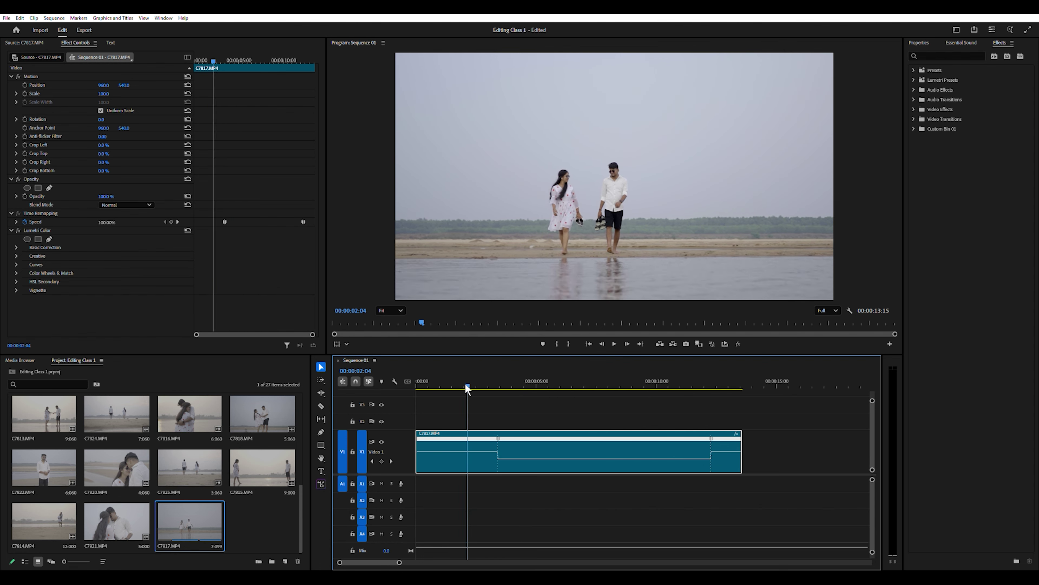
click(490, 382)
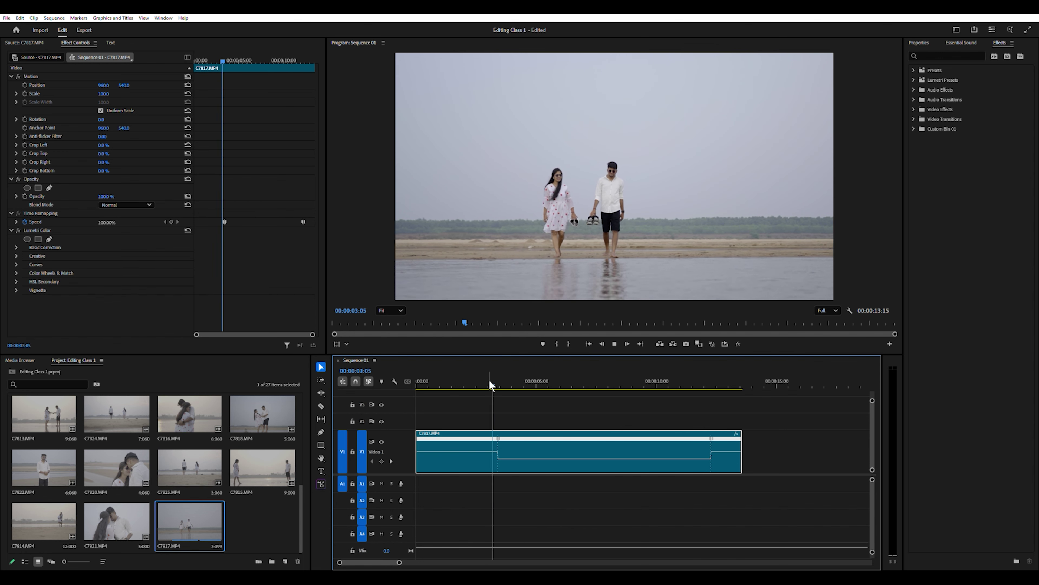
Split the first speed keyframe of C7817.MP4 into a short ramp from normal speed to slow motion, ending at about 00:00:03:14
key(=)
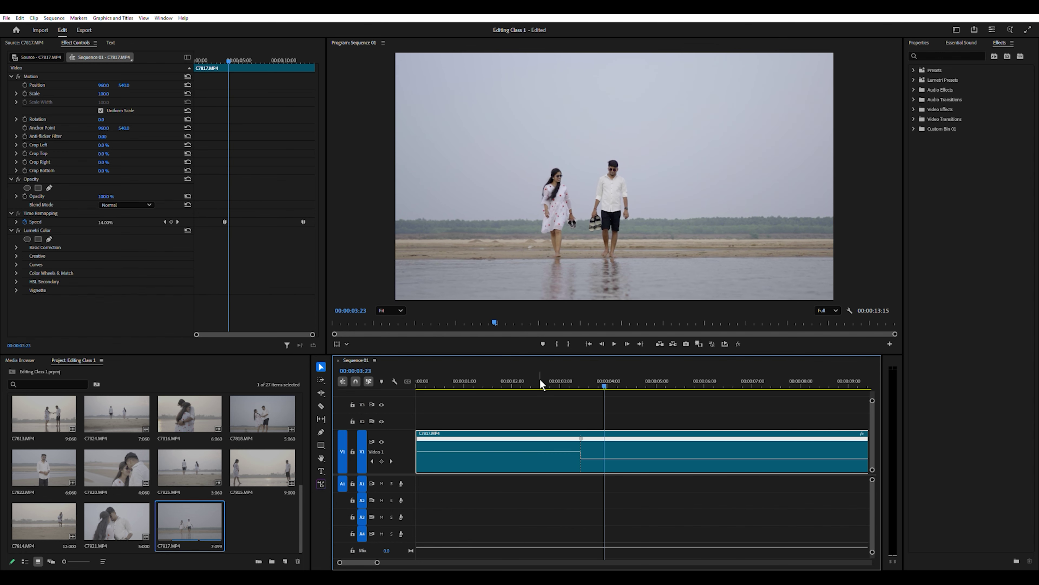
click(581, 386)
drag(583, 388, 599, 395)
key(=)
click(628, 383)
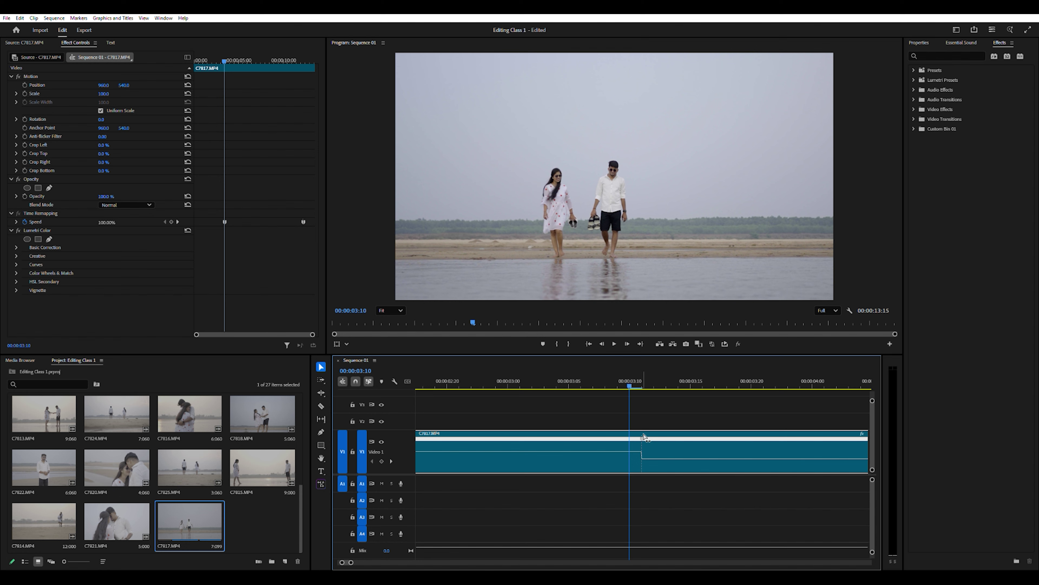
drag(646, 436, 682, 437)
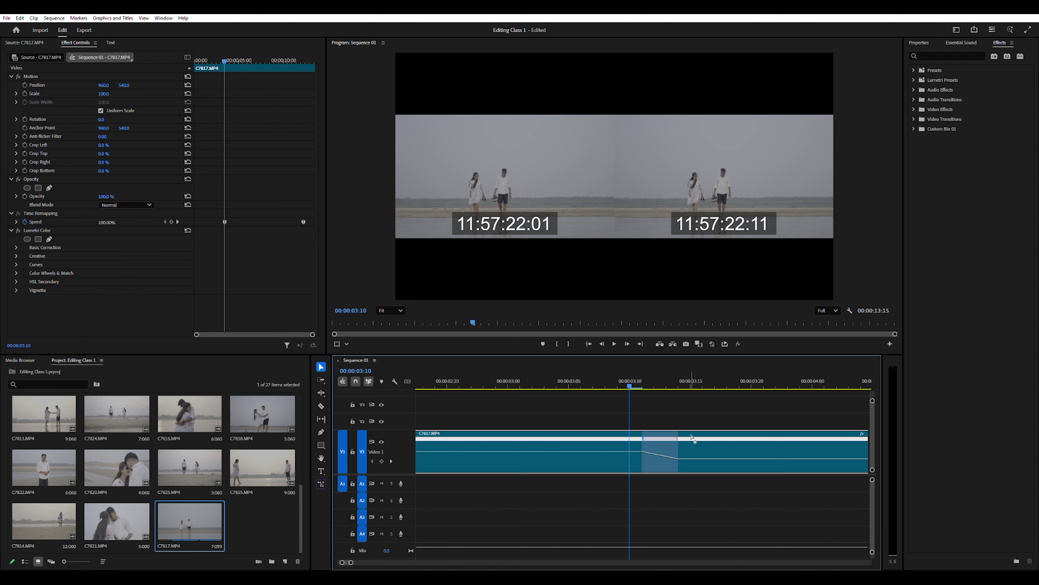
drag(693, 437, 684, 438)
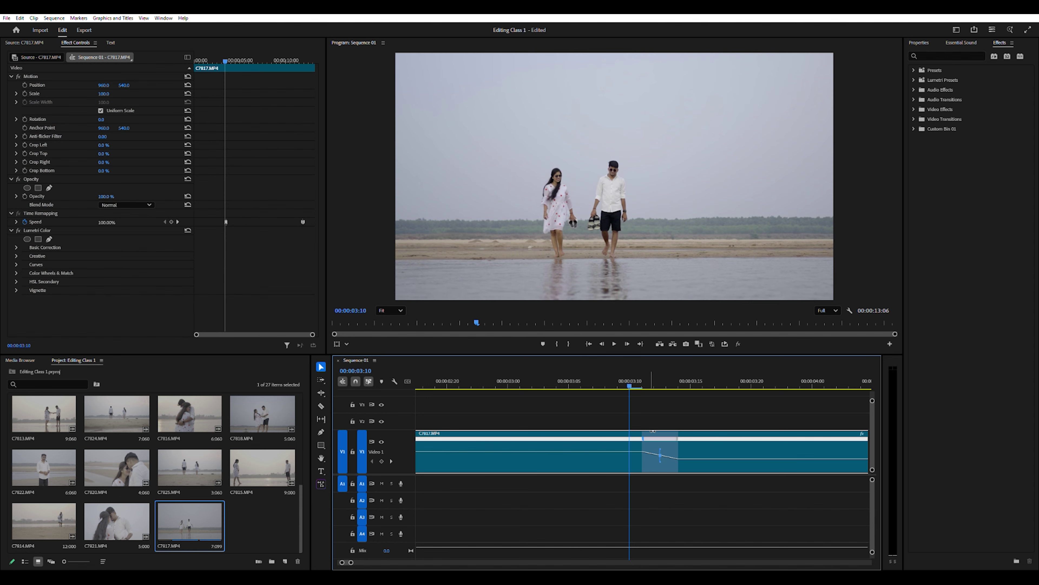
Widen the first speed ramp to end at about 00:00:03:18 and play back the slowdown
key(Left)
drag(681, 433, 733, 449)
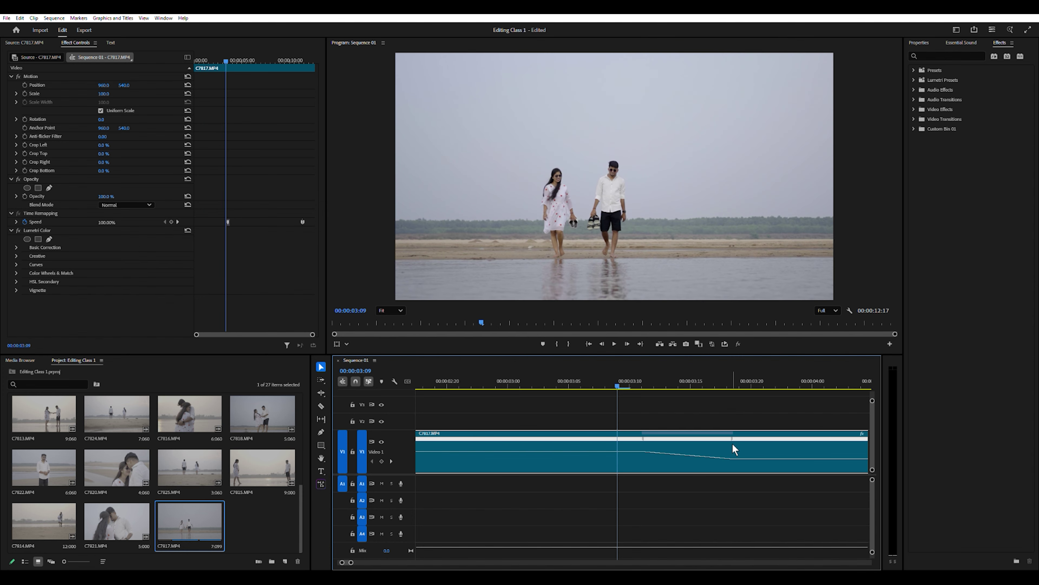
key(space)
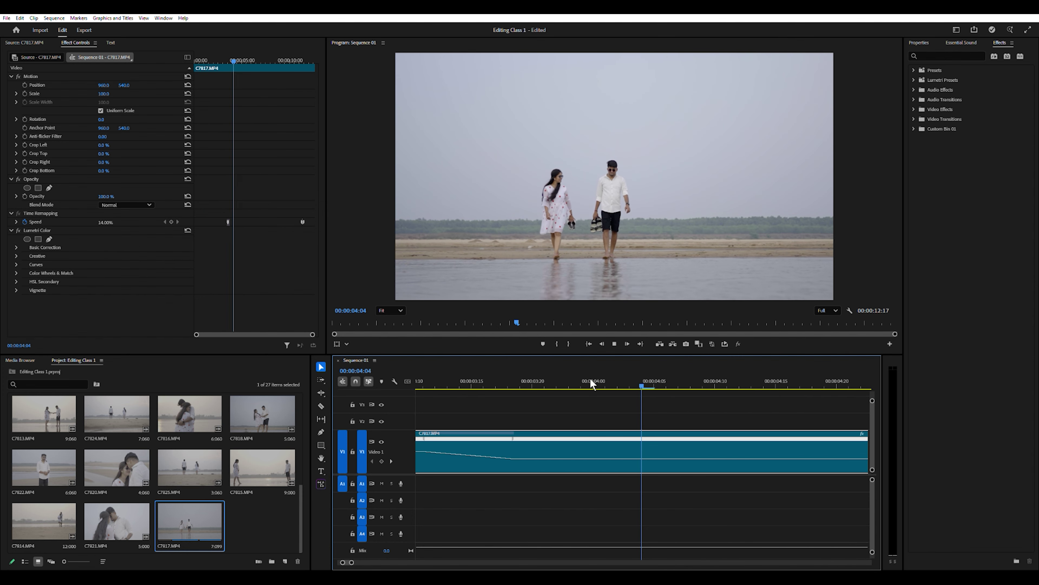
drag(647, 379, 552, 382)
key(minus)
key(minus)
key(minus)
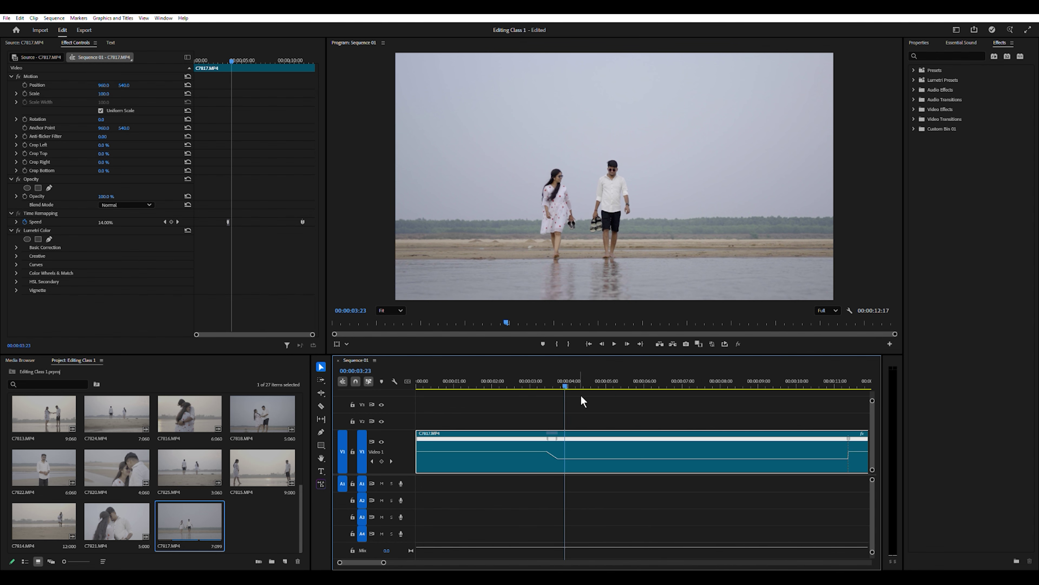
Extend the first speed ramp to about 00:00:04:10 and play the clip through its slow section and return to normal speed
drag(558, 435, 585, 442)
click(526, 377)
key(space)
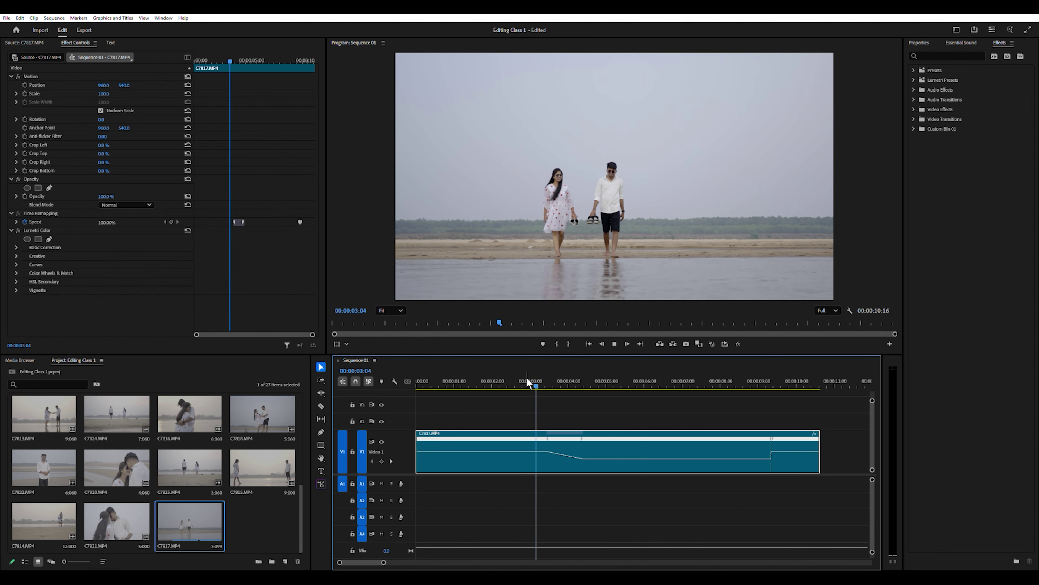
key(space)
drag(617, 375, 734, 408)
key(space)
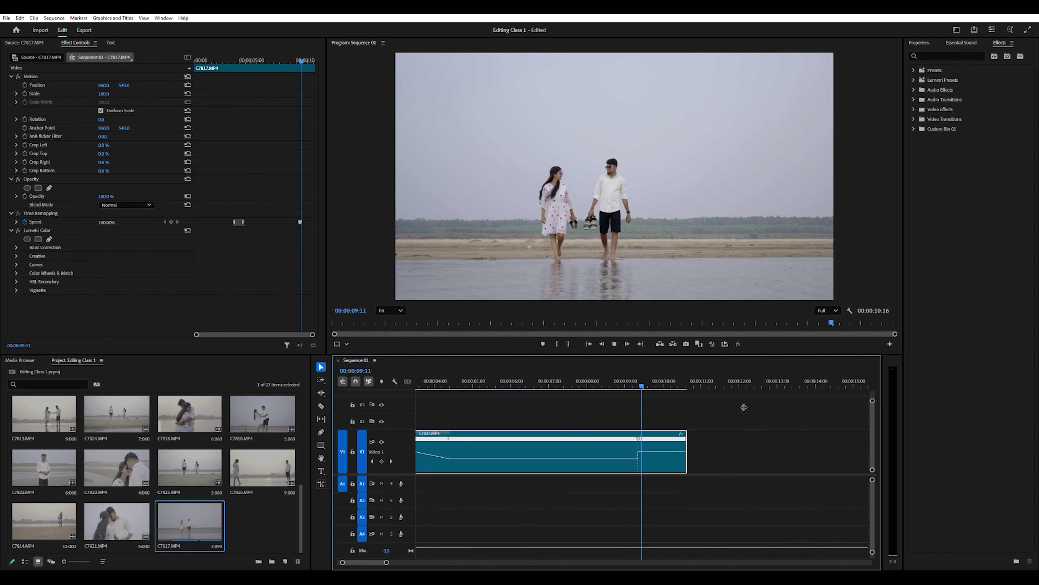
drag(421, 388, 545, 401)
key(space)
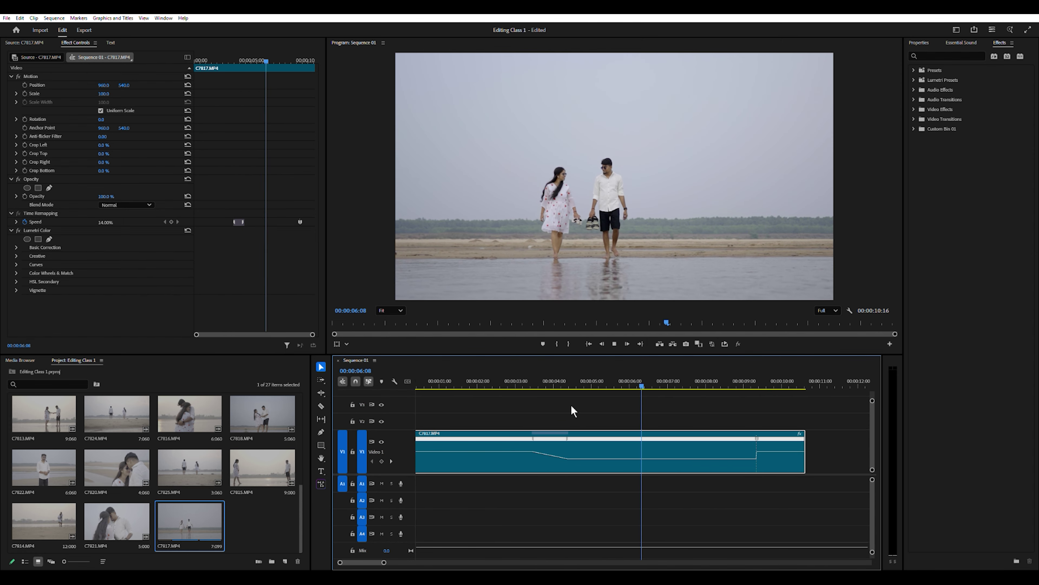
key(space)
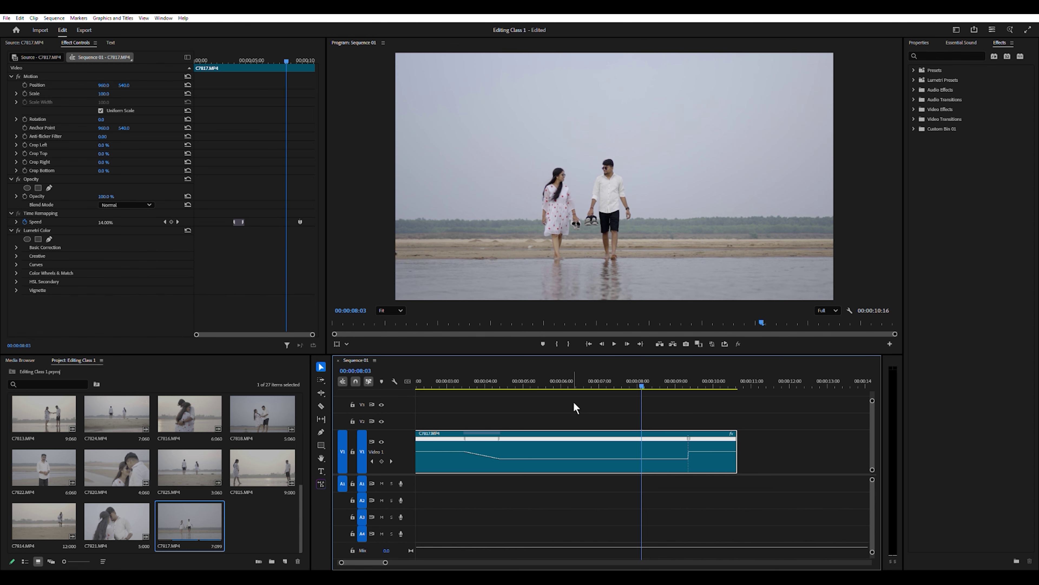
Select the first speed ramp and bend its straight slope into a smooth S-curve with the curve handle
drag(652, 373, 465, 420)
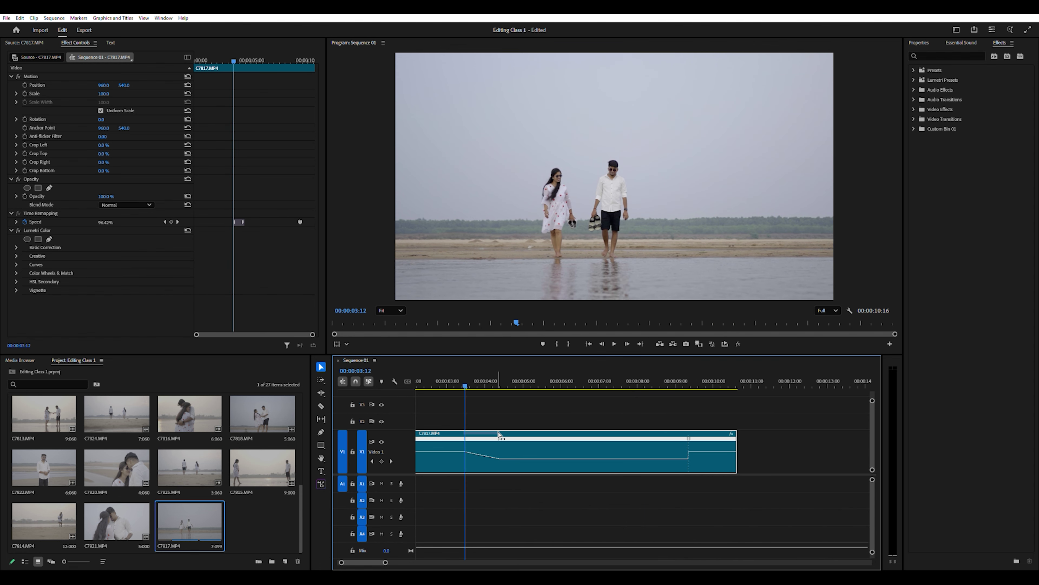
click(499, 434)
key(=)
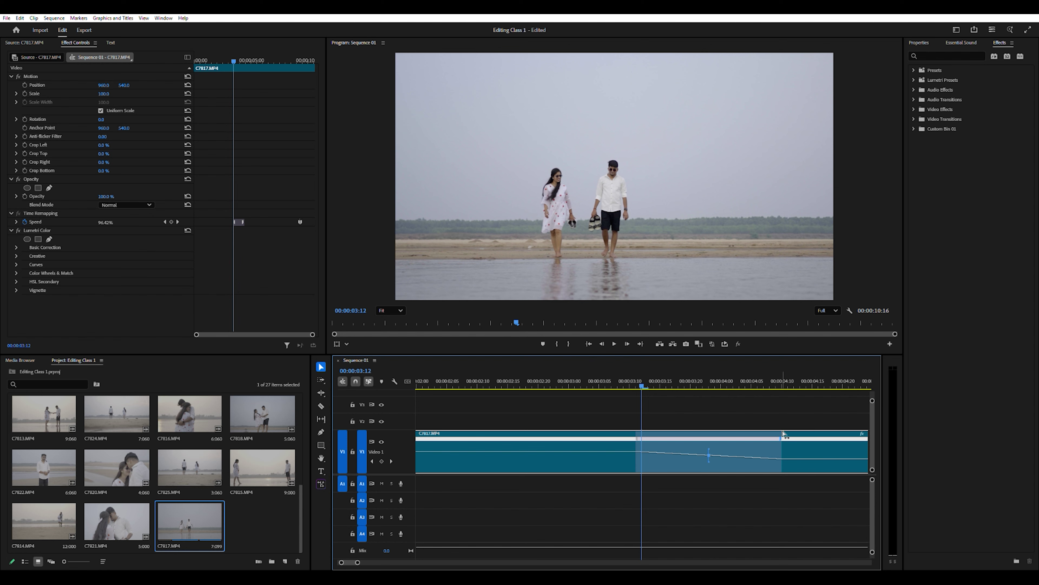
scroll(782, 437, right, 3)
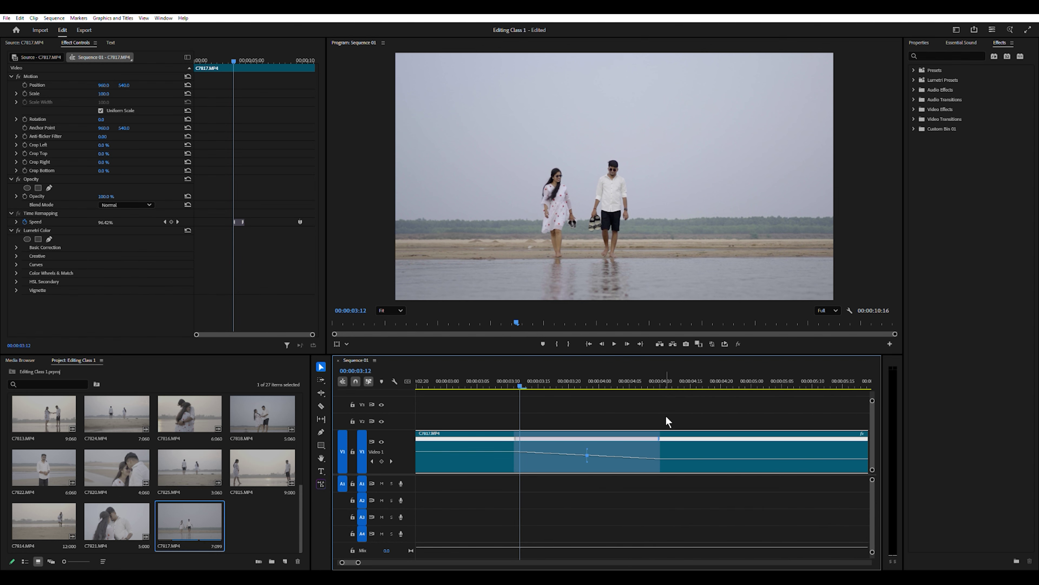
click(668, 495)
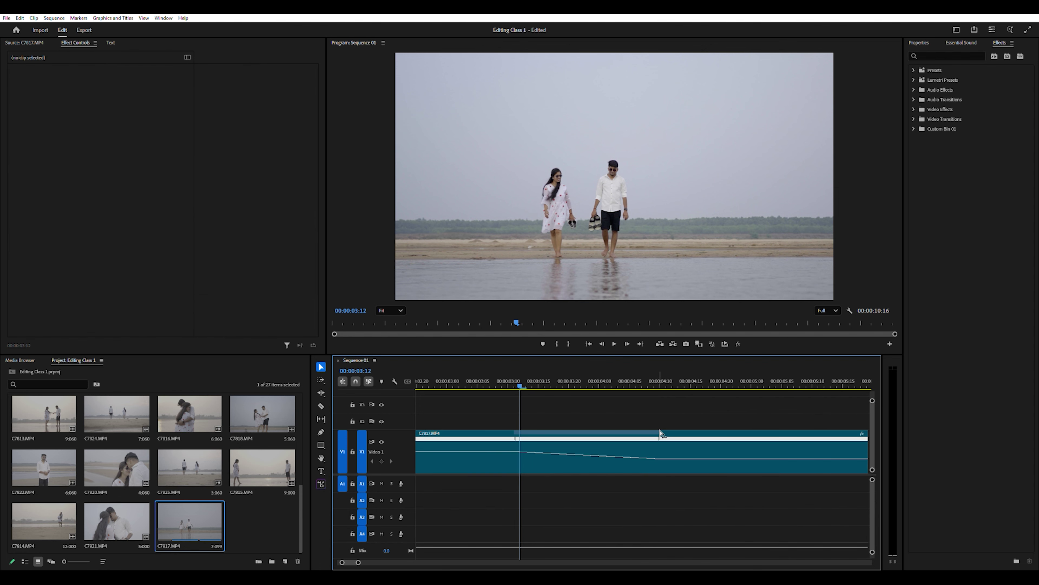
click(518, 435)
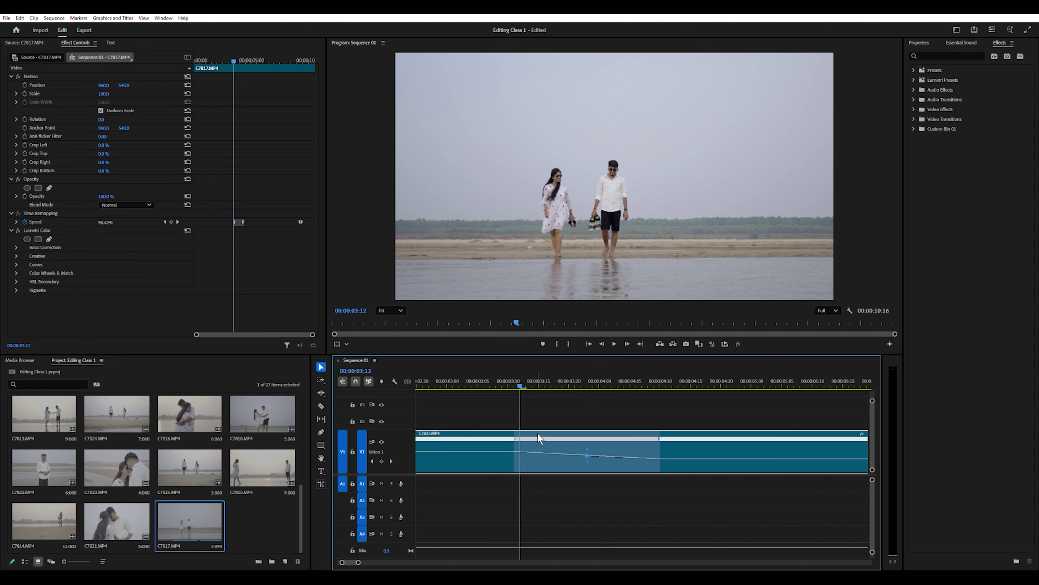
click(660, 434)
drag(604, 456, 659, 458)
drag(659, 461, 657, 462)
Shorten the curved first ramp to end at about 00:00:03:18, readjust its curve handle, and play back the transition
drag(661, 437, 549, 452)
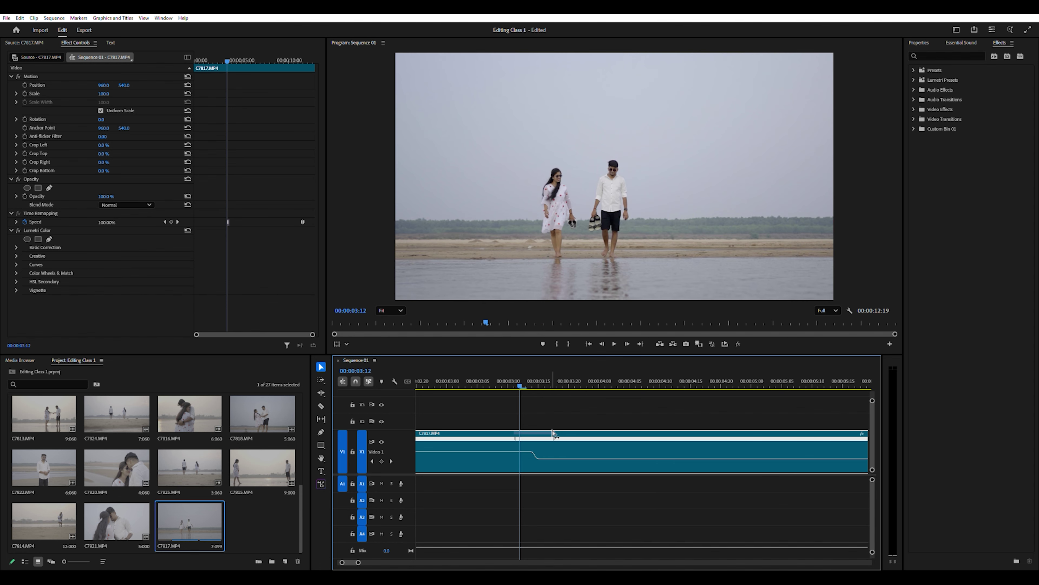
click(552, 437)
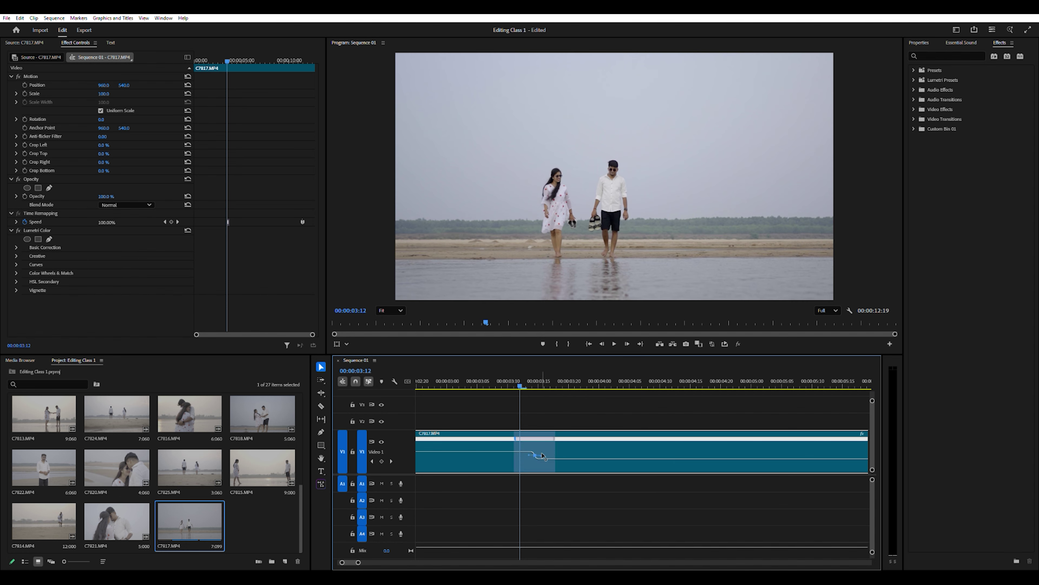
drag(540, 455, 538, 458)
scroll(537, 458, up, 2)
drag(629, 386, 478, 400)
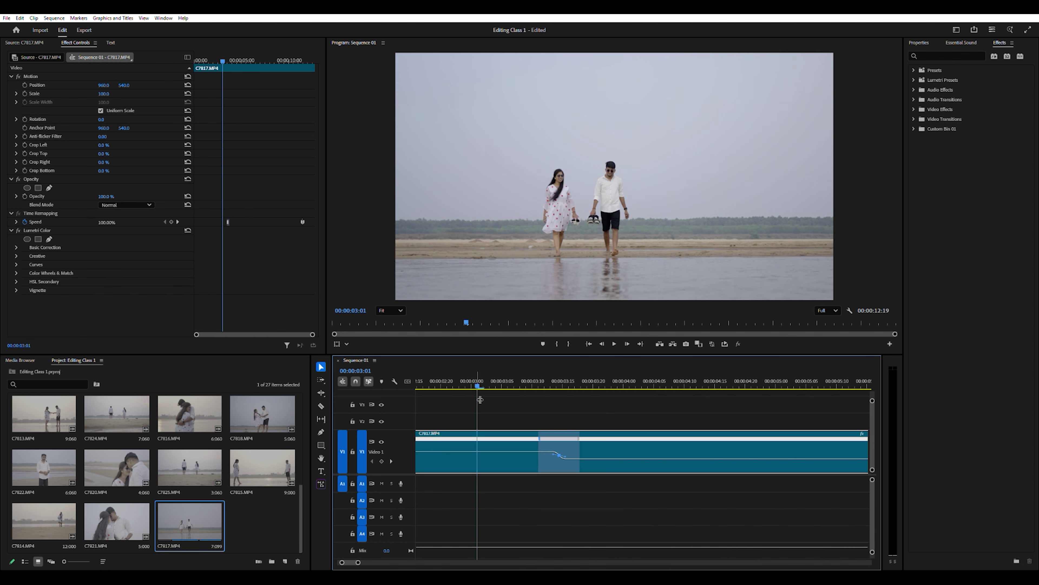
key(minus)
key(minus)
click(471, 387)
key(space)
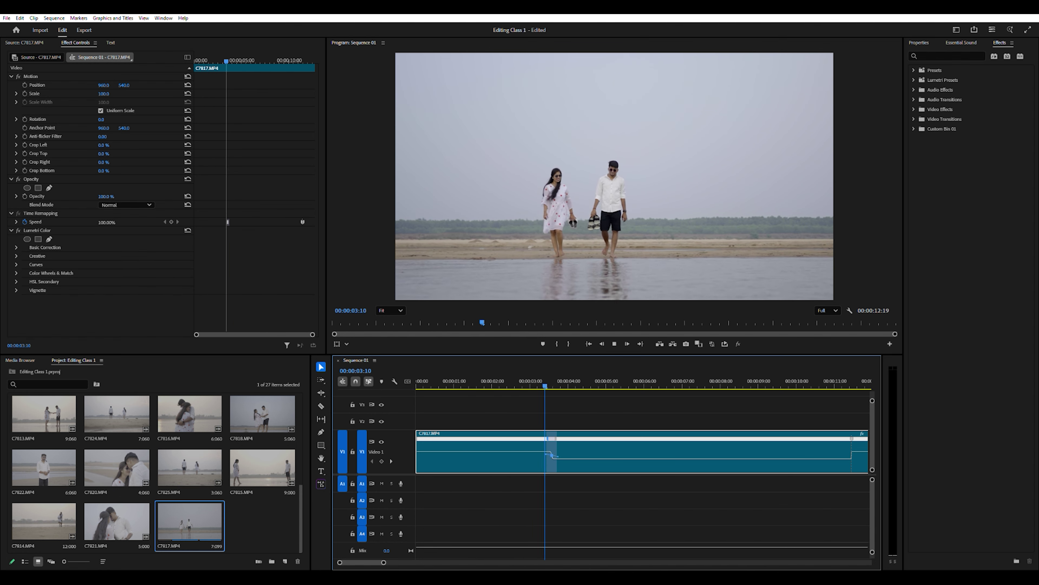
key(space)
Split the second speed keyframe into a smoothly curved ramp back to normal speed and play back the transition
scroll(371, 560, down, 5)
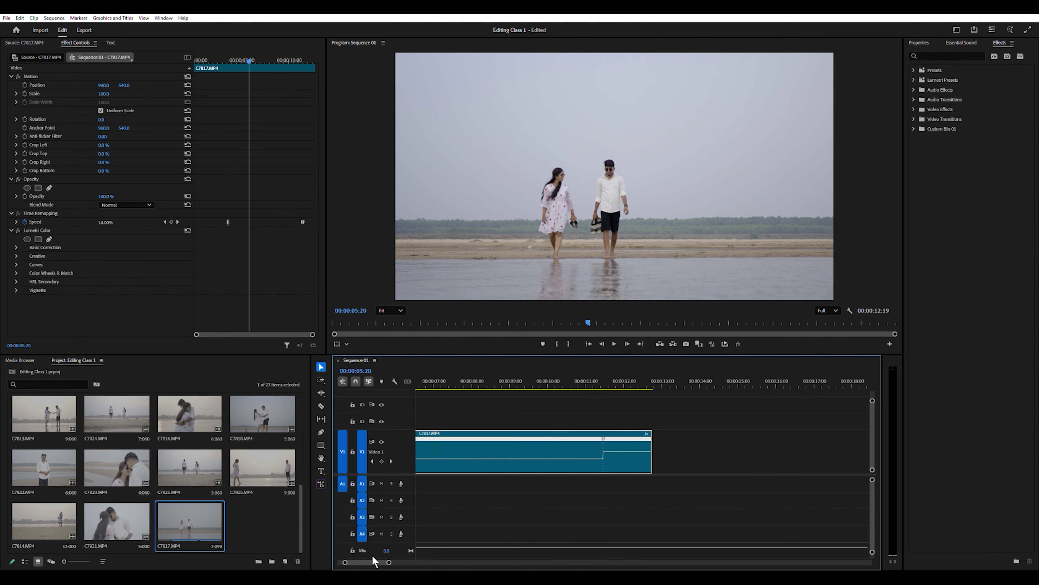
drag(644, 449, 703, 450)
drag(642, 437, 626, 474)
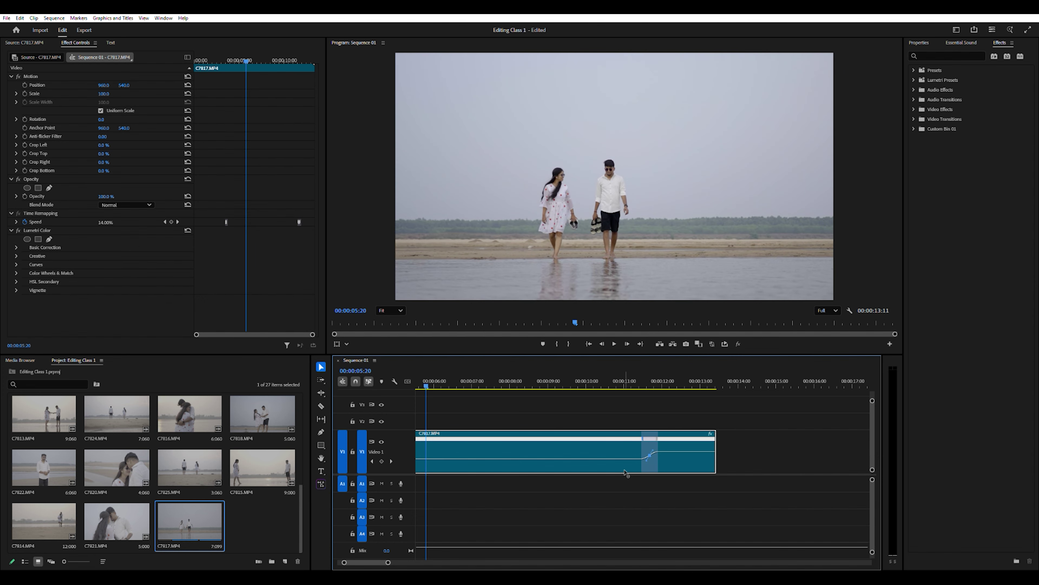
click(619, 374)
key(space)
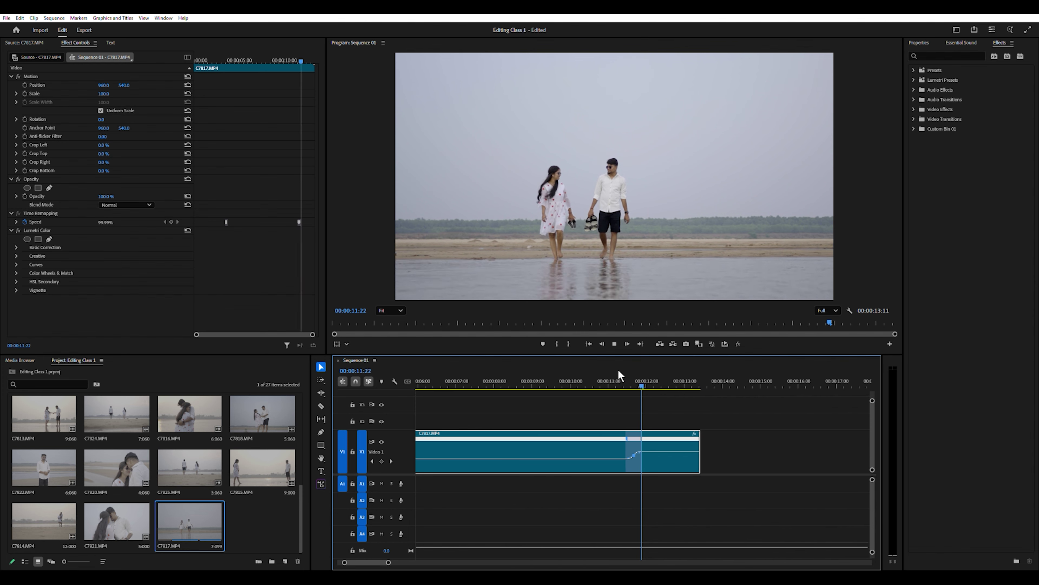
key(space)
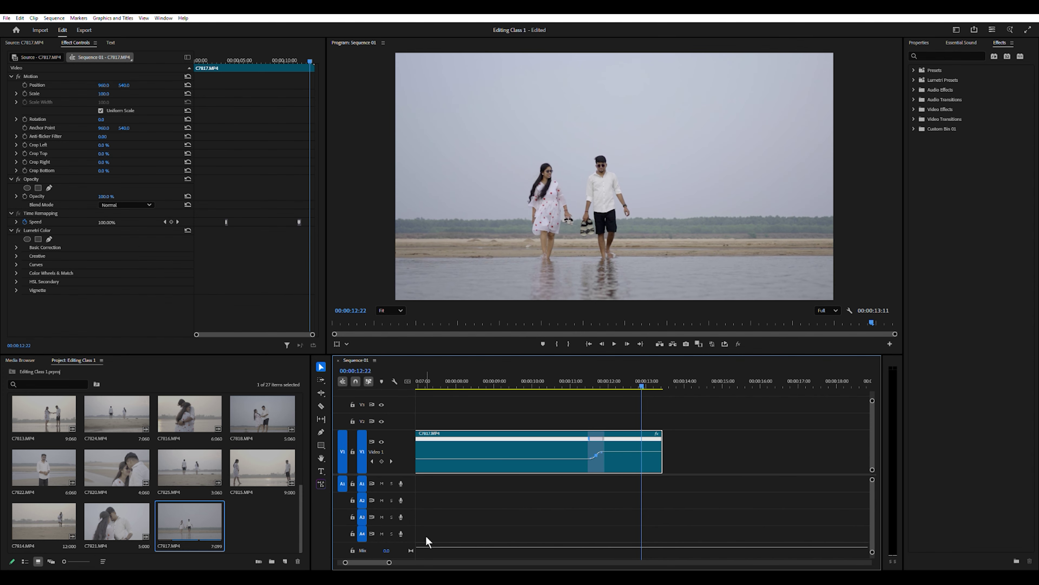
Play and scrub through C7817.MP4 to examine both curved speed ramps together
drag(389, 562, 441, 564)
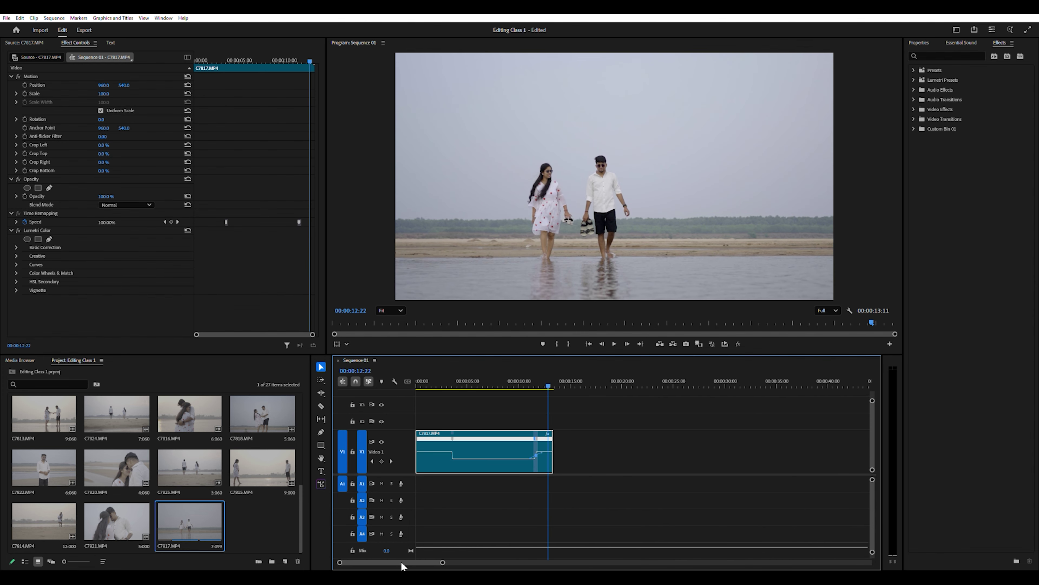
drag(551, 377, 450, 397)
key(space)
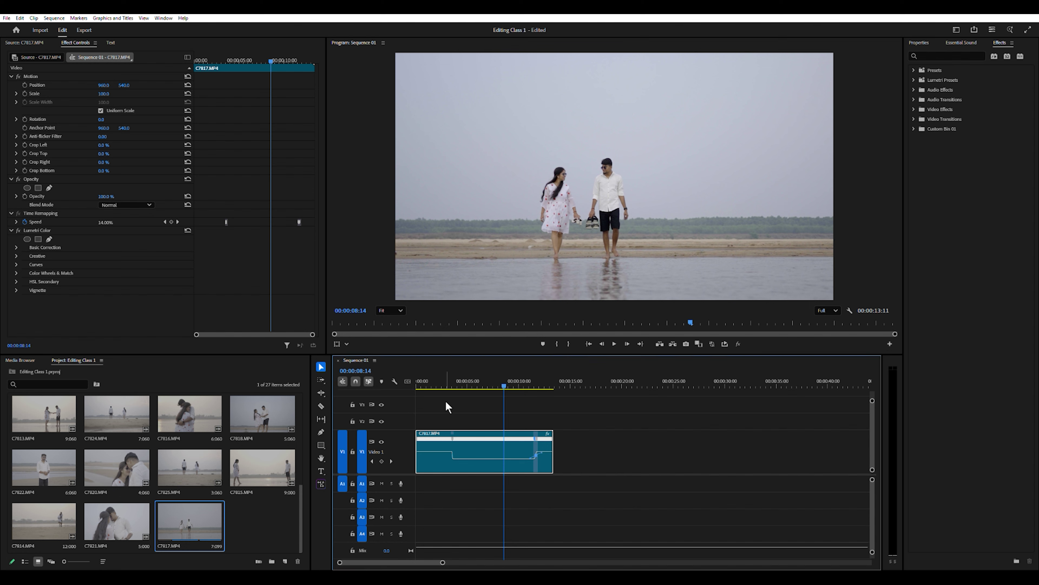
mouse_move(498, 386)
mouse_down()
mouse_move(442, 383)
mouse_move(490, 385)
mouse_up()
drag(442, 562, 405, 563)
drag(567, 381, 551, 445)
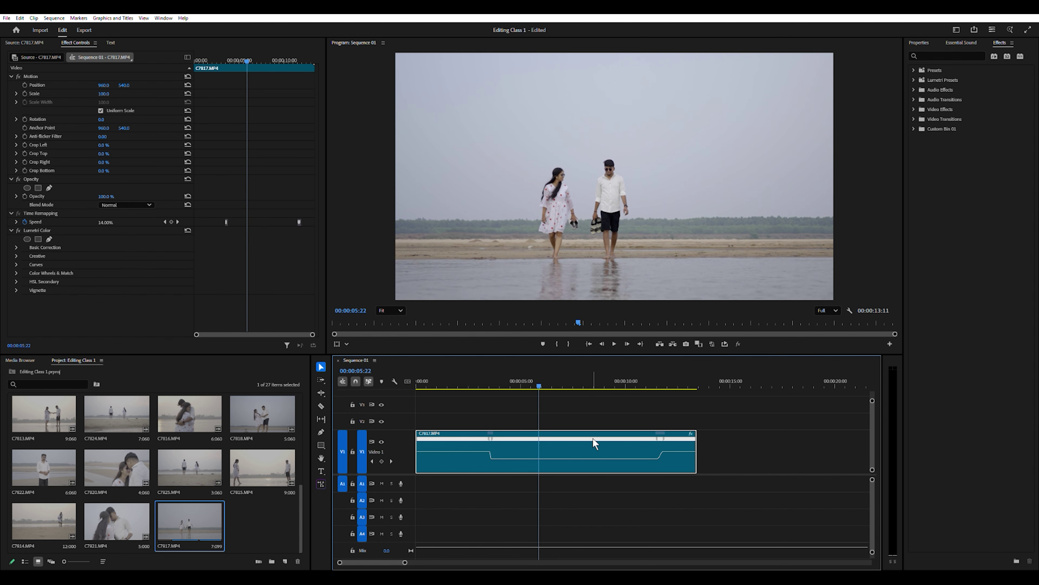
Browse the project's footage and open C7814.MP4 in the Source Monitor
scroll(247, 471, up, 3)
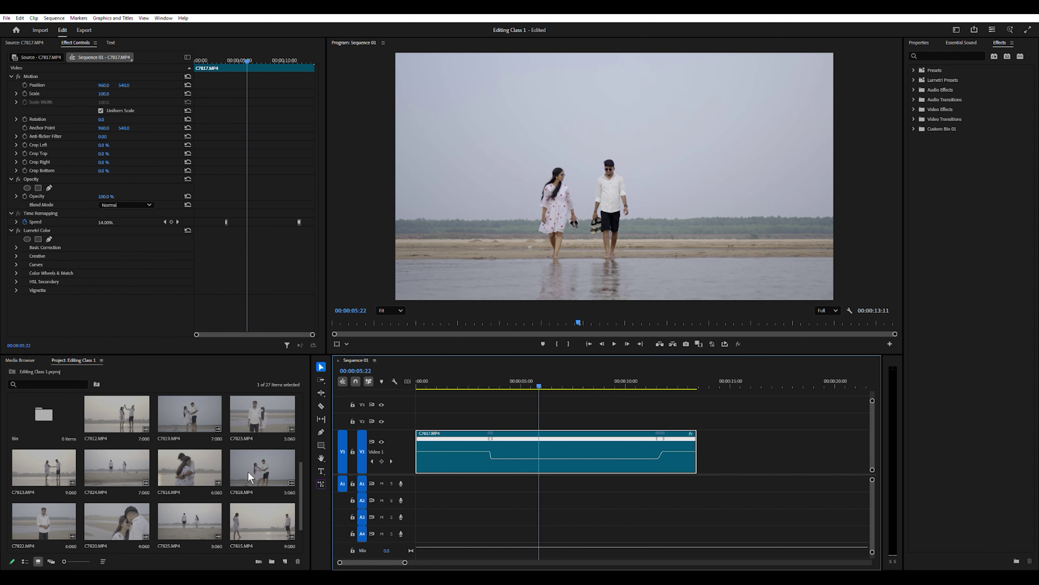
scroll(278, 477, down, 1)
click(303, 465)
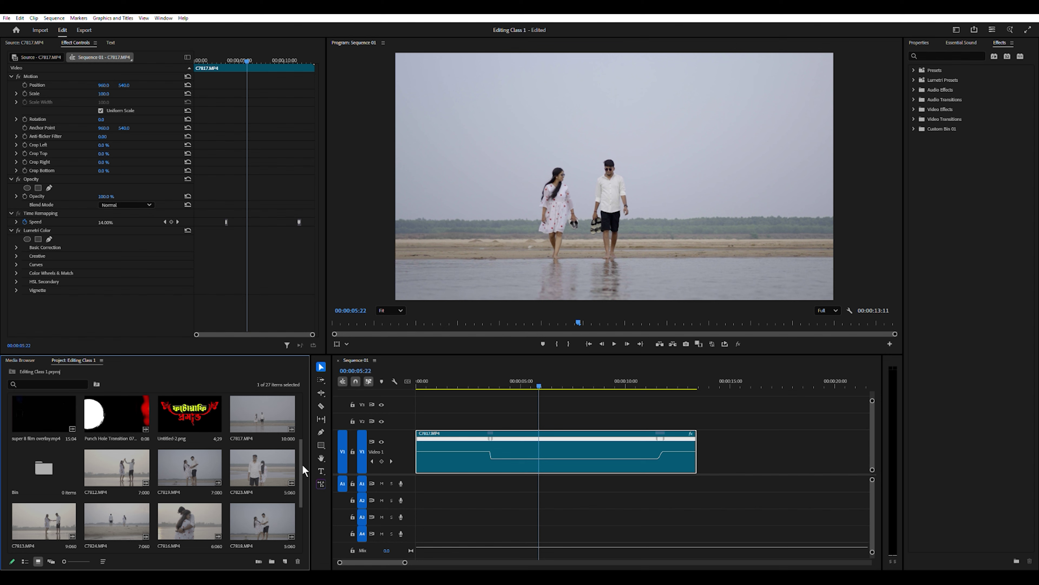
scroll(302, 476, down, 2)
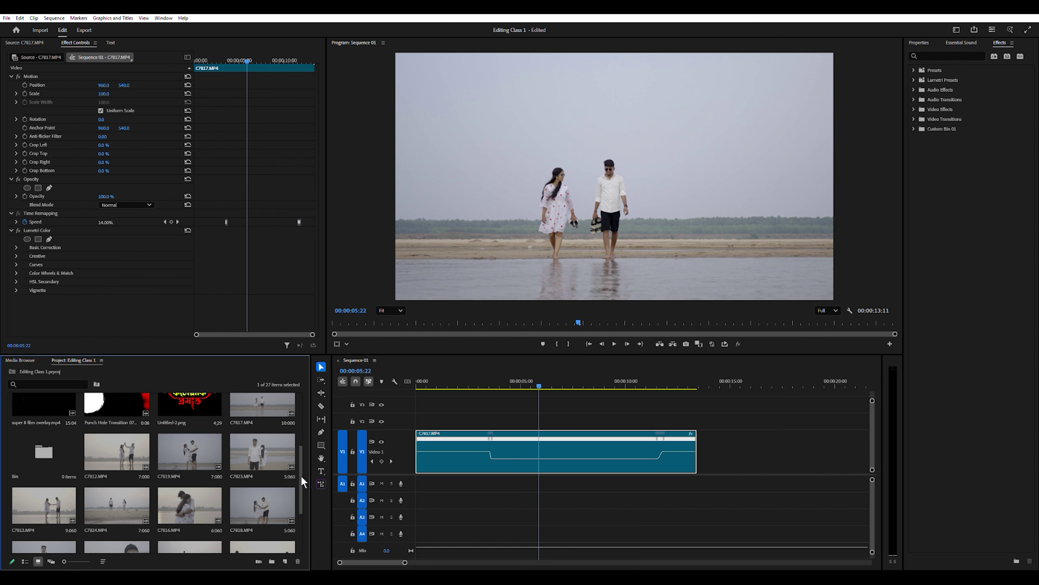
scroll(301, 477, down, 1)
click(253, 430)
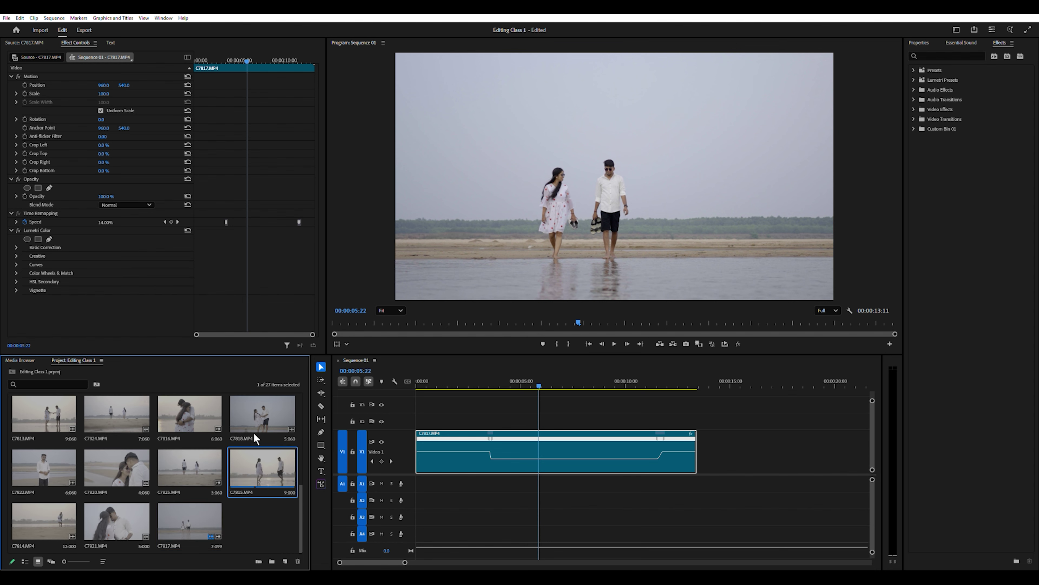
click(123, 517)
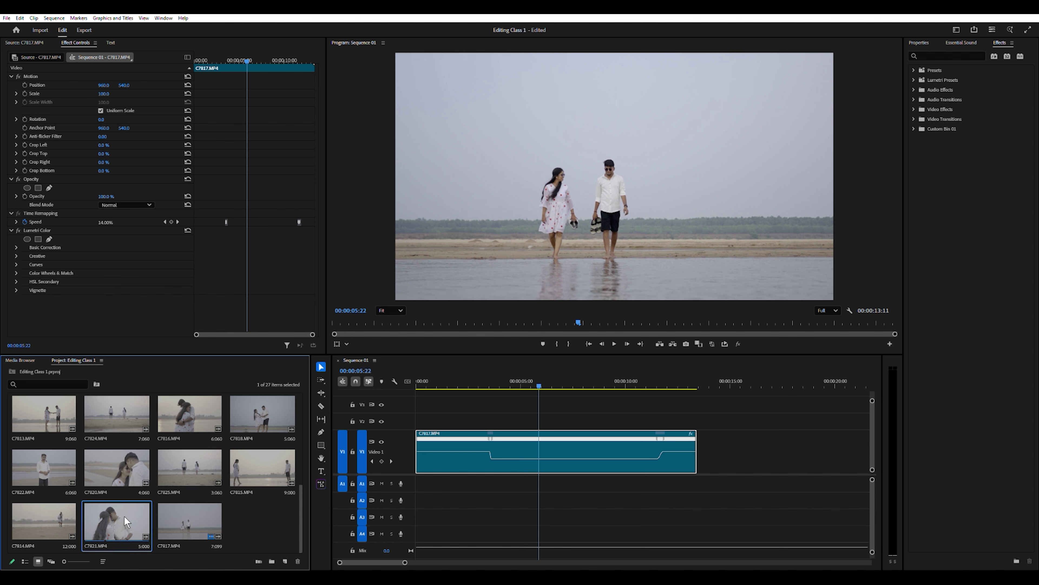
double_click(61, 505)
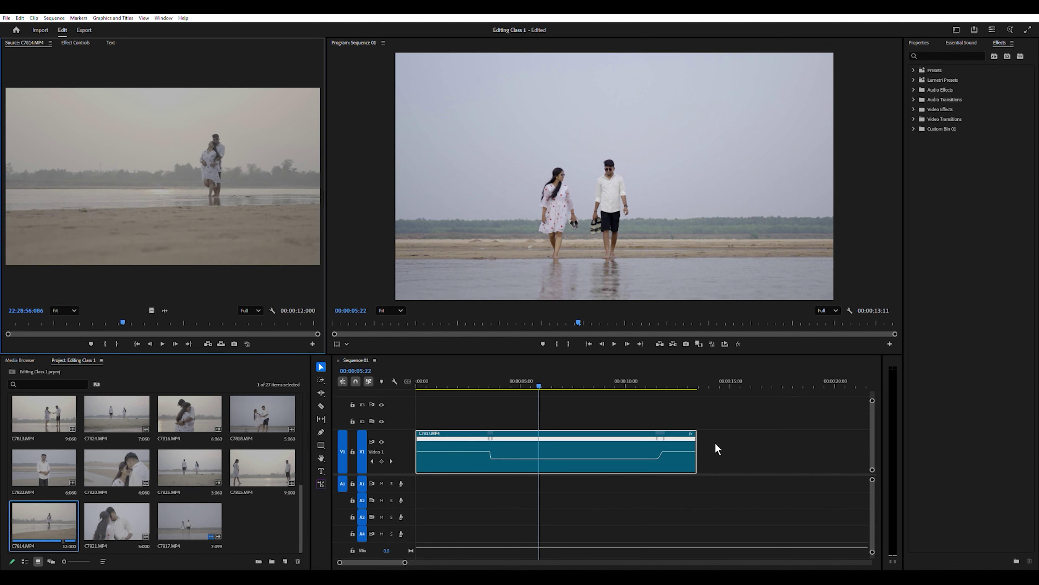
Delete C7817.MP4 from the timeline and place only the video of C7814.MP4 at the start of V1
click(569, 440)
key(Delete)
click(43, 525)
click(141, 308)
drag(159, 307, 420, 451)
click(479, 385)
click(531, 462)
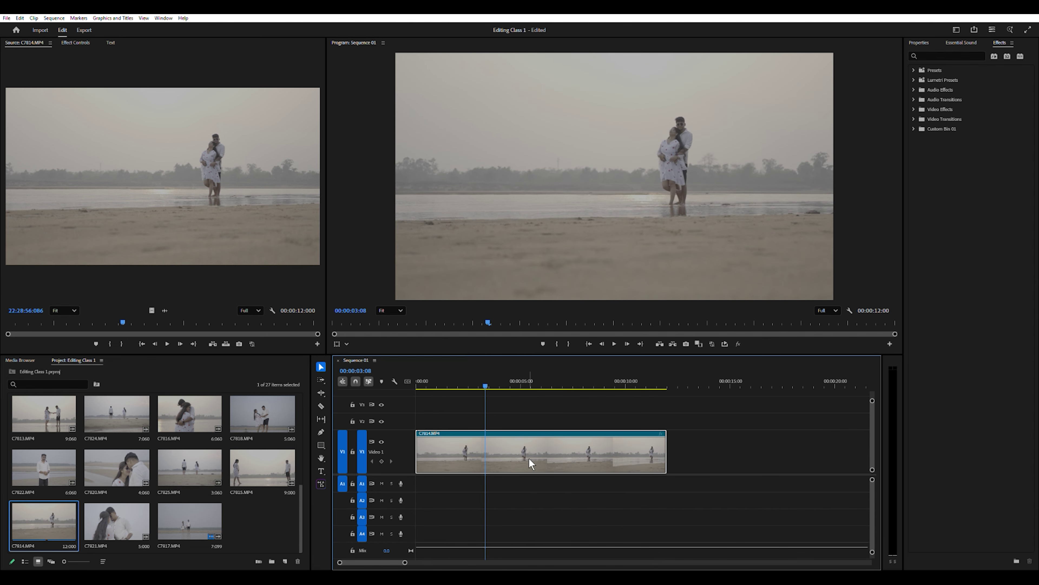
click(538, 369)
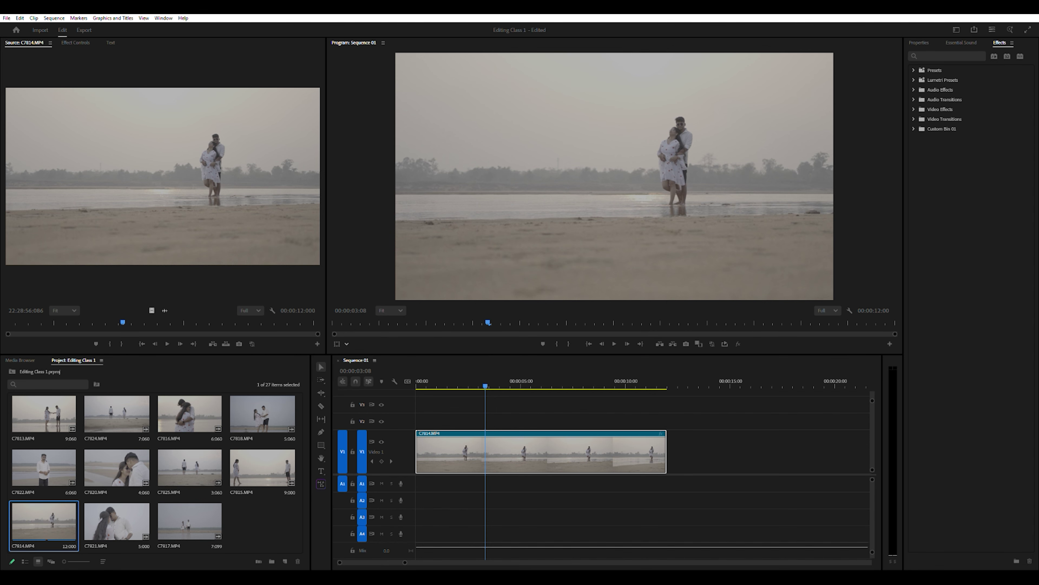
Slow C7814.MP4 on V1 to 50% speed and extend its end to the full slowed length
key(Return)
drag(667, 451, 938, 451)
drag(390, 561, 360, 562)
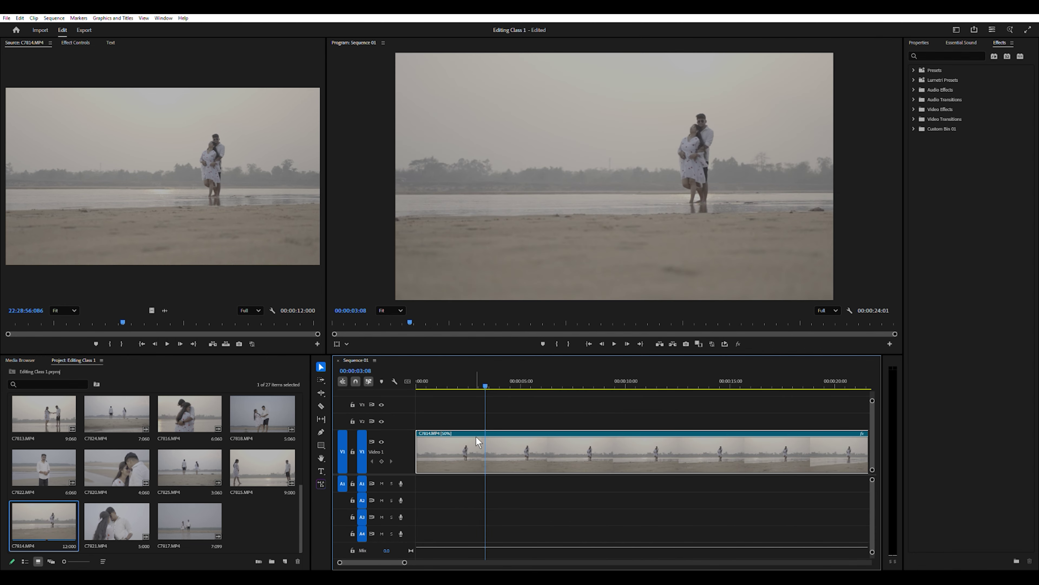
key(minus)
Scrub through the slowed C7814.MP4 clip to examine its motion and find places for speed changes
click(428, 380)
drag(428, 380, 476, 383)
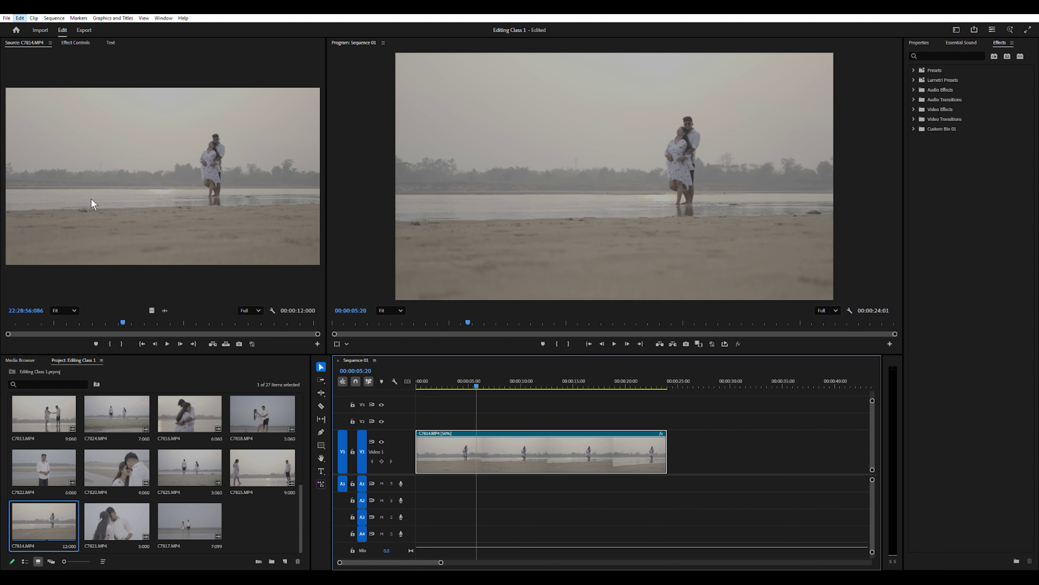
click(52, 281)
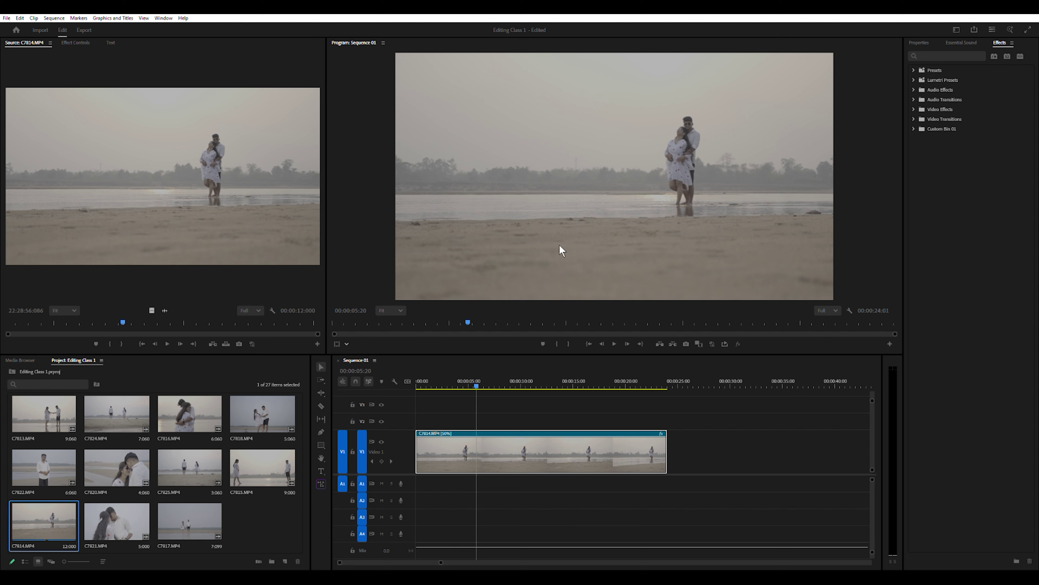
click(796, 557)
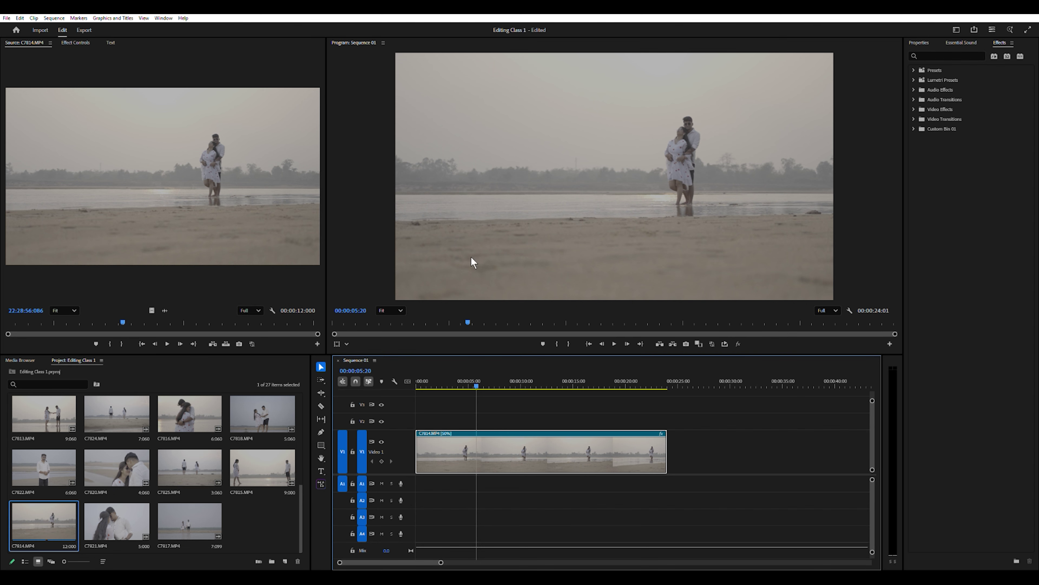
drag(487, 378, 538, 407)
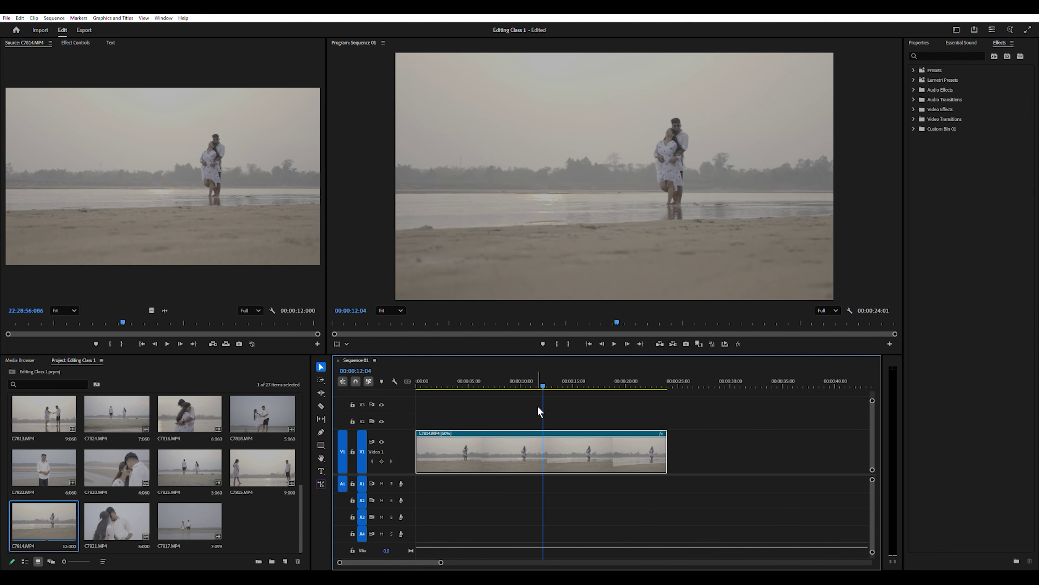
click(543, 382)
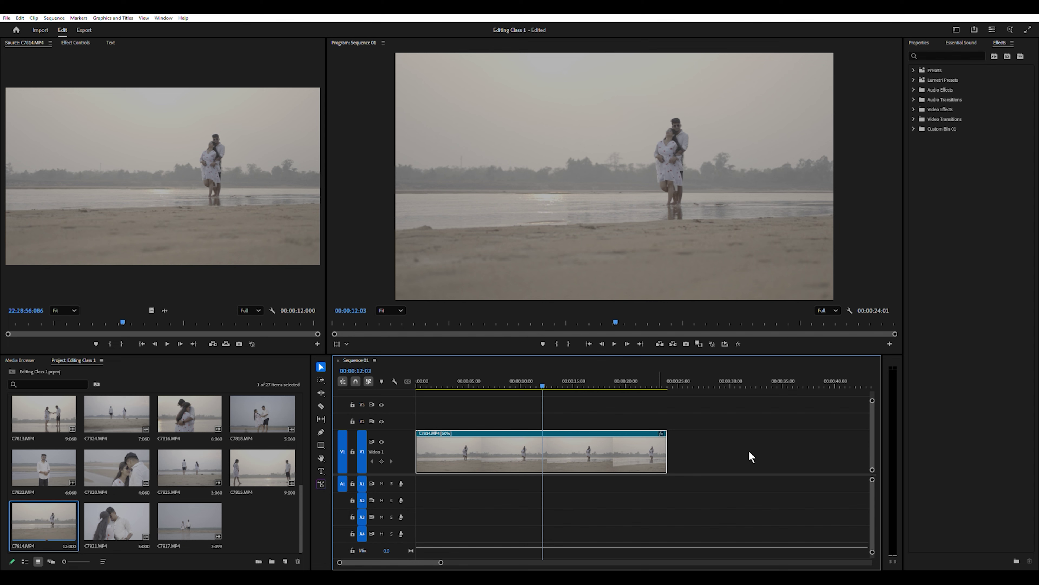
Add a speed keyframe to C7814.MP4 at 00:00:02:23 and raise the speed of the section before it
drag(557, 382, 447, 394)
click(448, 447)
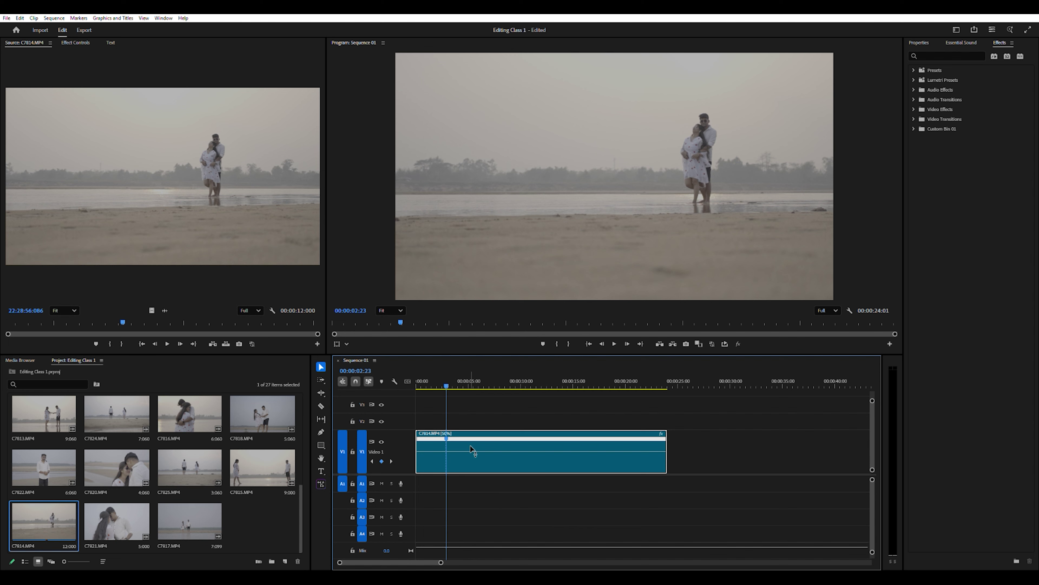
mouse_move(426, 451)
mouse_down()
mouse_move(444, 436)
mouse_move(423, 448)
mouse_up()
Split the first speed keyframe into a smoothly curved ramp down from the fast opening section
key(Home)
key(backslash)
key(equal)
drag(445, 438, 507, 458)
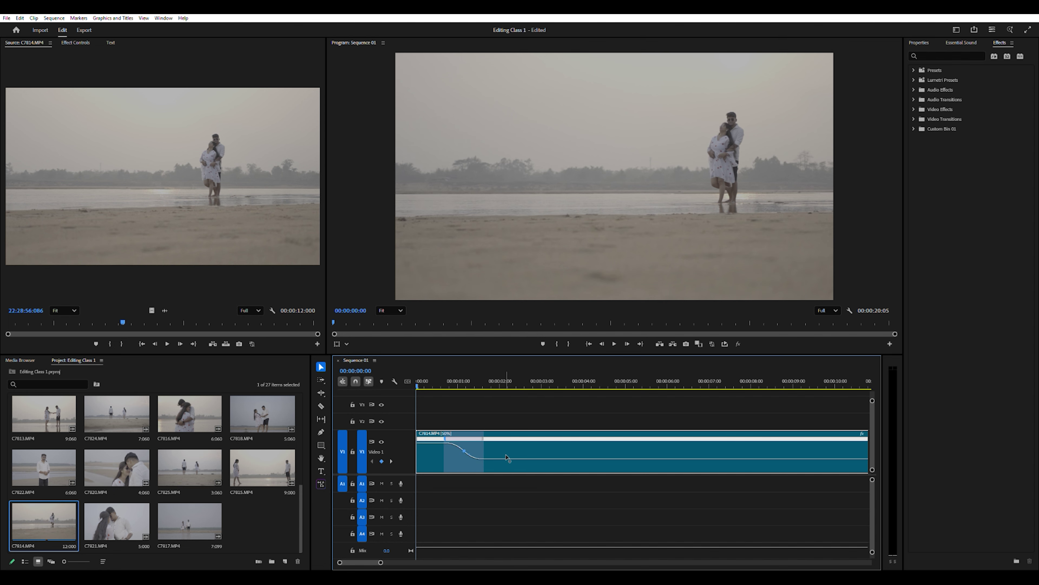
Add another speed keyframe to C7814.MP4 at 00:00:05:14
key(minus)
key(minus)
key(minus)
drag(425, 382, 474, 398)
click(475, 452)
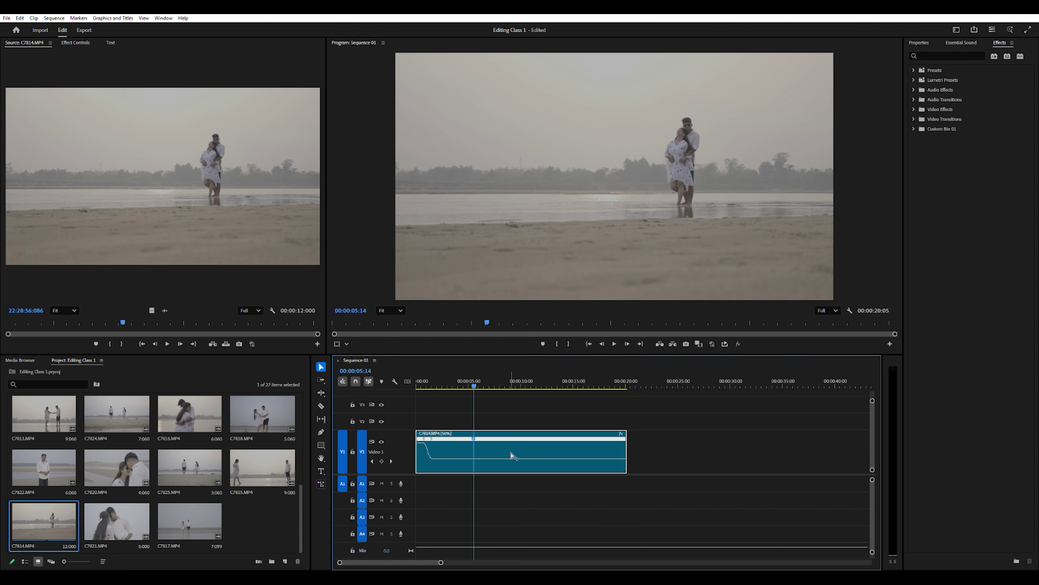
Slow the middle section of C7814.MP4 further and split the keyframes on both sides into smoothly curved ramps
drag(496, 458, 566, 438)
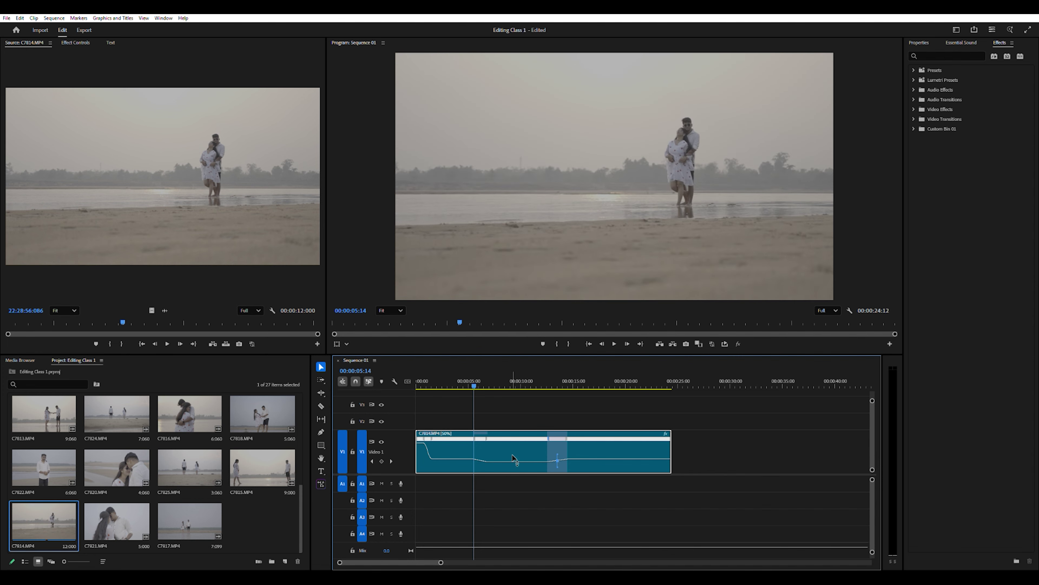
click(481, 460)
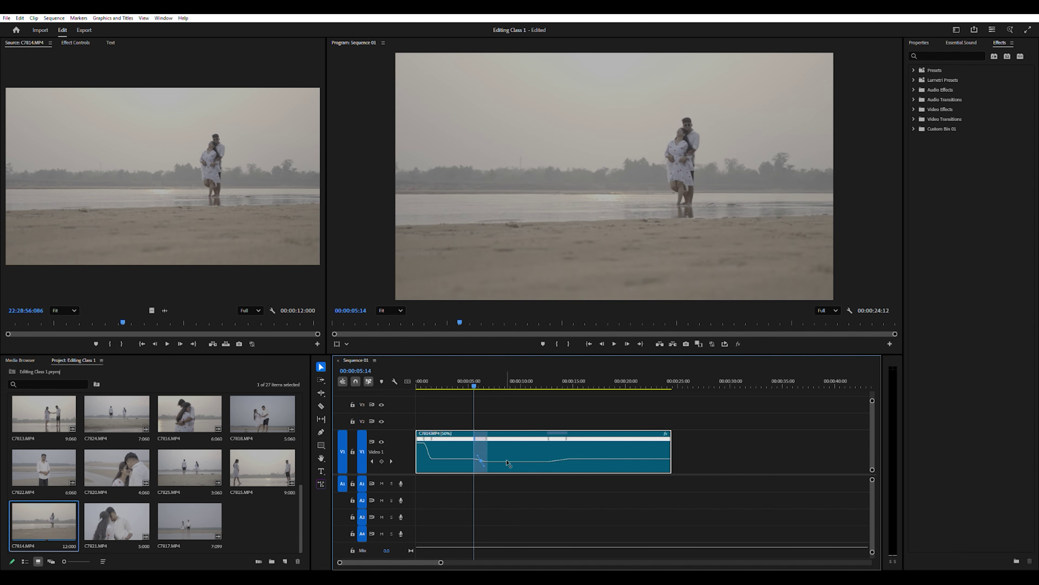
click(558, 460)
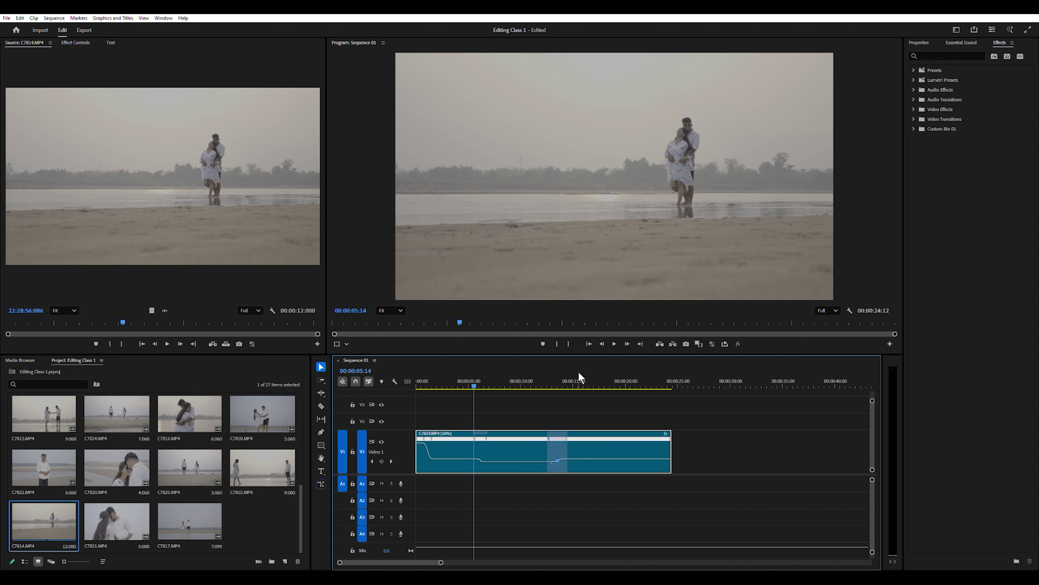
Add a speed keyframe at 00:00:16:19, speed up the section after it and split the keyframe into a curved ramp
click(591, 381)
ctrl+click(592, 458)
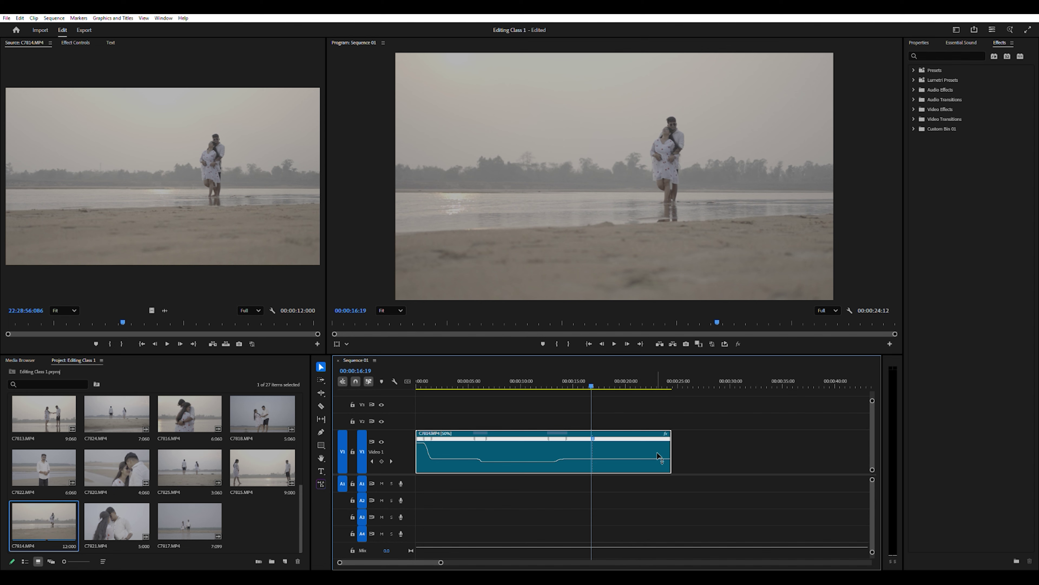
drag(656, 459, 606, 438)
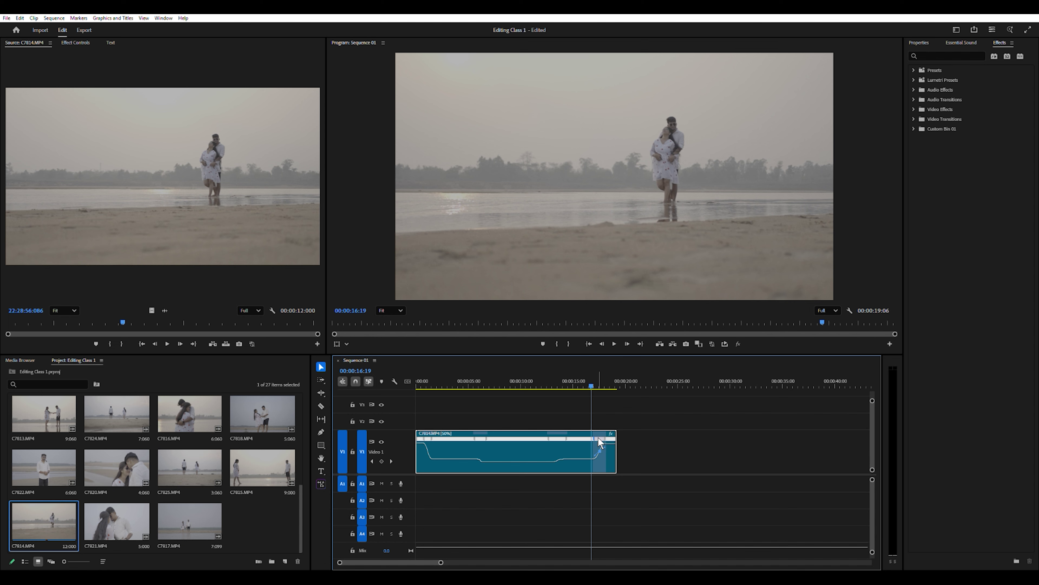
drag(616, 435, 622, 436)
Select the speed ramps of C7814.MP4 one after another to check their curves
drag(589, 382, 457, 418)
click(432, 438)
click(489, 437)
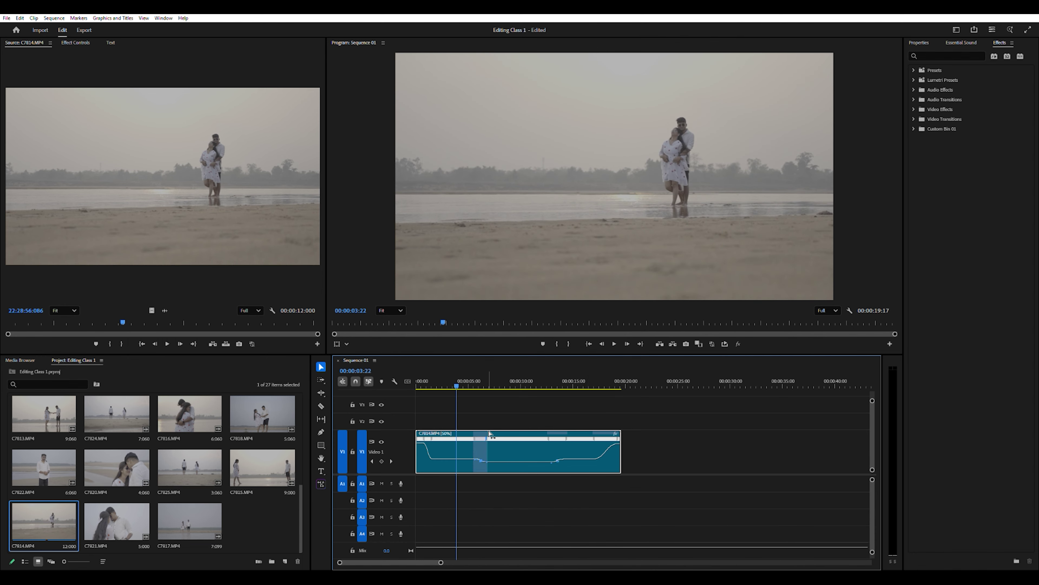
click(568, 438)
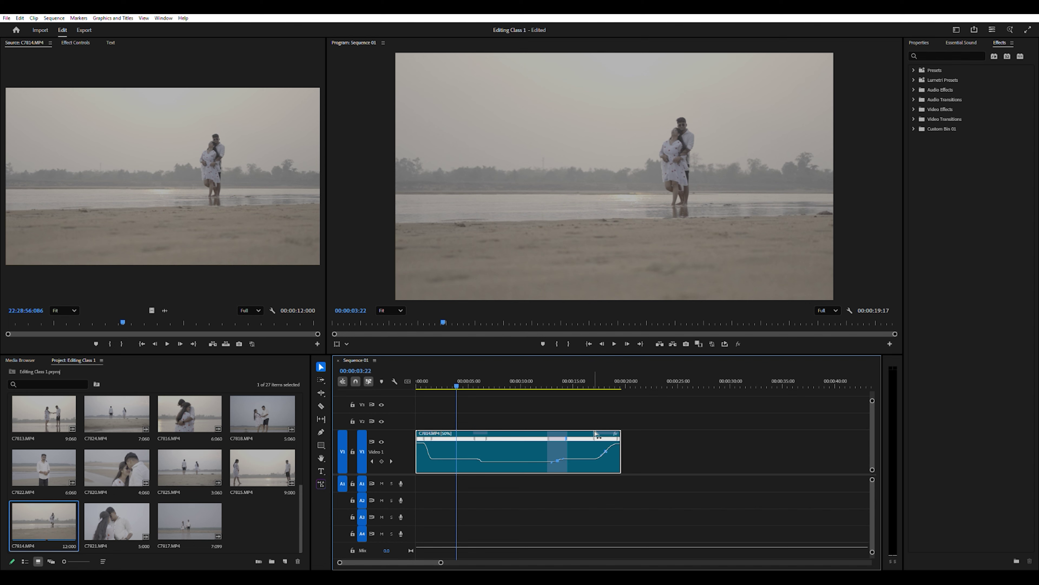
click(595, 433)
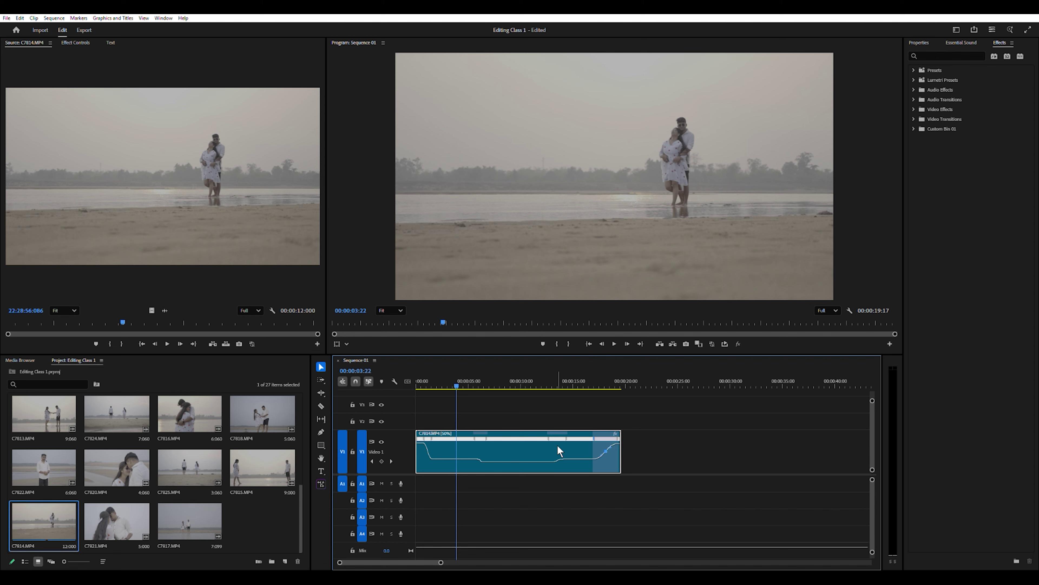
Play C7814.MP4 from the start and scrub across its speed ramps to review the speed changes
drag(450, 378, 402, 390)
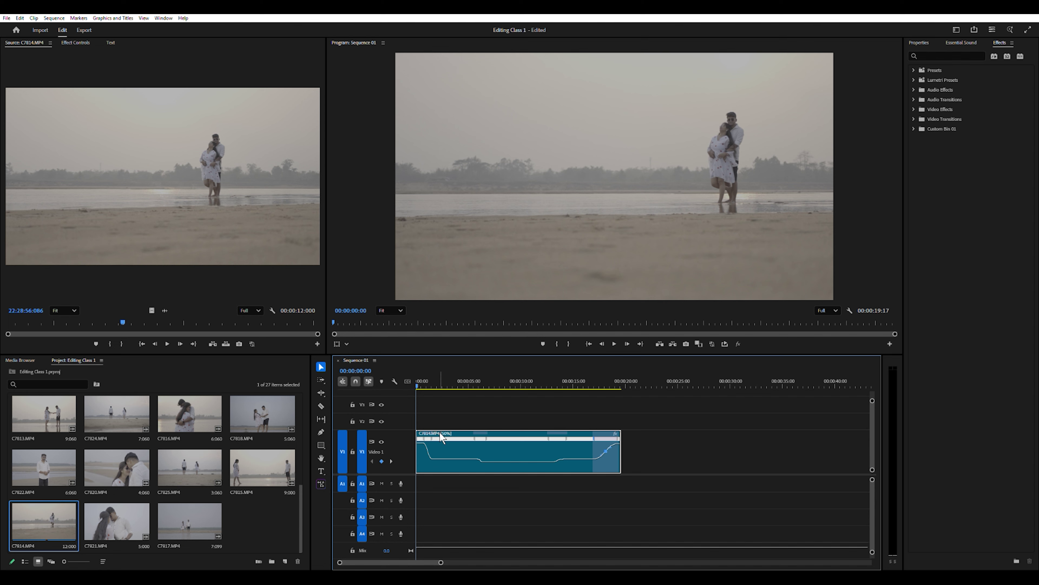
key(space)
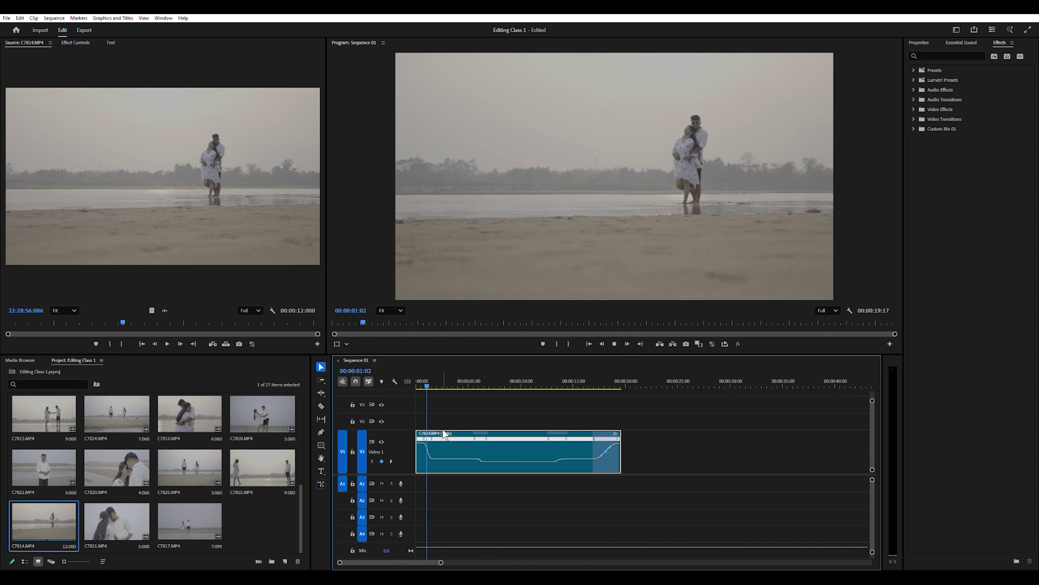
drag(444, 379, 492, 384)
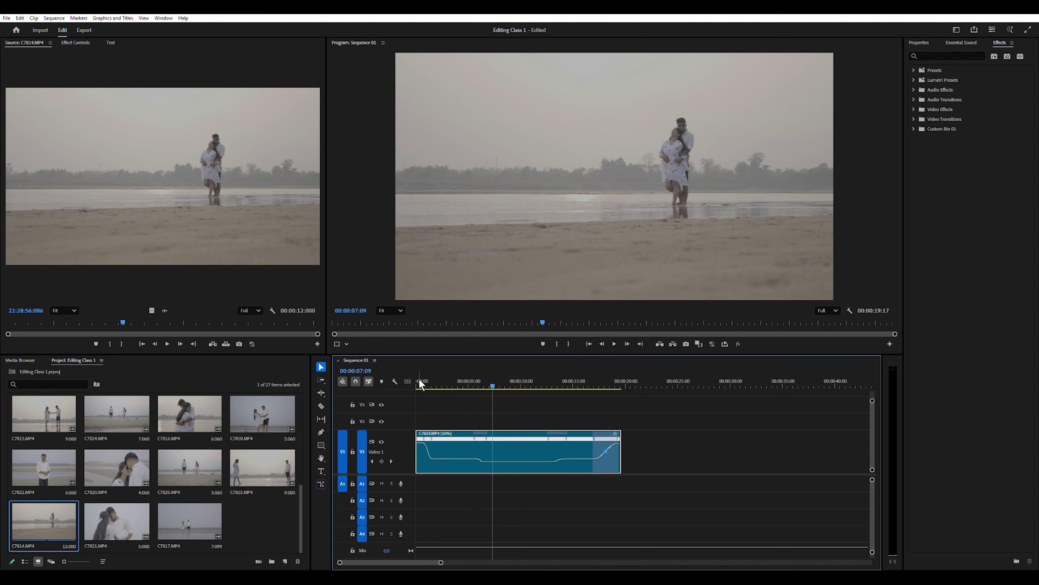
drag(560, 380, 469, 385)
click(502, 394)
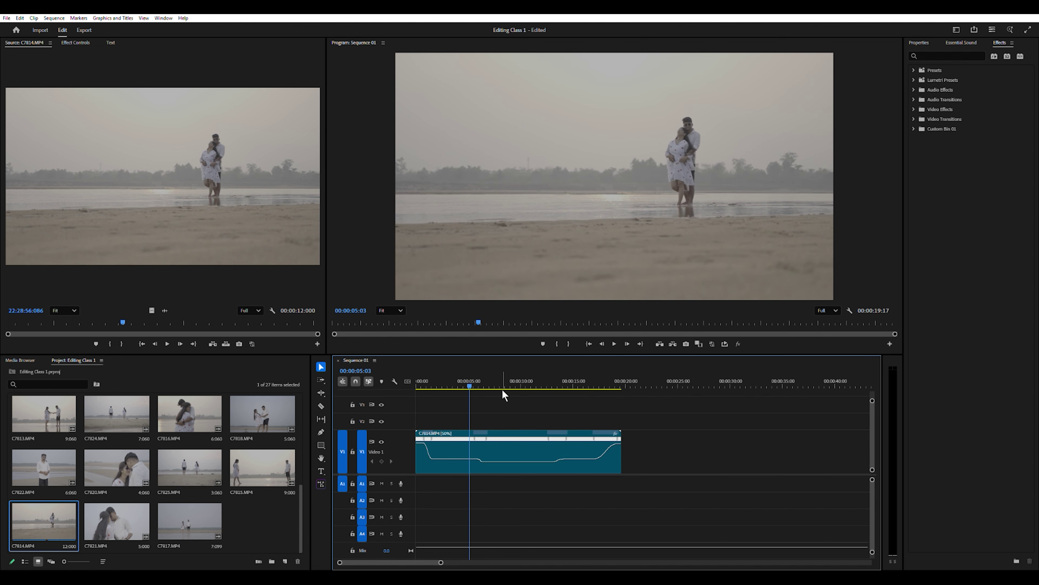
Mark an In point at the sequence start and an Out point at the clip's end, and play the marked range
key(Home)
key(space)
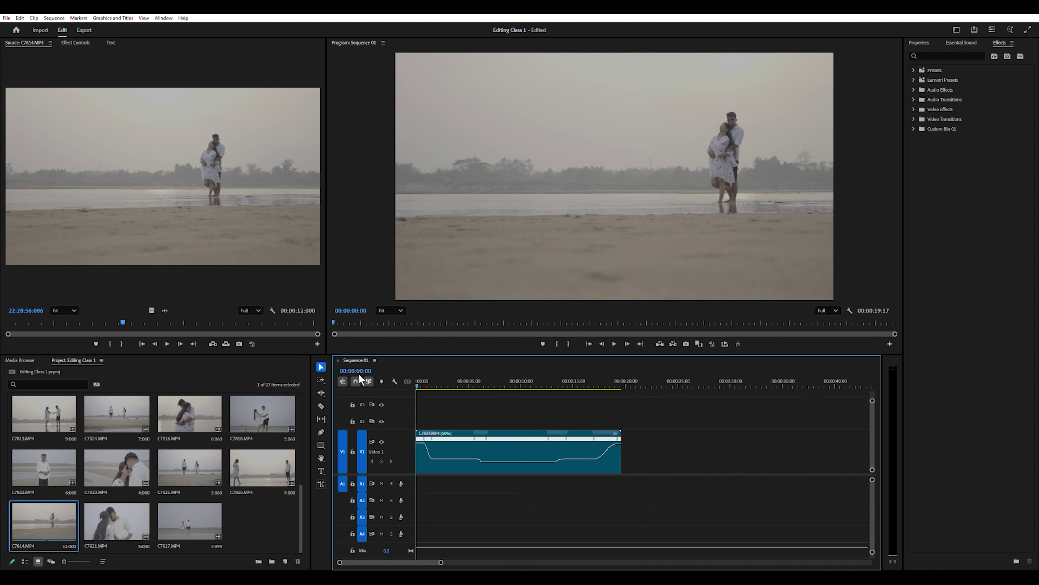
drag(655, 378, 625, 374)
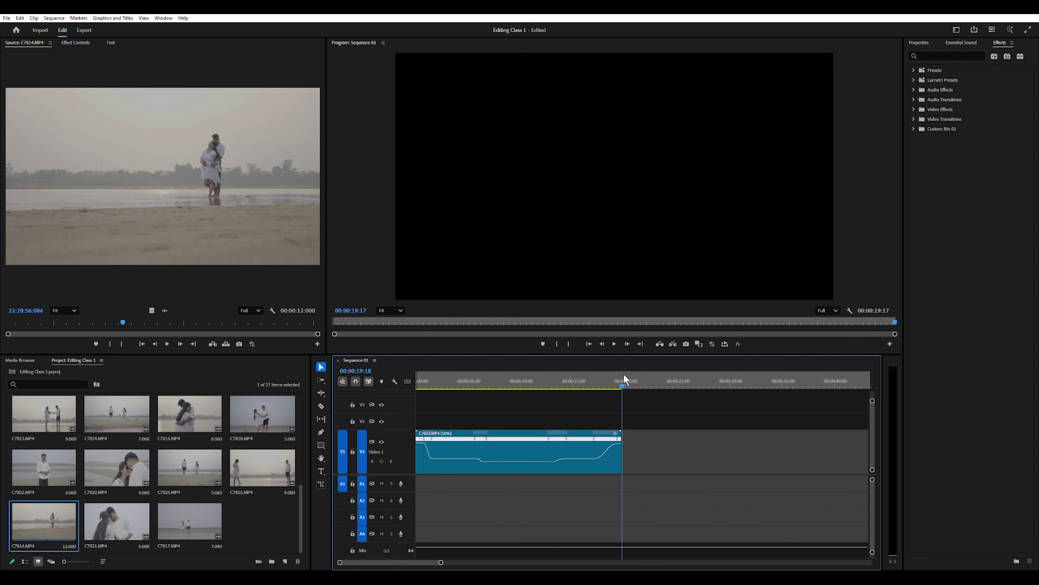
key(o)
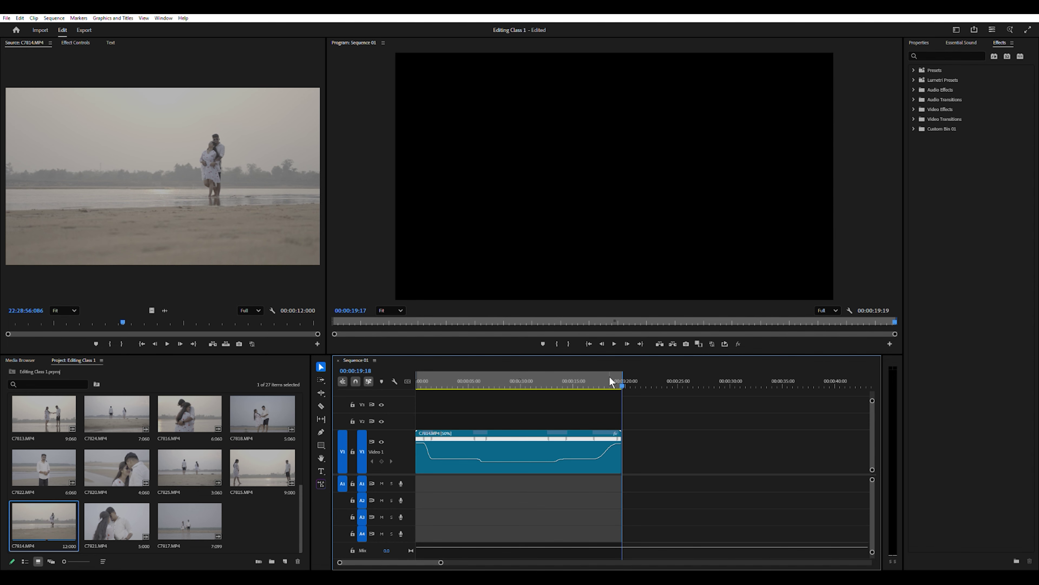
key(Home)
key(space)
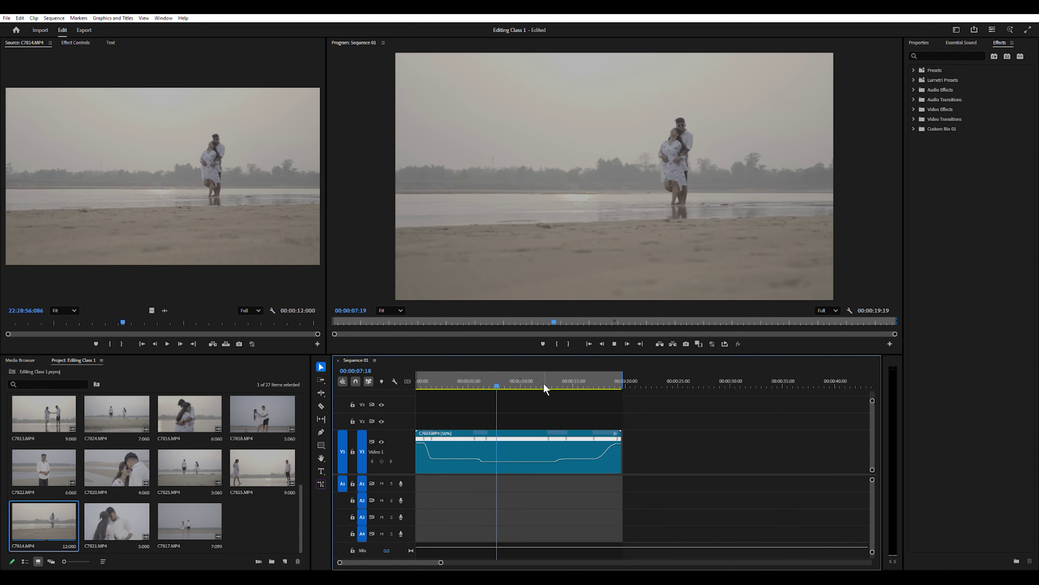
Apply the Lens Flare video effect from the Generate group to C7814.MP4 and scrub through the result
click(581, 437)
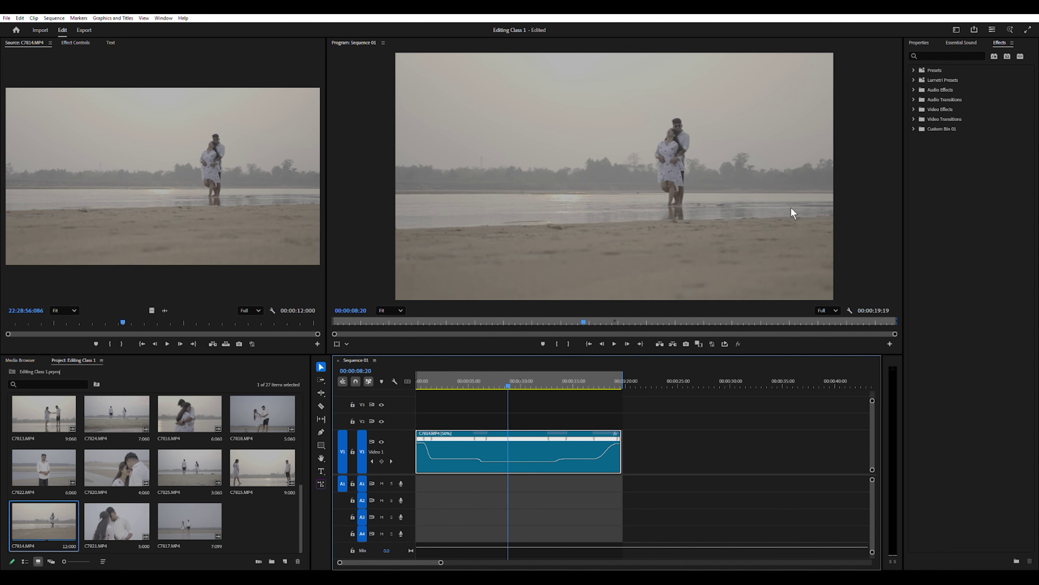
click(914, 108)
click(919, 177)
drag(949, 197, 566, 455)
drag(513, 378, 461, 386)
click(524, 379)
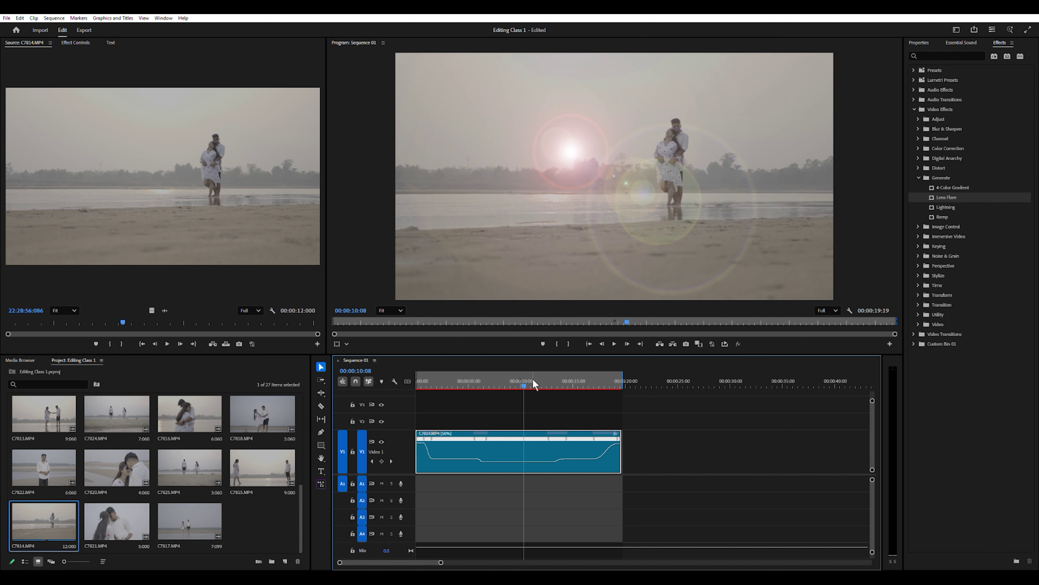
click(918, 177)
click(915, 108)
Render the marked range of the sequence and clear its In and Out points
click(567, 392)
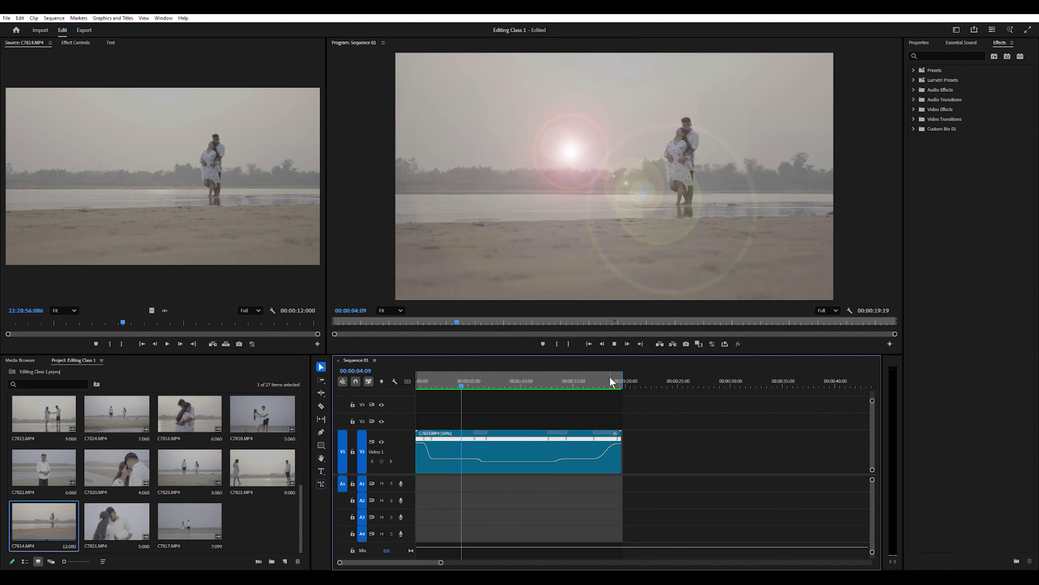
click(650, 452)
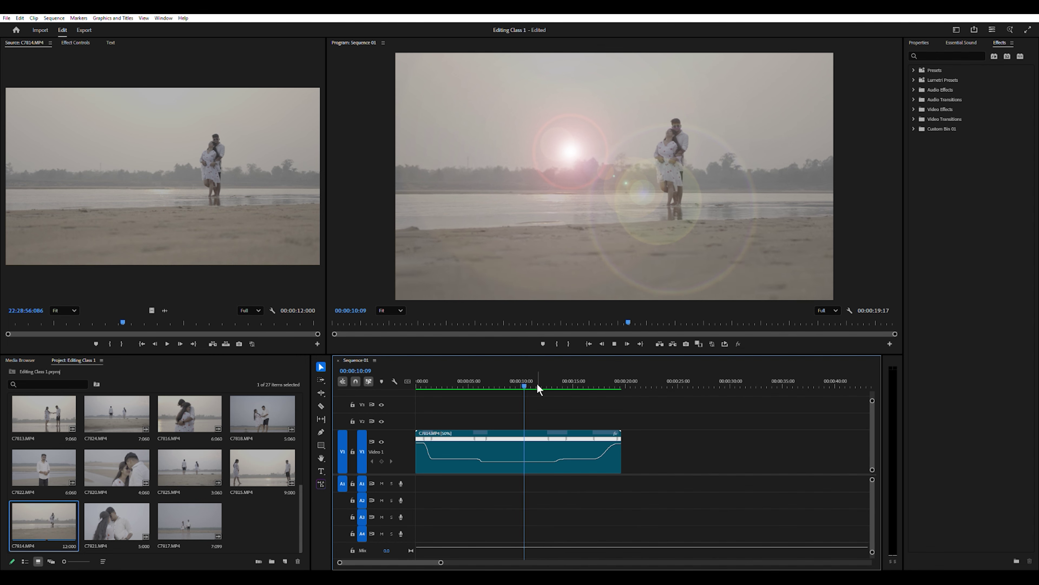
Play the rendered Lens Flare clip from the start to its end and check a frame near its middle
key(space)
key(Home)
key(space)
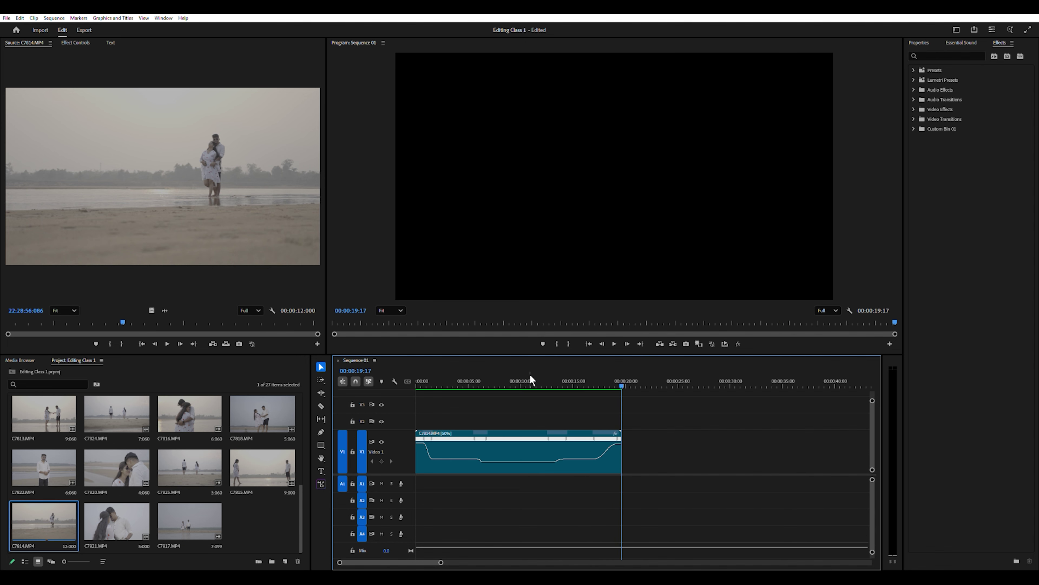
mouse_move(530, 374)
mouse_down()
mouse_move(549, 376)
mouse_move(382, 382)
mouse_move(469, 390)
mouse_move(451, 374)
mouse_move(456, 387)
mouse_move(479, 374)
mouse_move(428, 378)
mouse_move(514, 387)
mouse_up()
click(514, 450)
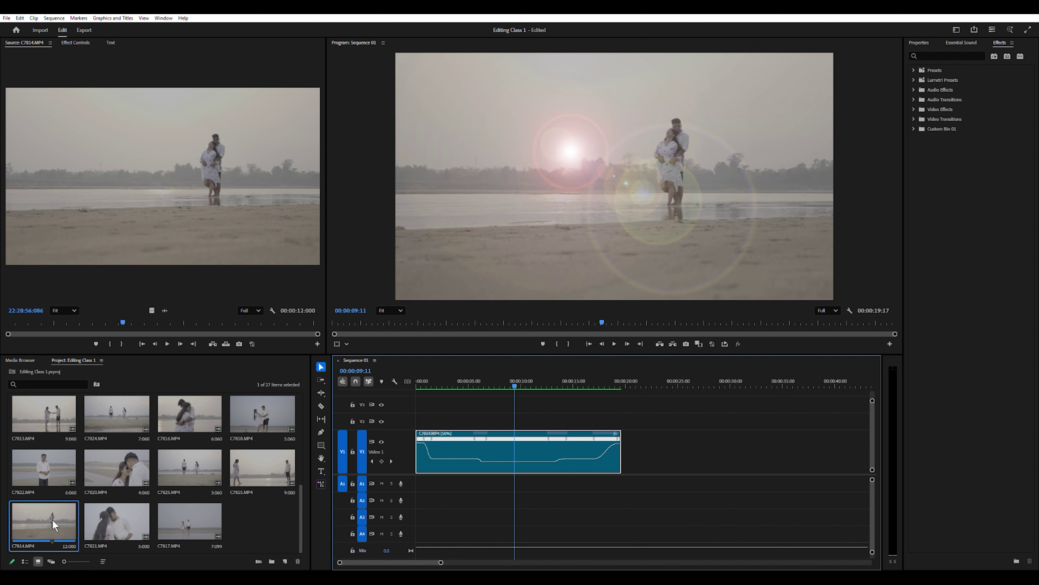
Import the additional footage clips into the project and open C7773.MP4 in the Source Monitor
click(260, 509)
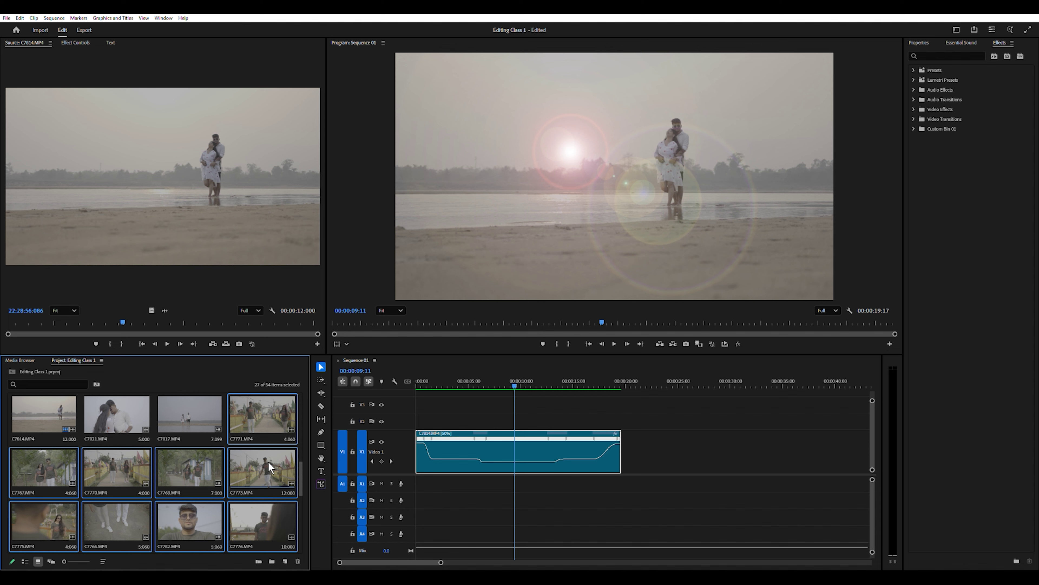
click(509, 382)
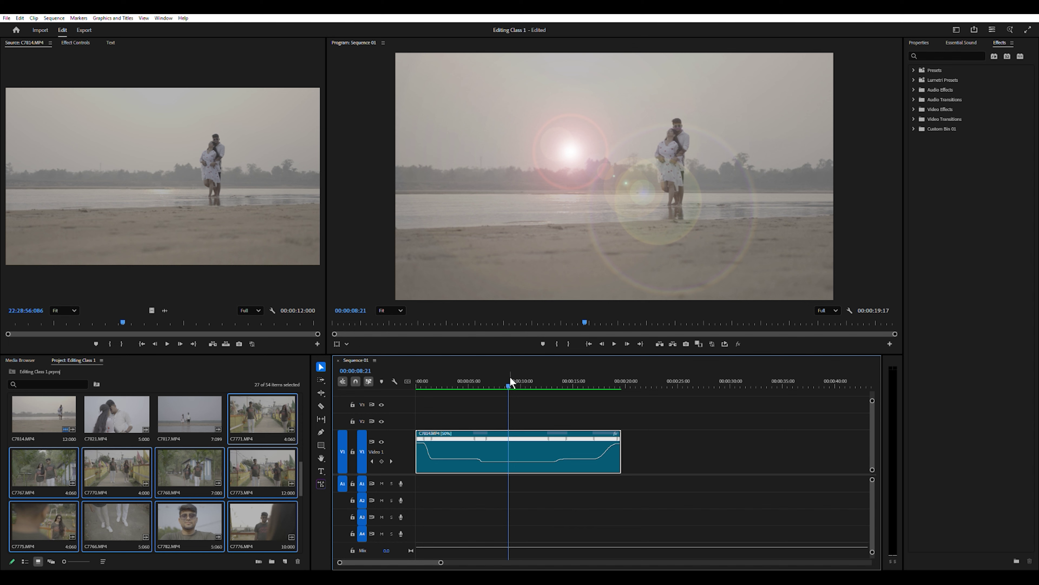
drag(510, 376, 467, 390)
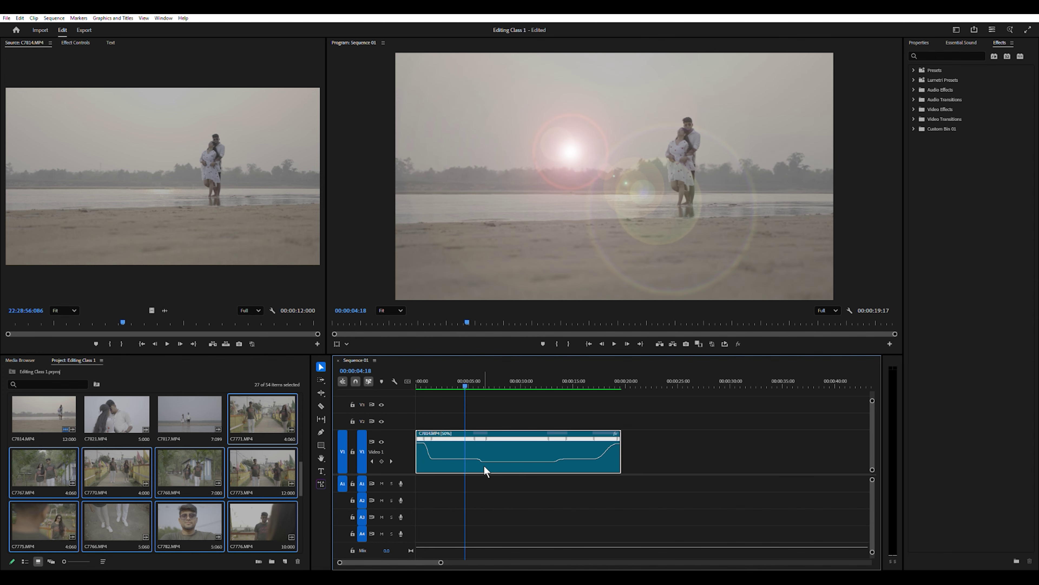
double_click(260, 465)
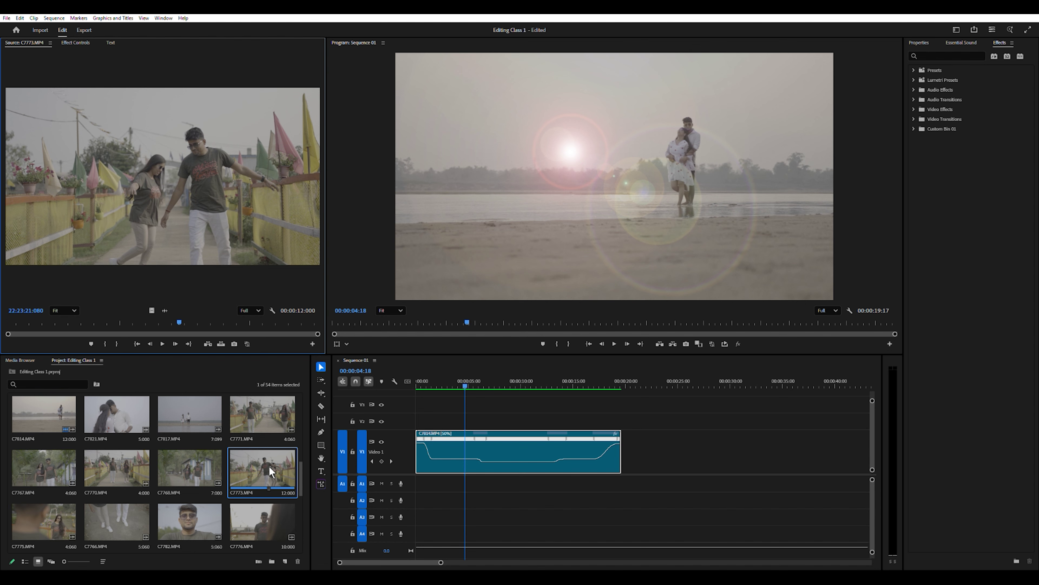
Place C7773.MP4 on video track V1 directly after the C7814.MP4 clip and scrub within the first clip to 00:00:05:11
drag(259, 465, 639, 454)
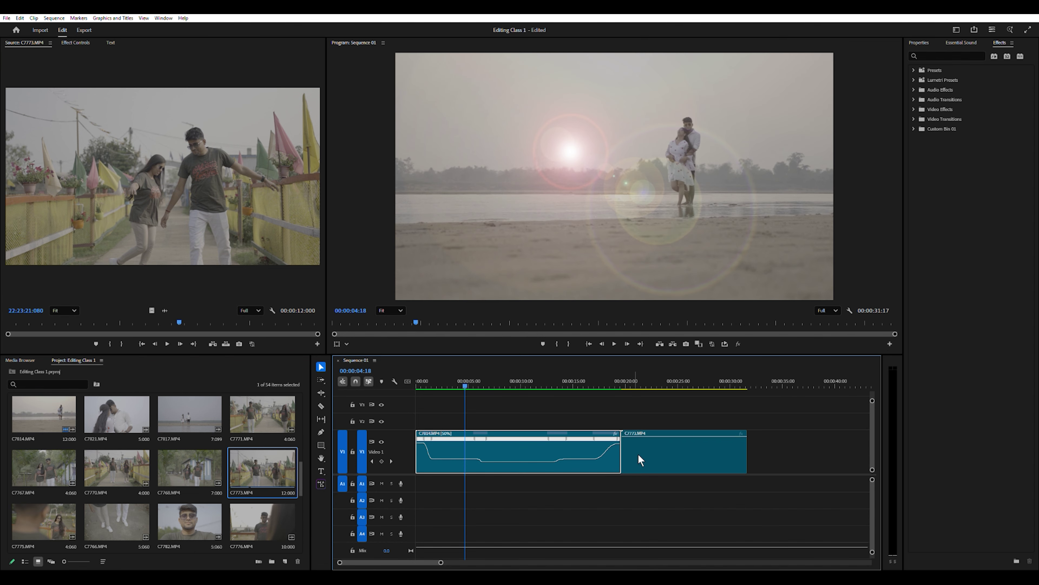
click(544, 438)
drag(458, 379, 472, 421)
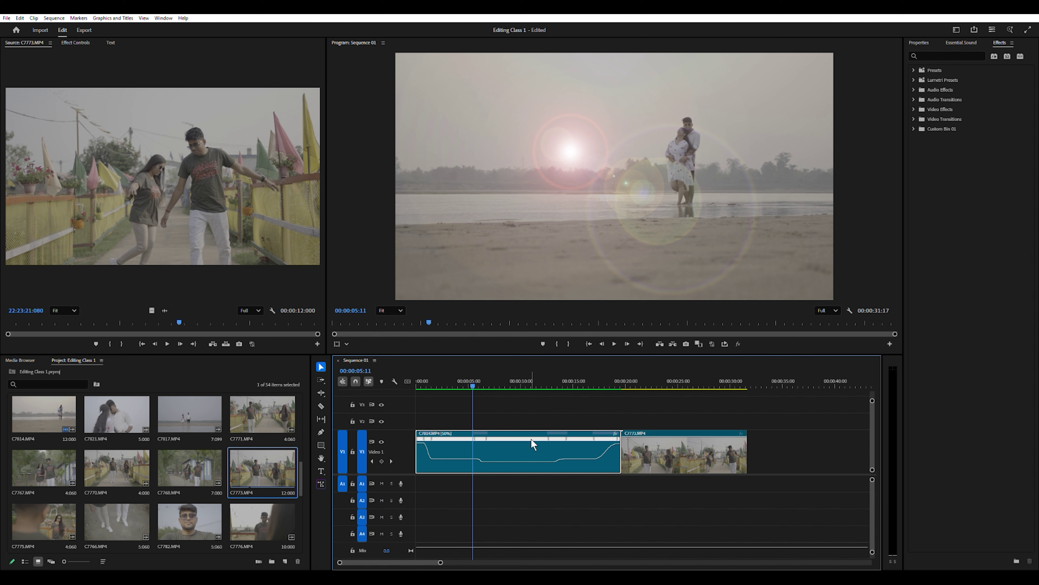
Copy the first clip's attributes, paste its Time Remapping and Lens Flare onto C7773.MP4, and scrub through the second clip
click(679, 458)
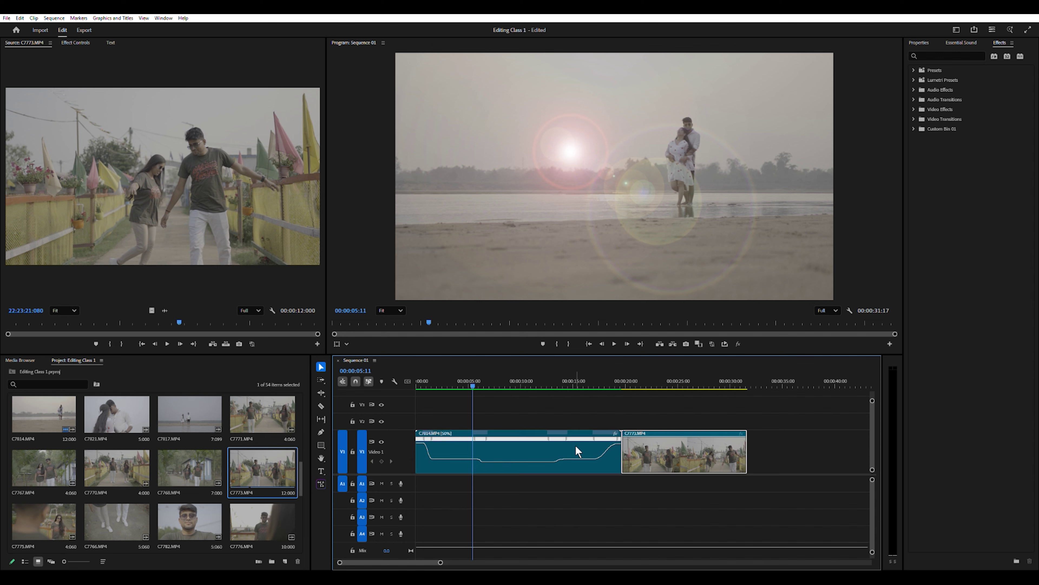
click(522, 437)
click(657, 444)
click(515, 449)
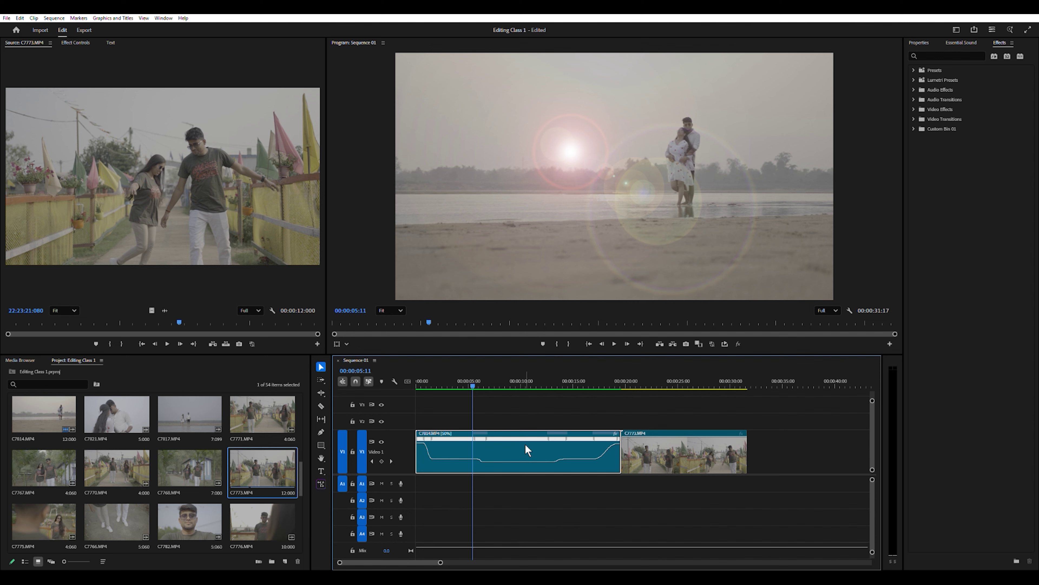
click(690, 449)
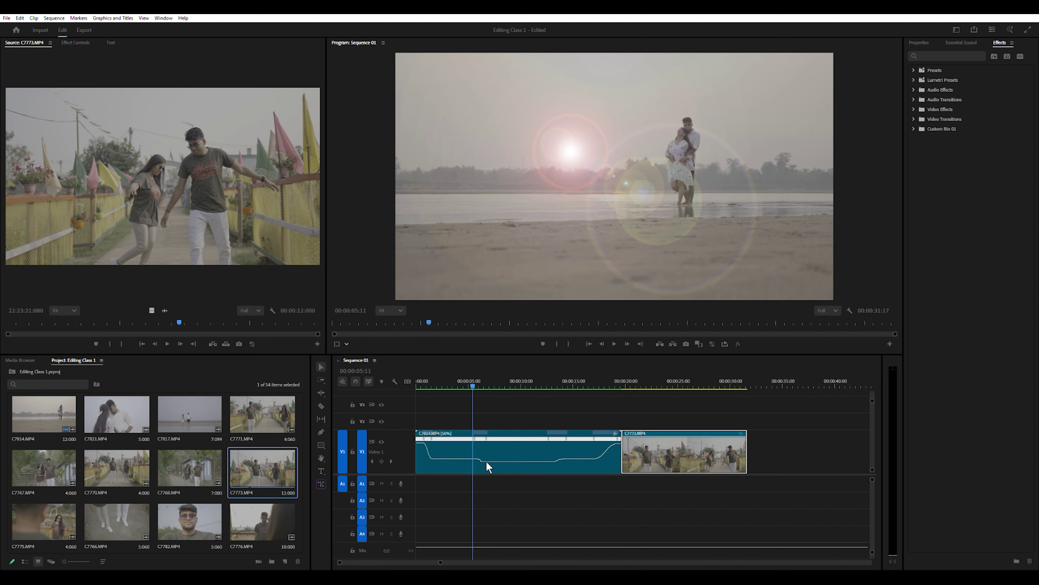
click(555, 425)
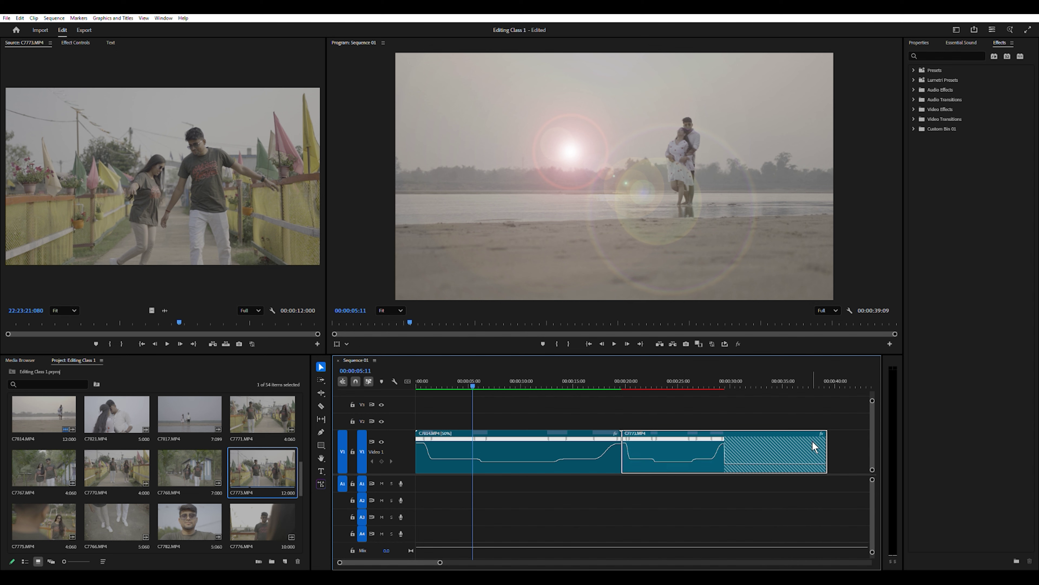
drag(621, 385, 666, 385)
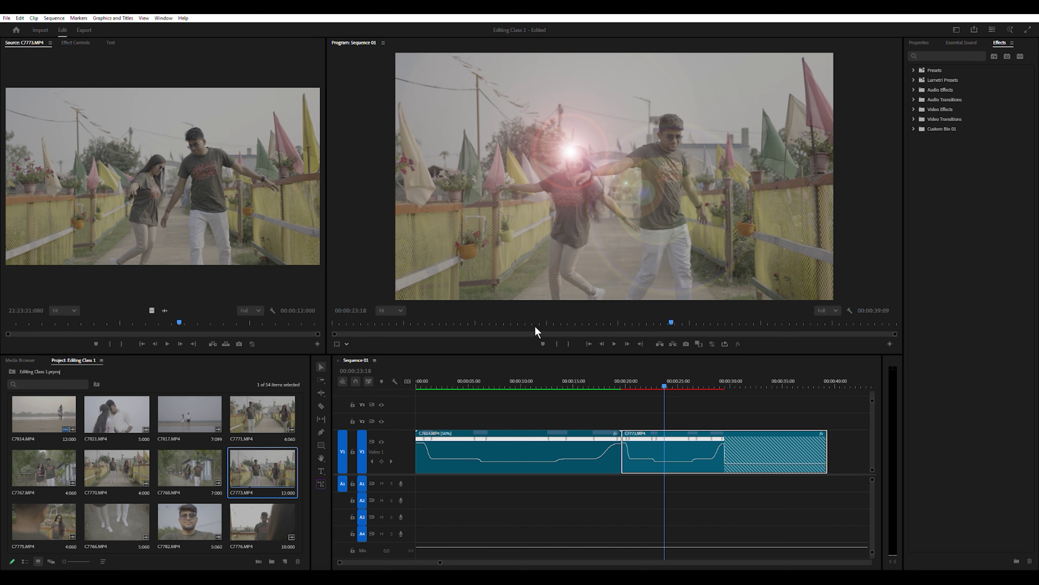
Undo the pasted attributes, paste Time Remapping and Lens Flare onto C7773.MP4 again, and play it from its start
click(774, 449)
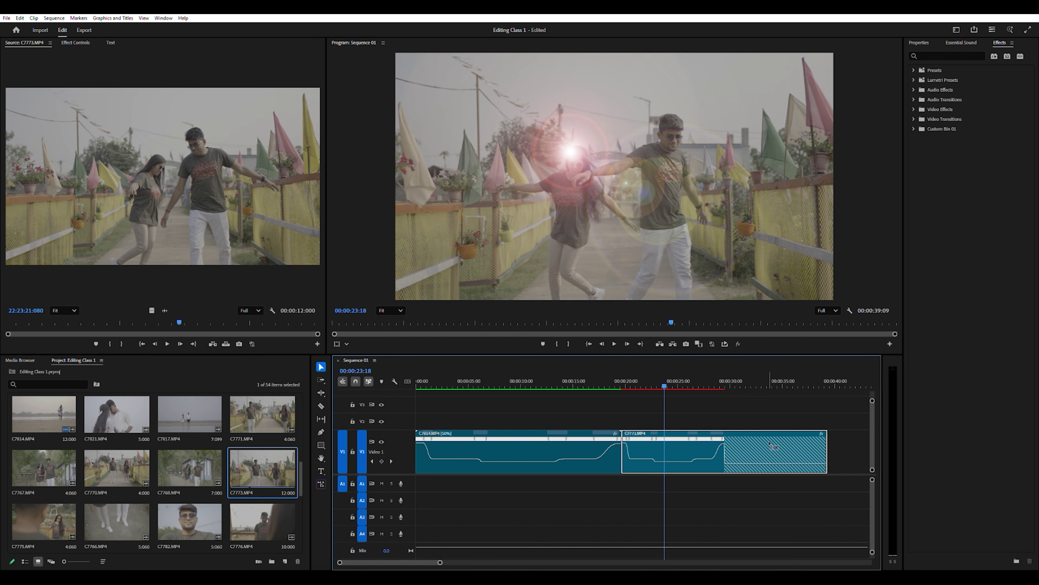
key(ctrl+z)
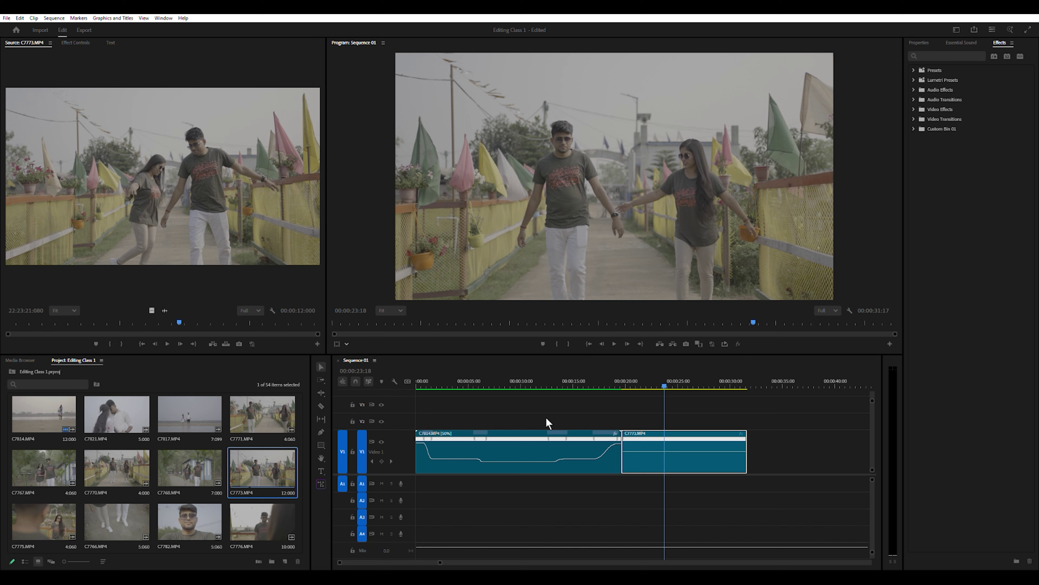
key(Return)
drag(652, 373, 625, 379)
key(space)
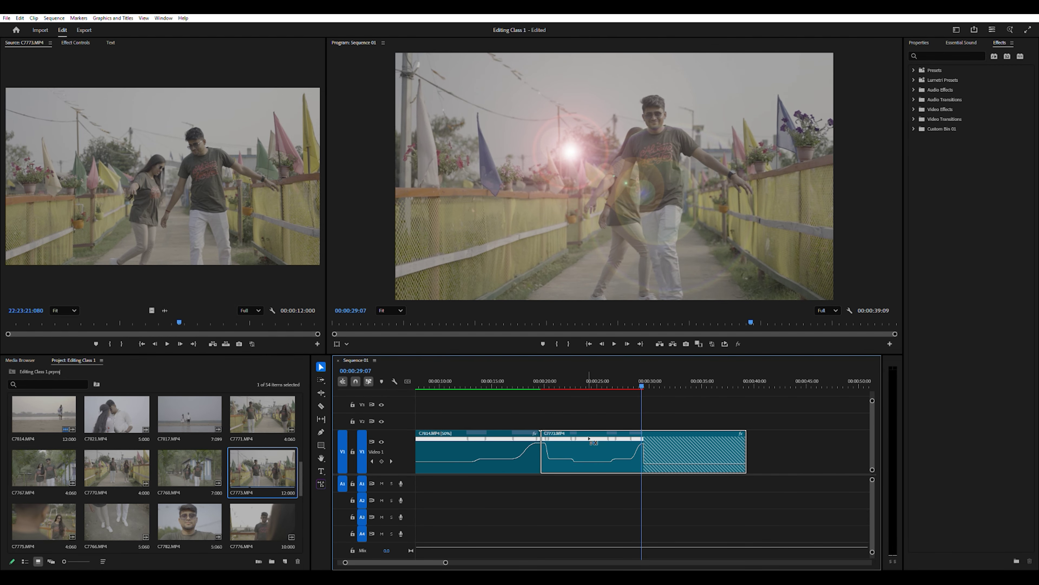
Set the speed of the C7773.MP4 clip to 50% so the speed ramp spans the whole clip
key(Return)
drag(784, 449, 586, 455)
drag(469, 383, 446, 385)
drag(435, 562, 418, 563)
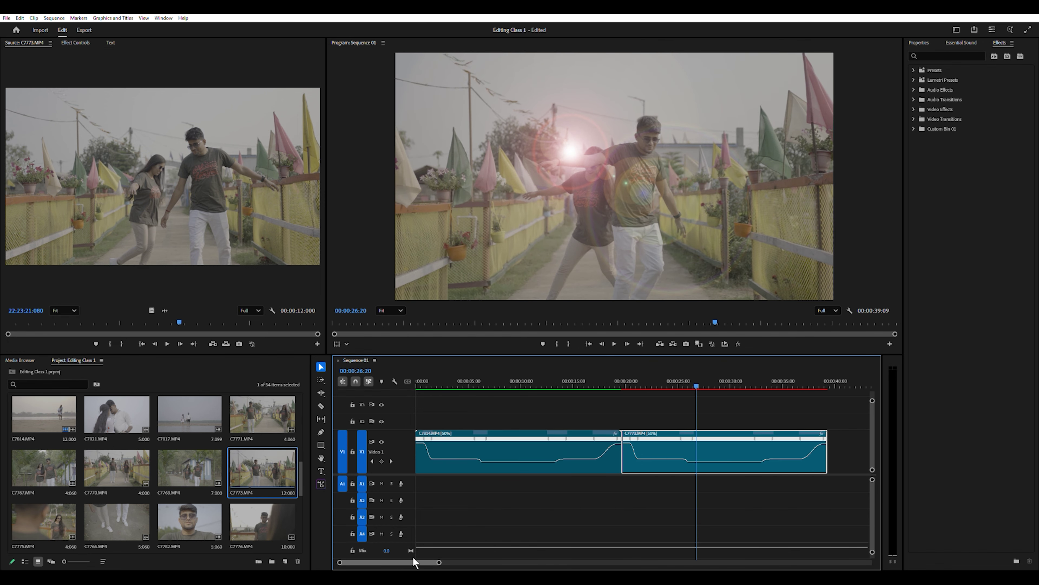
Play the C7773.MP4 clip from its start and check the frame at 00:00:23:21
drag(699, 384, 627, 387)
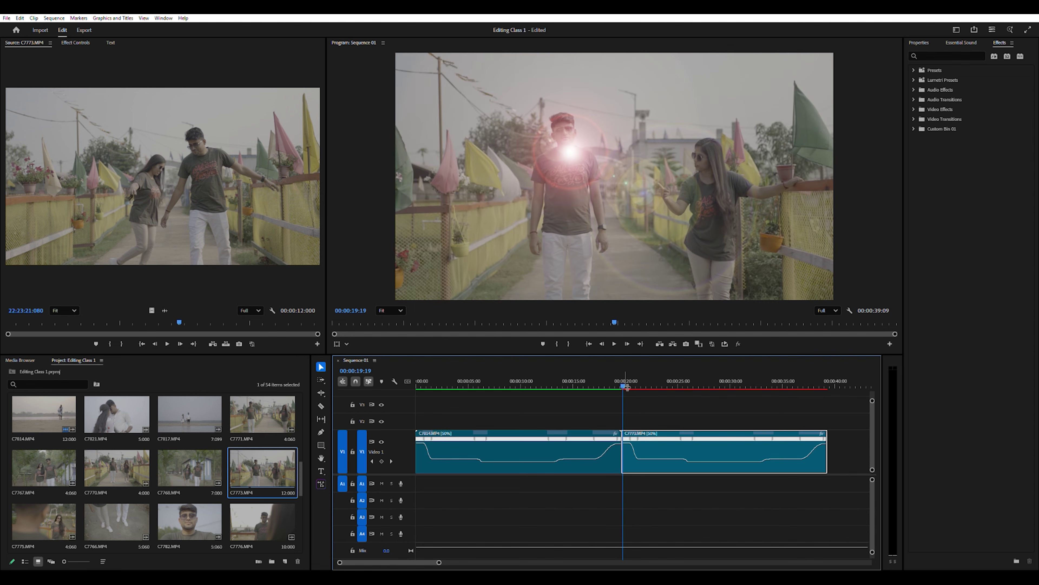
key(space)
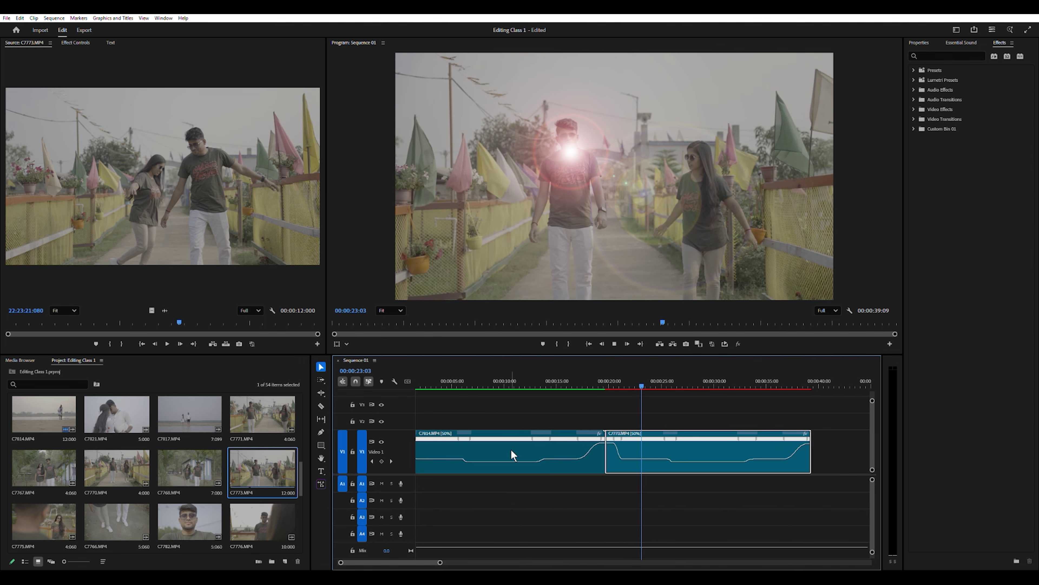
key(space)
click(644, 380)
Toggle the Lens Flare effect of the C7773.MP4 clip off and on, and remove it from the clip
click(690, 441)
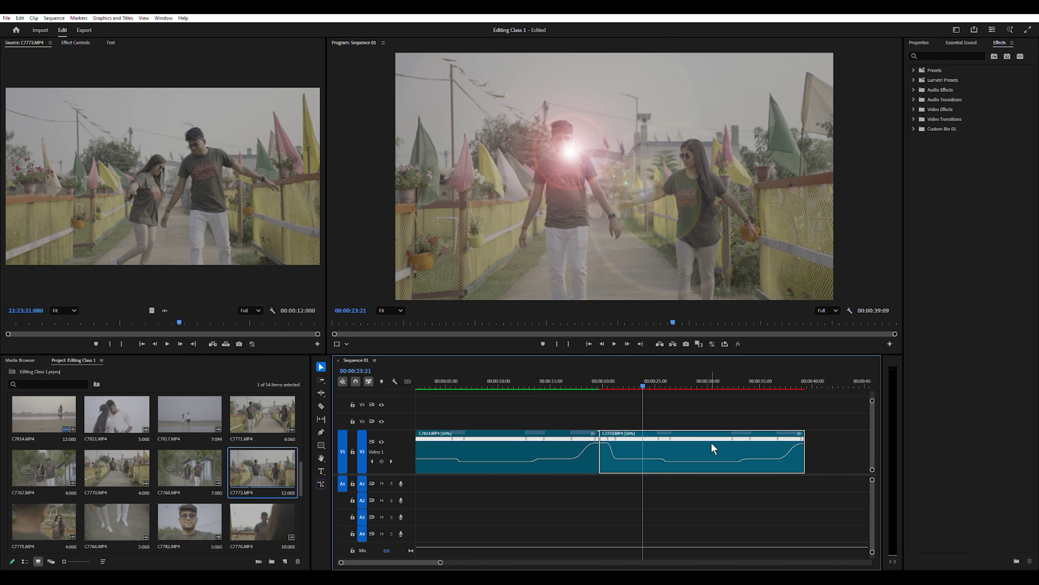
click(75, 43)
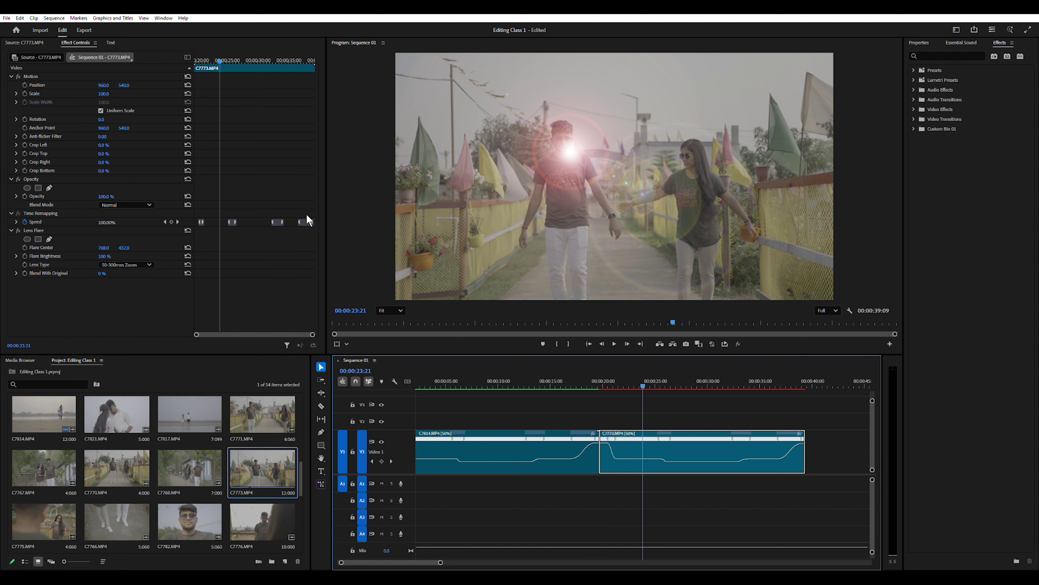
click(40, 230)
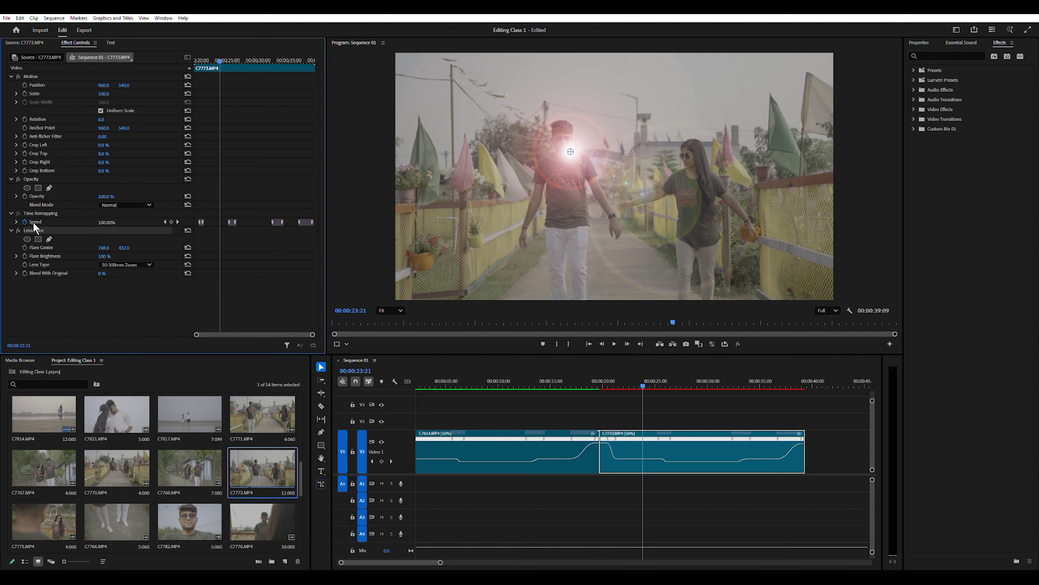
click(18, 229)
click(18, 230)
click(18, 229)
click(18, 228)
key(Delete)
Play the speed-ramped C7773.MP4 clip from 00:00:20:07 to 00:00:35:01 and check the frame at 00:00:23:23
drag(651, 383, 607, 398)
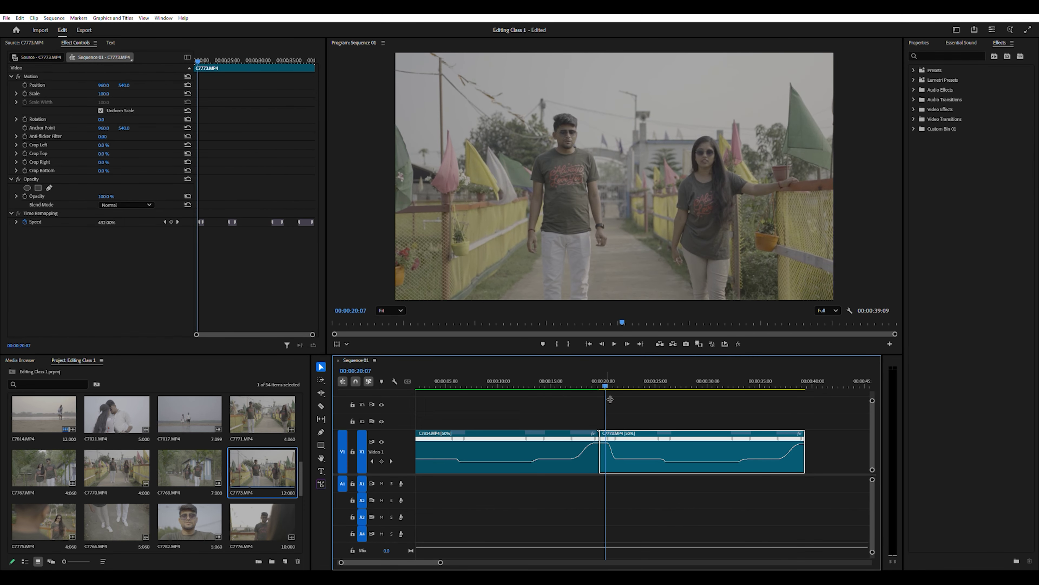
key(space)
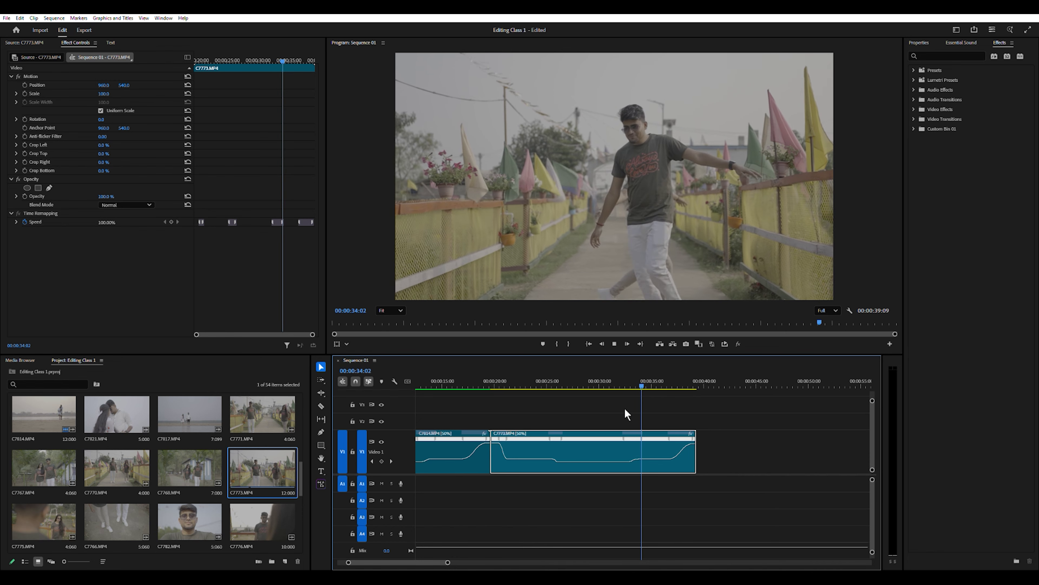
key(space)
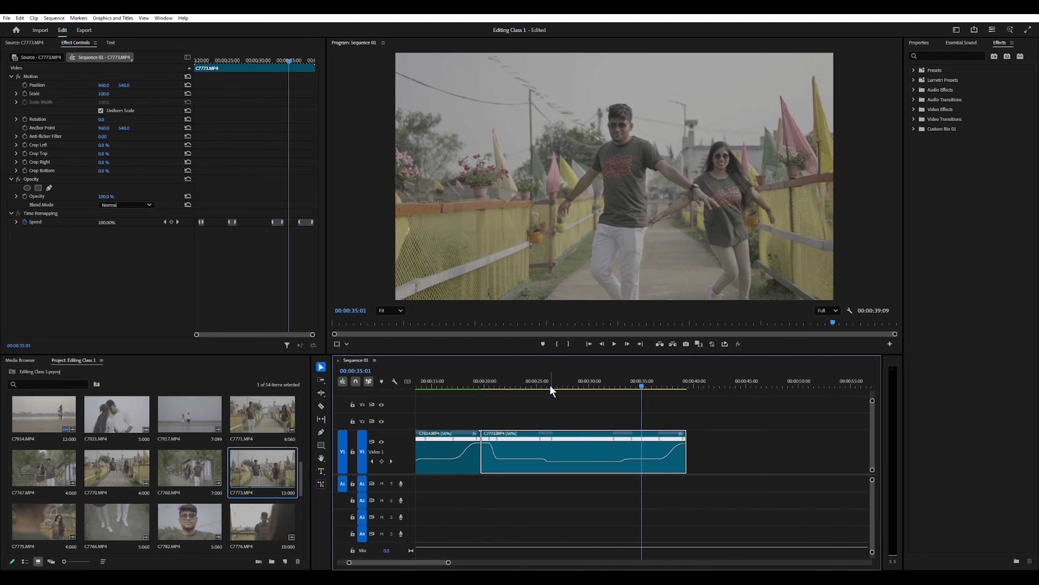
drag(551, 385, 527, 418)
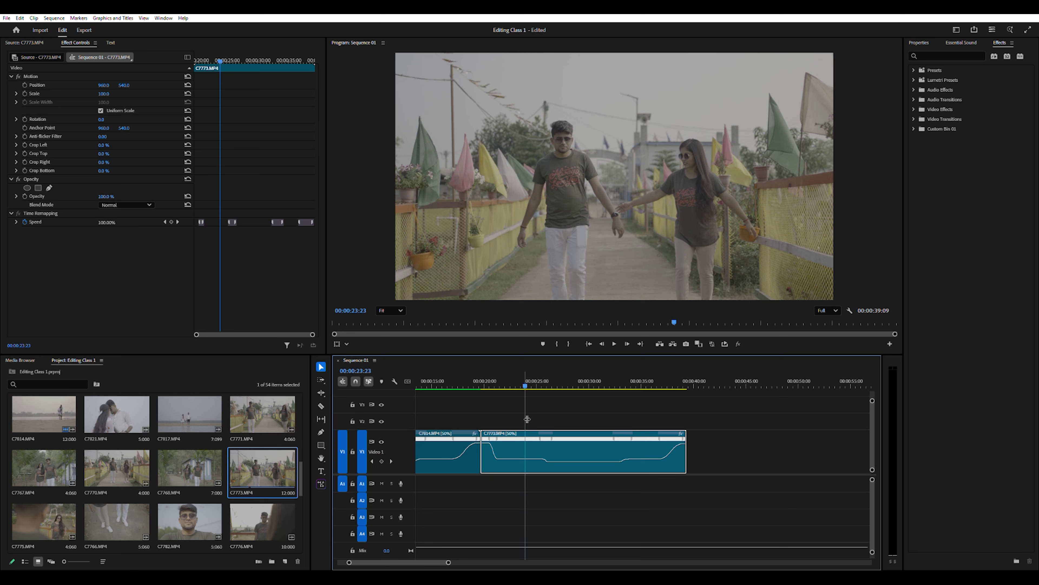
scroll(418, 559, up, 5)
drag(437, 562, 500, 562)
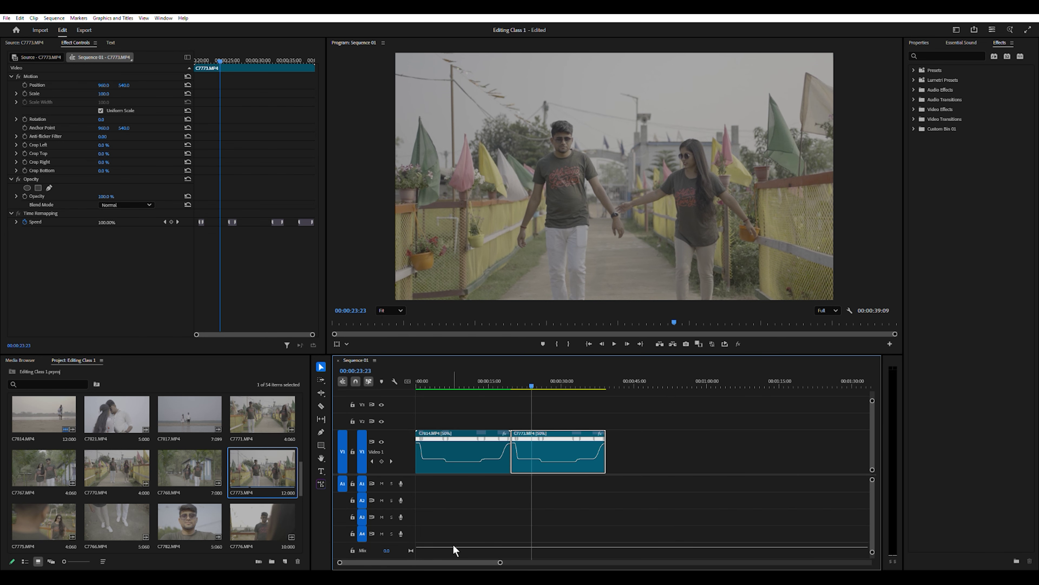
click(96, 282)
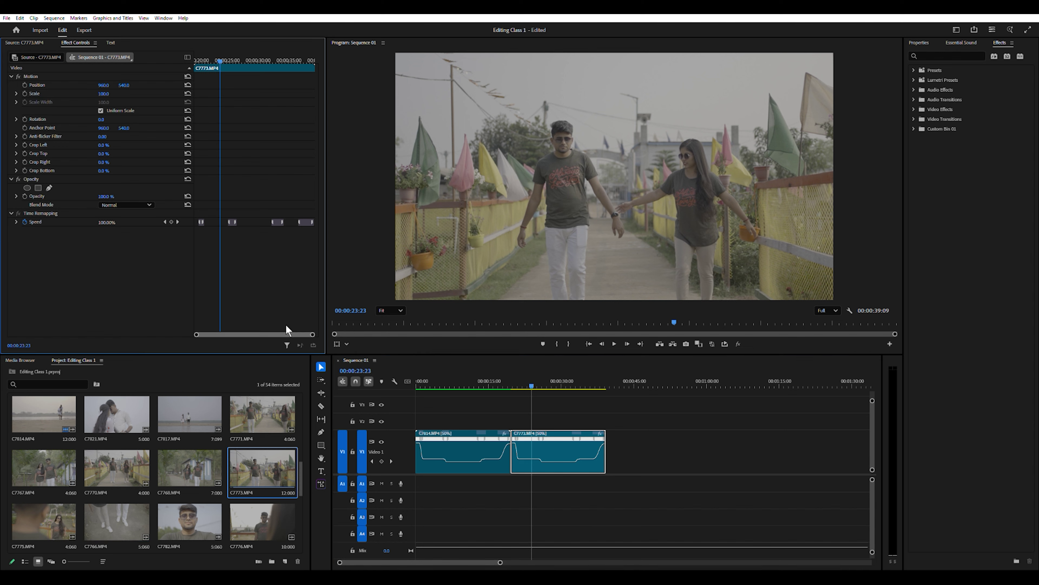